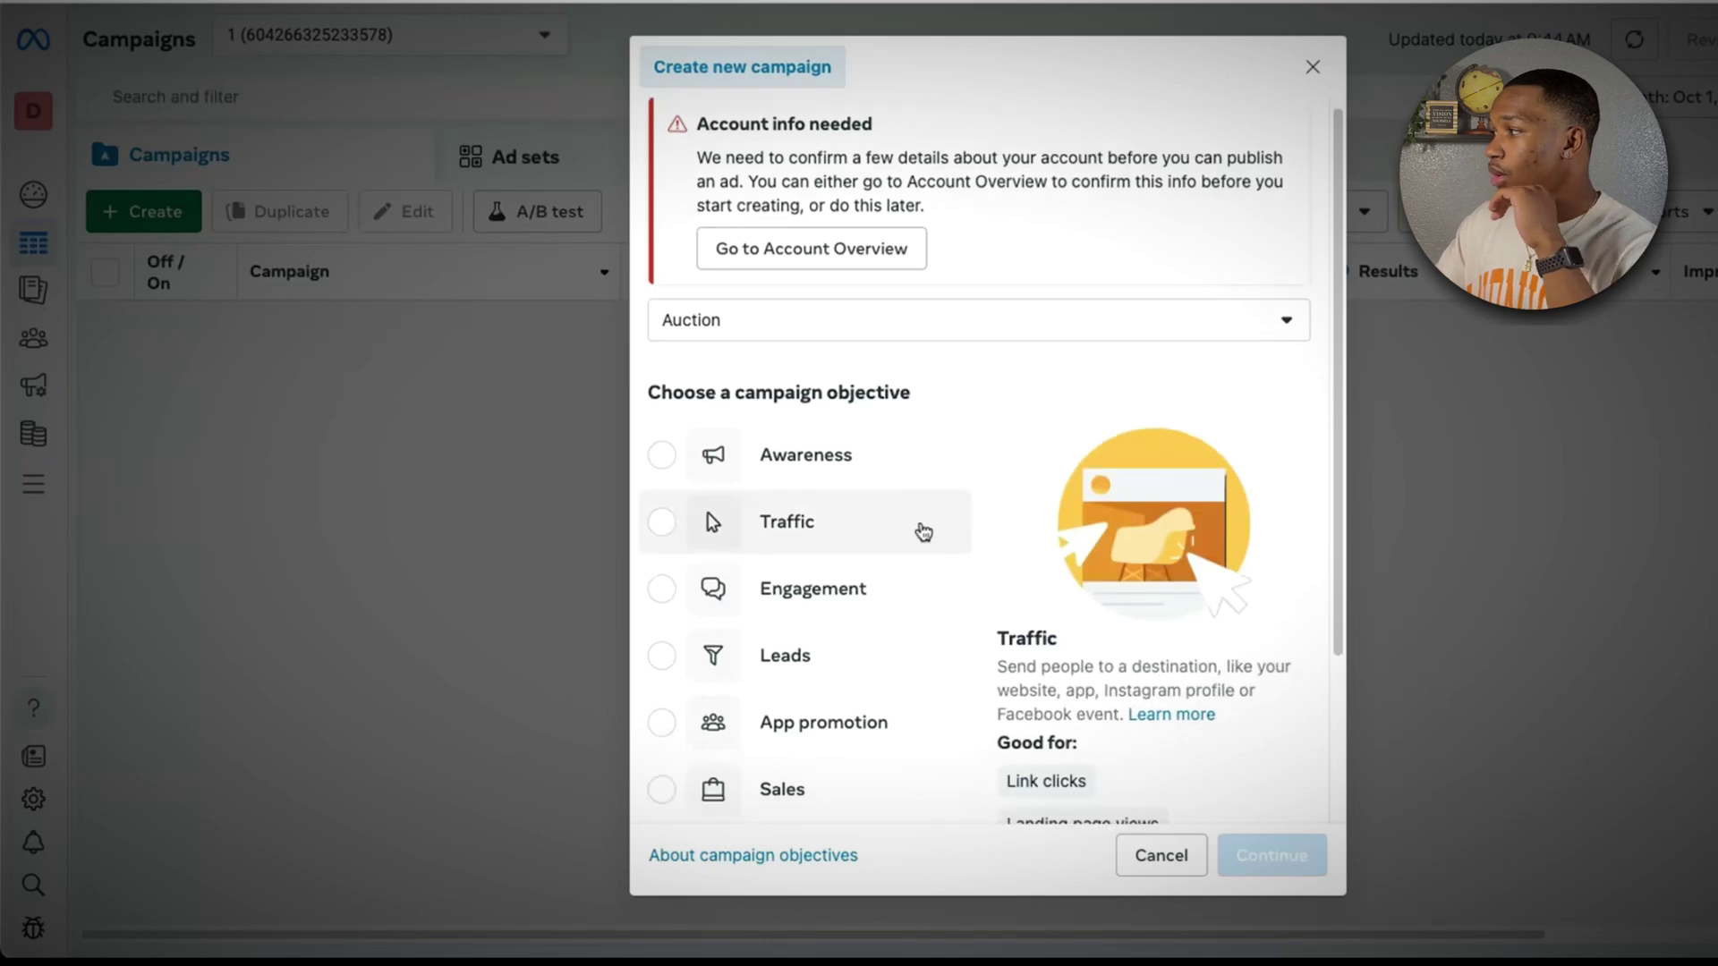
- Create a campaign with the Sales objective, using the Manual sales campaign setup
scroll(895, 537, down, 3)
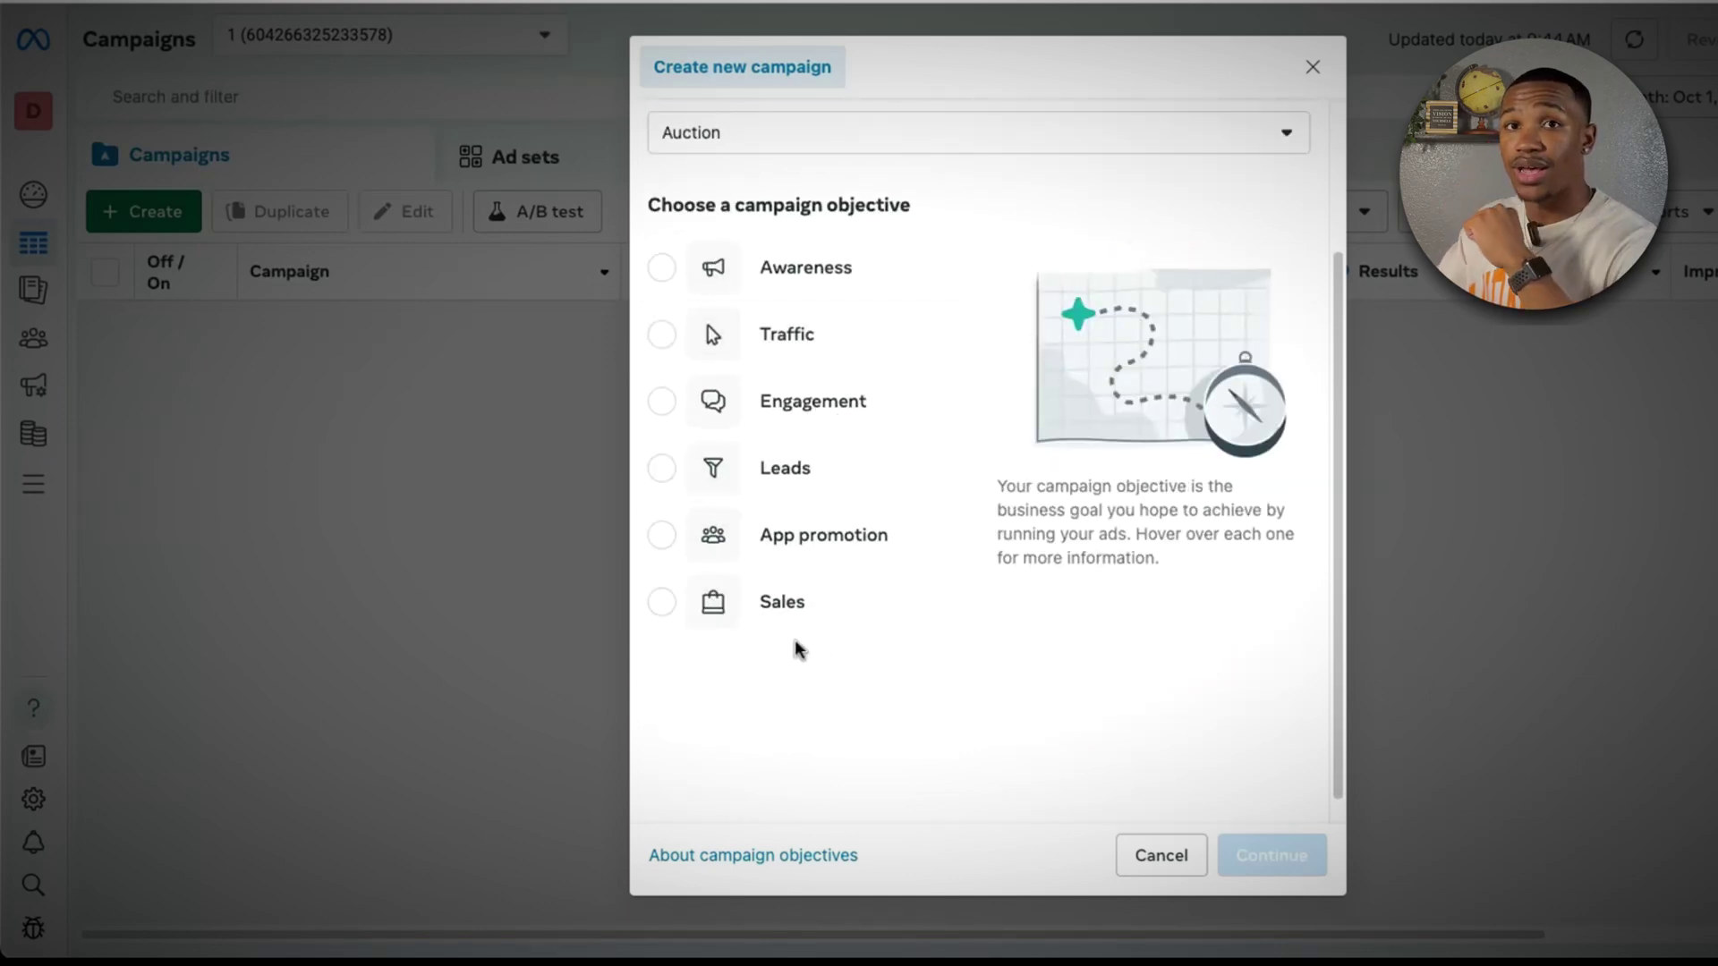
mouse_move(797, 632)
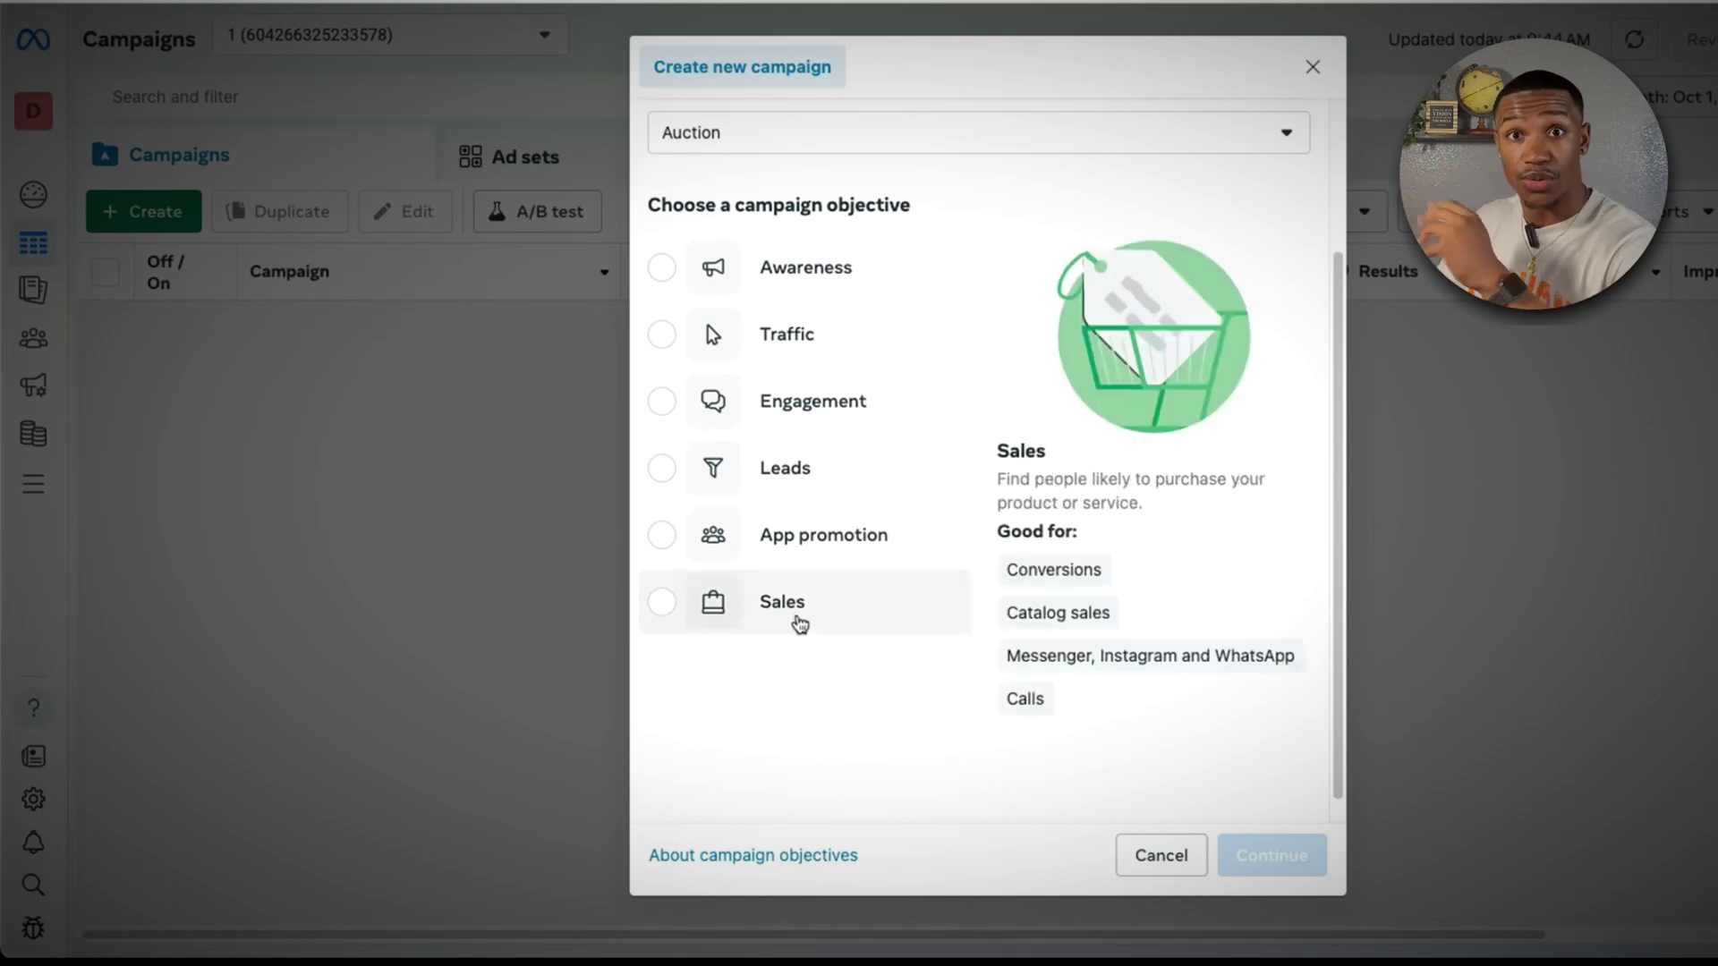
click(799, 623)
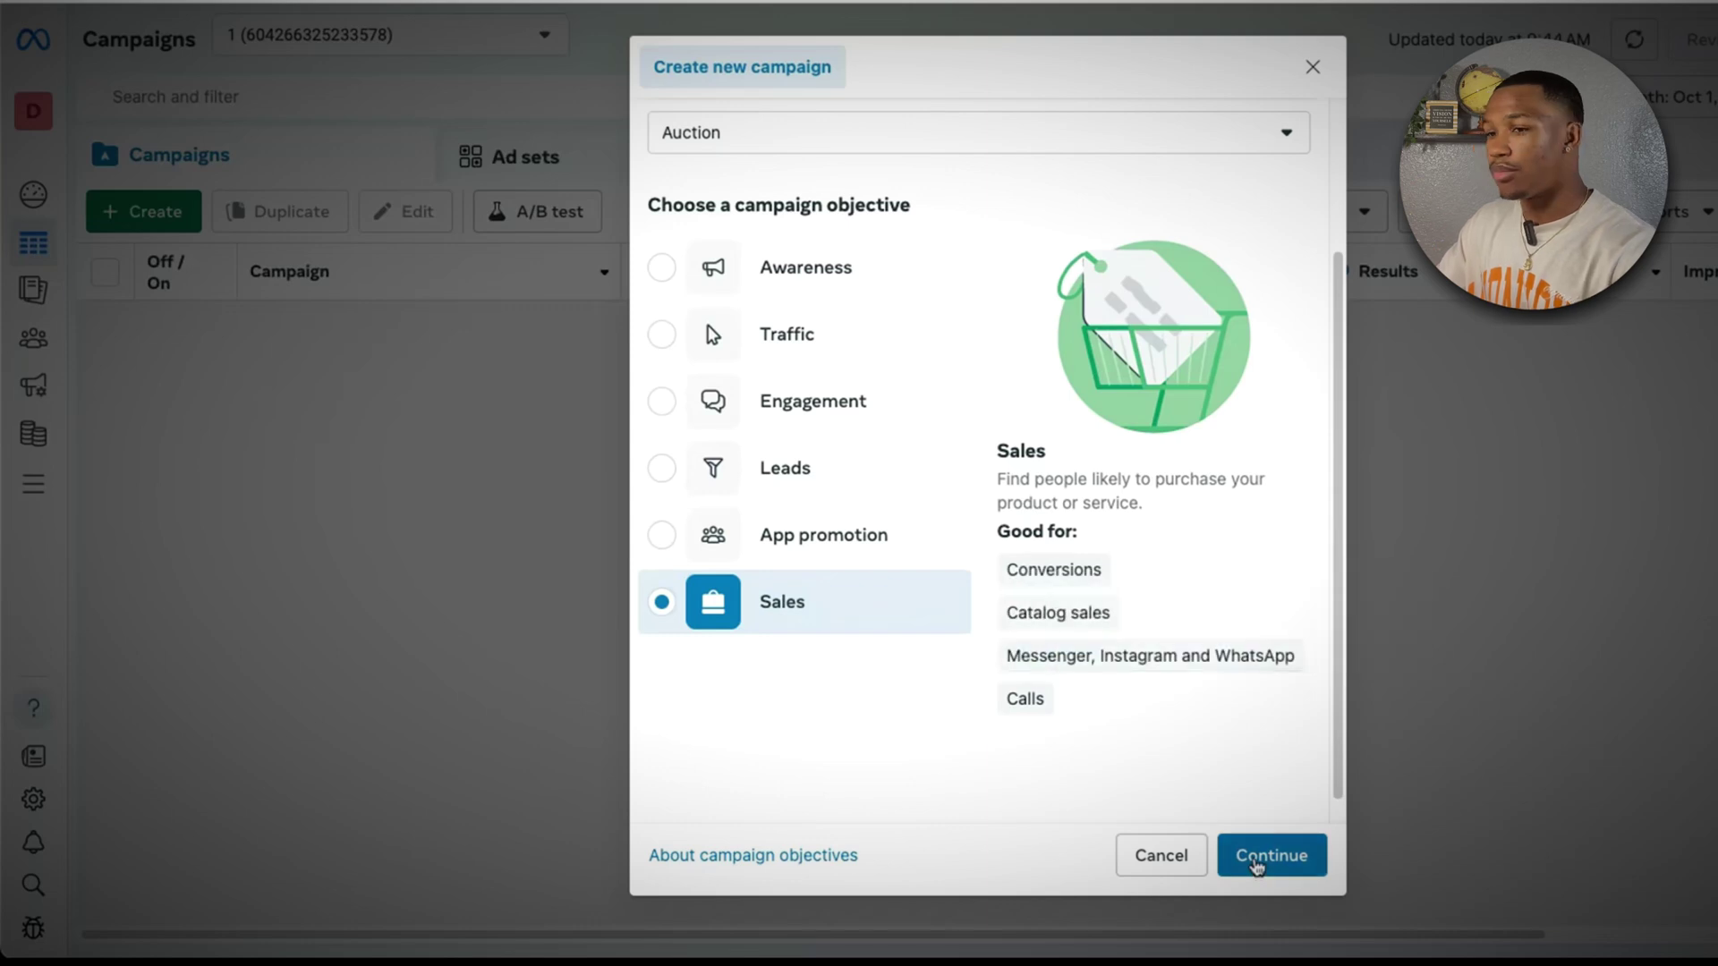
click(1255, 862)
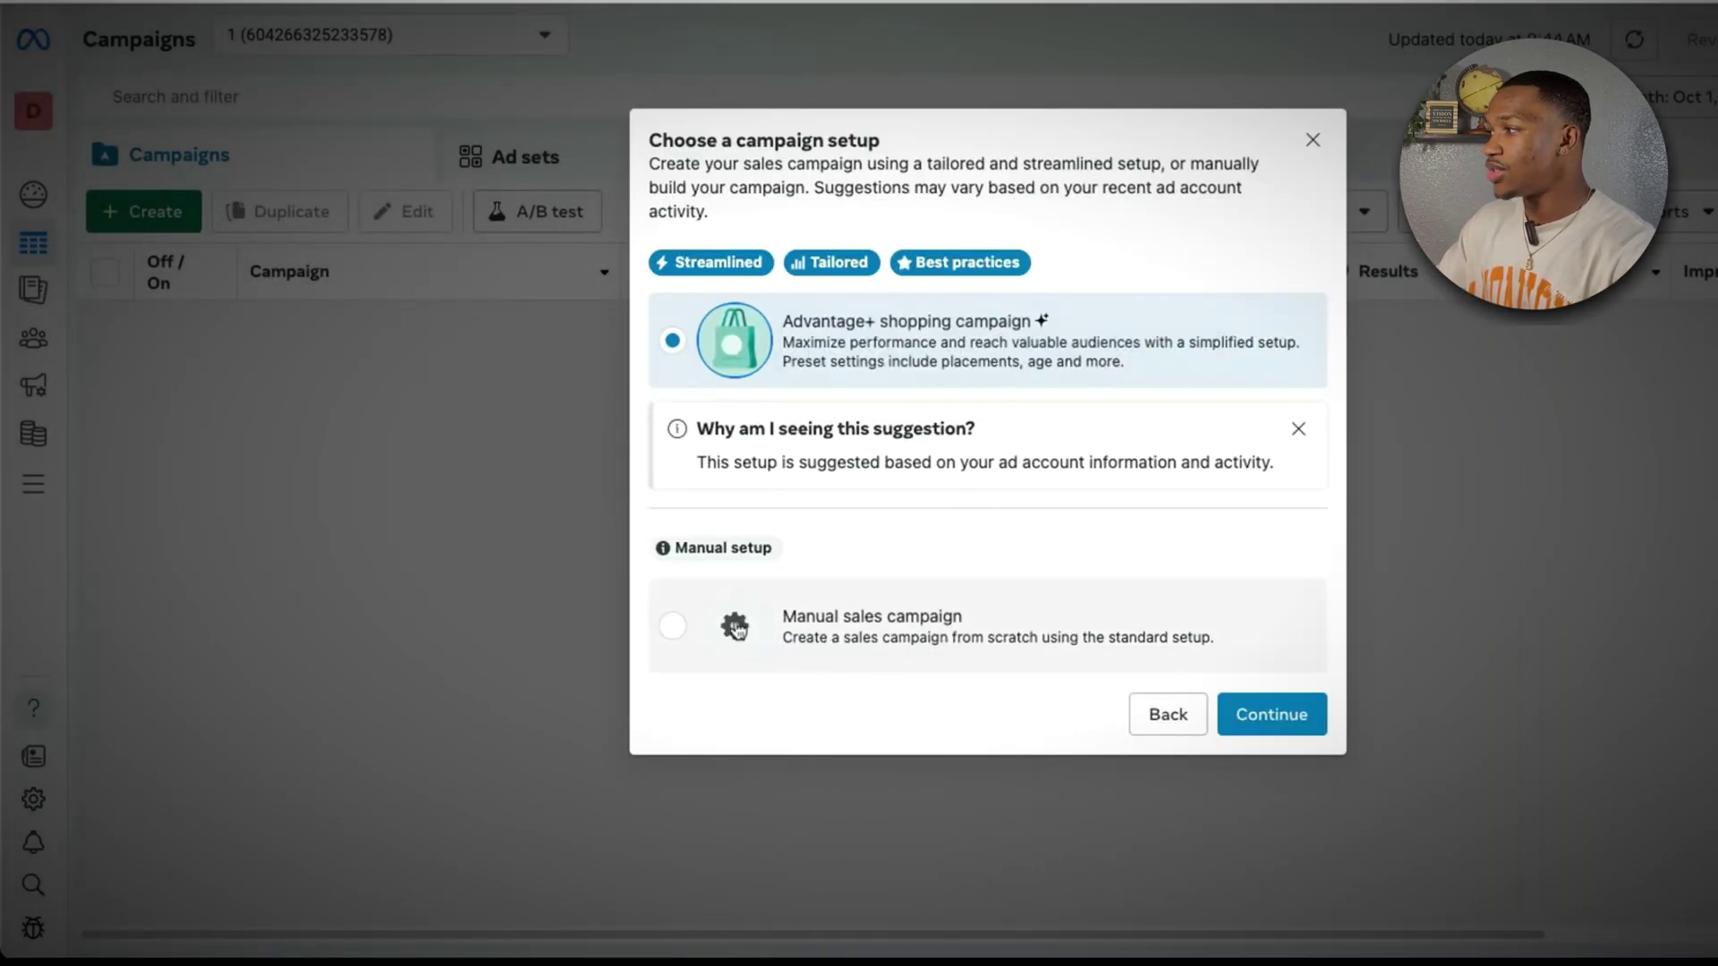
click(696, 644)
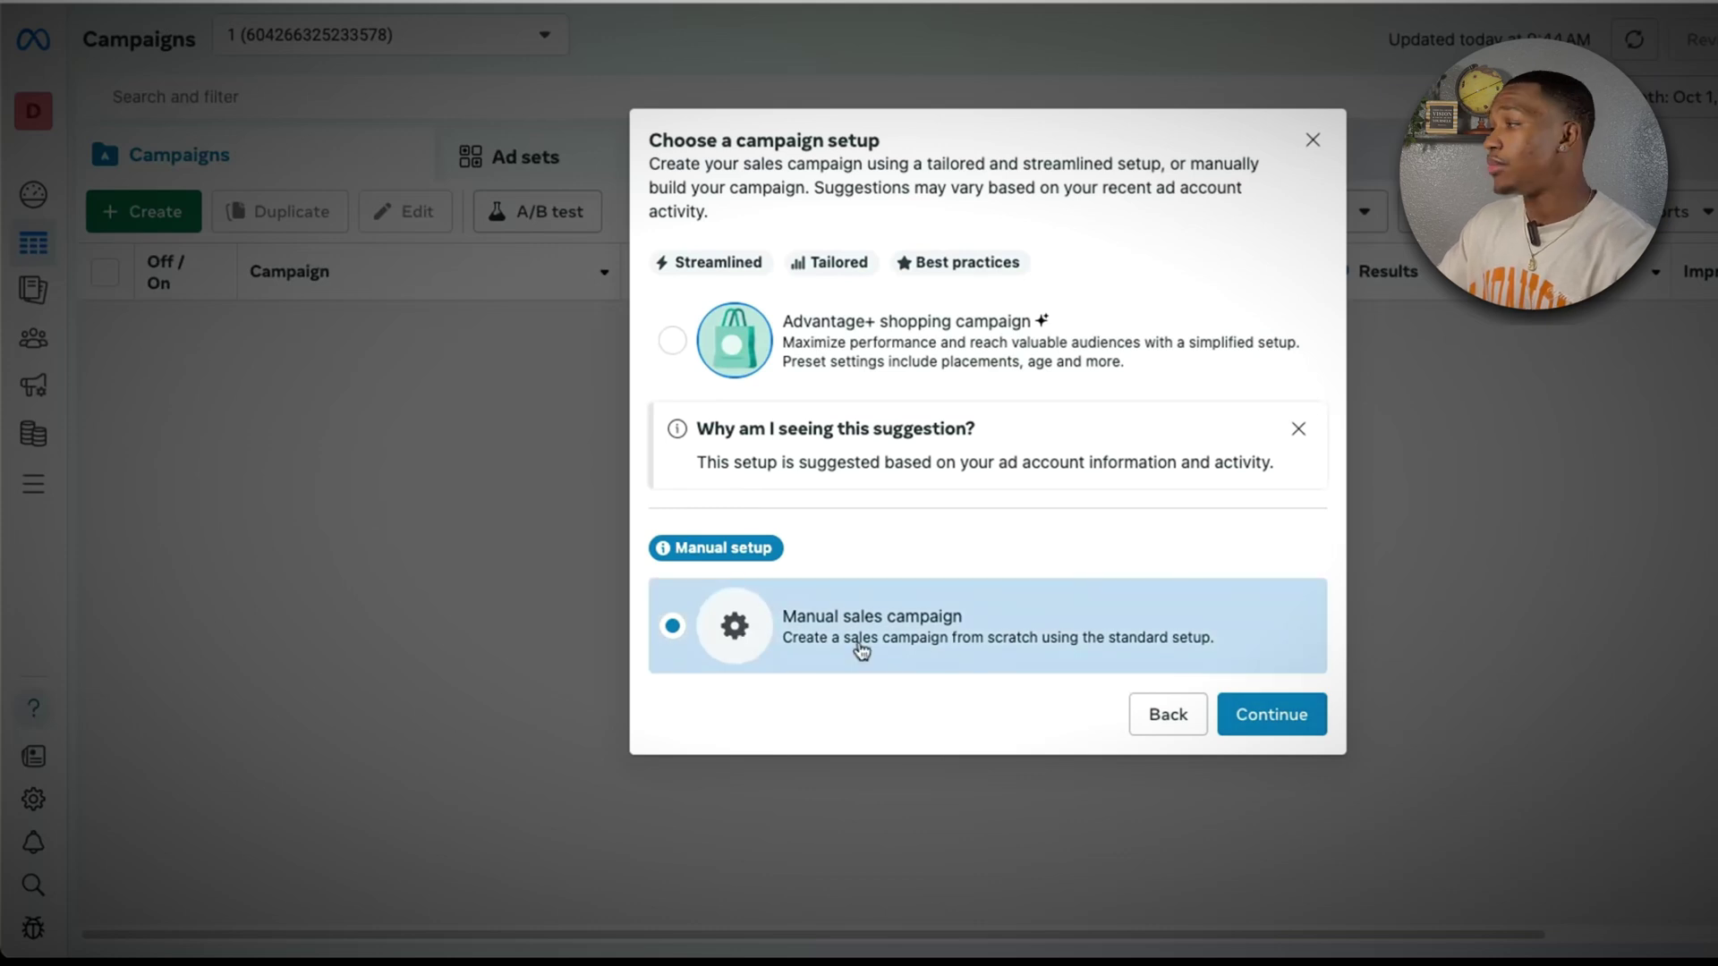
click(1264, 707)
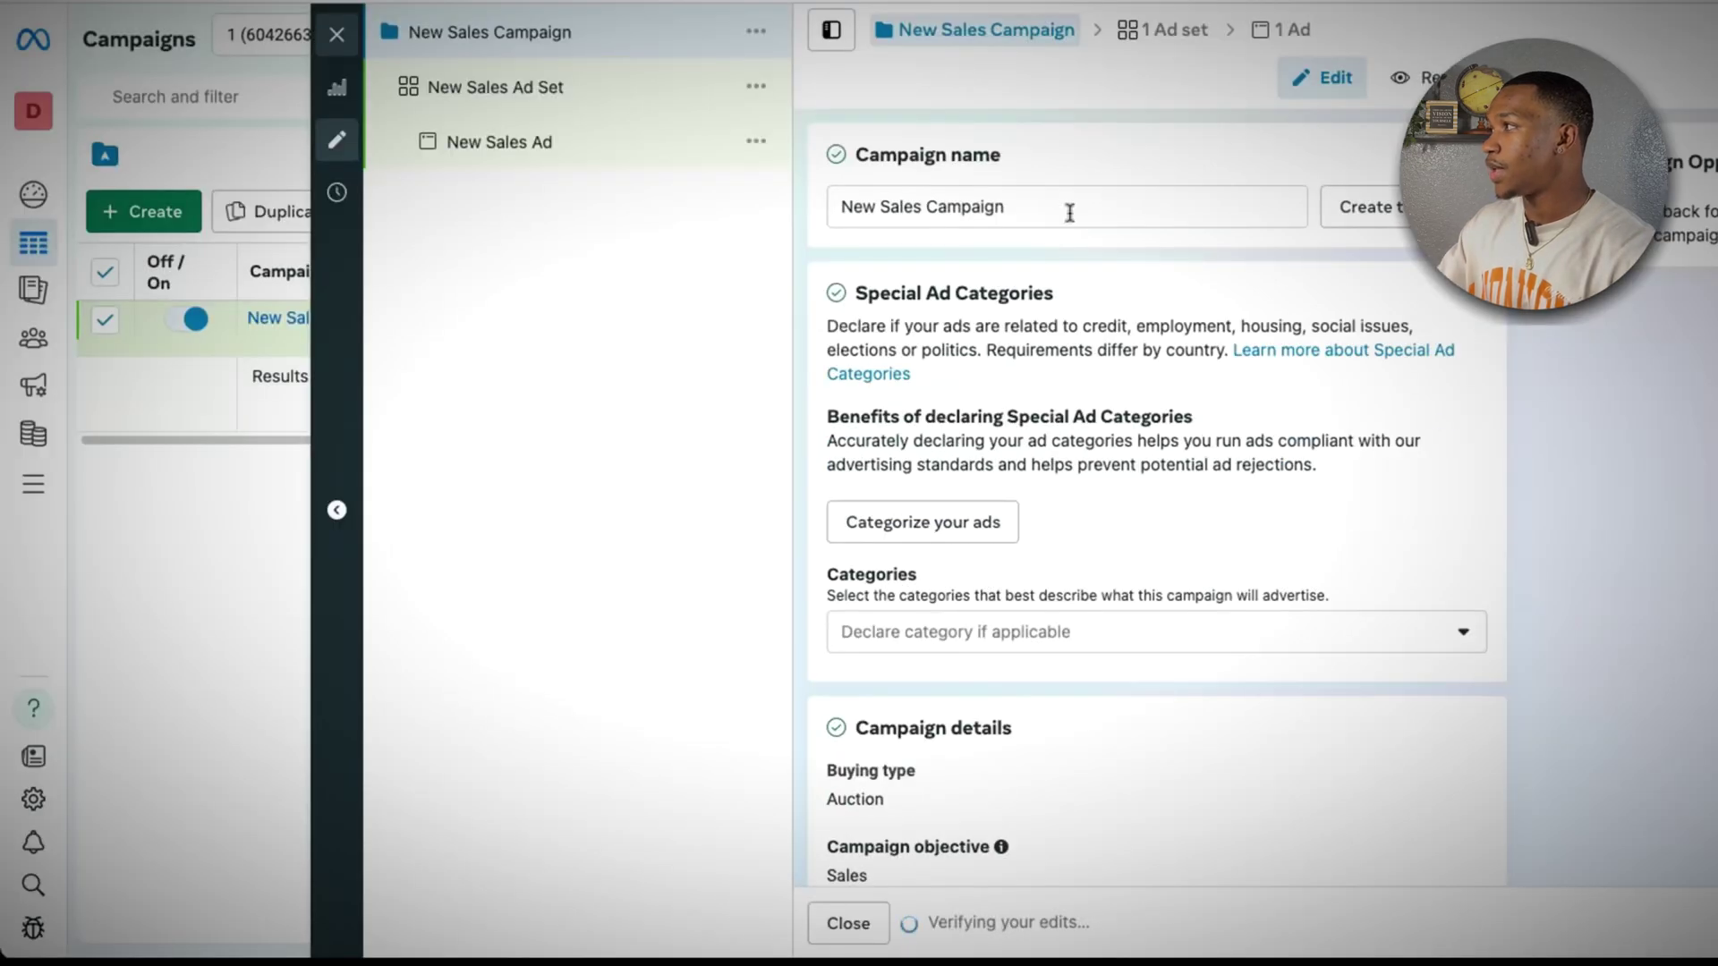
- Rename the campaign as "Cold Audience - Name of product - 10/7"
drag(1045, 210, 793, 205)
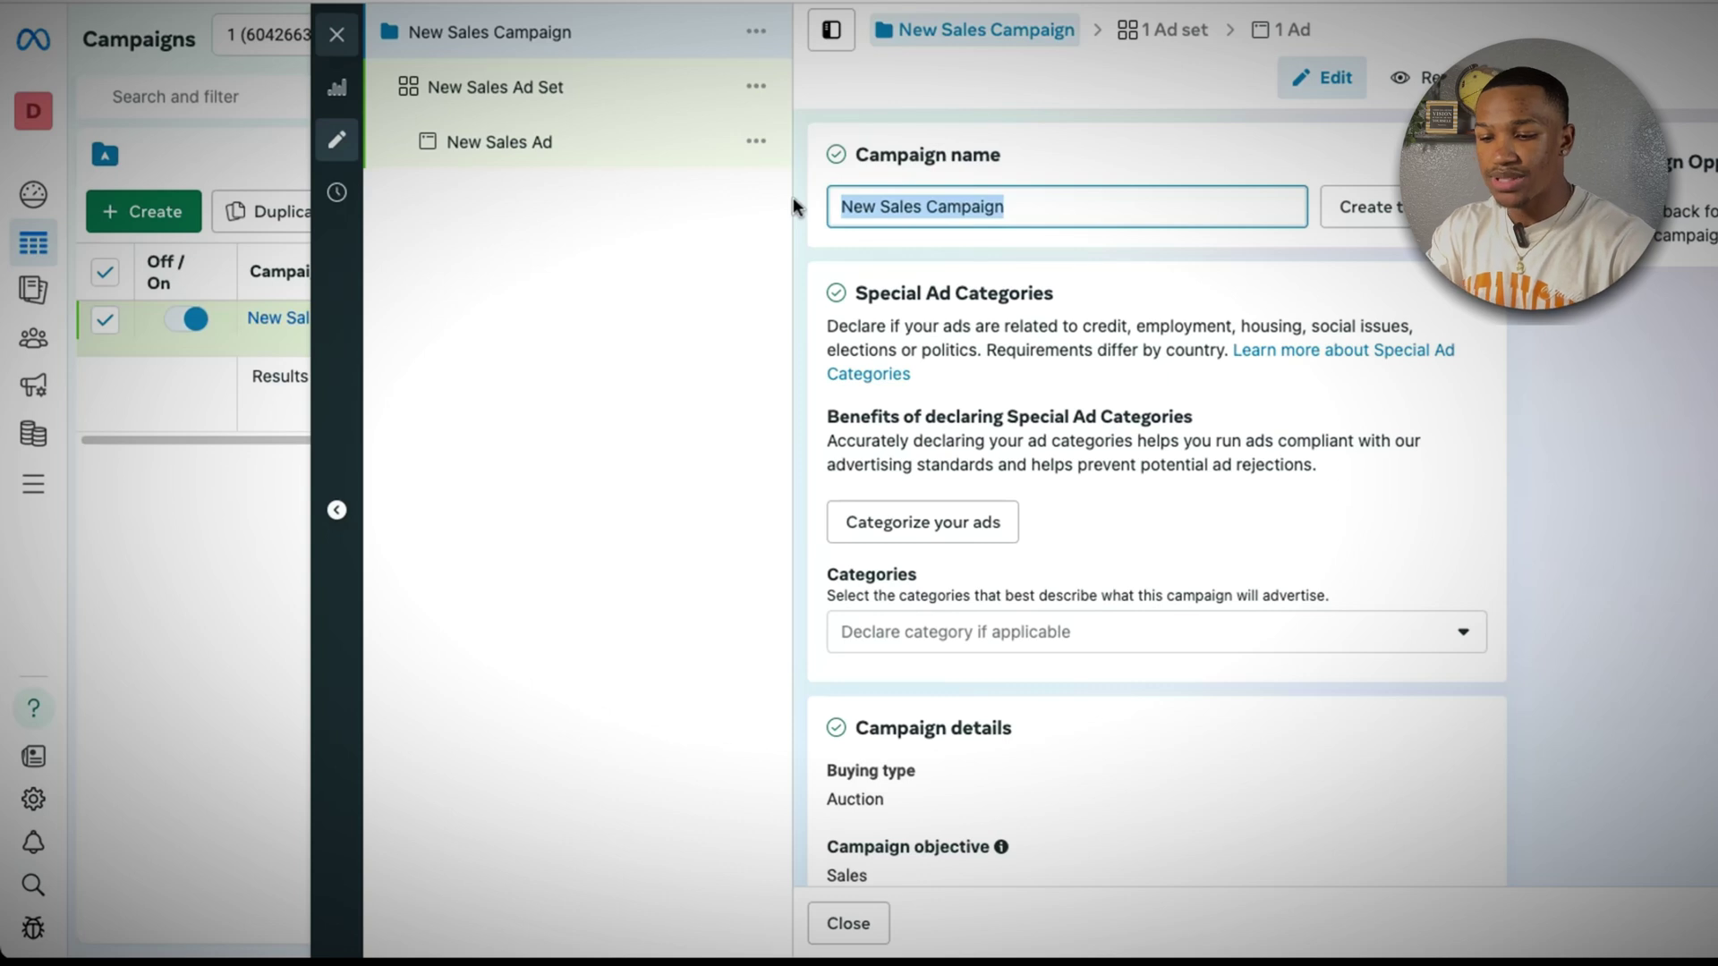
text(Cold Audi)
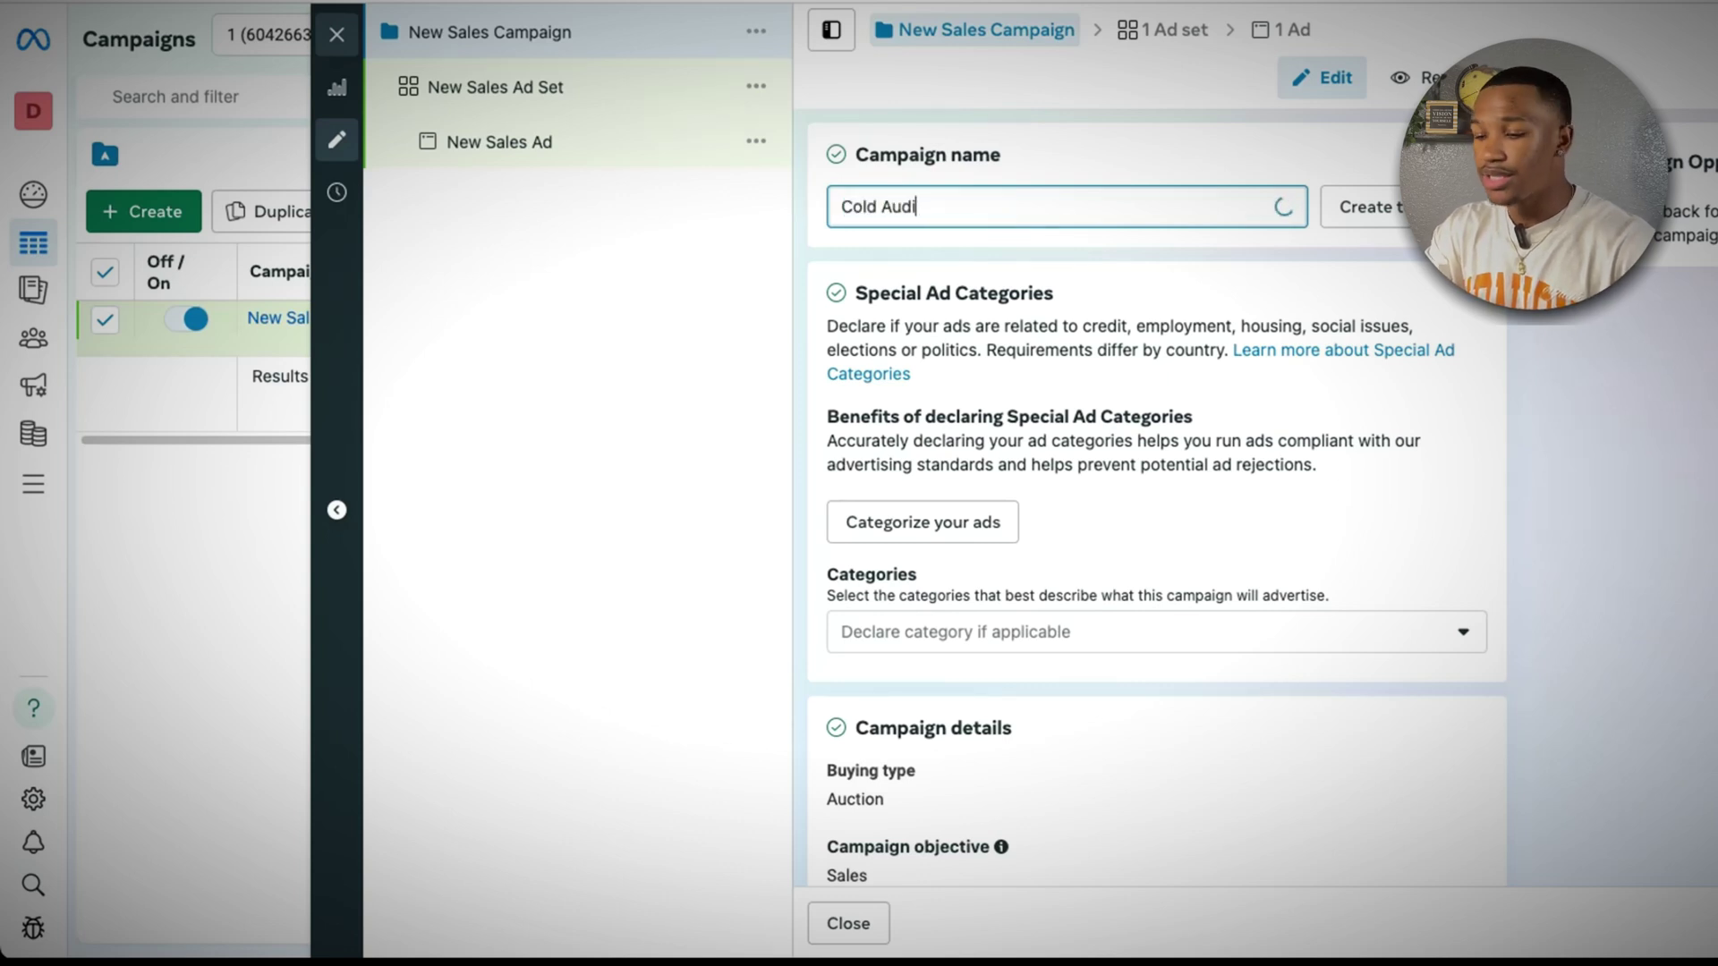
text(ence -)
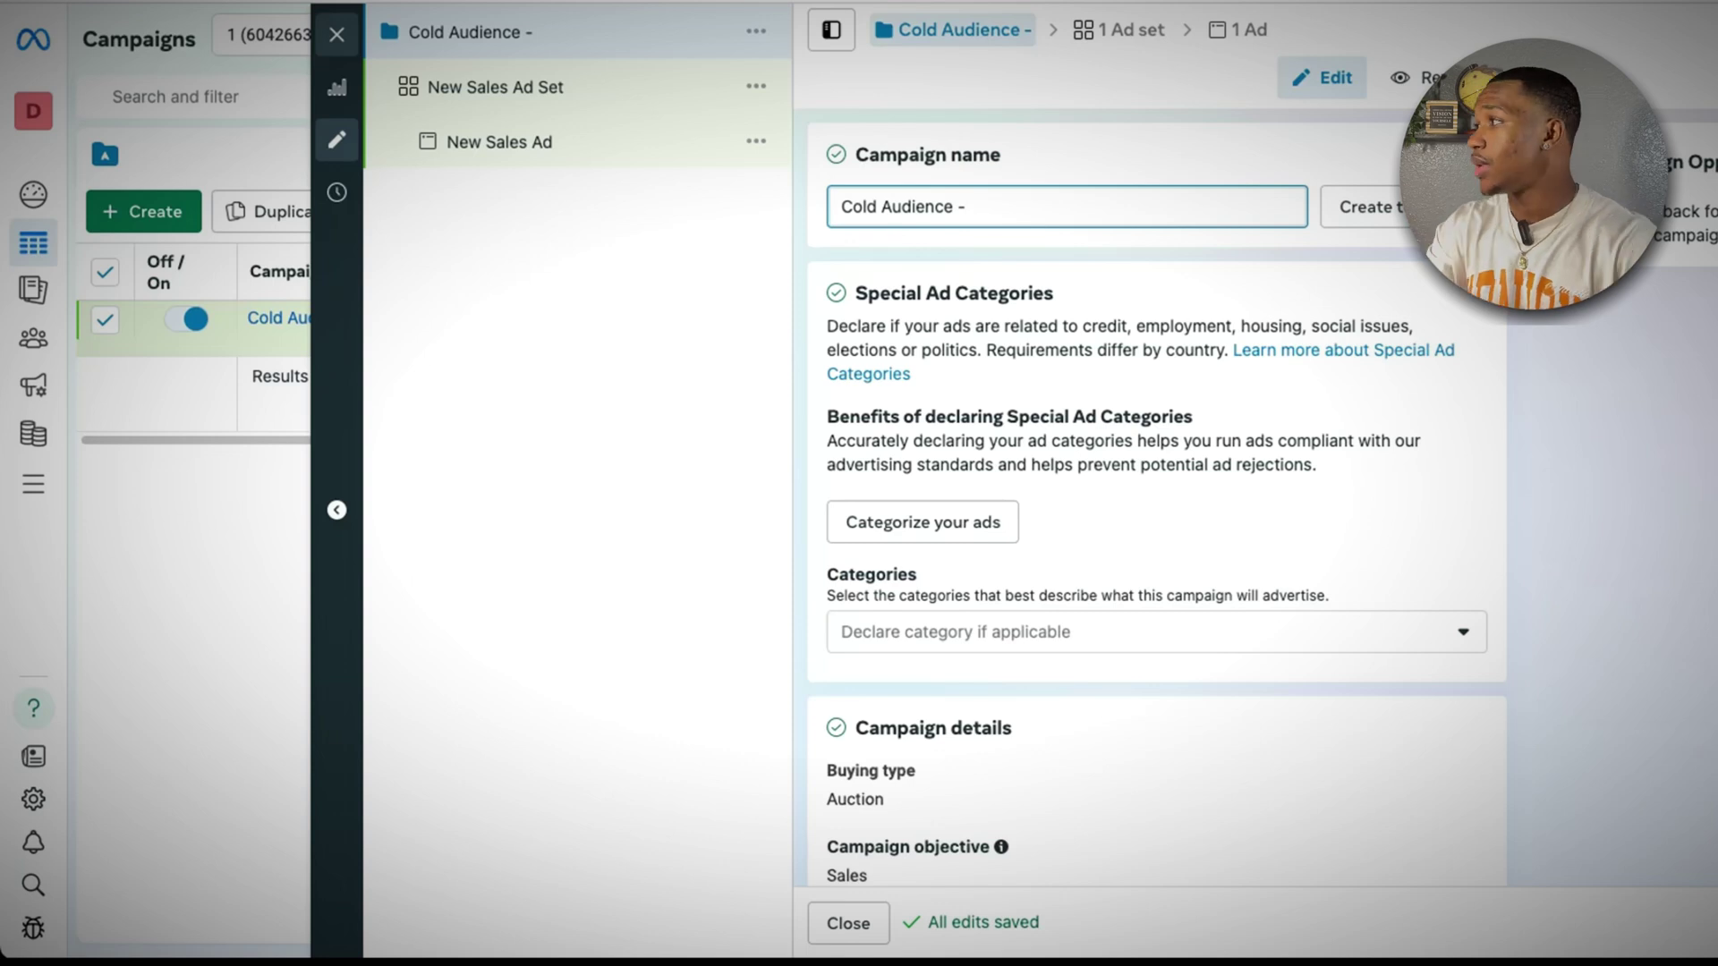
text(Name of)
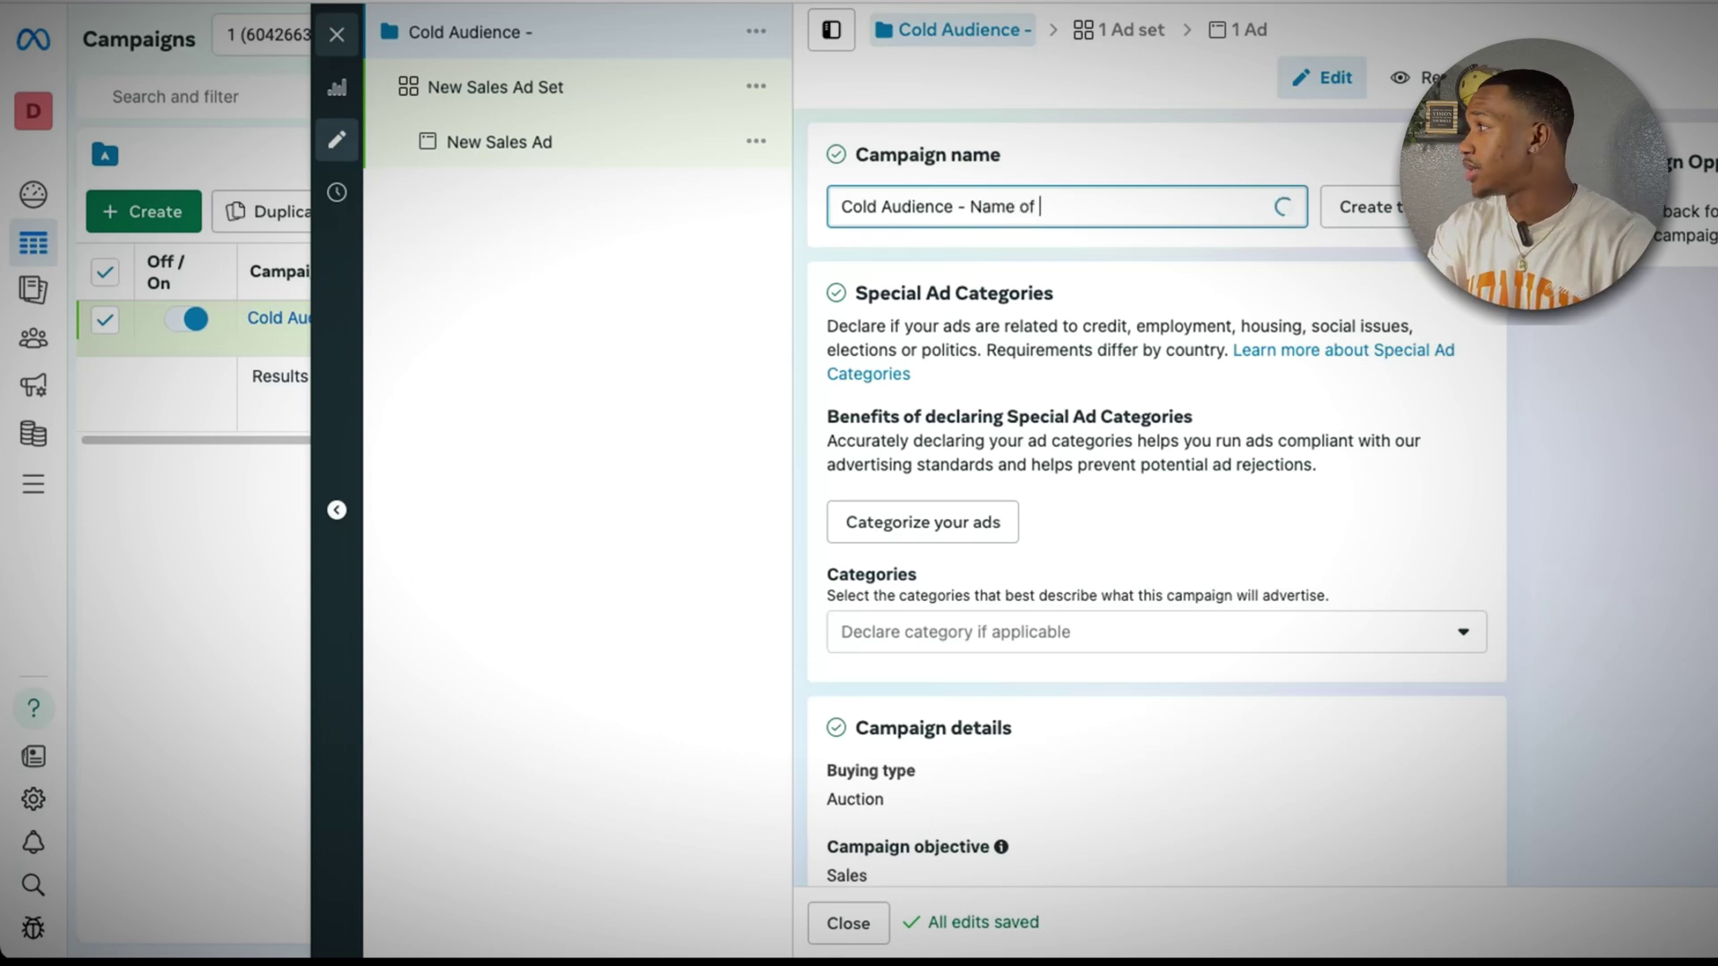
text( product)
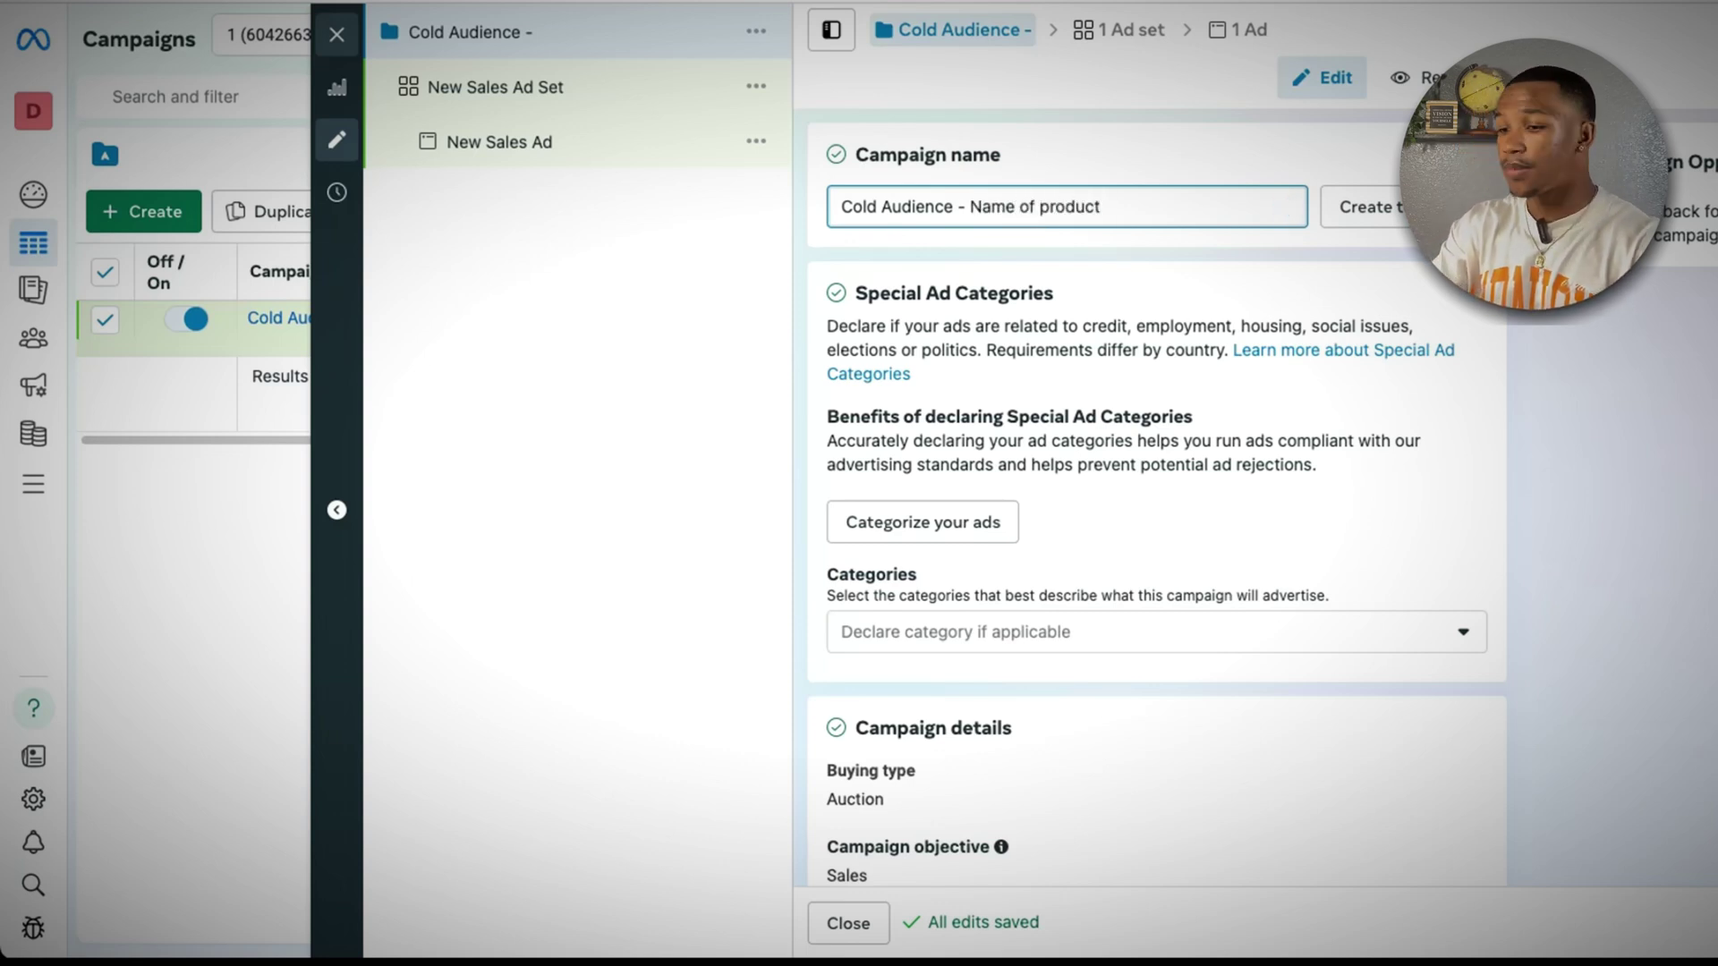
text( - )
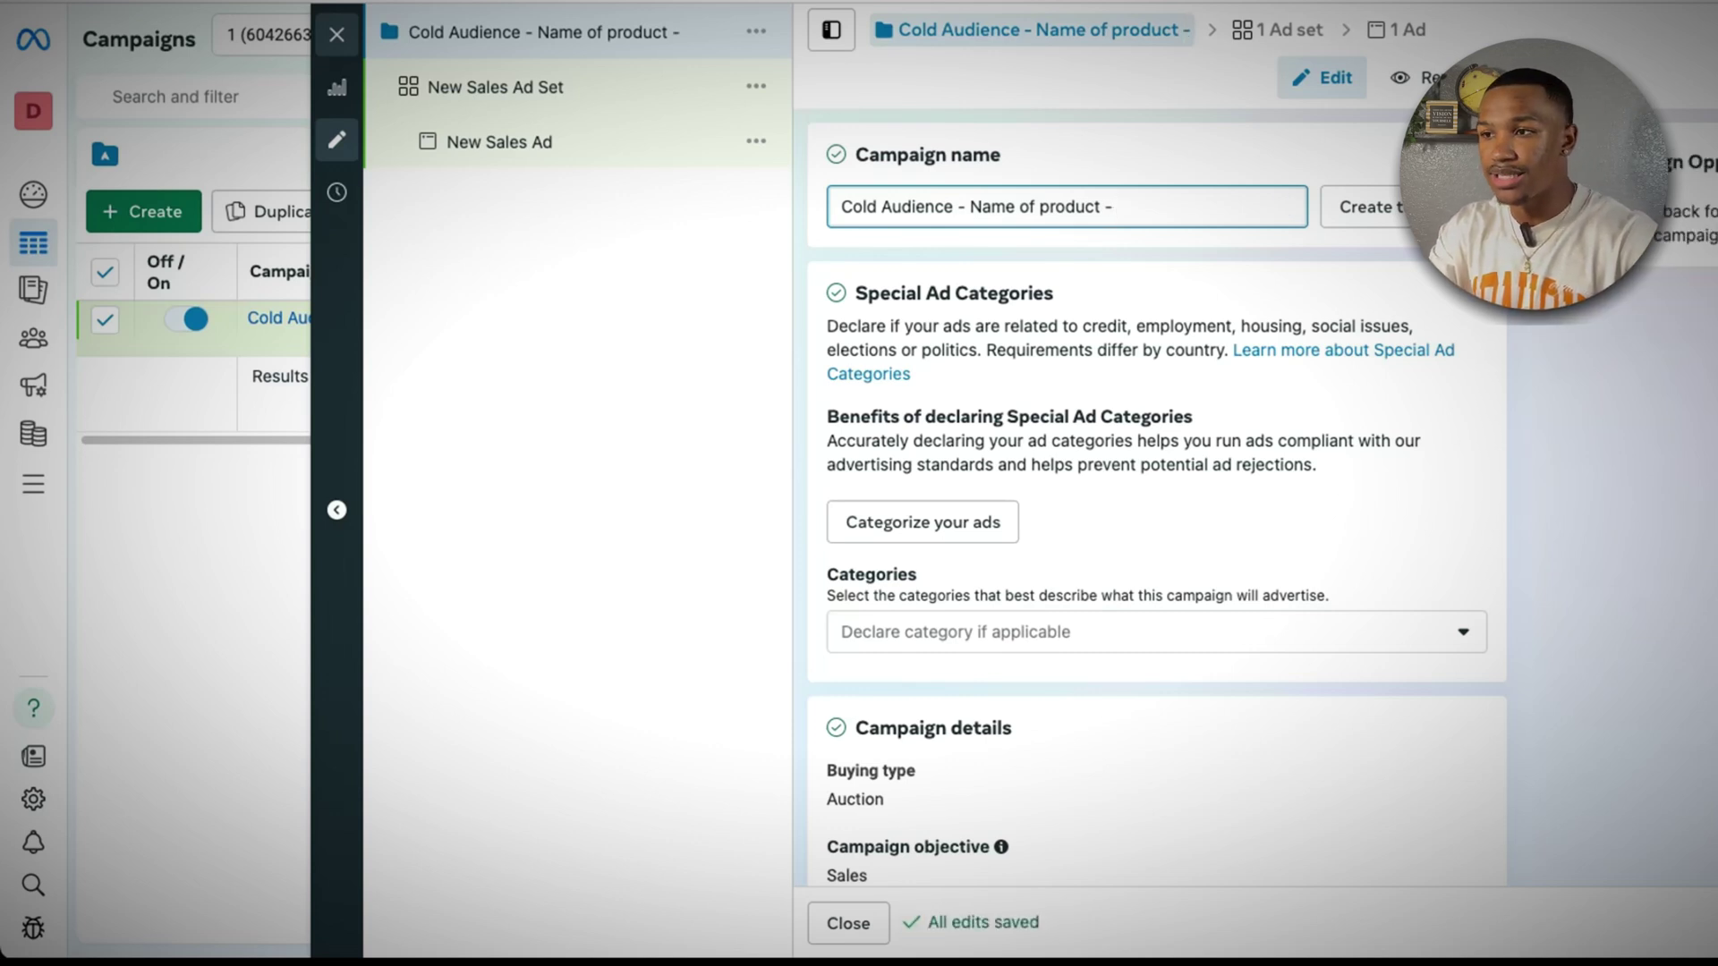
text(10/7)
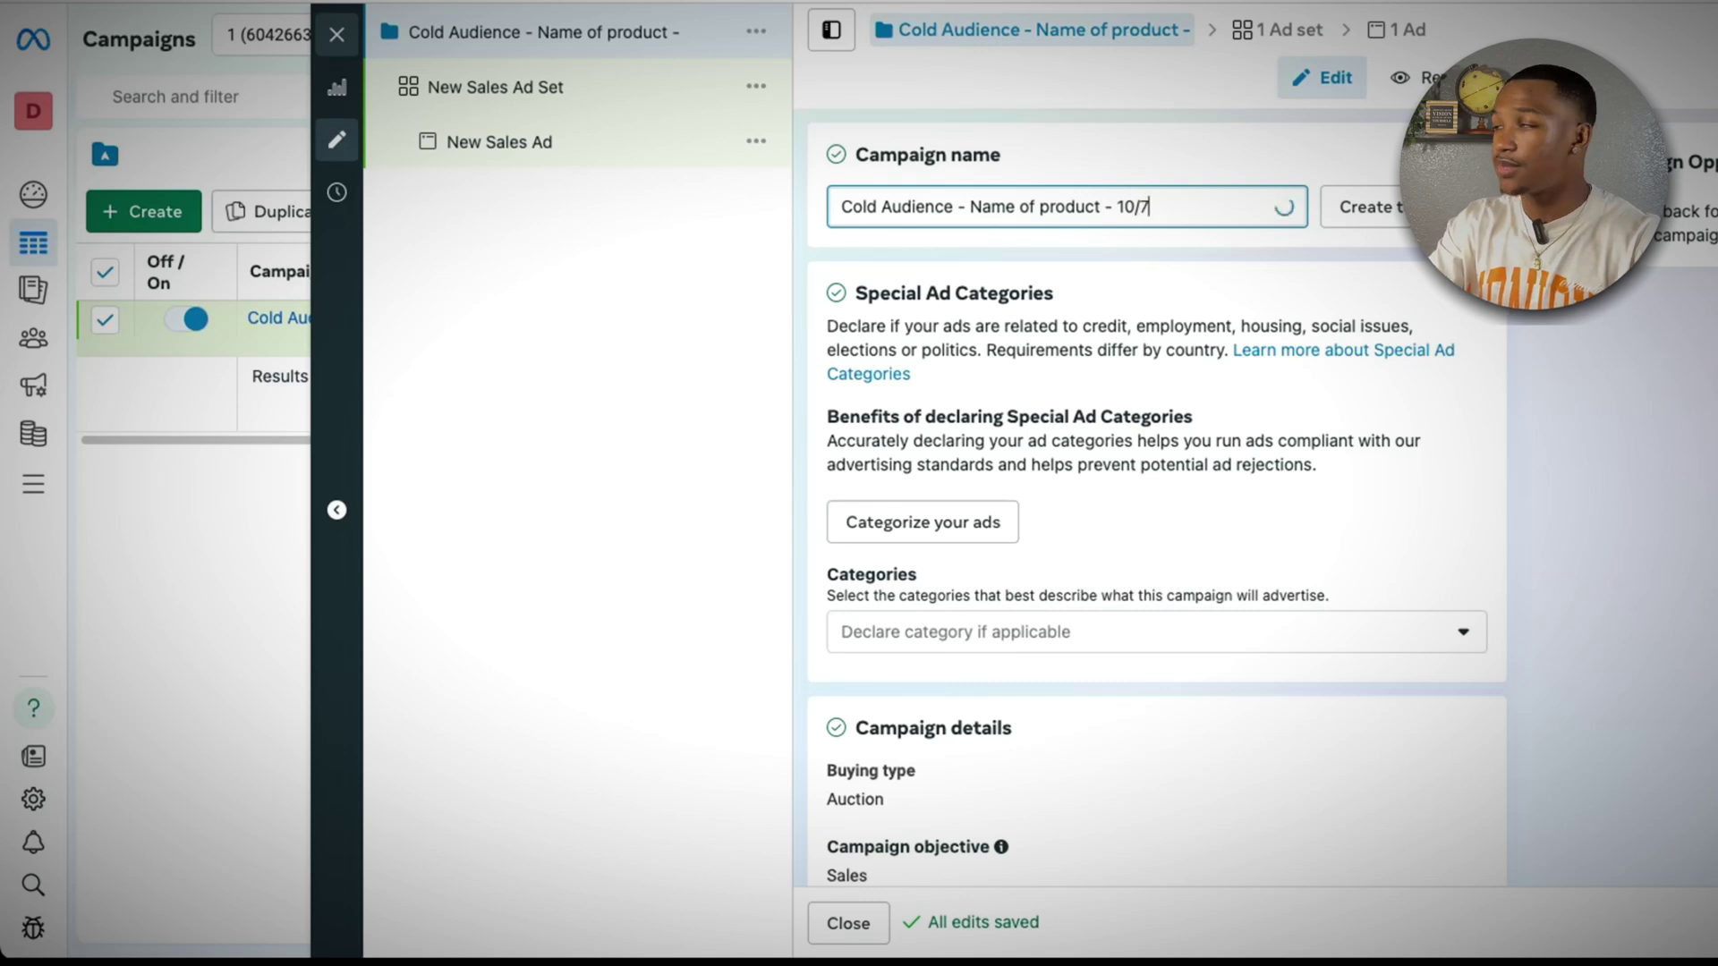
click(1160, 516)
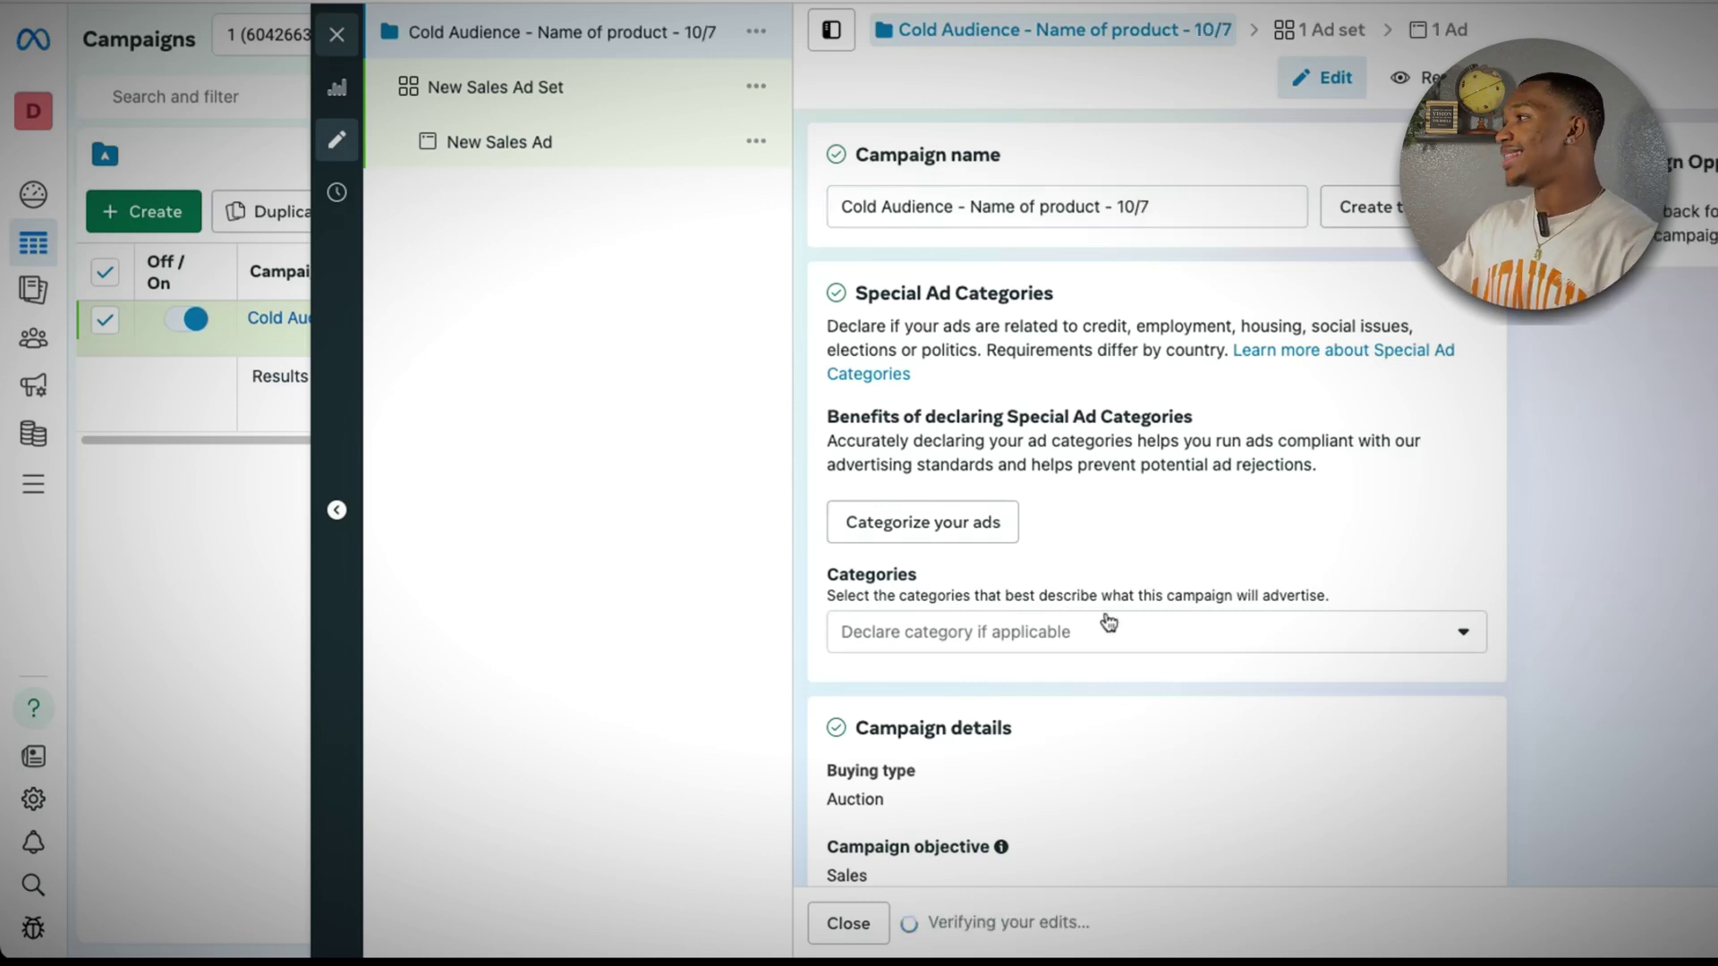
- Review the campaign-level settings, from special ad categories and campaign details to catalog ads, campaign budget, A/B test and reporting
scroll(1081, 664, down, 2)
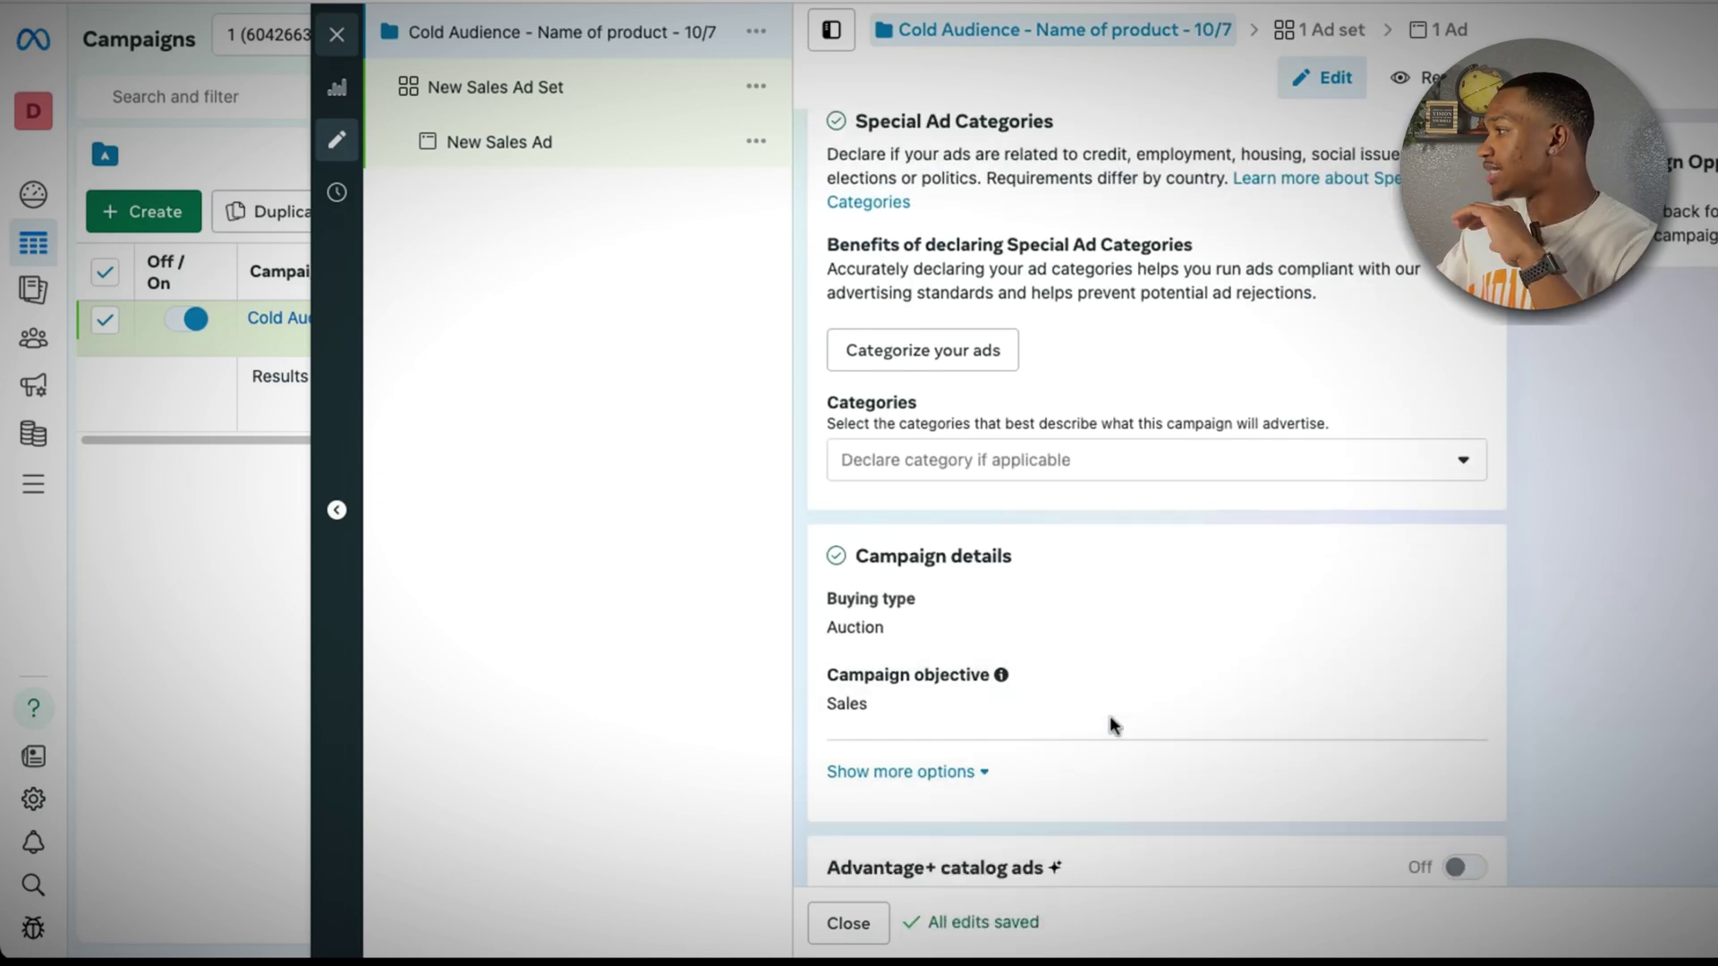
scroll(1110, 716, down, 5)
scroll(1109, 723, down, 4)
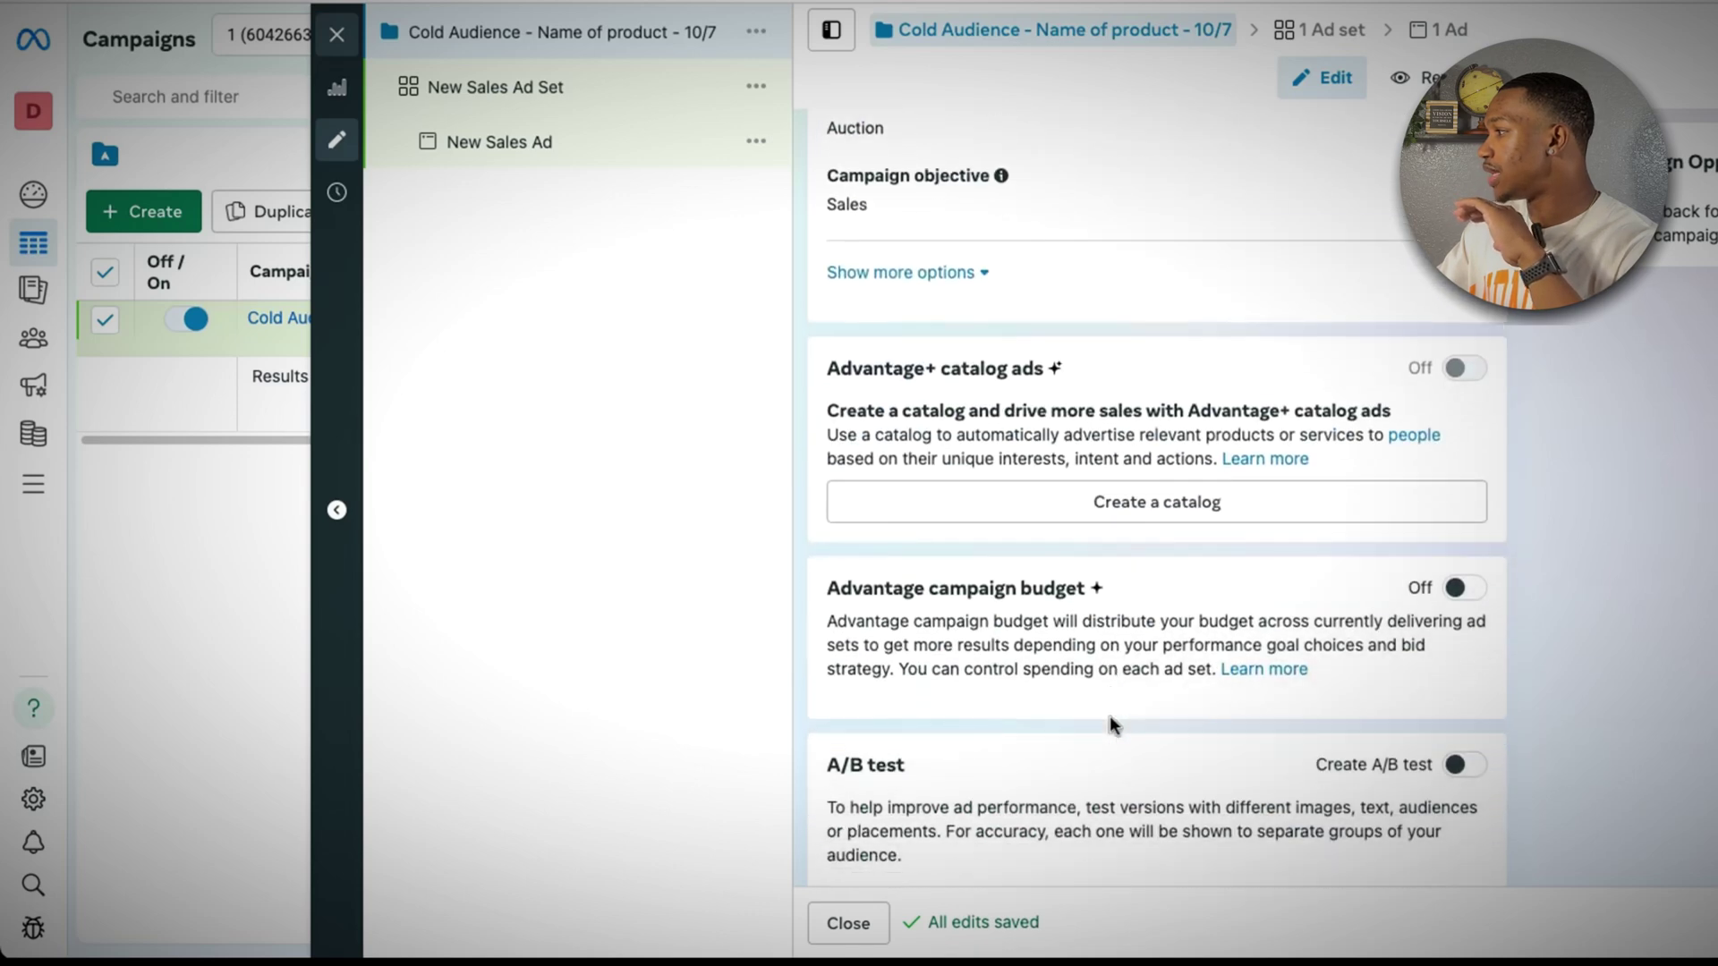
scroll(1109, 716, up, 15)
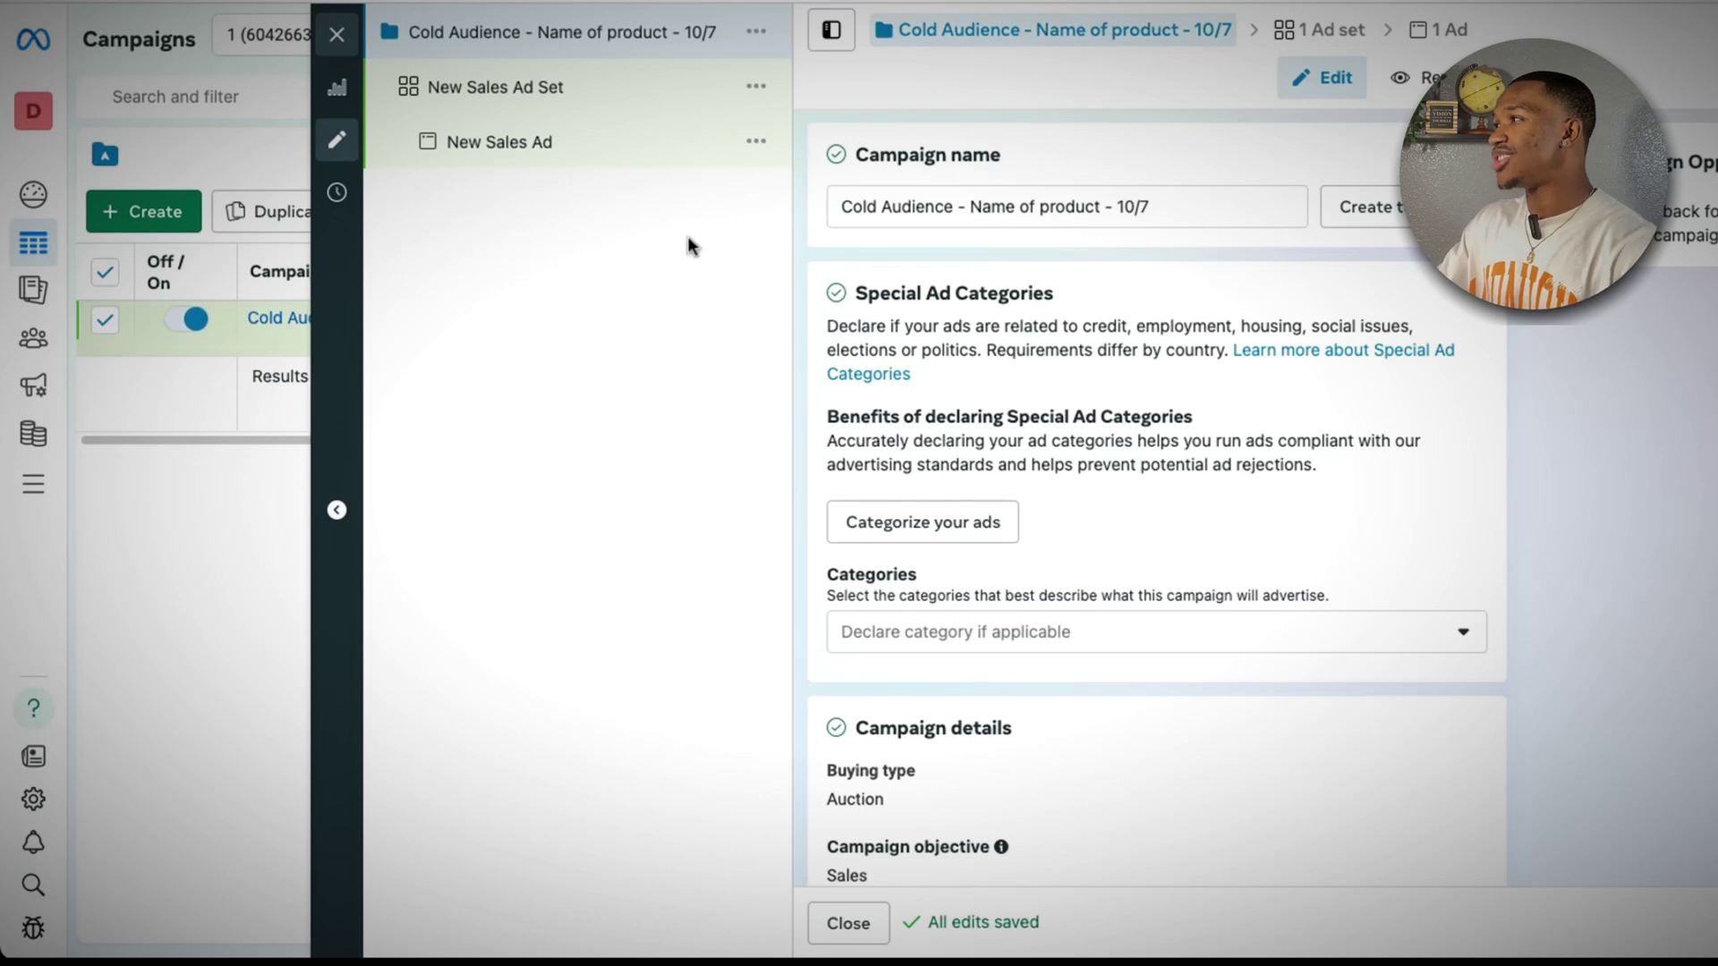
scroll(905, 591, down, 15)
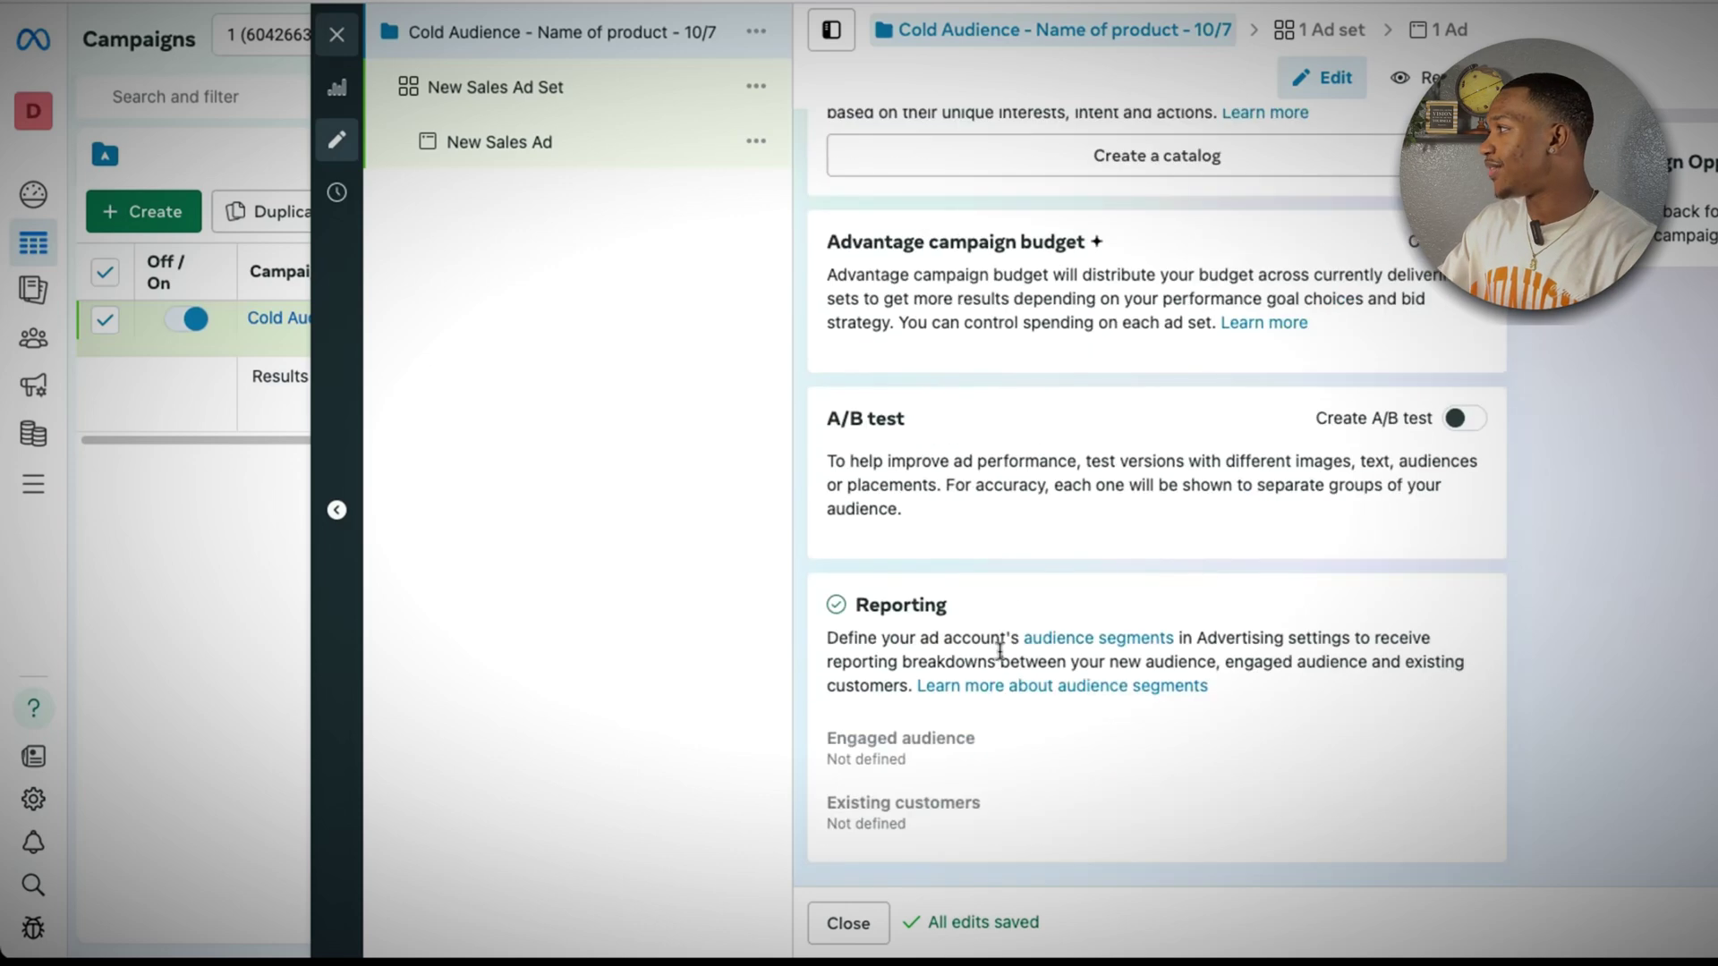
scroll(1149, 545, up, 8)
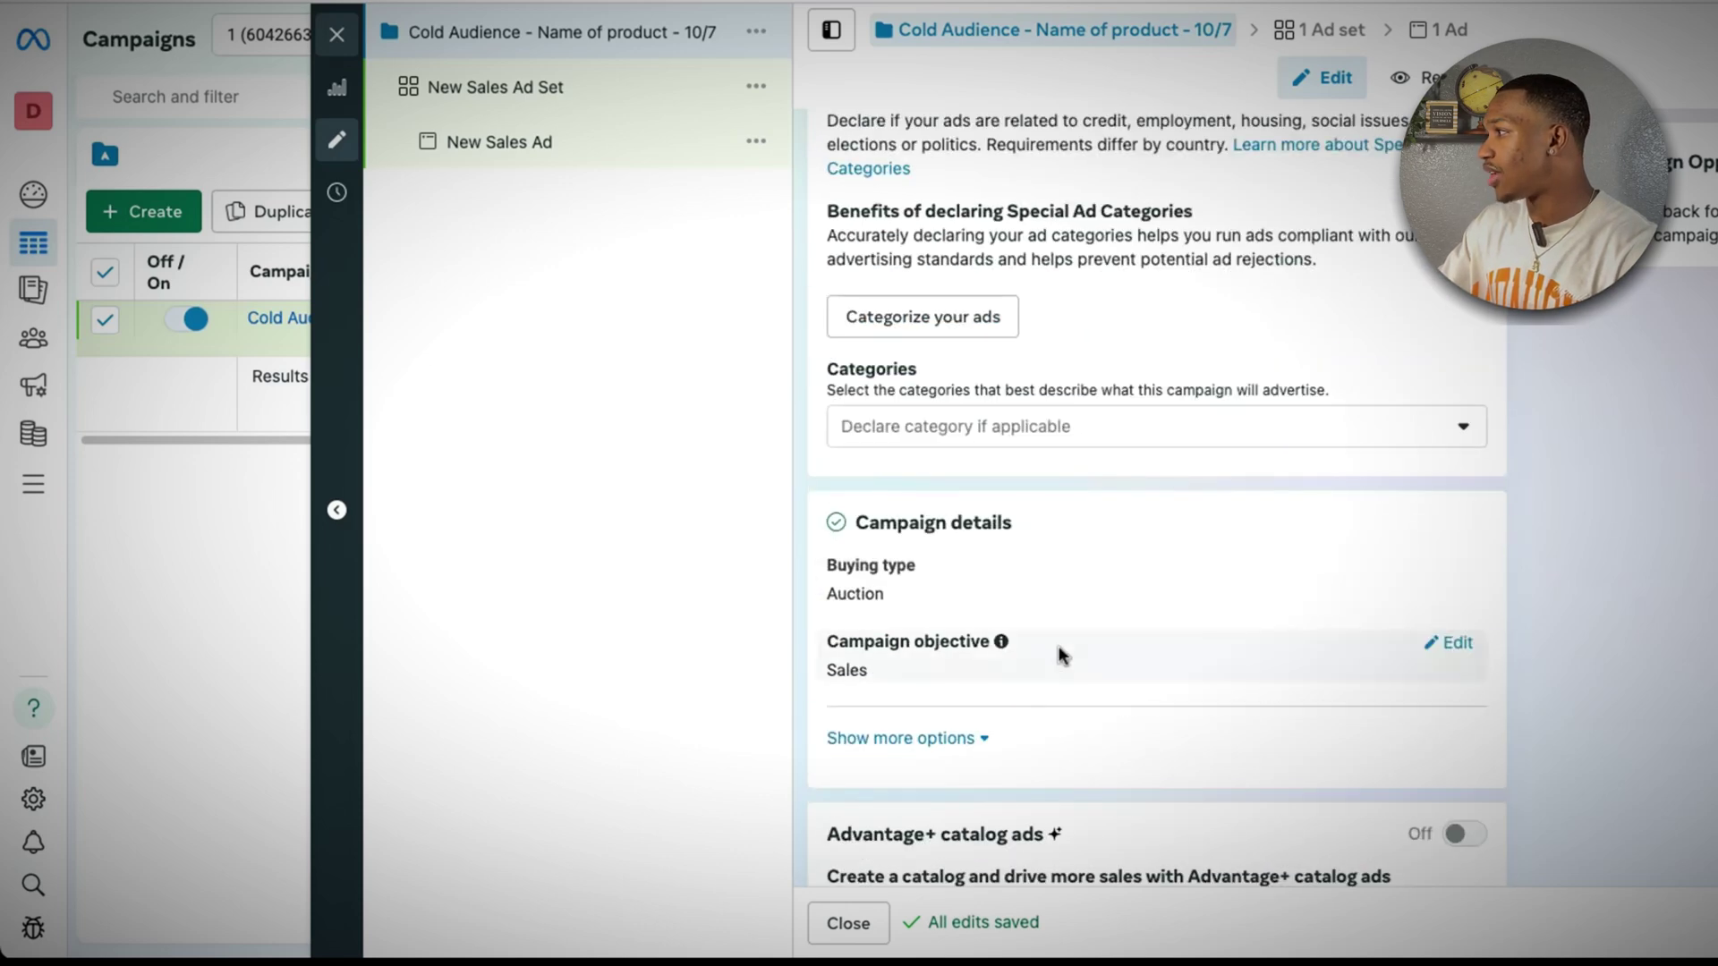
scroll(1062, 654, up, 2)
scroll(1095, 705, down, 6)
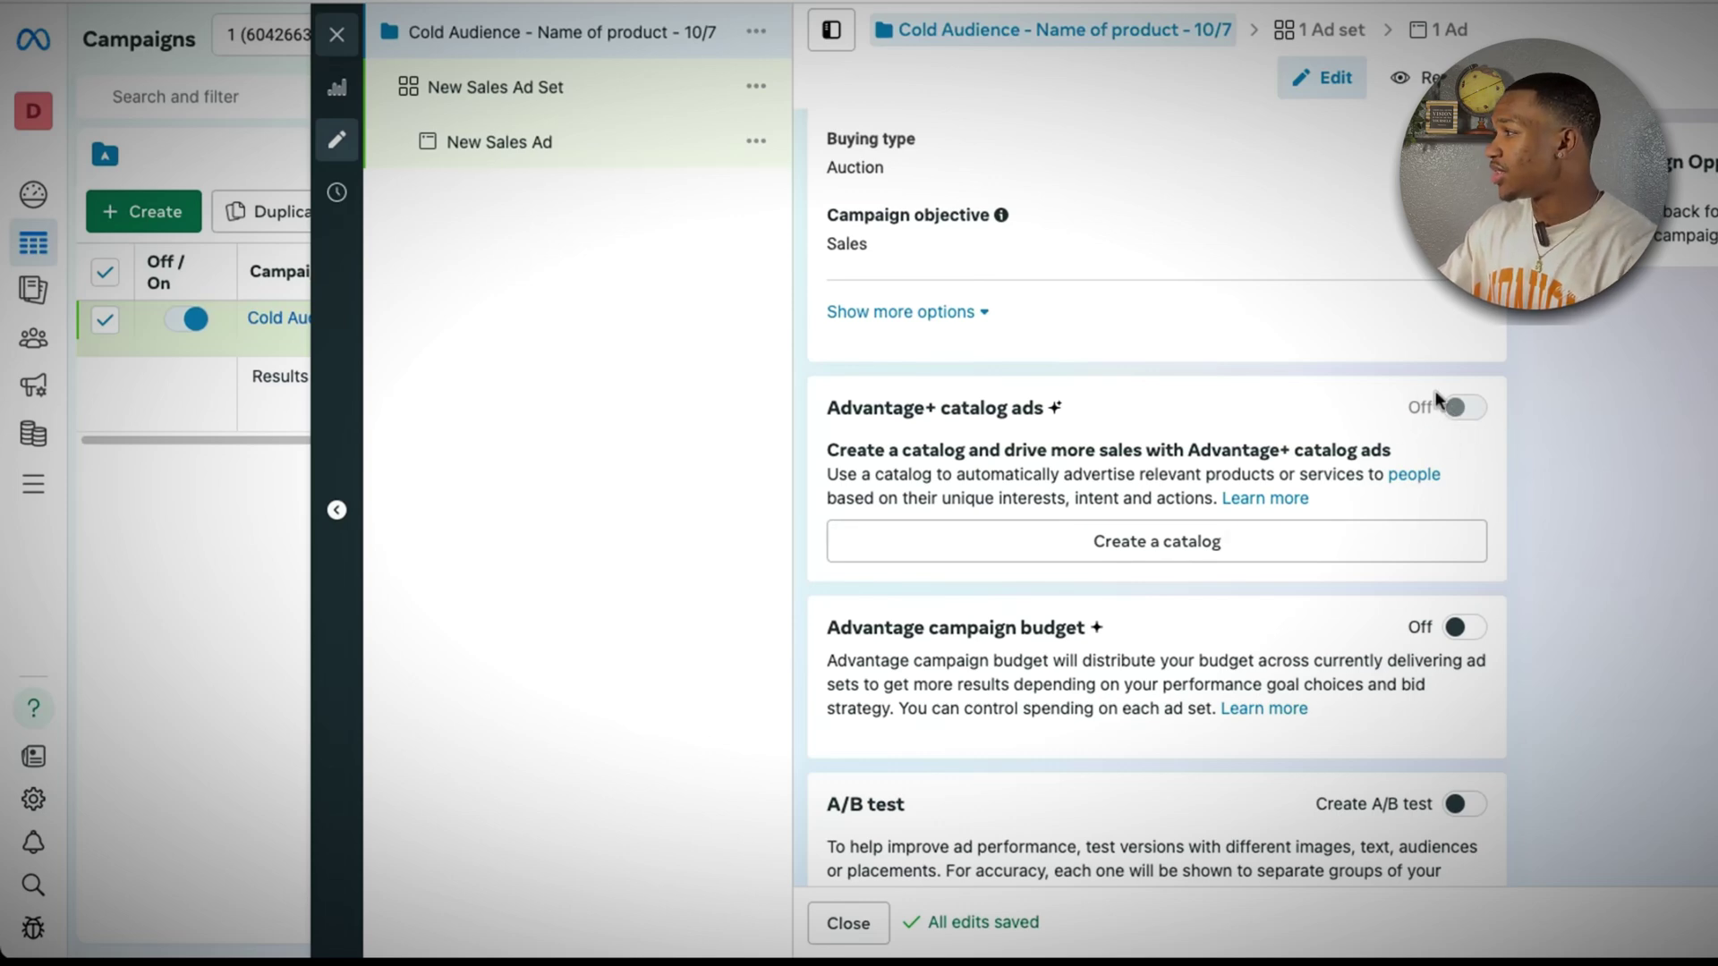
scroll(1180, 635, down, 4)
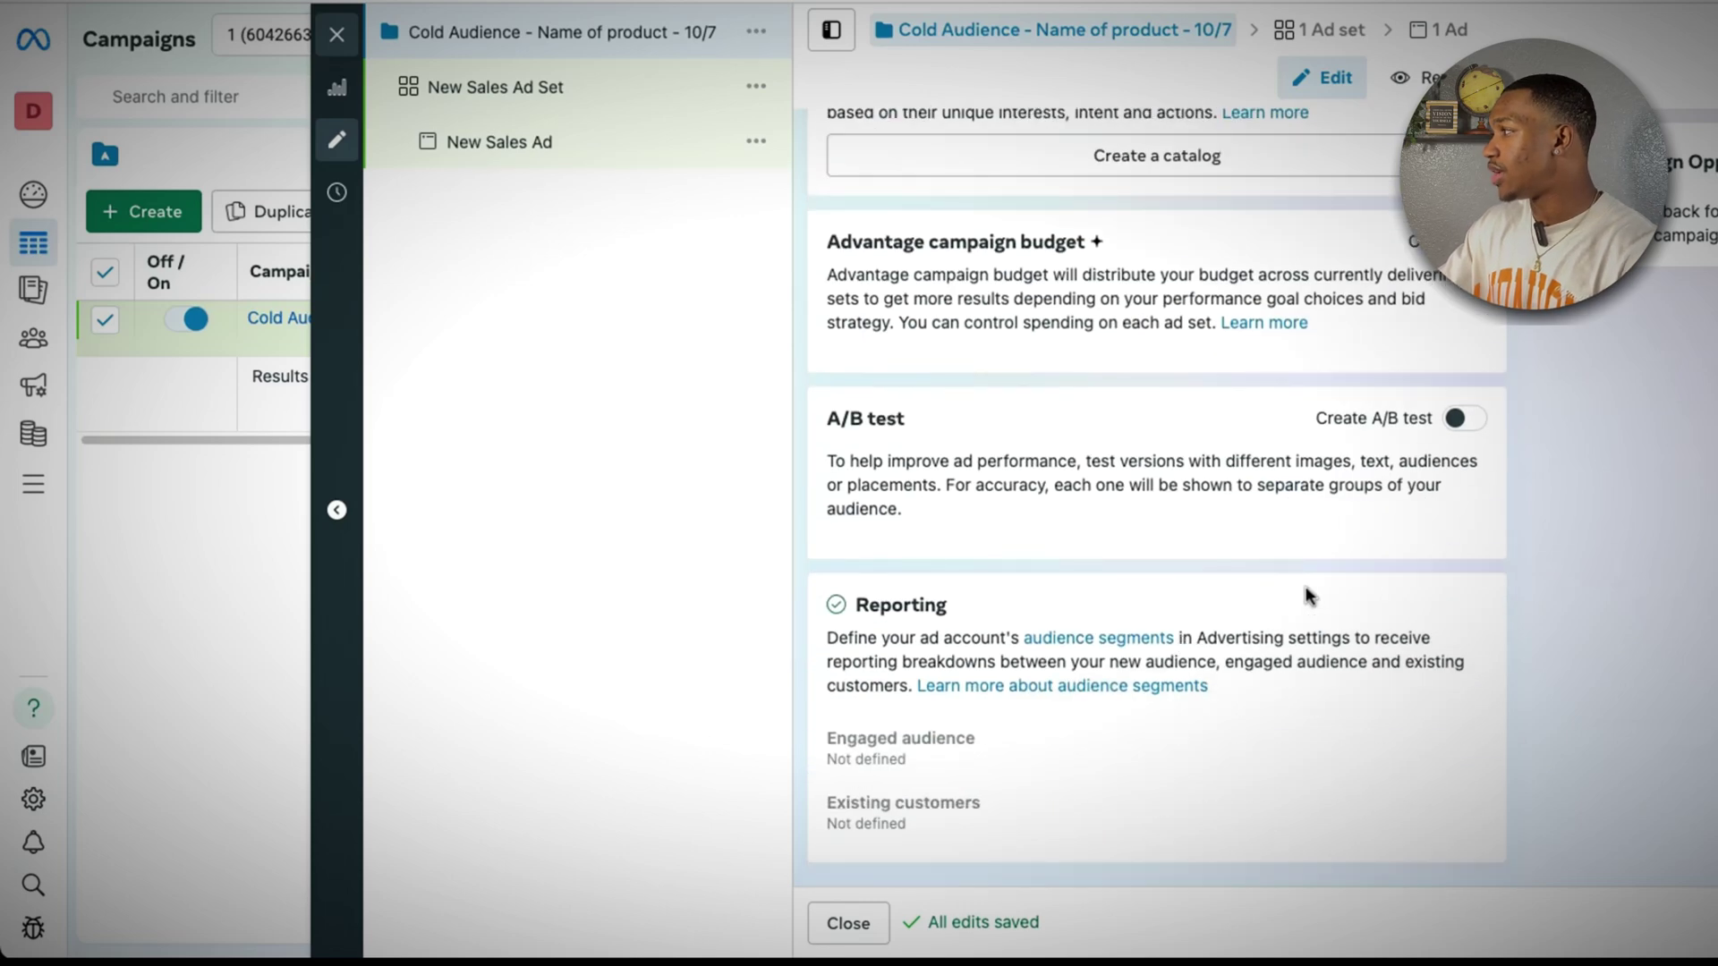
- Open the campaign's ad set and set its conversion location to Website
click(1320, 30)
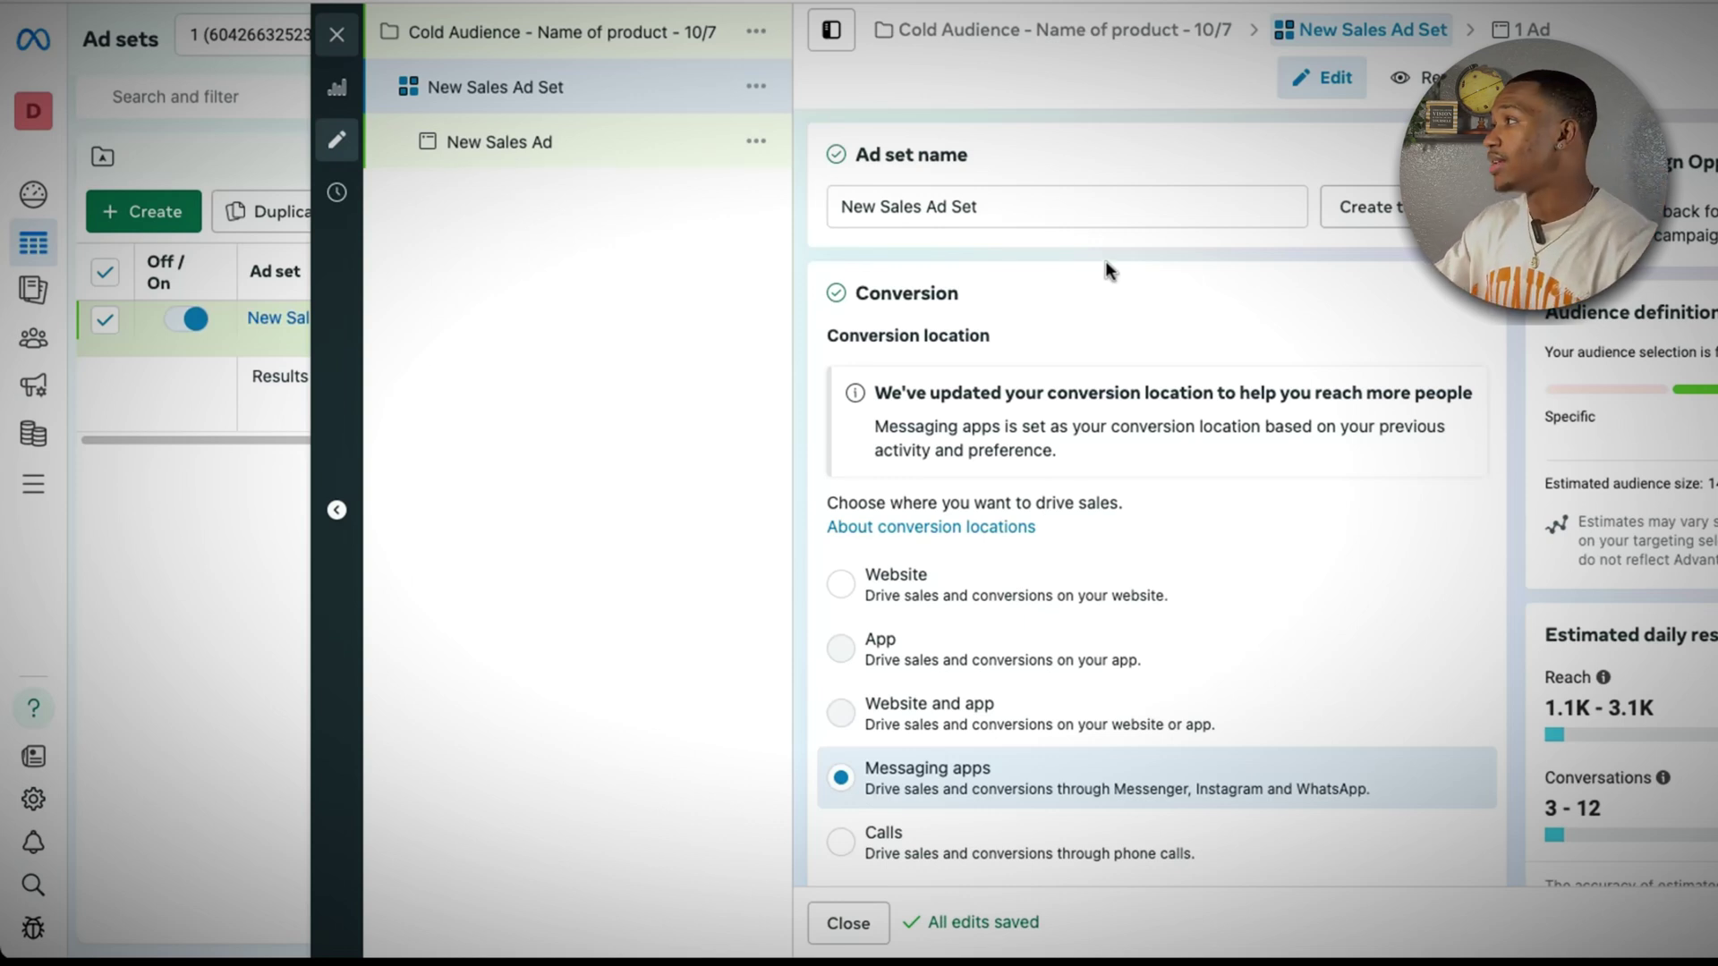
click(1057, 34)
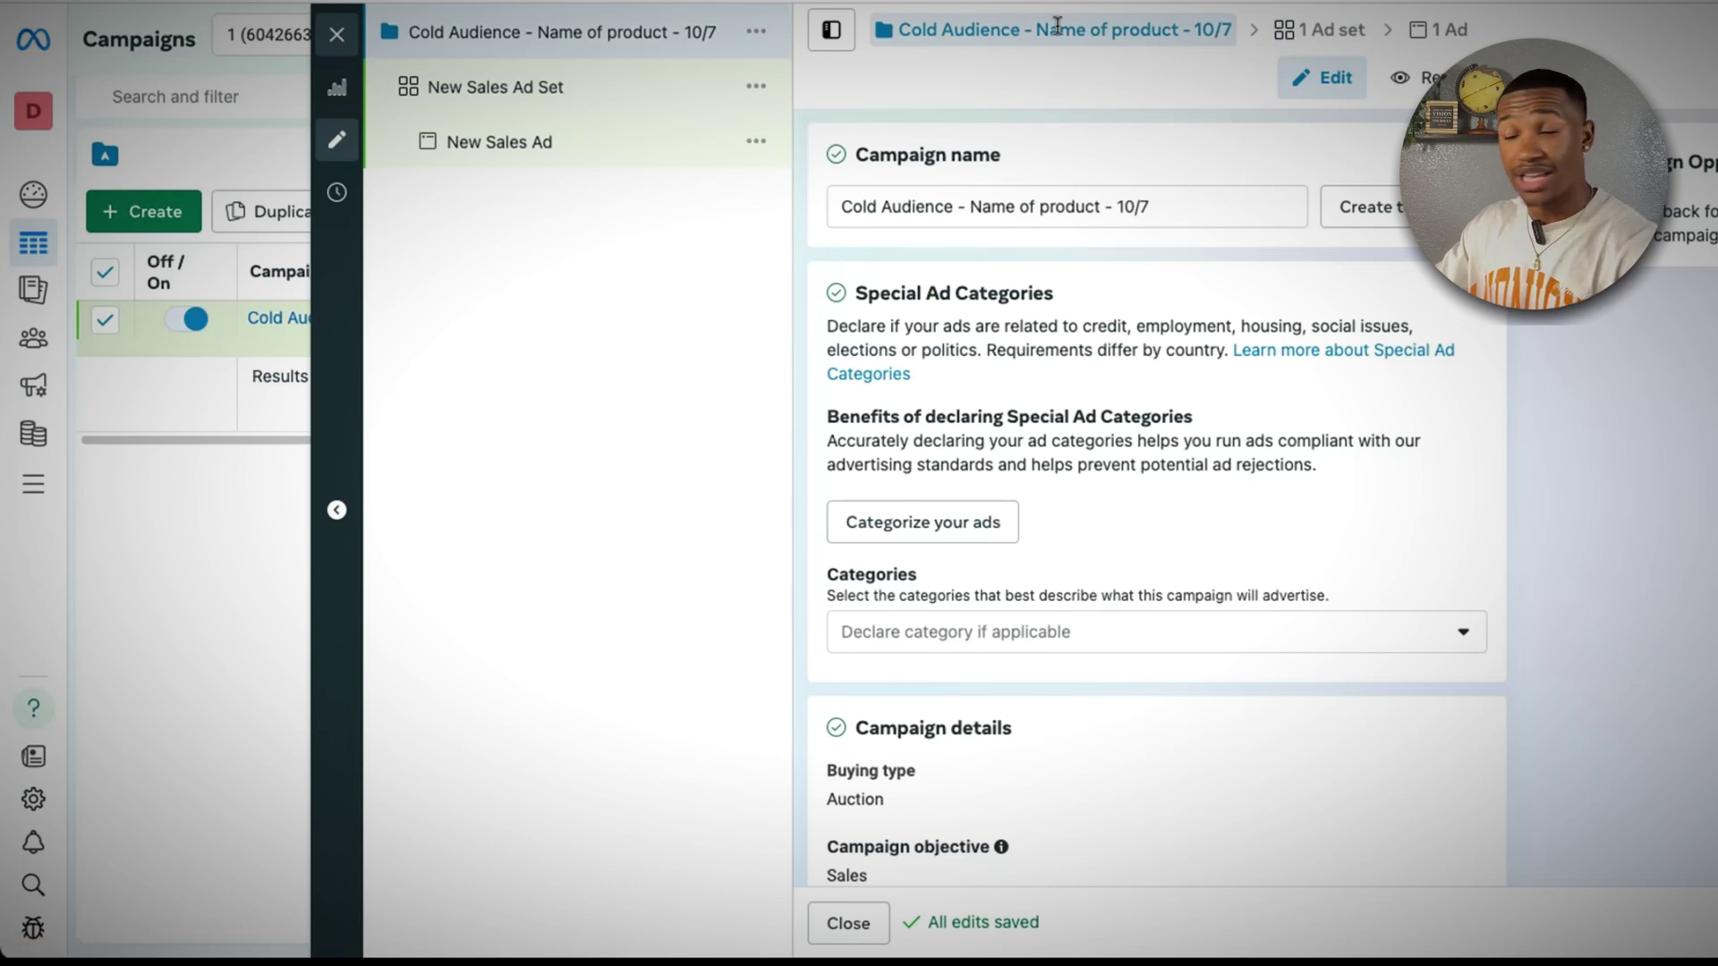
click(1331, 33)
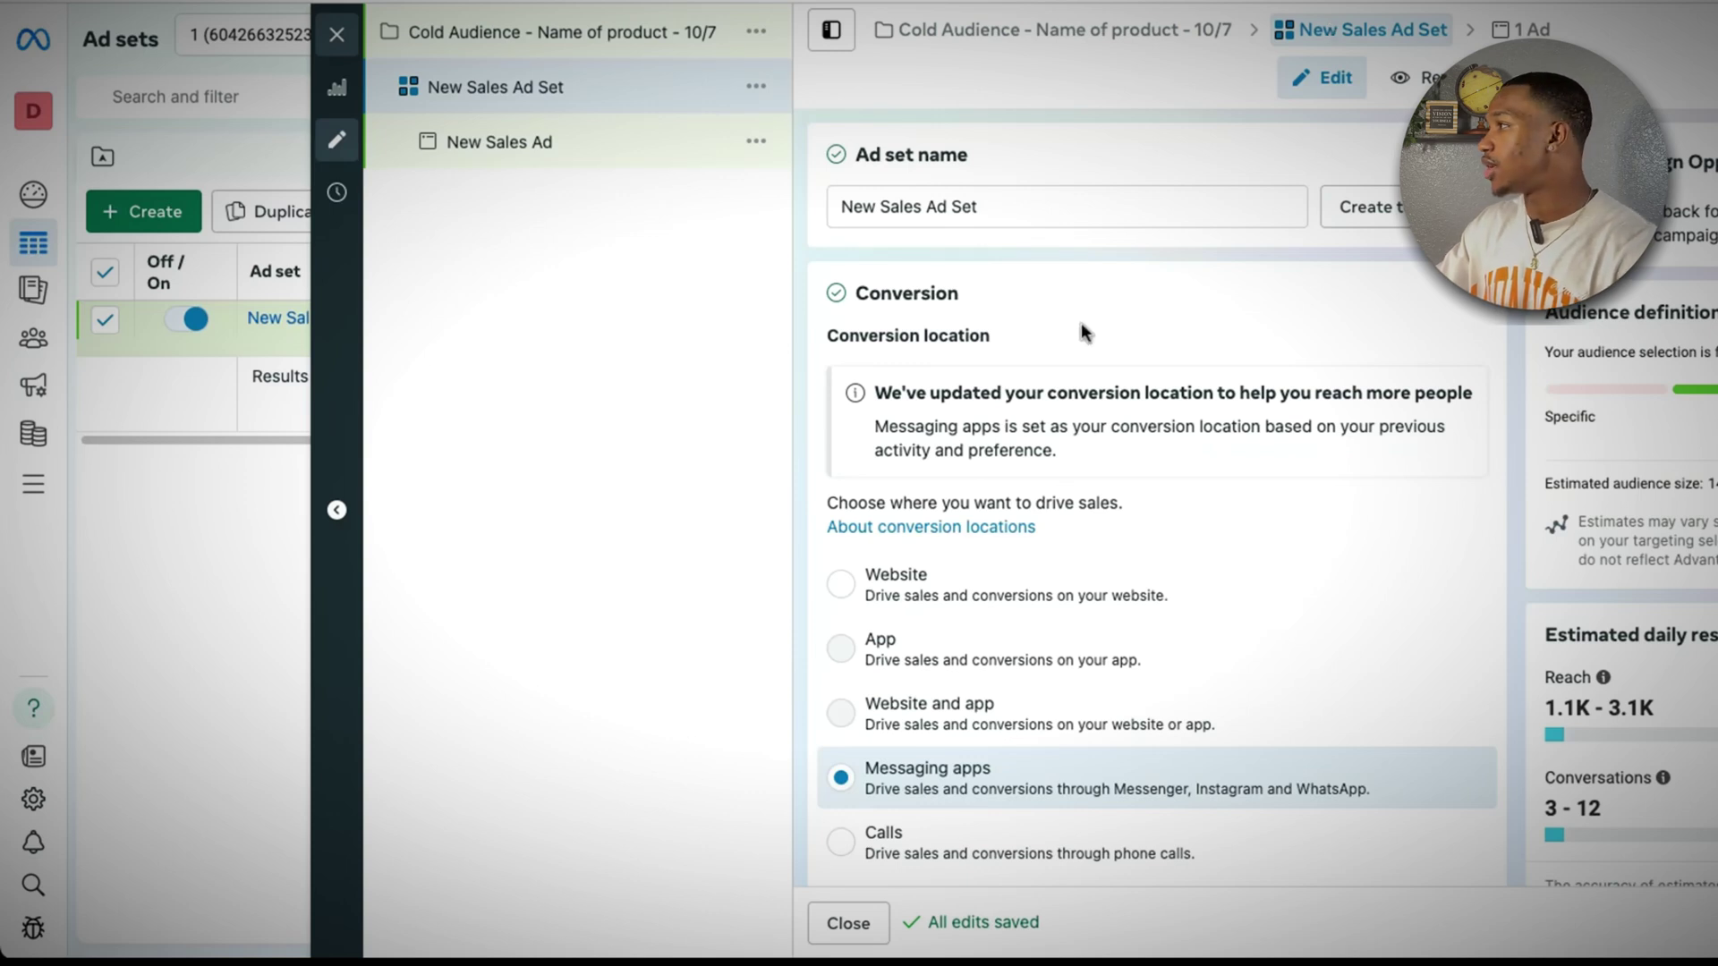
triple_click(982, 210)
click(1111, 219)
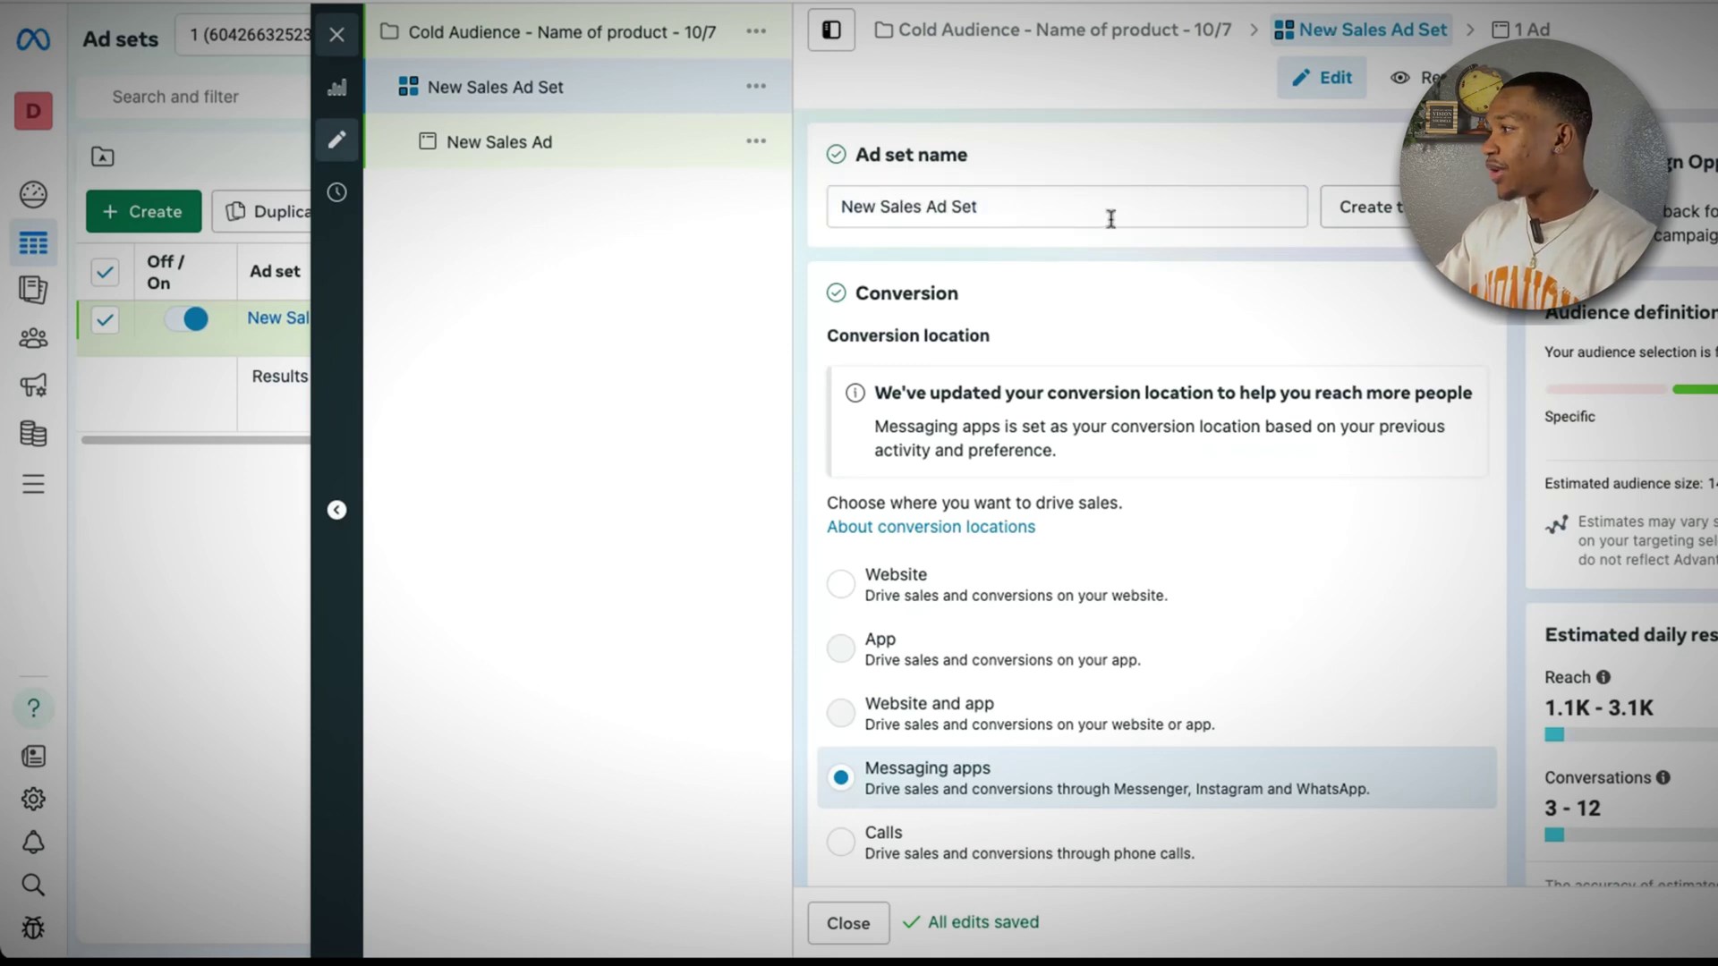
scroll(984, 546, down, 1)
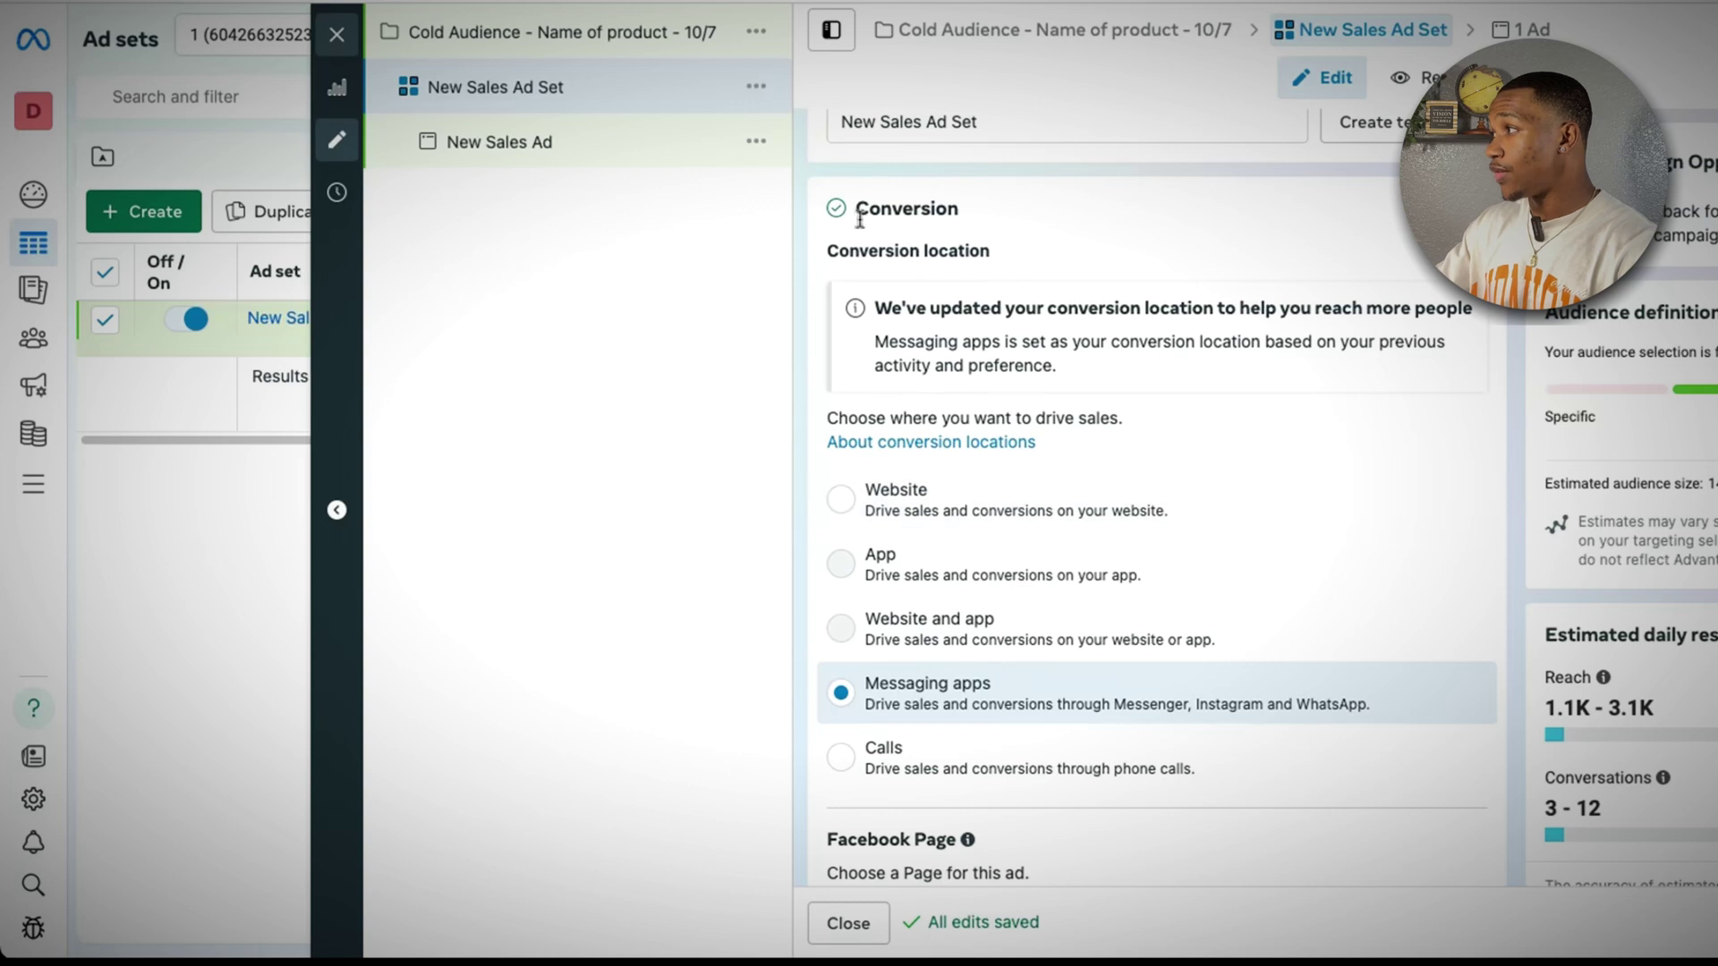
click(861, 501)
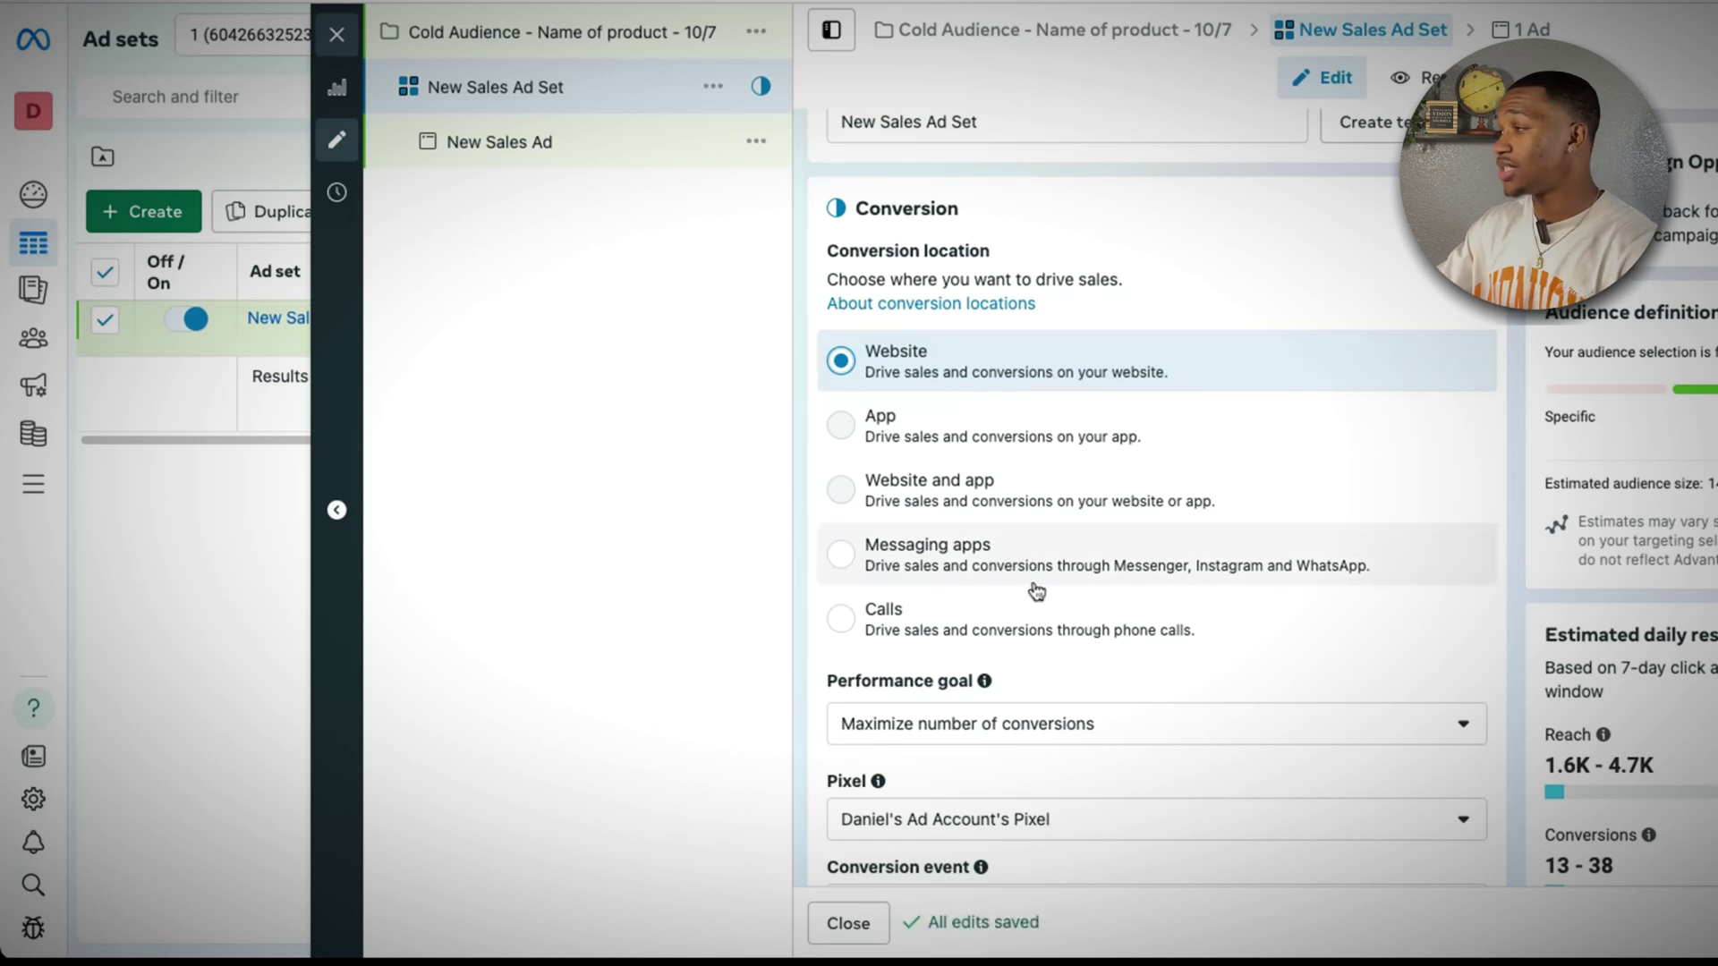
- Set the ad set's conversion event to Purchase
scroll(999, 673, down, 3)
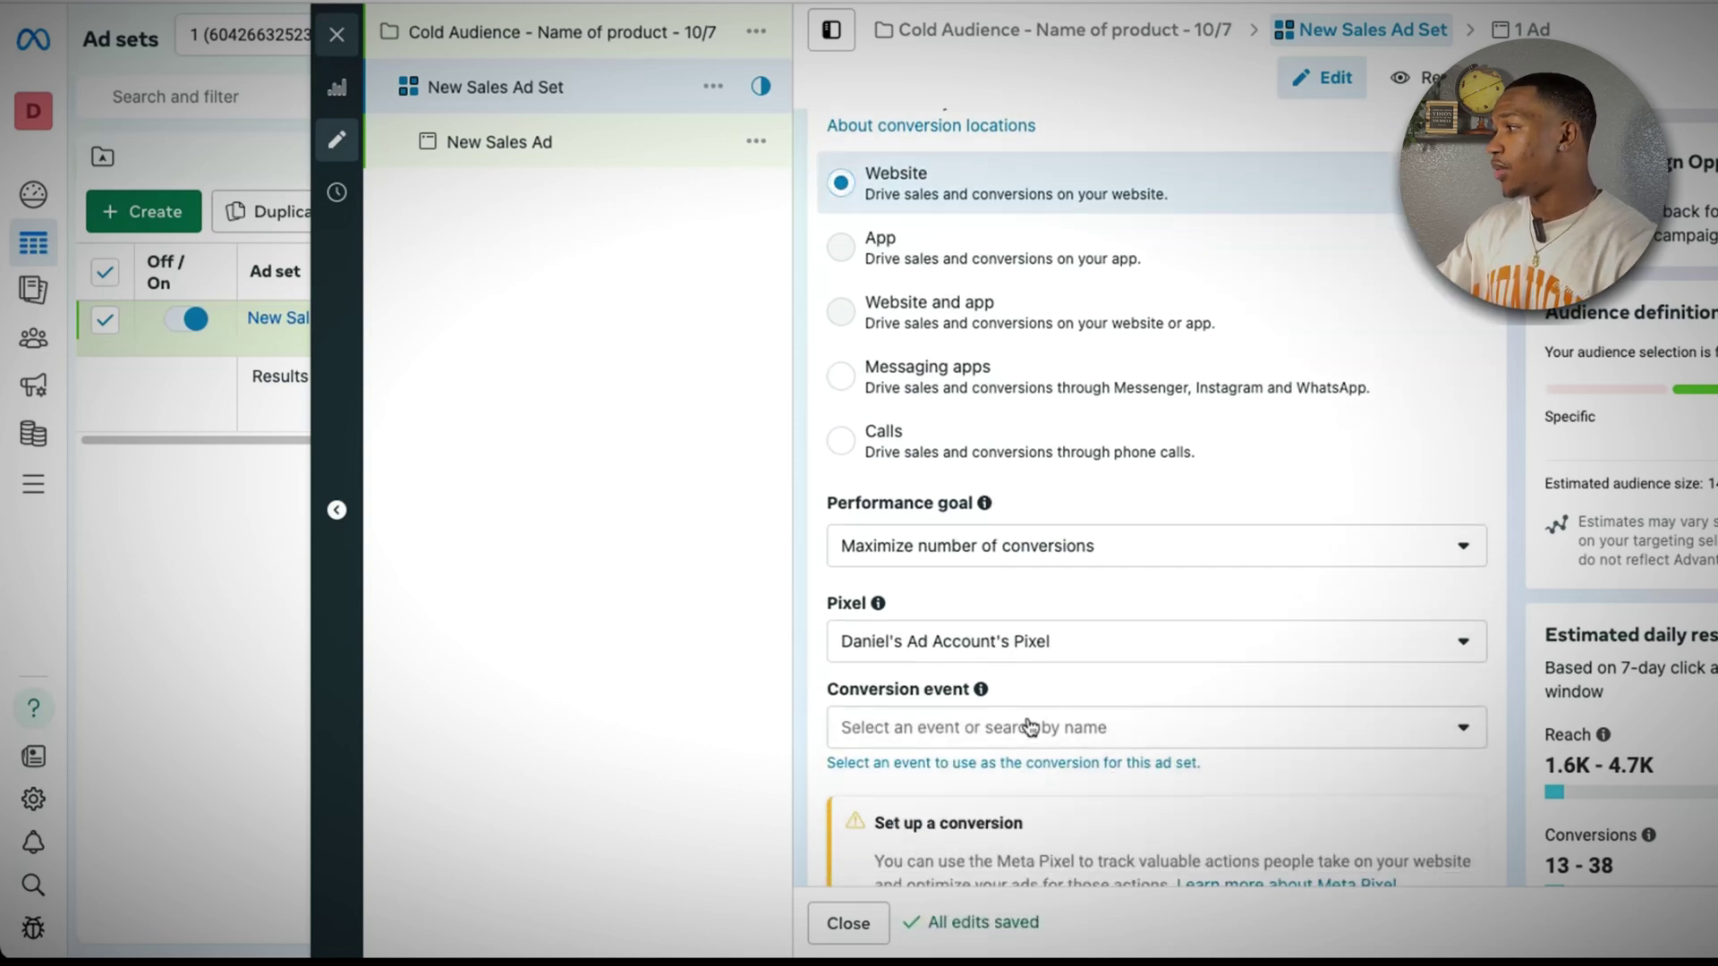
click(1029, 726)
click(764, 727)
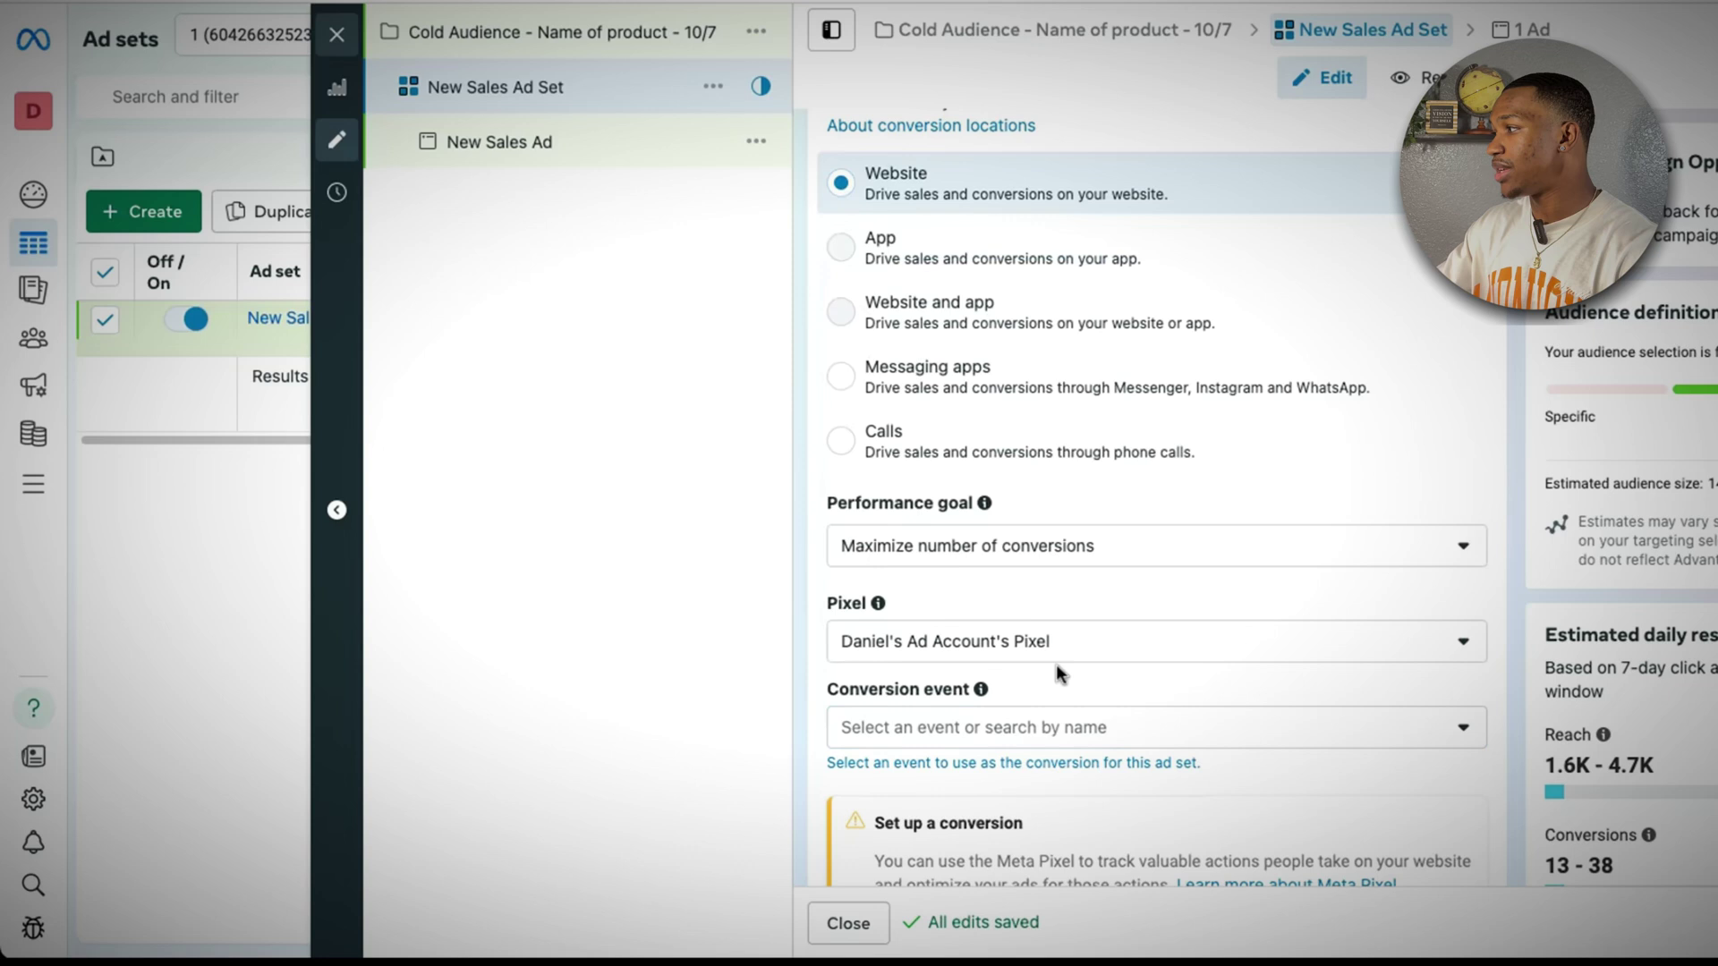
click(1100, 730)
scroll(949, 573, down, 2)
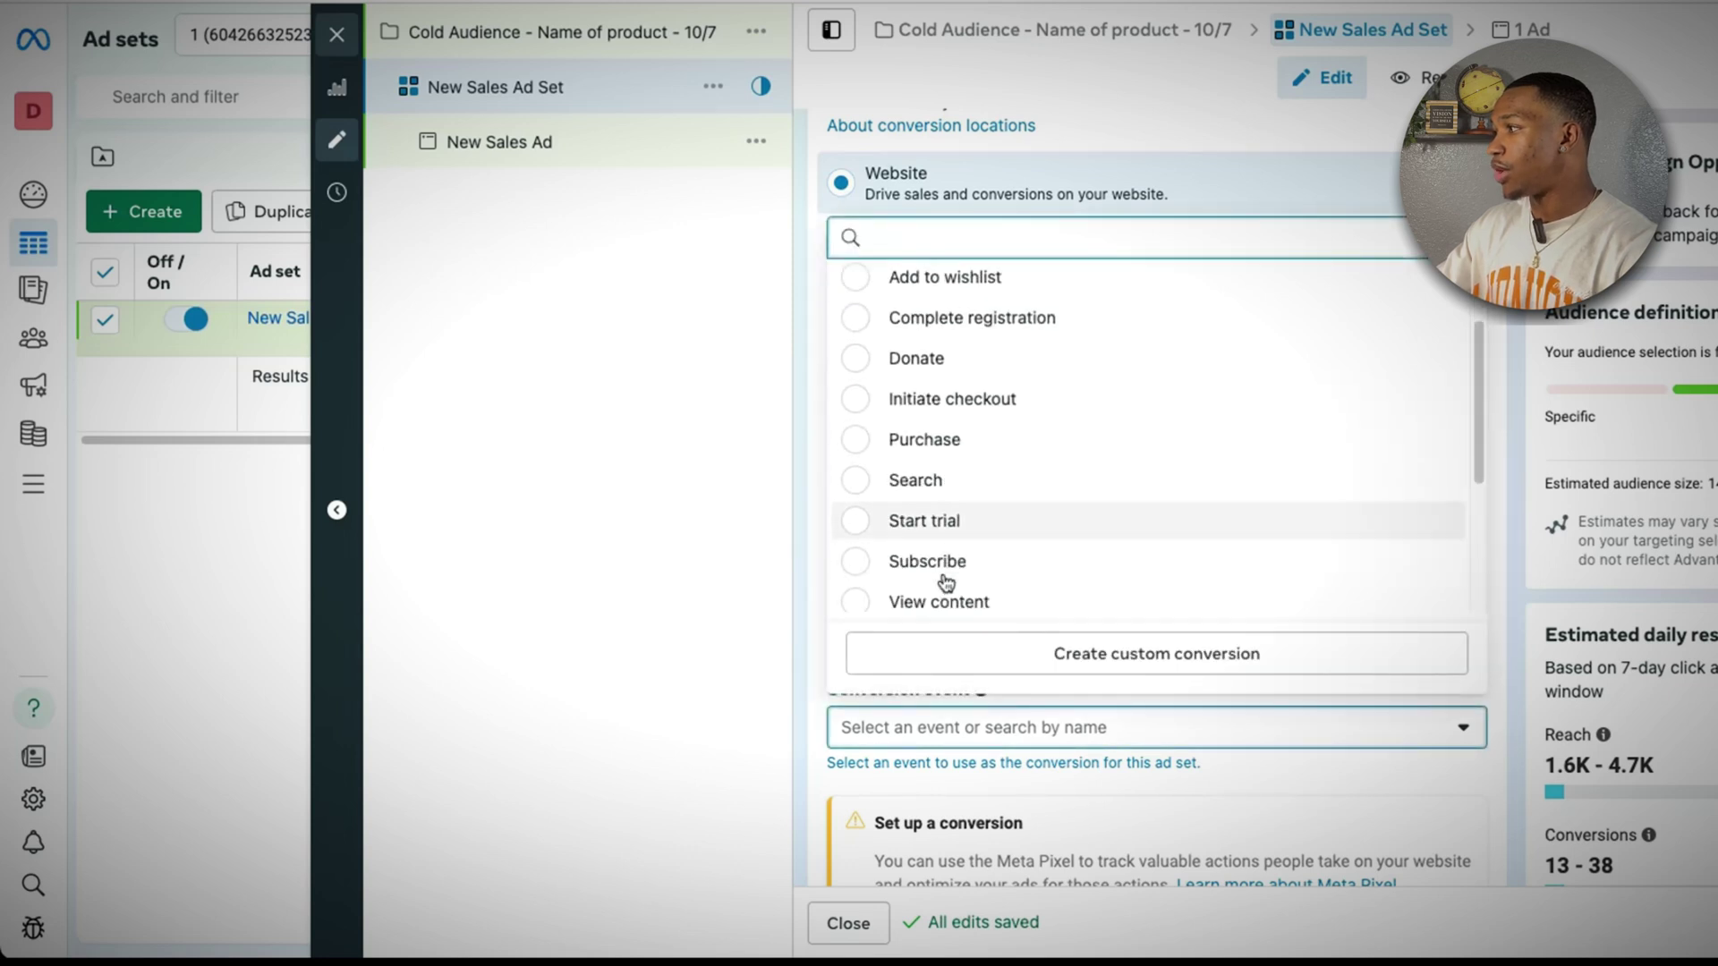
click(1001, 409)
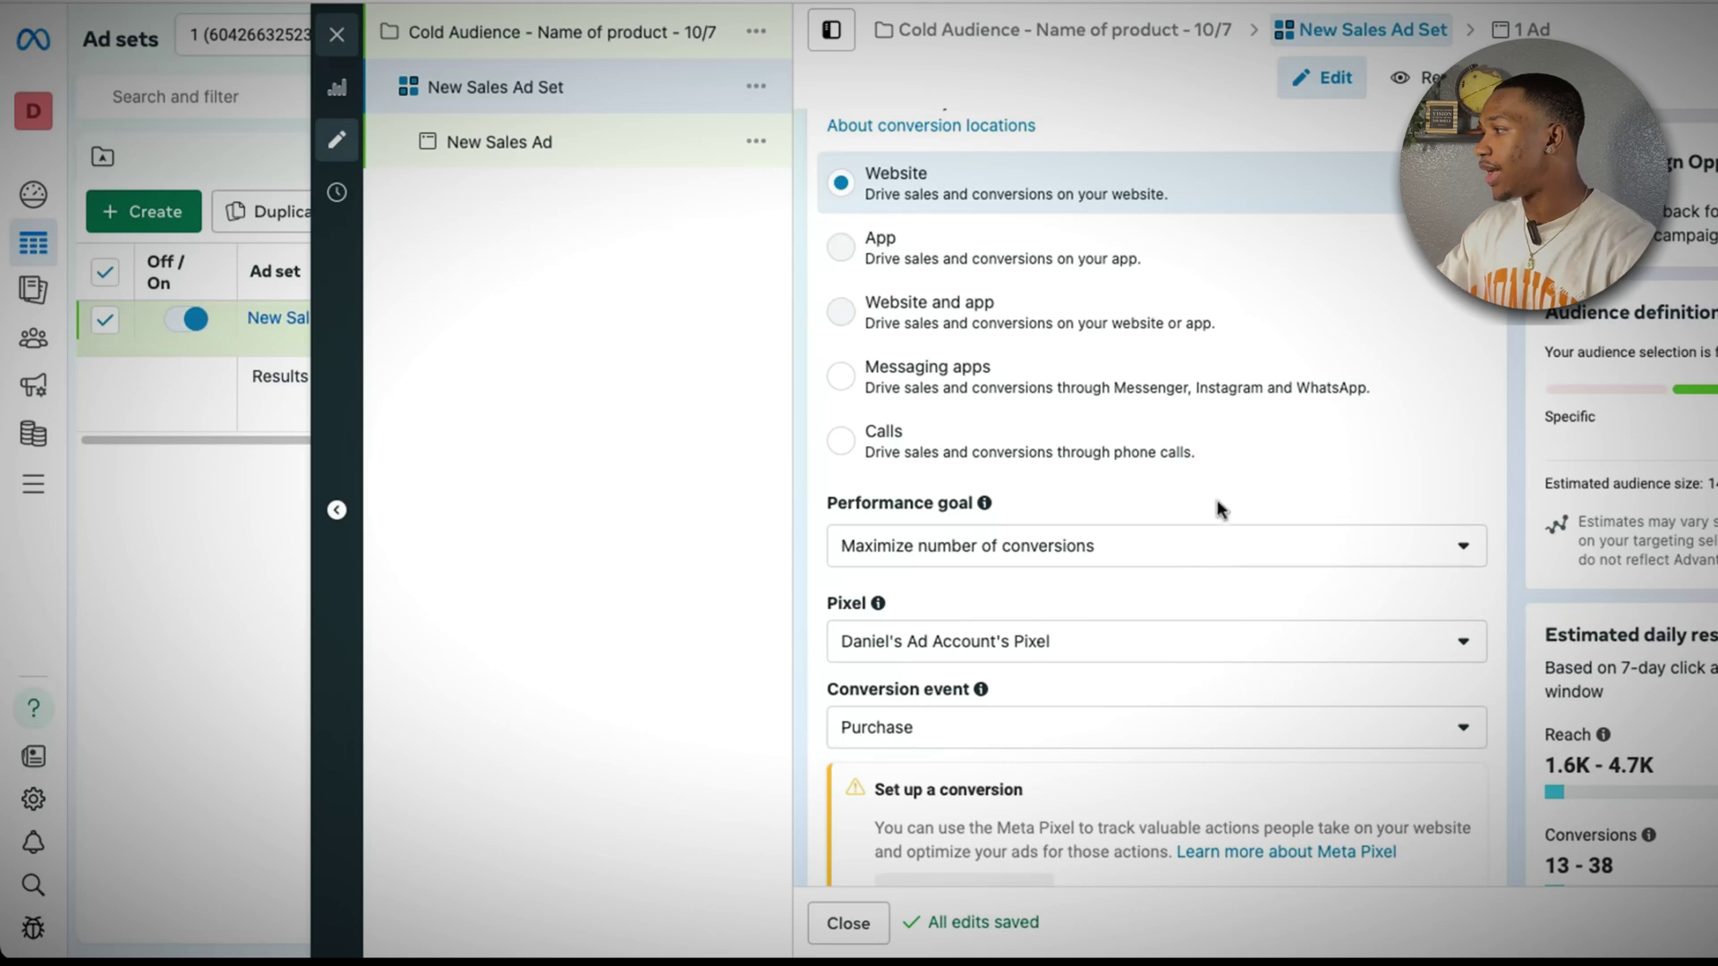
- Set the ad set's daily budget to $10.00 in the budget and schedule section
scroll(1183, 736, down, 5)
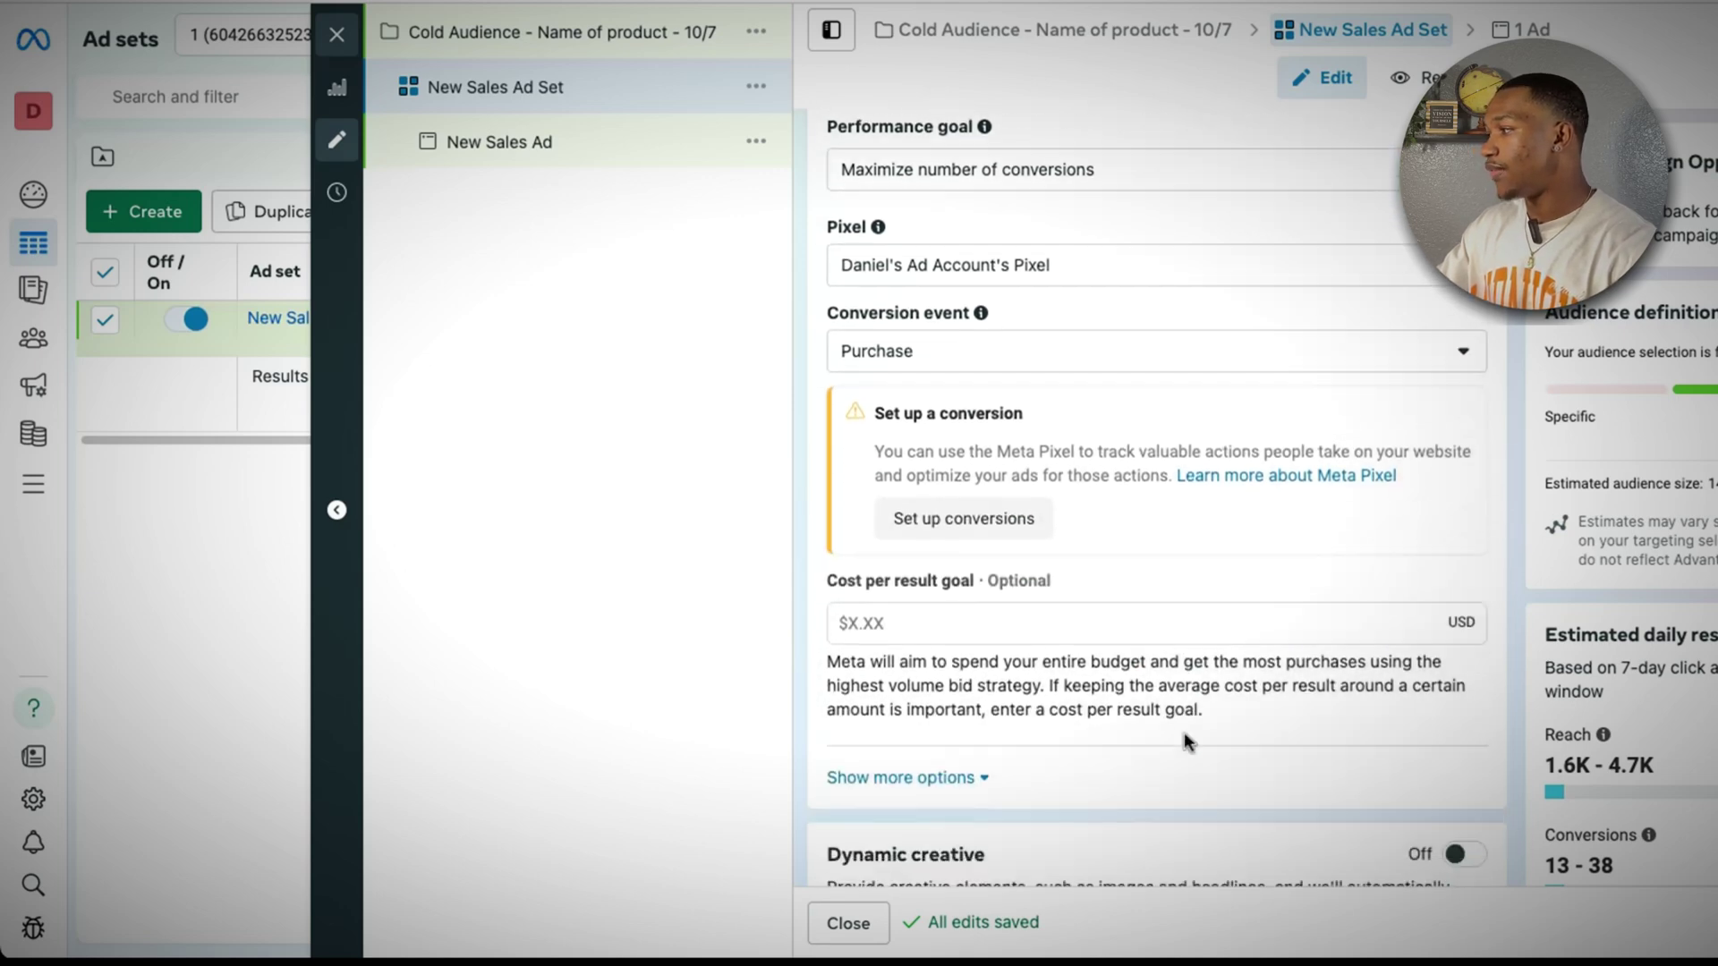
scroll(1184, 732, down, 4)
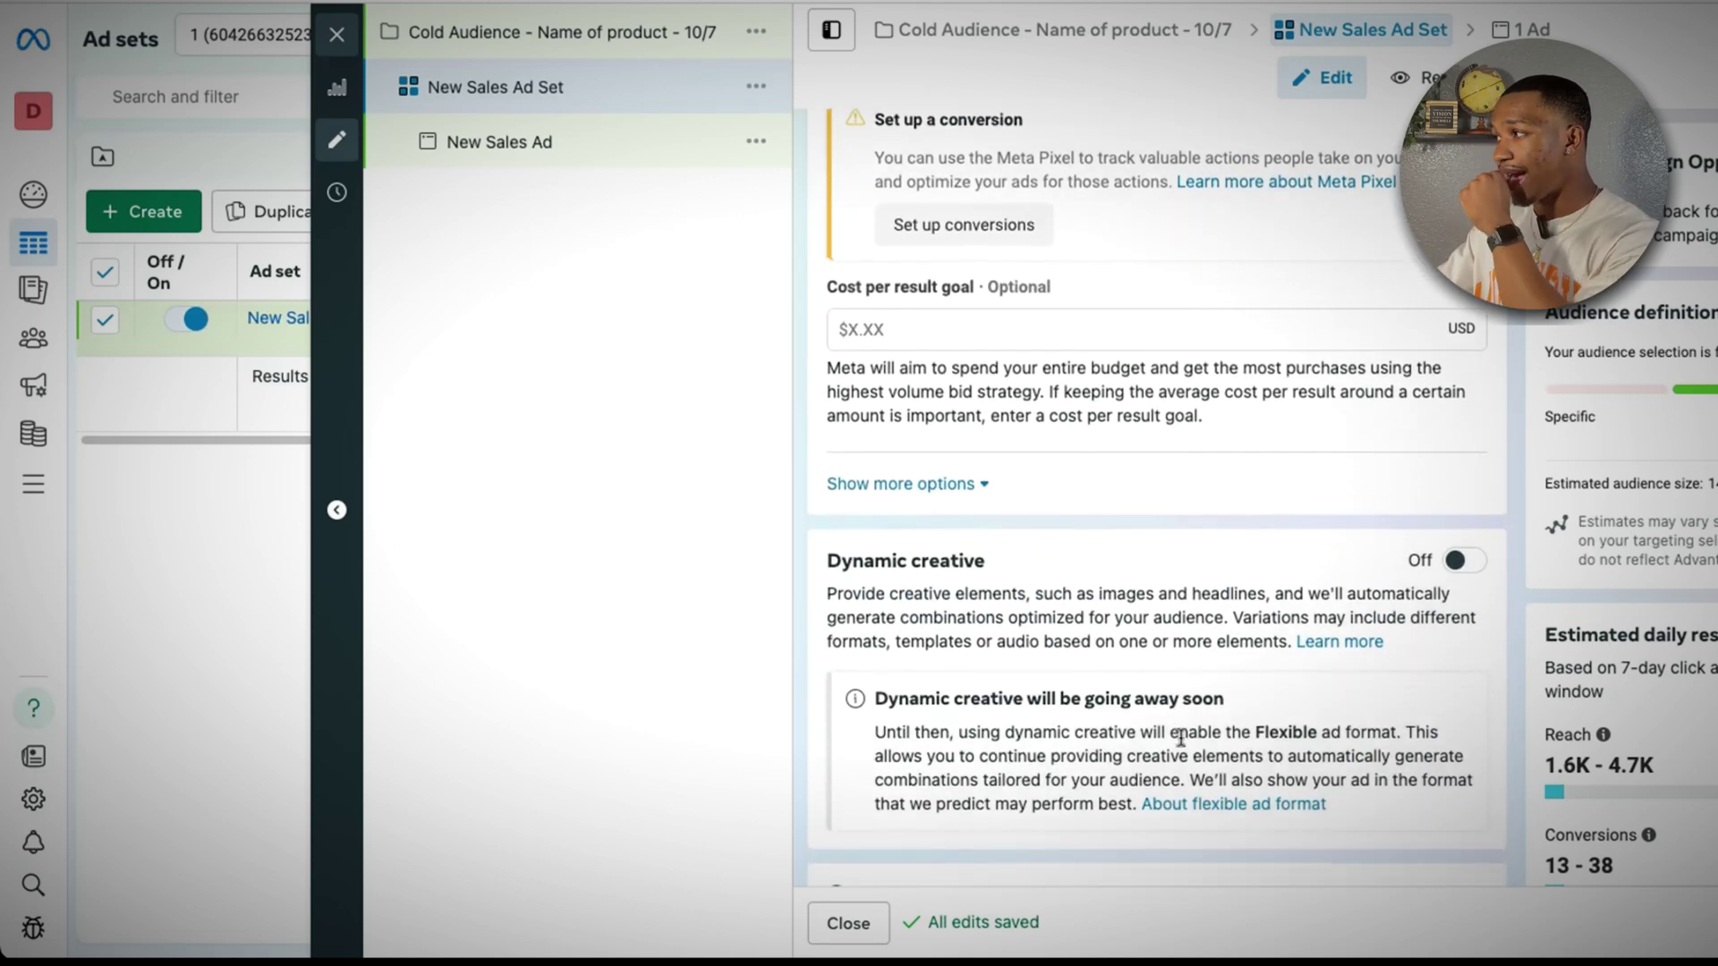
scroll(1181, 738, down, 5)
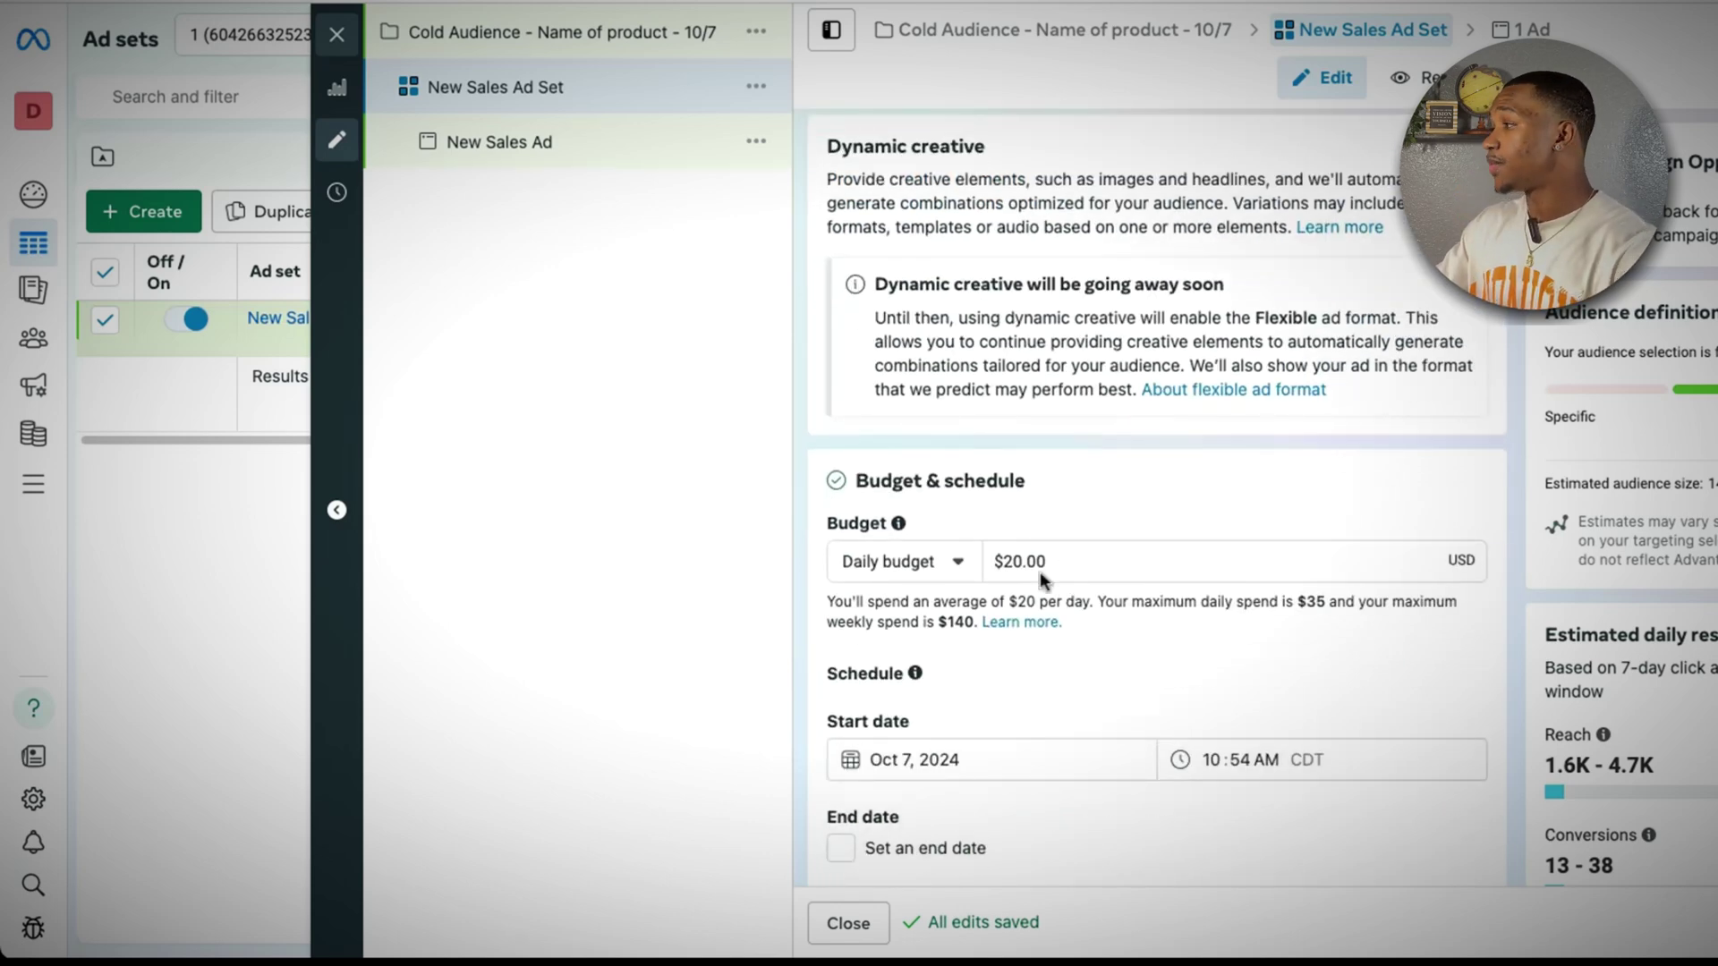
scroll(1024, 707, down, 2)
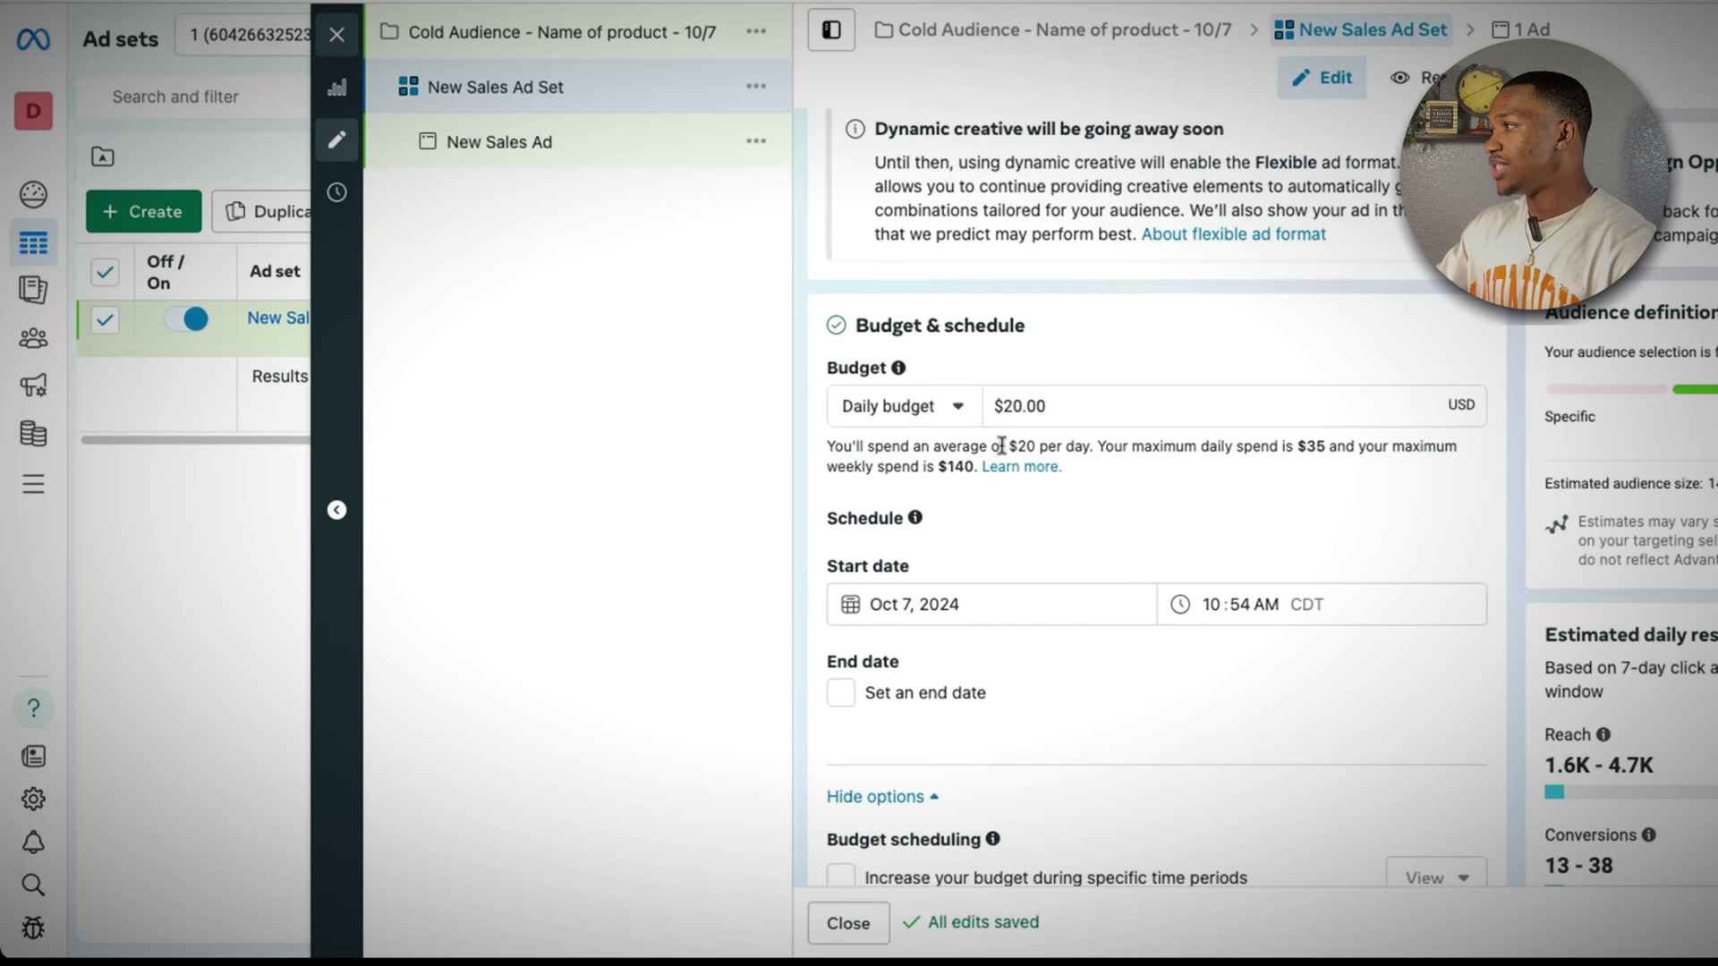
click(1014, 408)
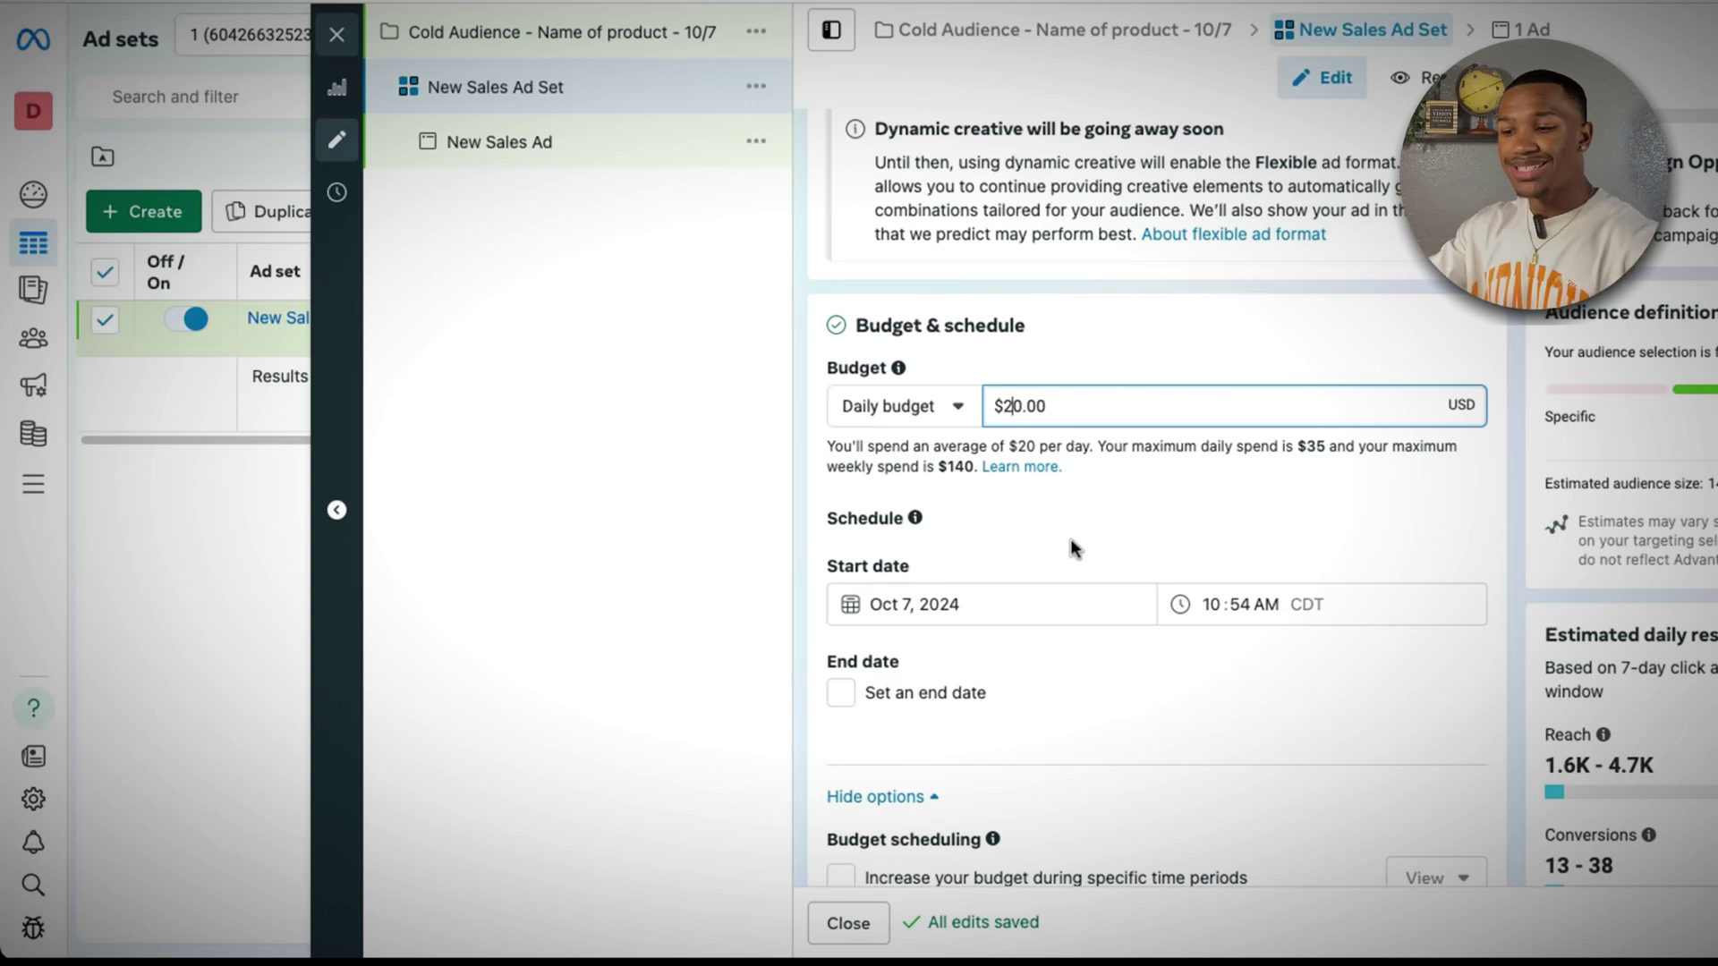
key(BackSpace)
text(1)
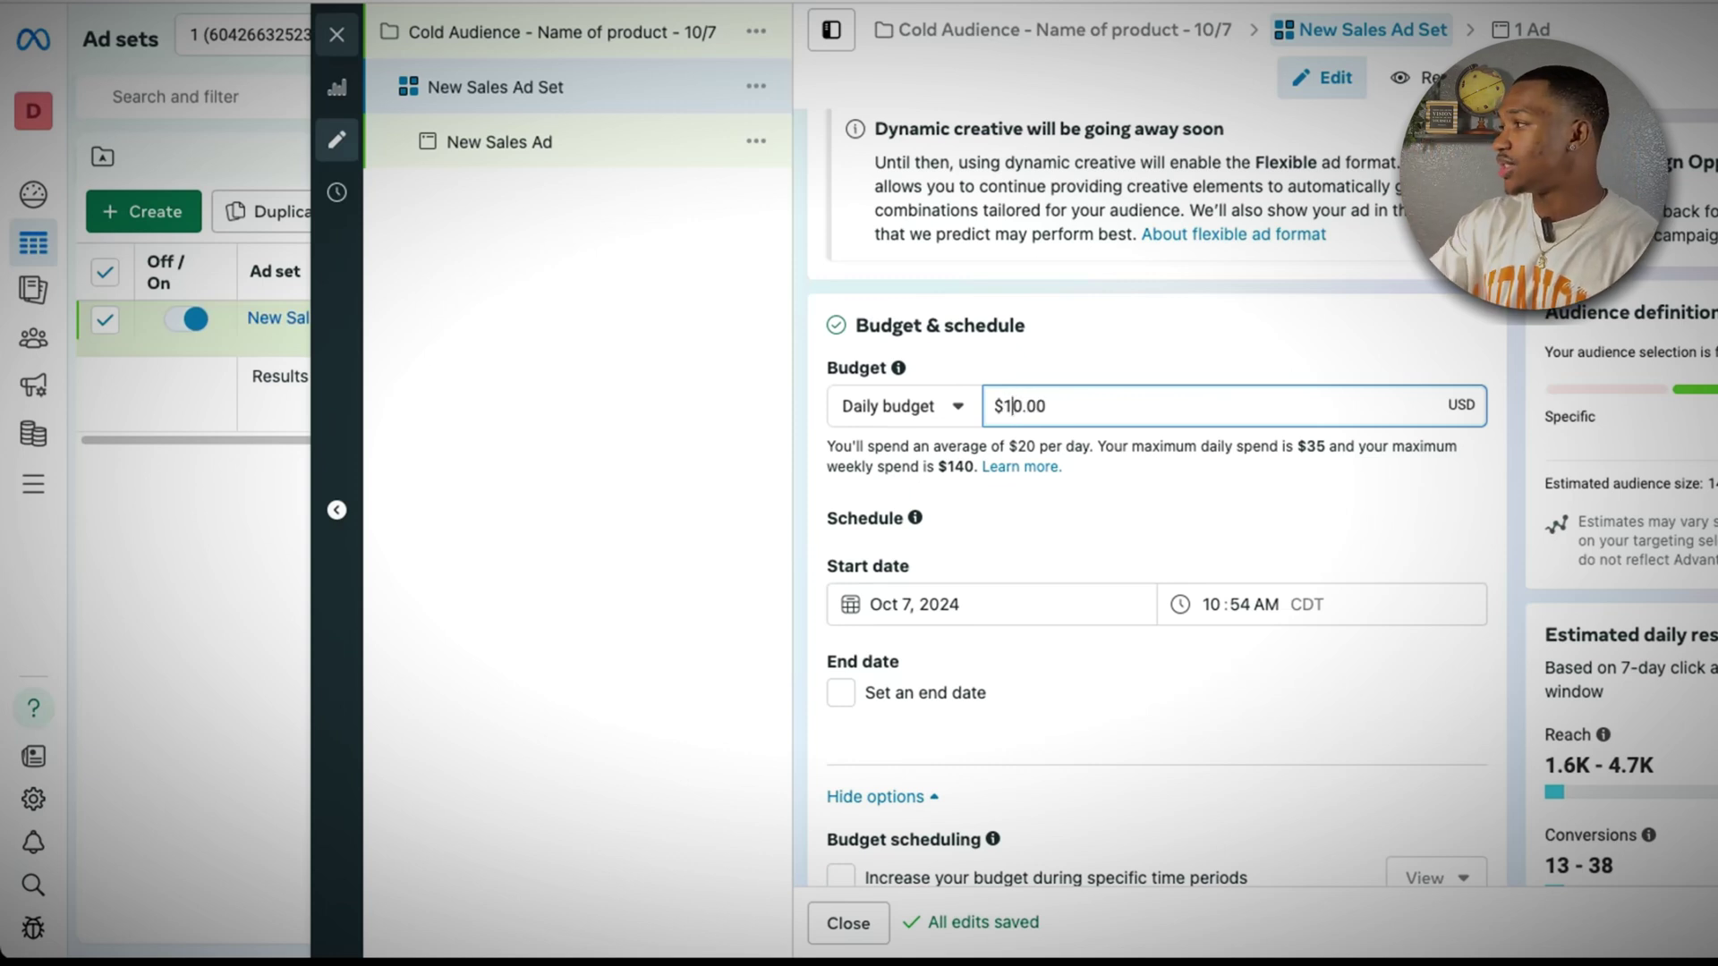
click(1184, 348)
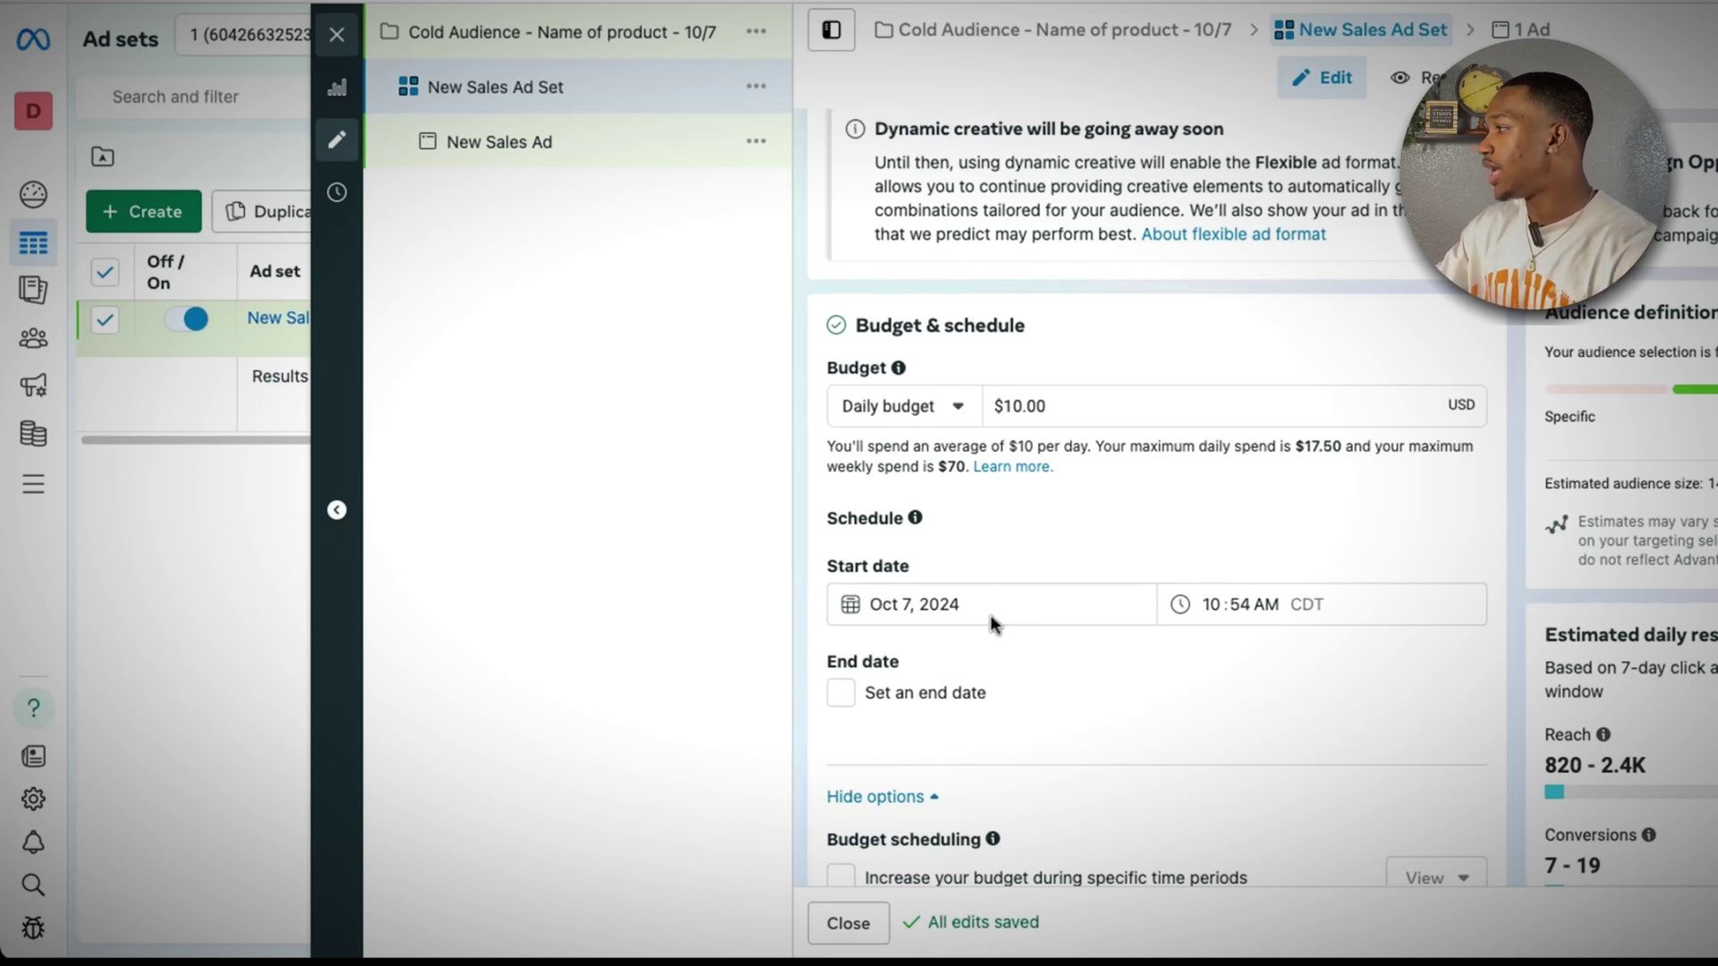
- Schedule the ad set to start on October 8, 2024 at 12:00 AM
click(1038, 614)
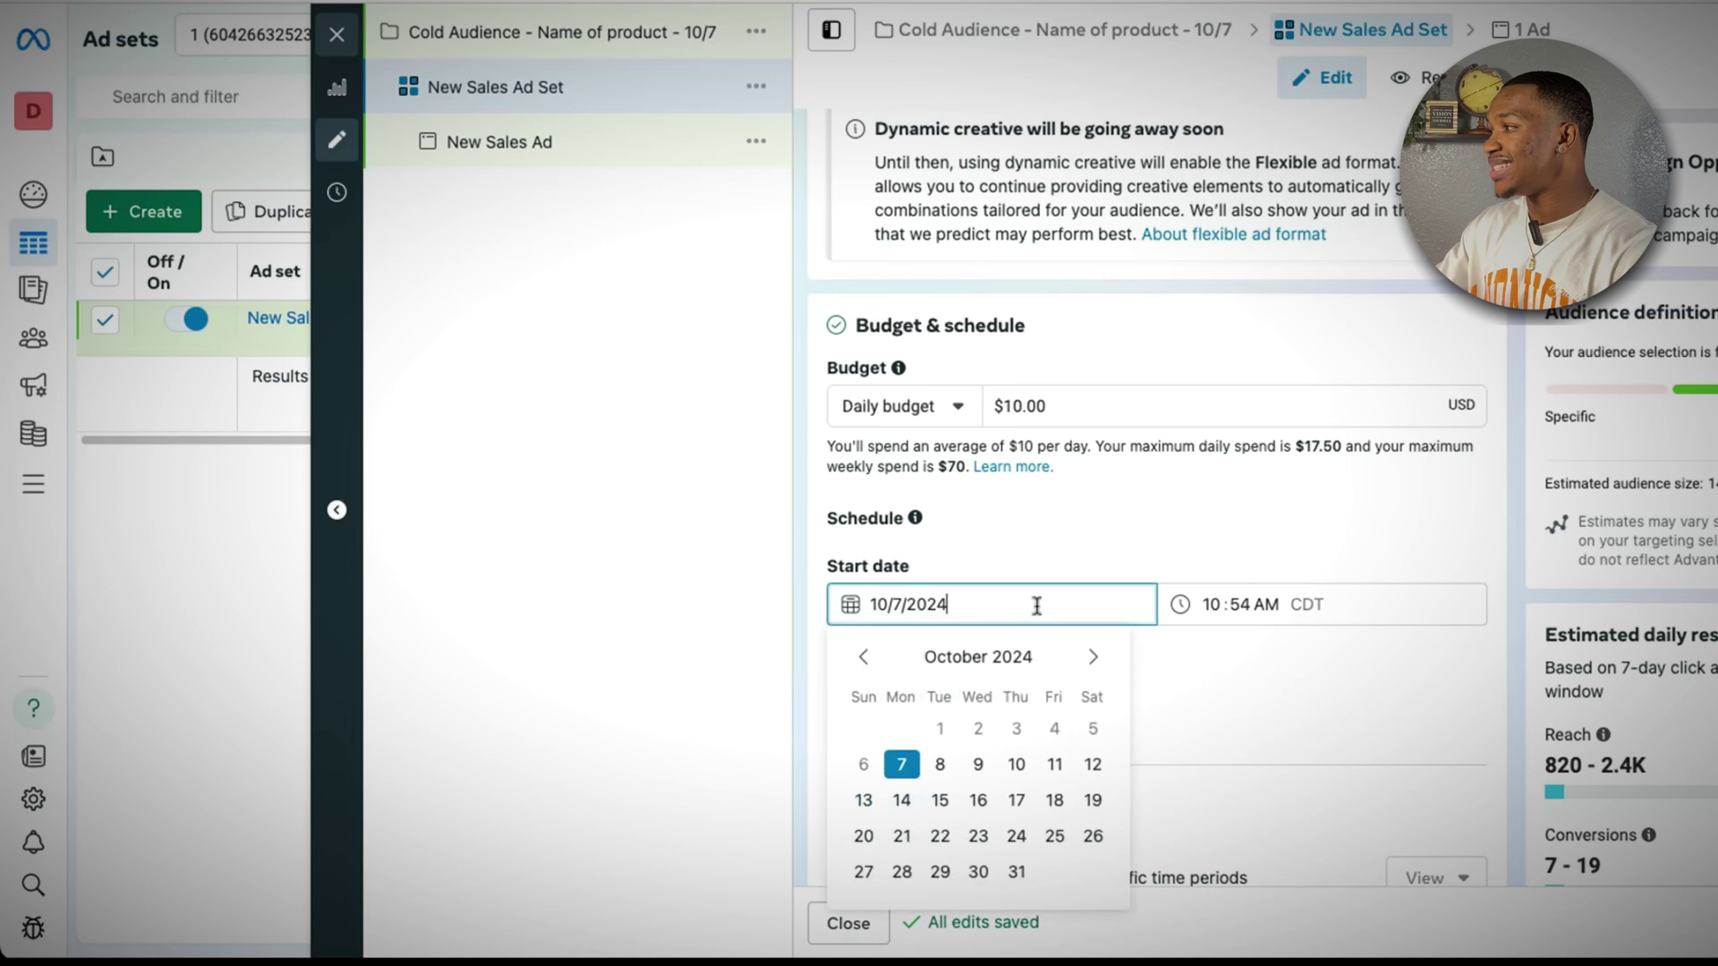
click(948, 768)
click(1207, 616)
text(12 :)
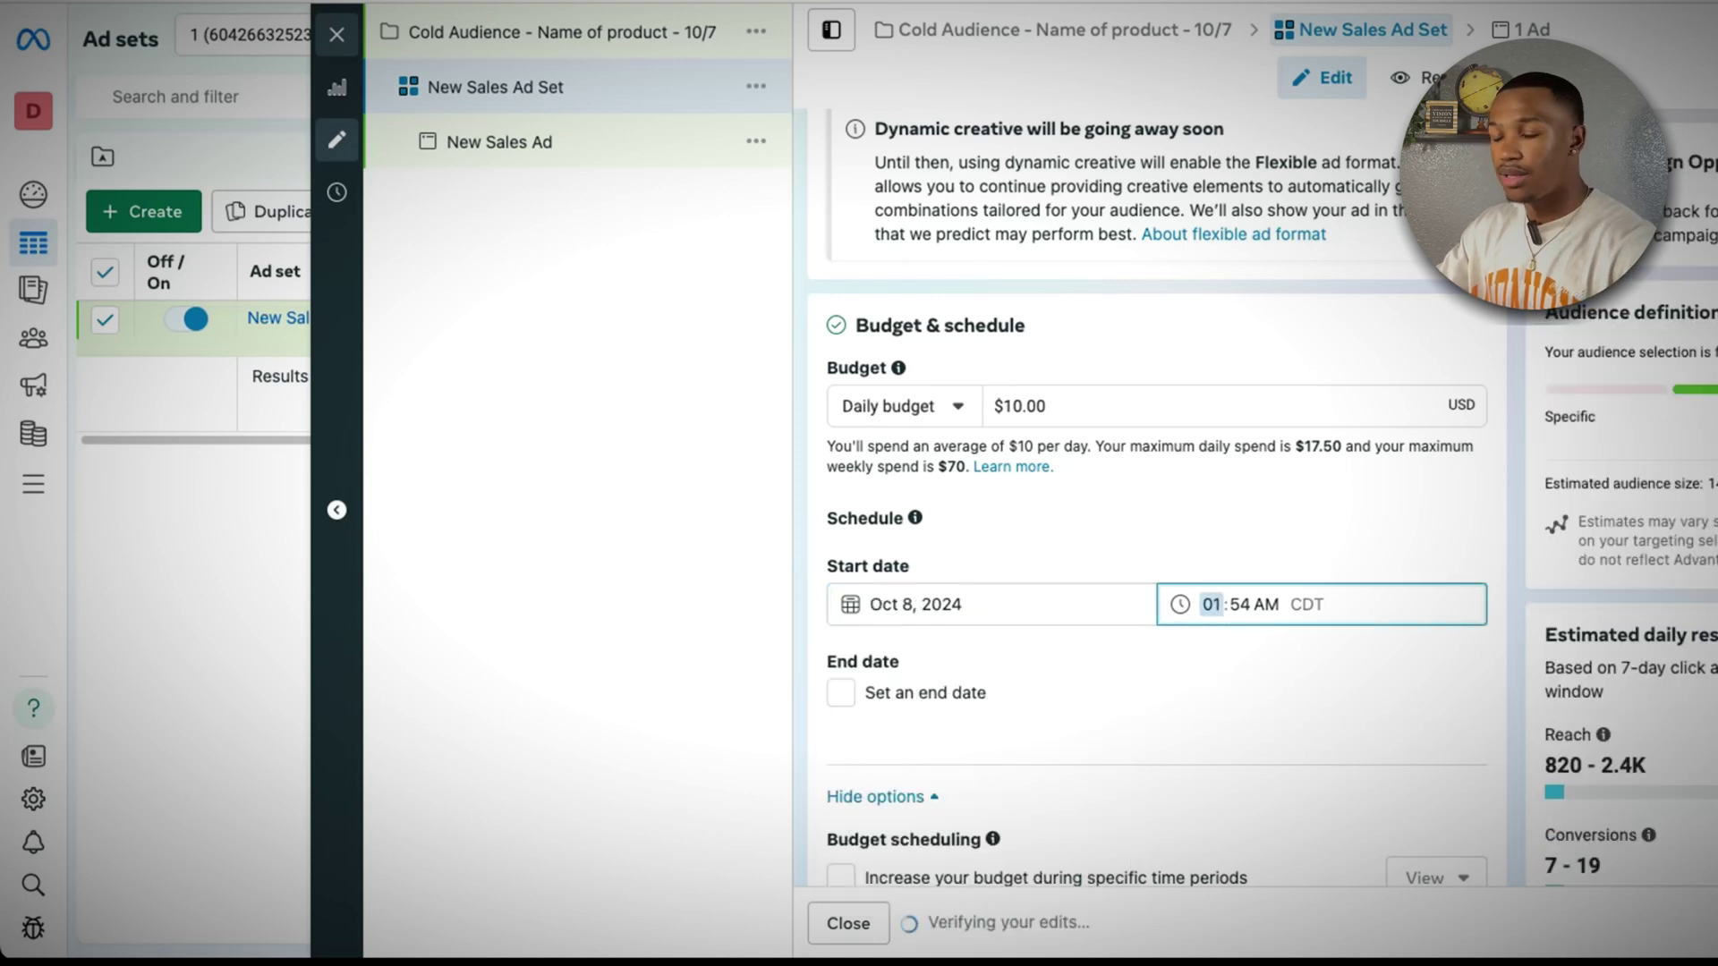
text(00)
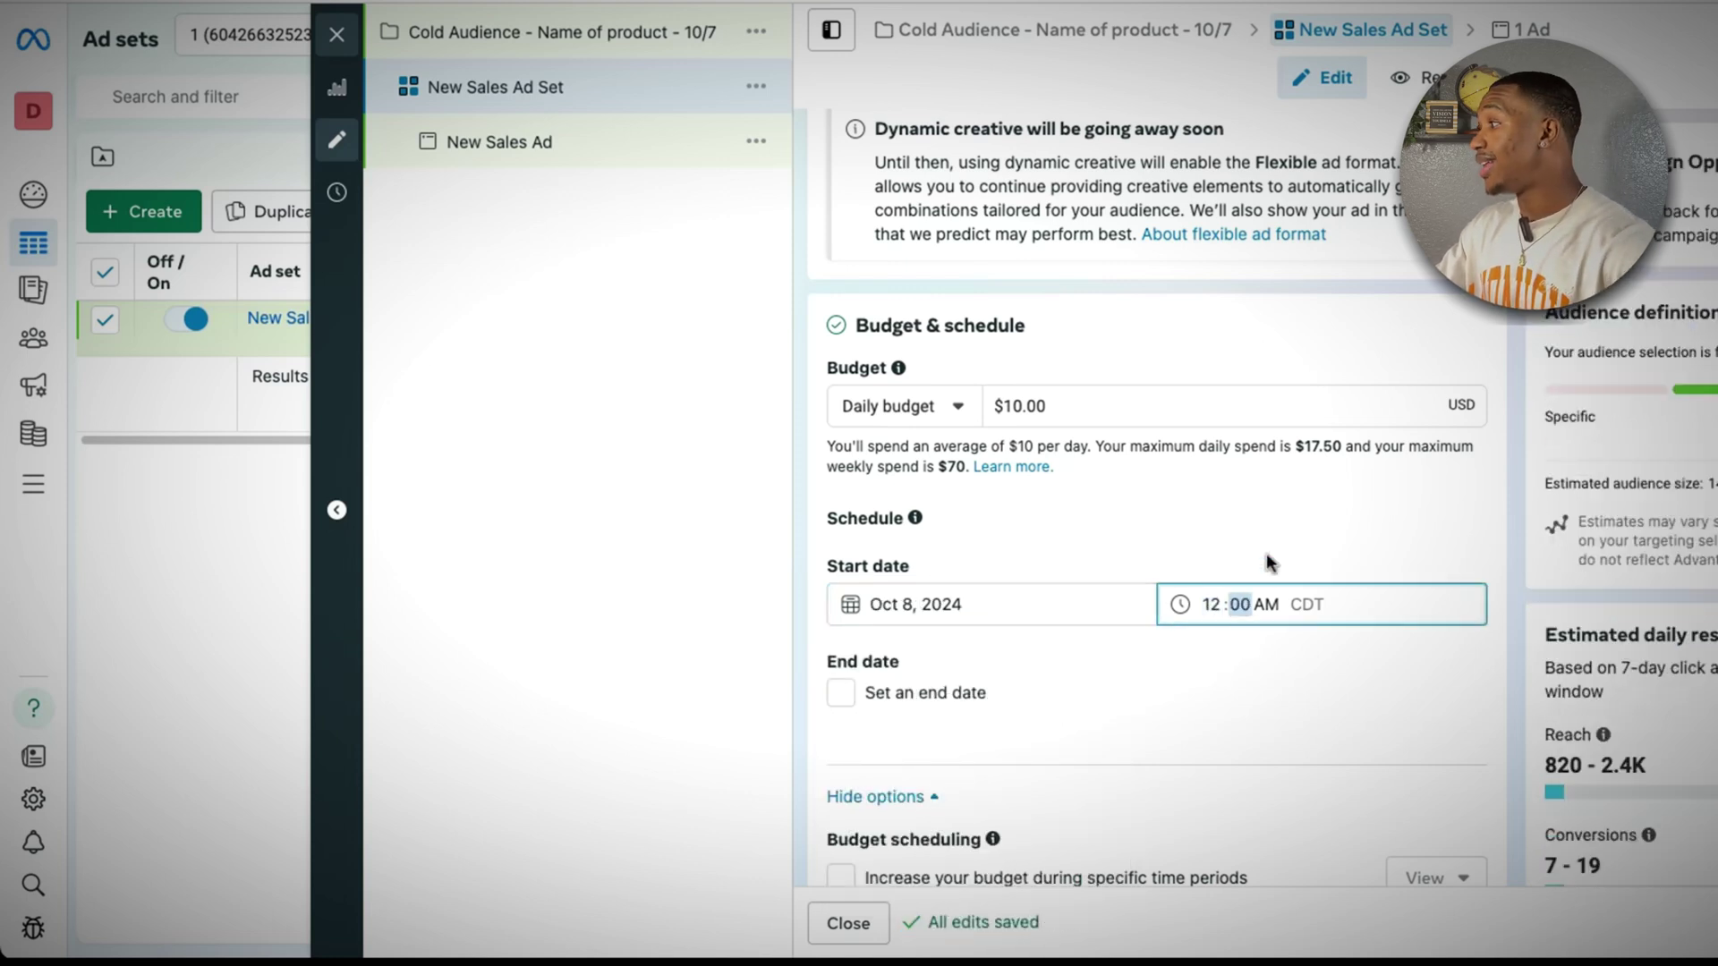
click(1265, 553)
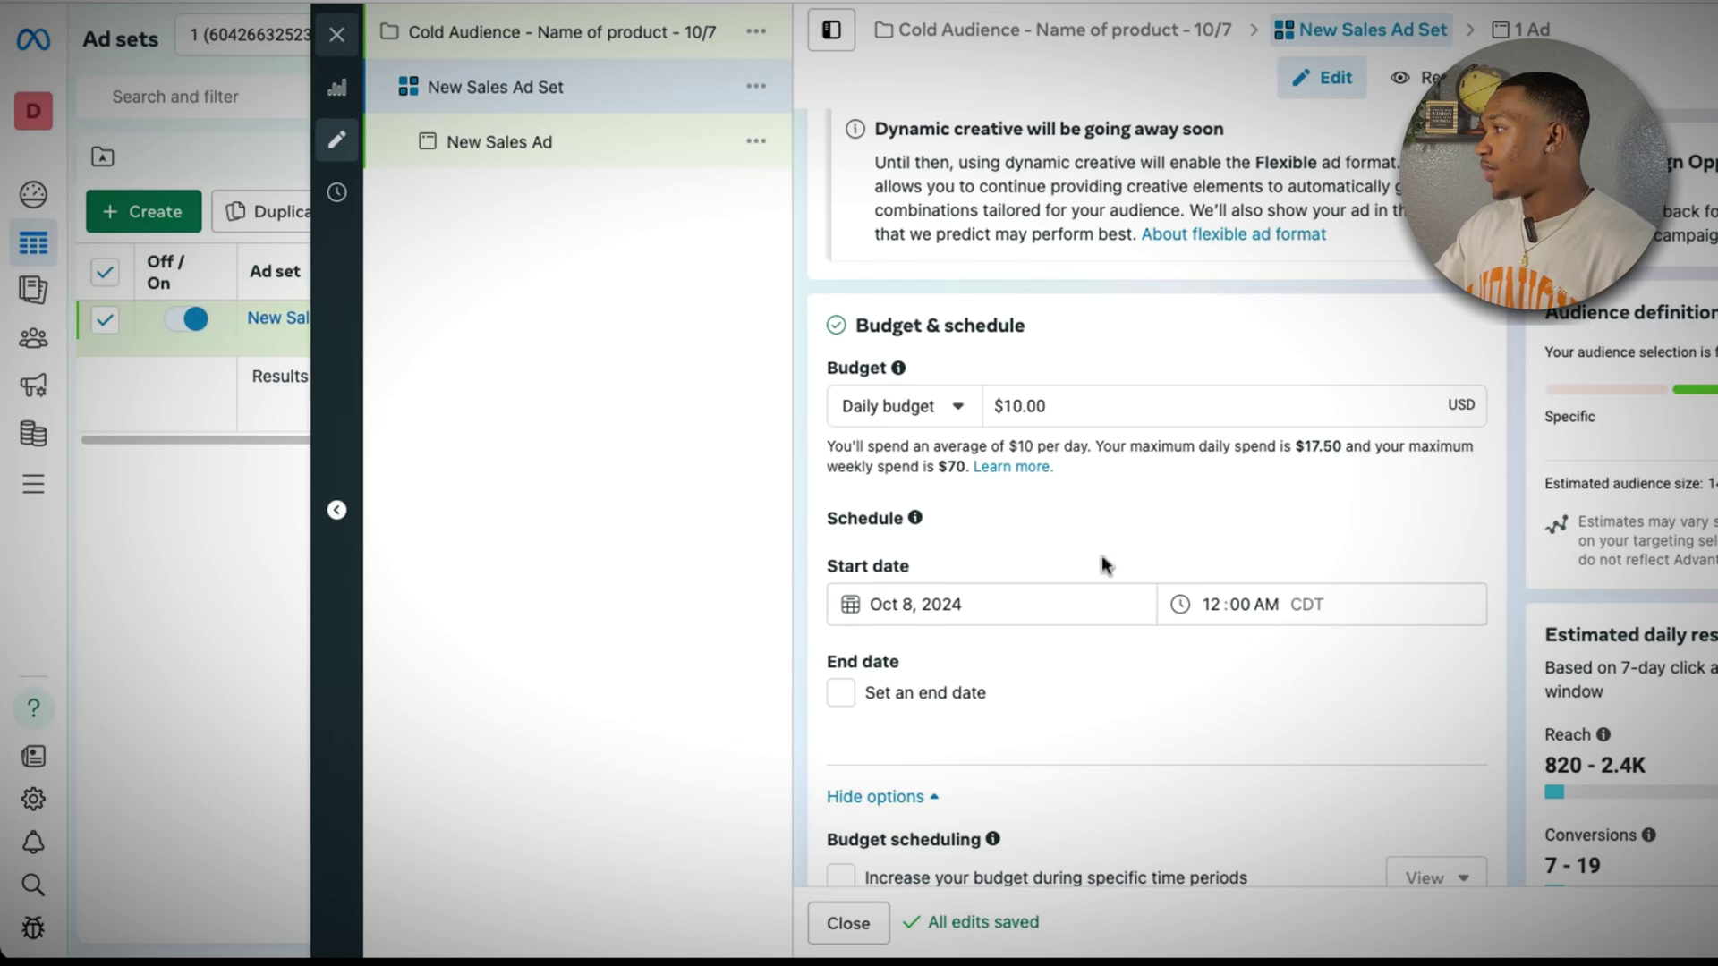
- Expand the optional Advantage+ audience suggestion and set its minimum age to 25, leaving detailed targeting empty
scroll(1142, 496, down, 10)
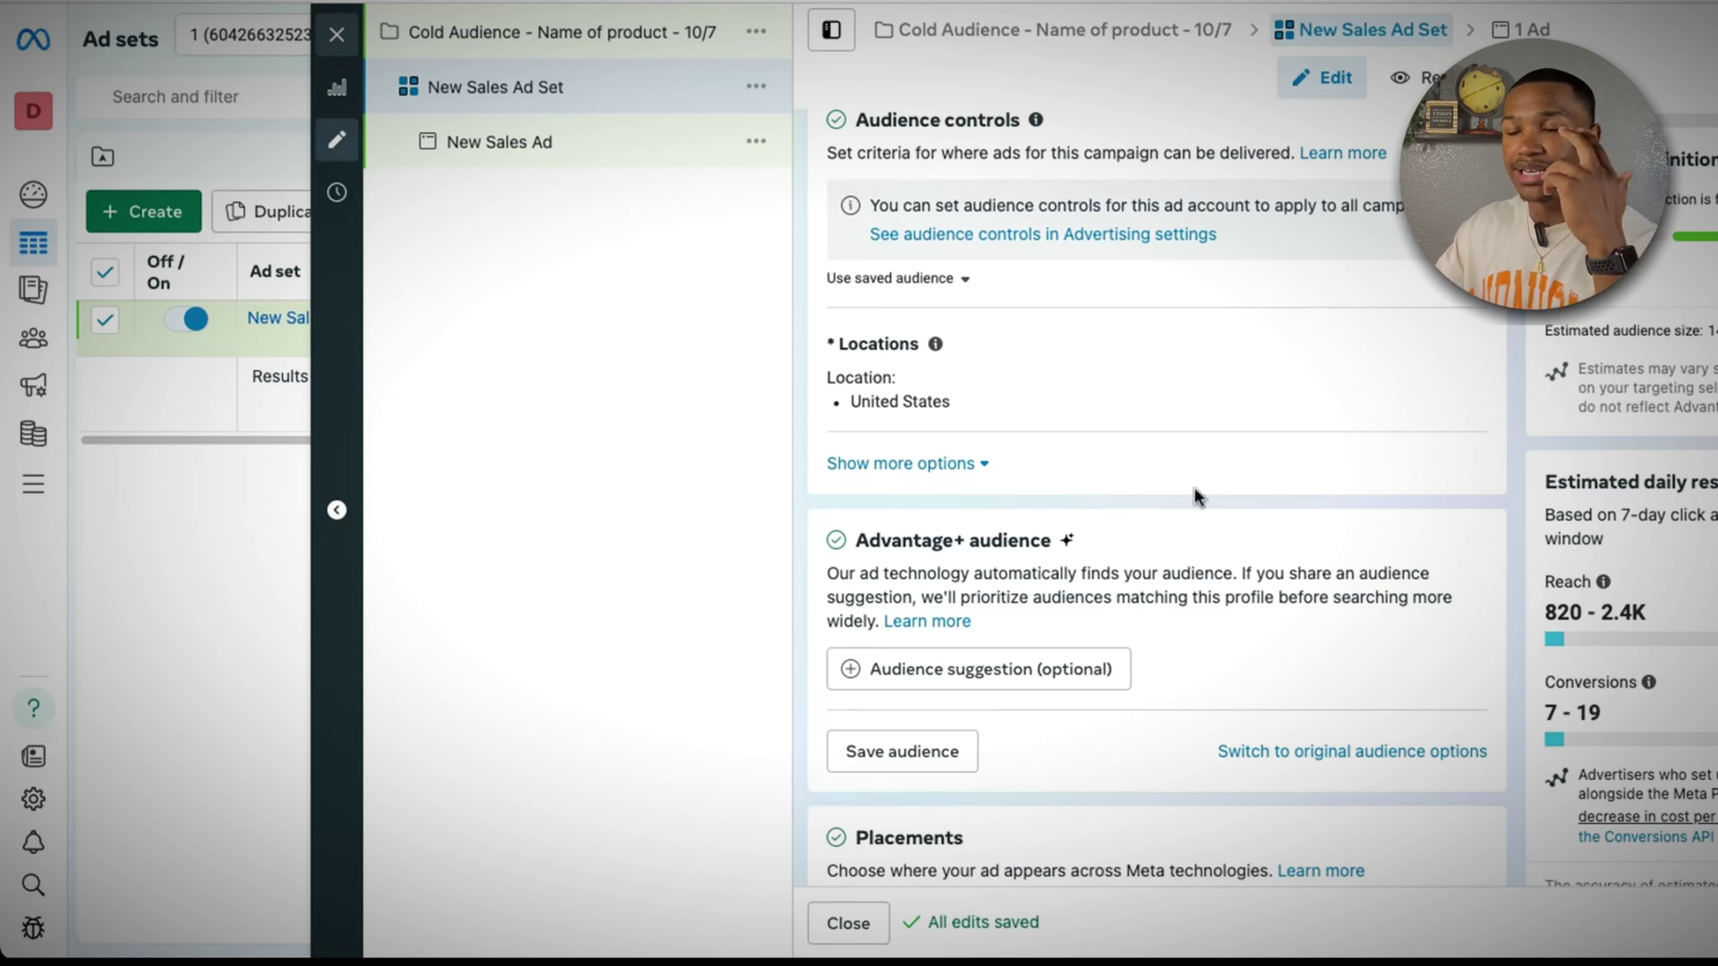
click(1042, 677)
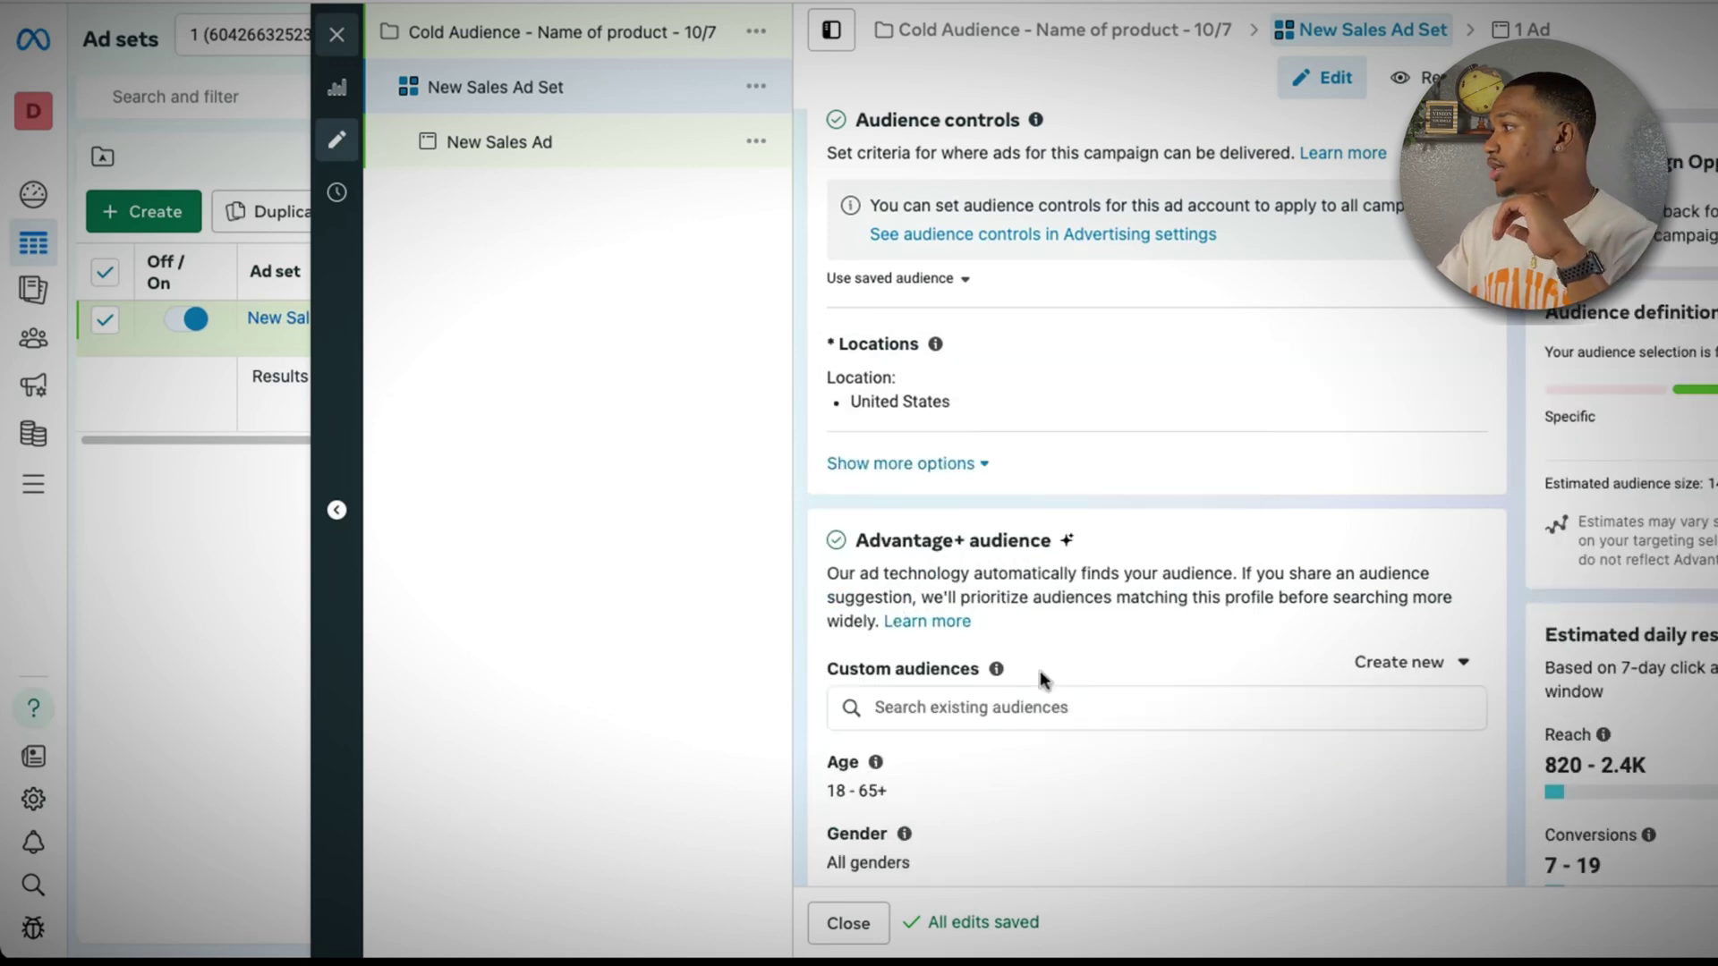
scroll(1038, 662, down, 4)
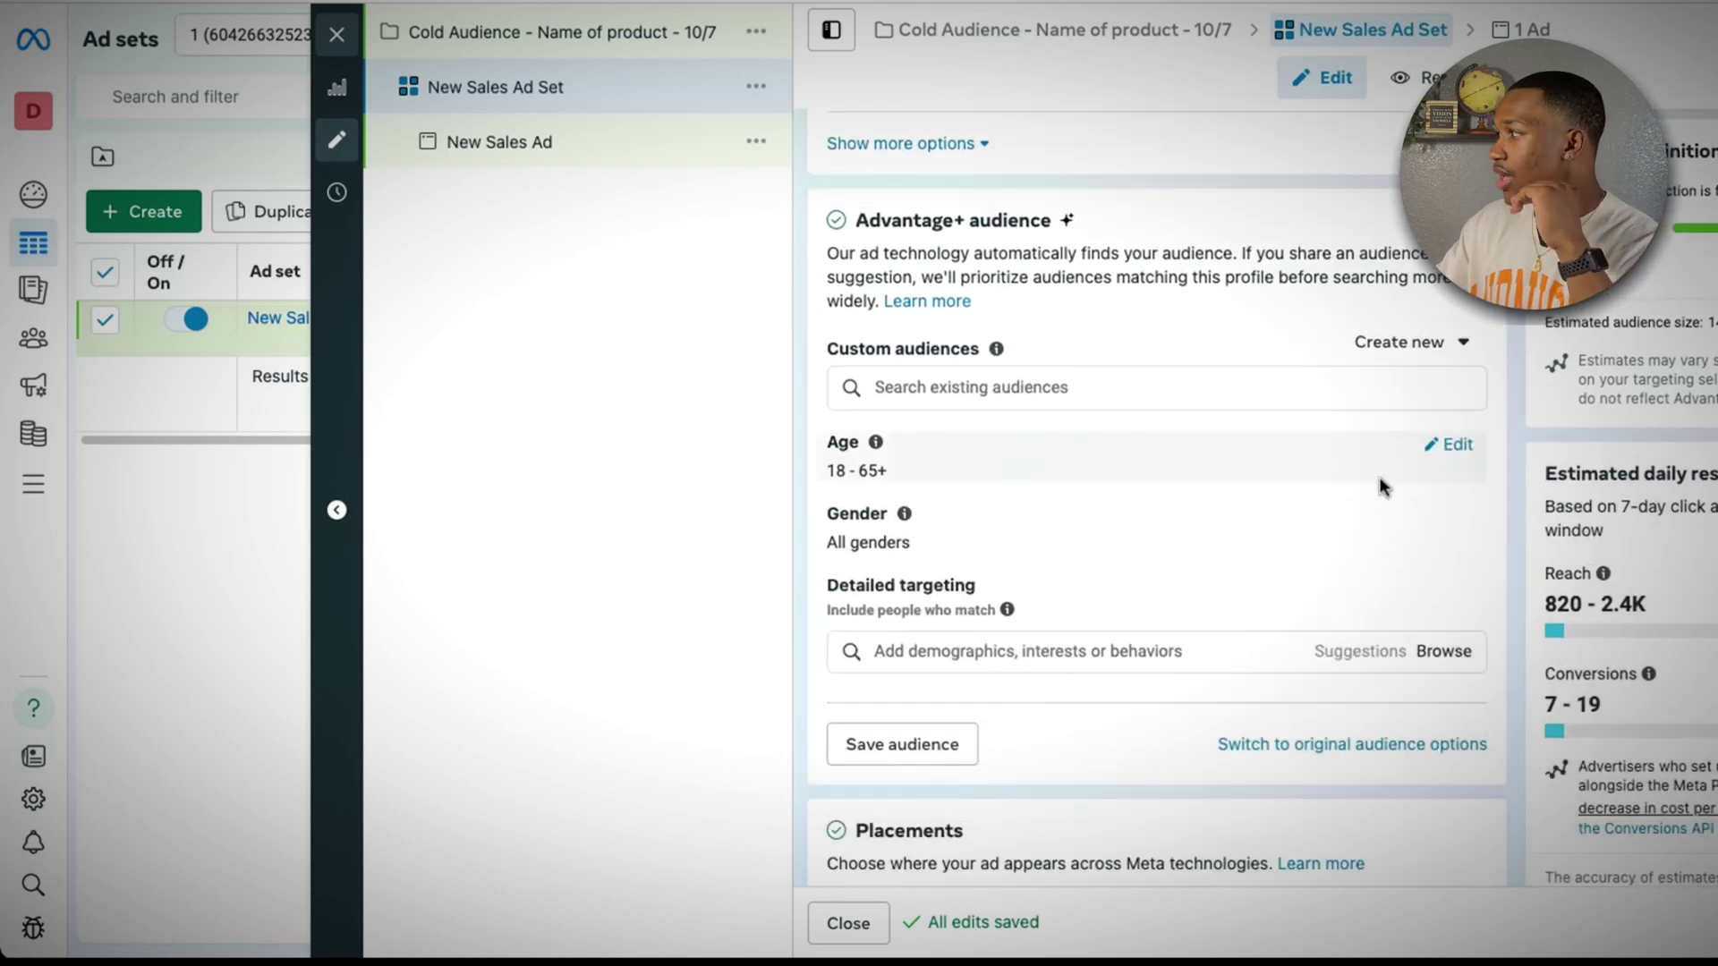
click(1451, 452)
click(930, 490)
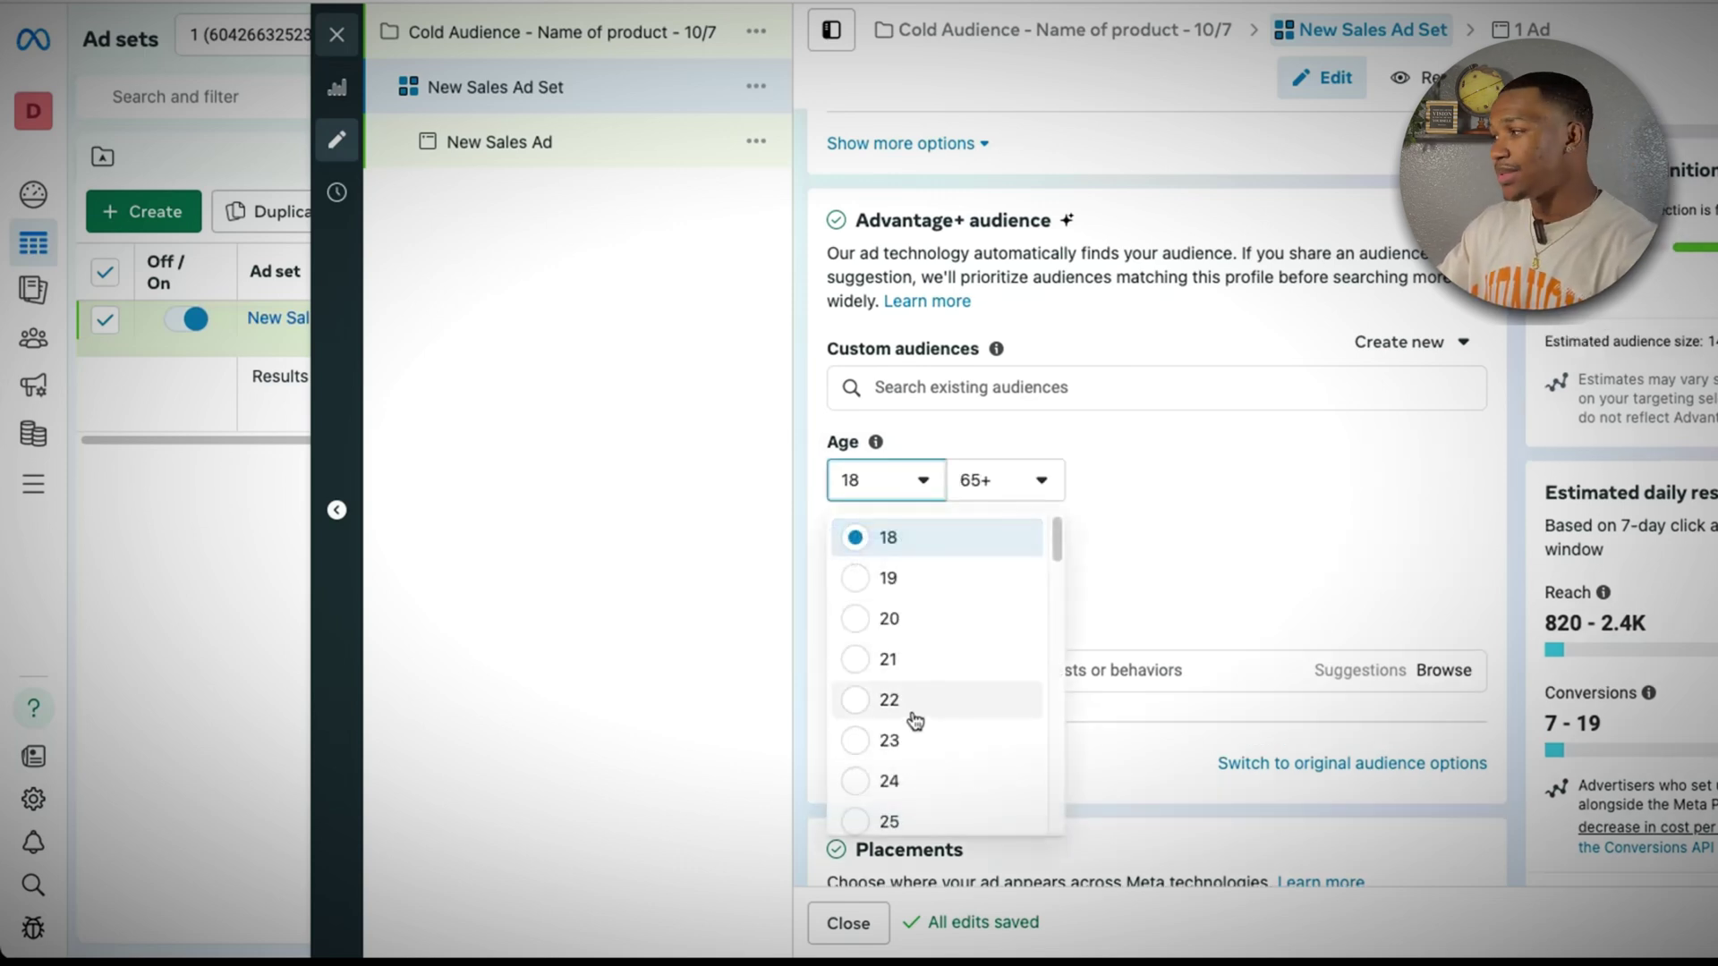
scroll(912, 721, down, 2)
click(912, 679)
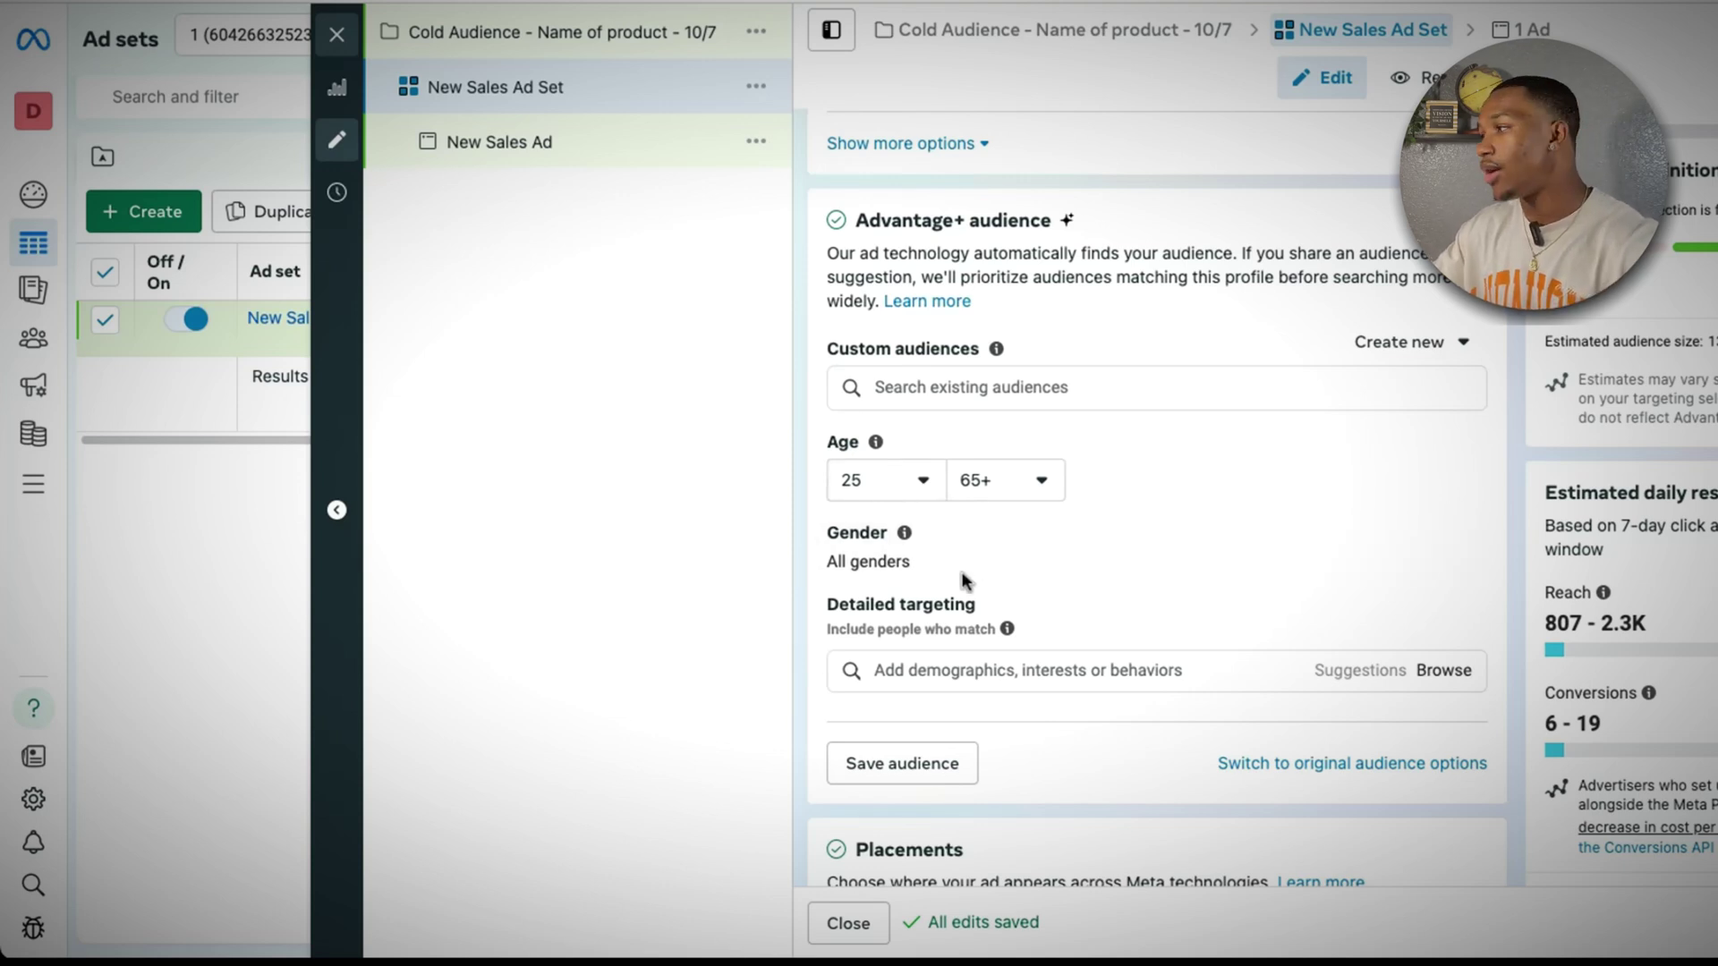
click(895, 671)
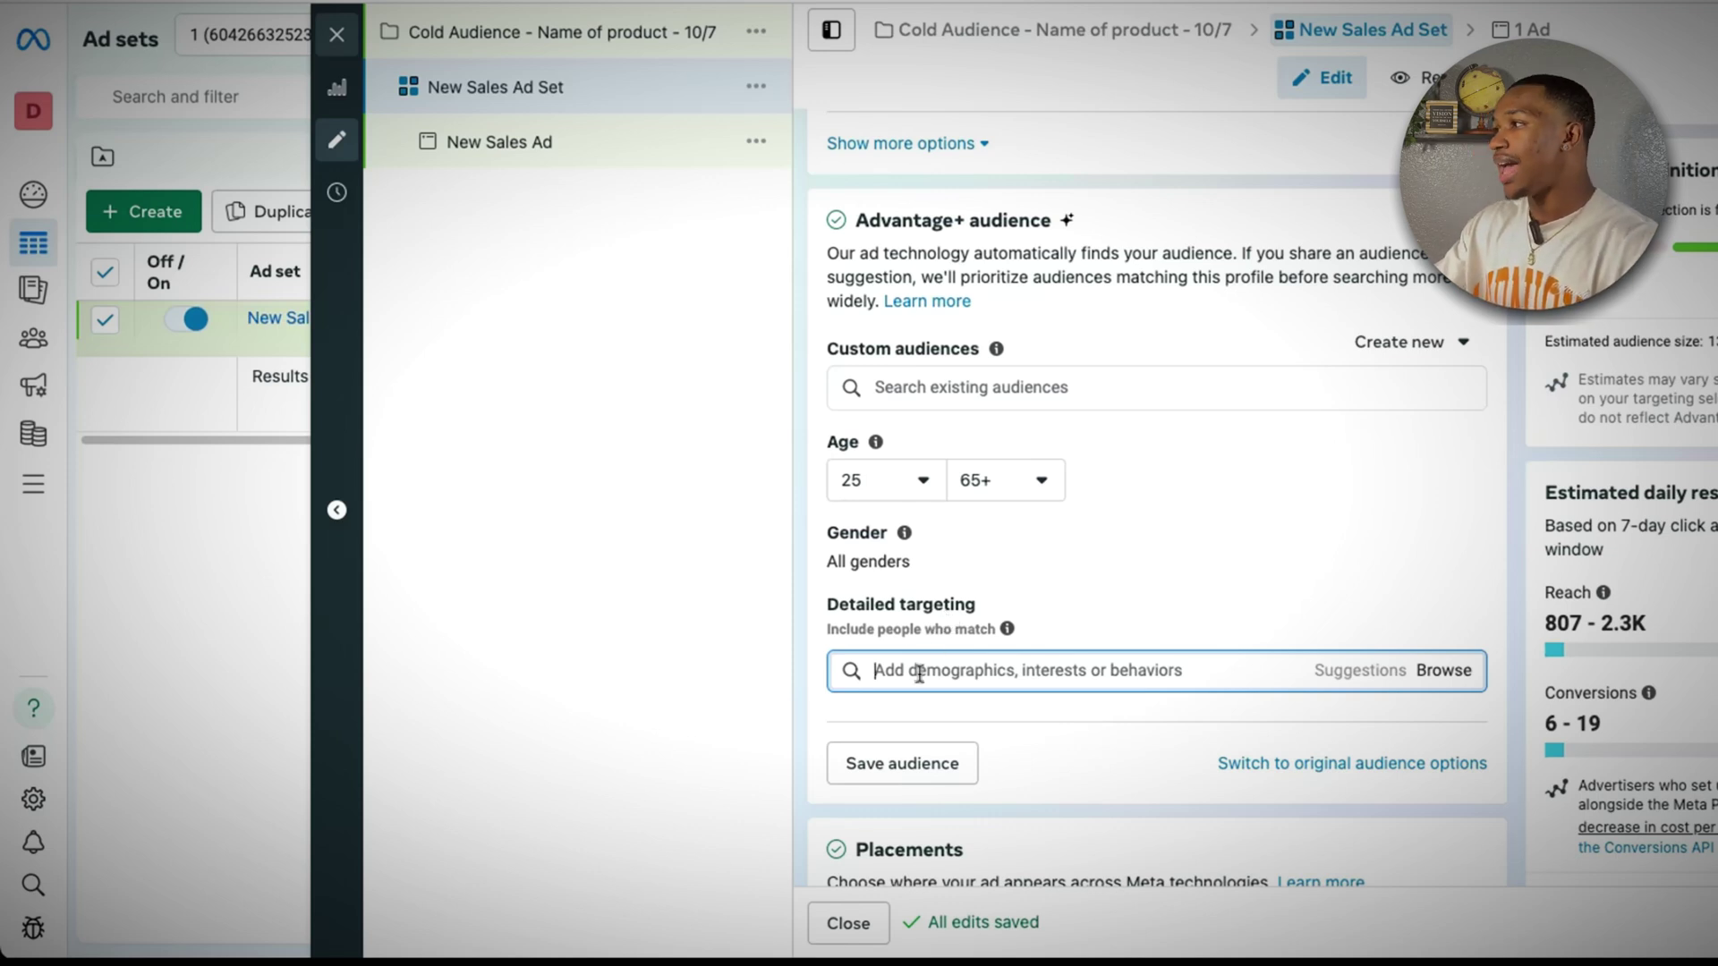
- Rename the ad set as "Open"
double_click(563, 86)
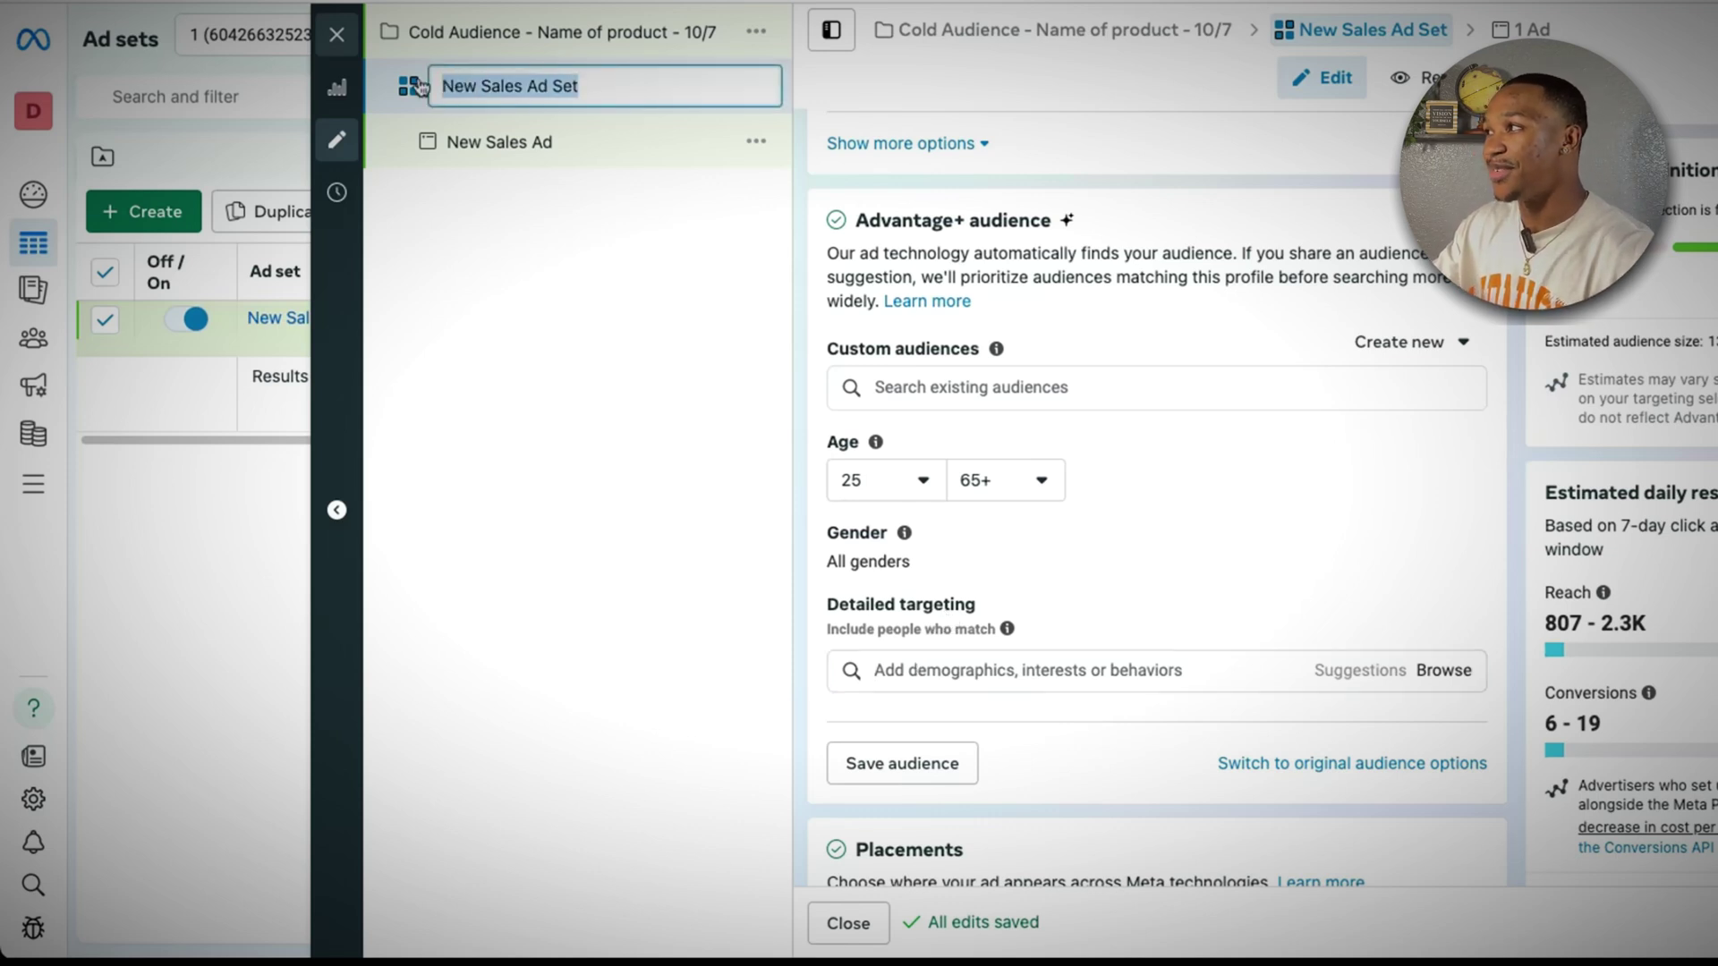
text(Open)
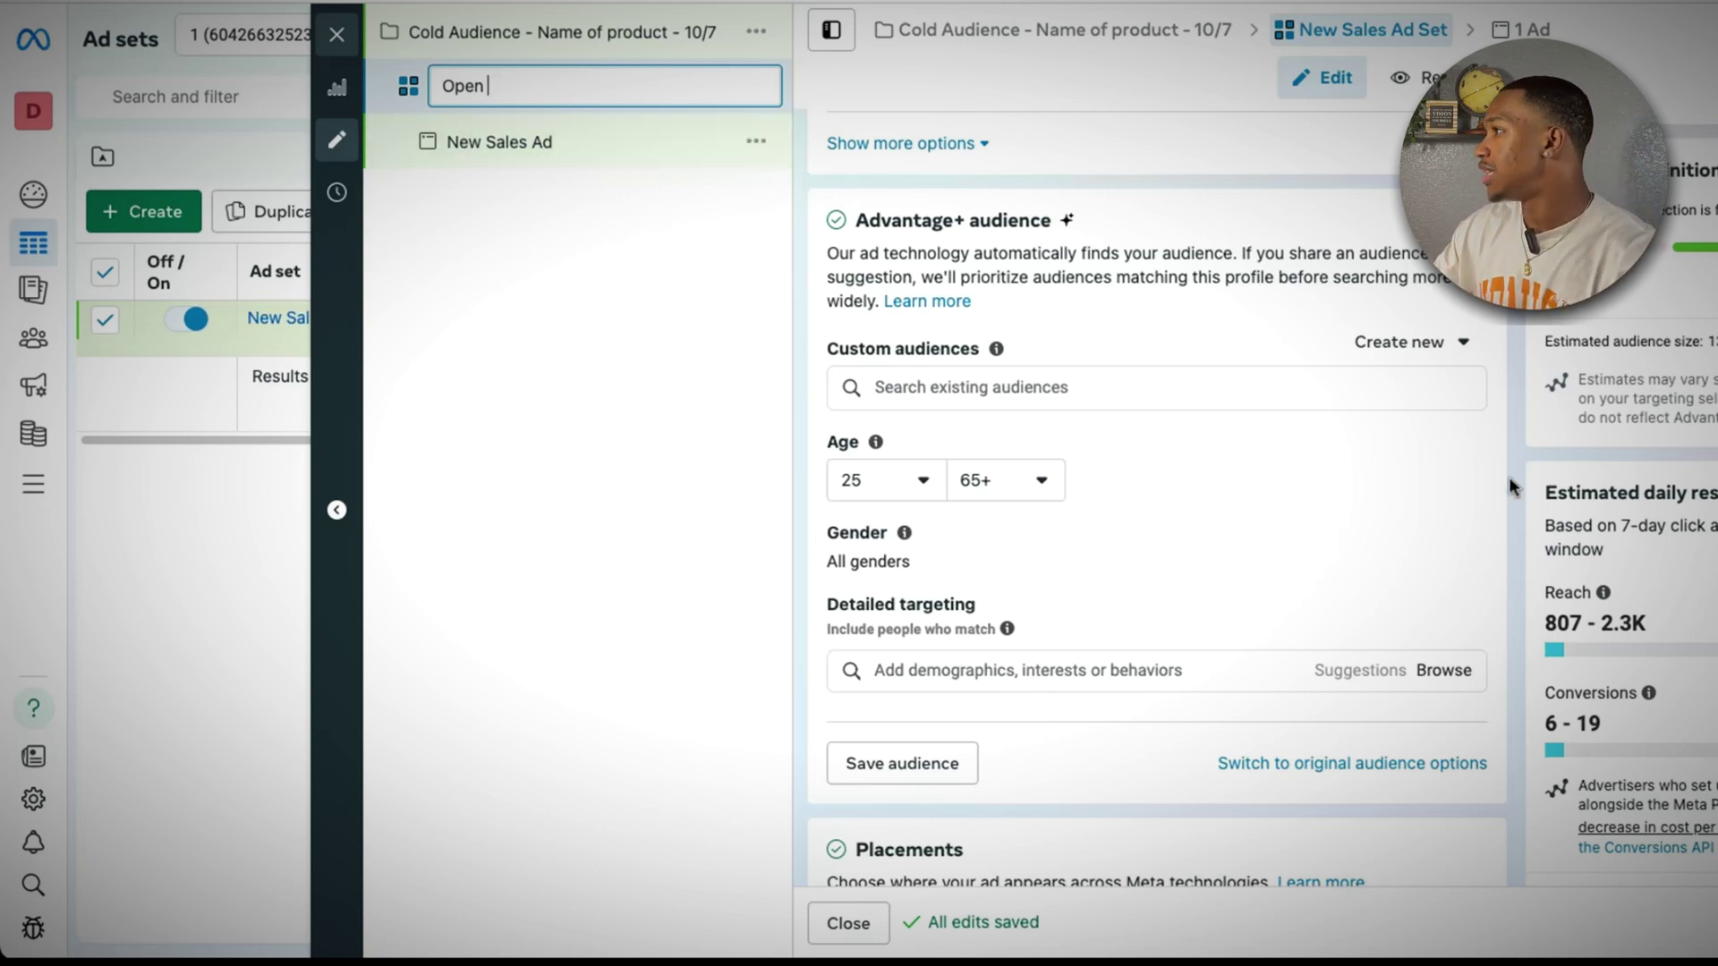
key(Return)
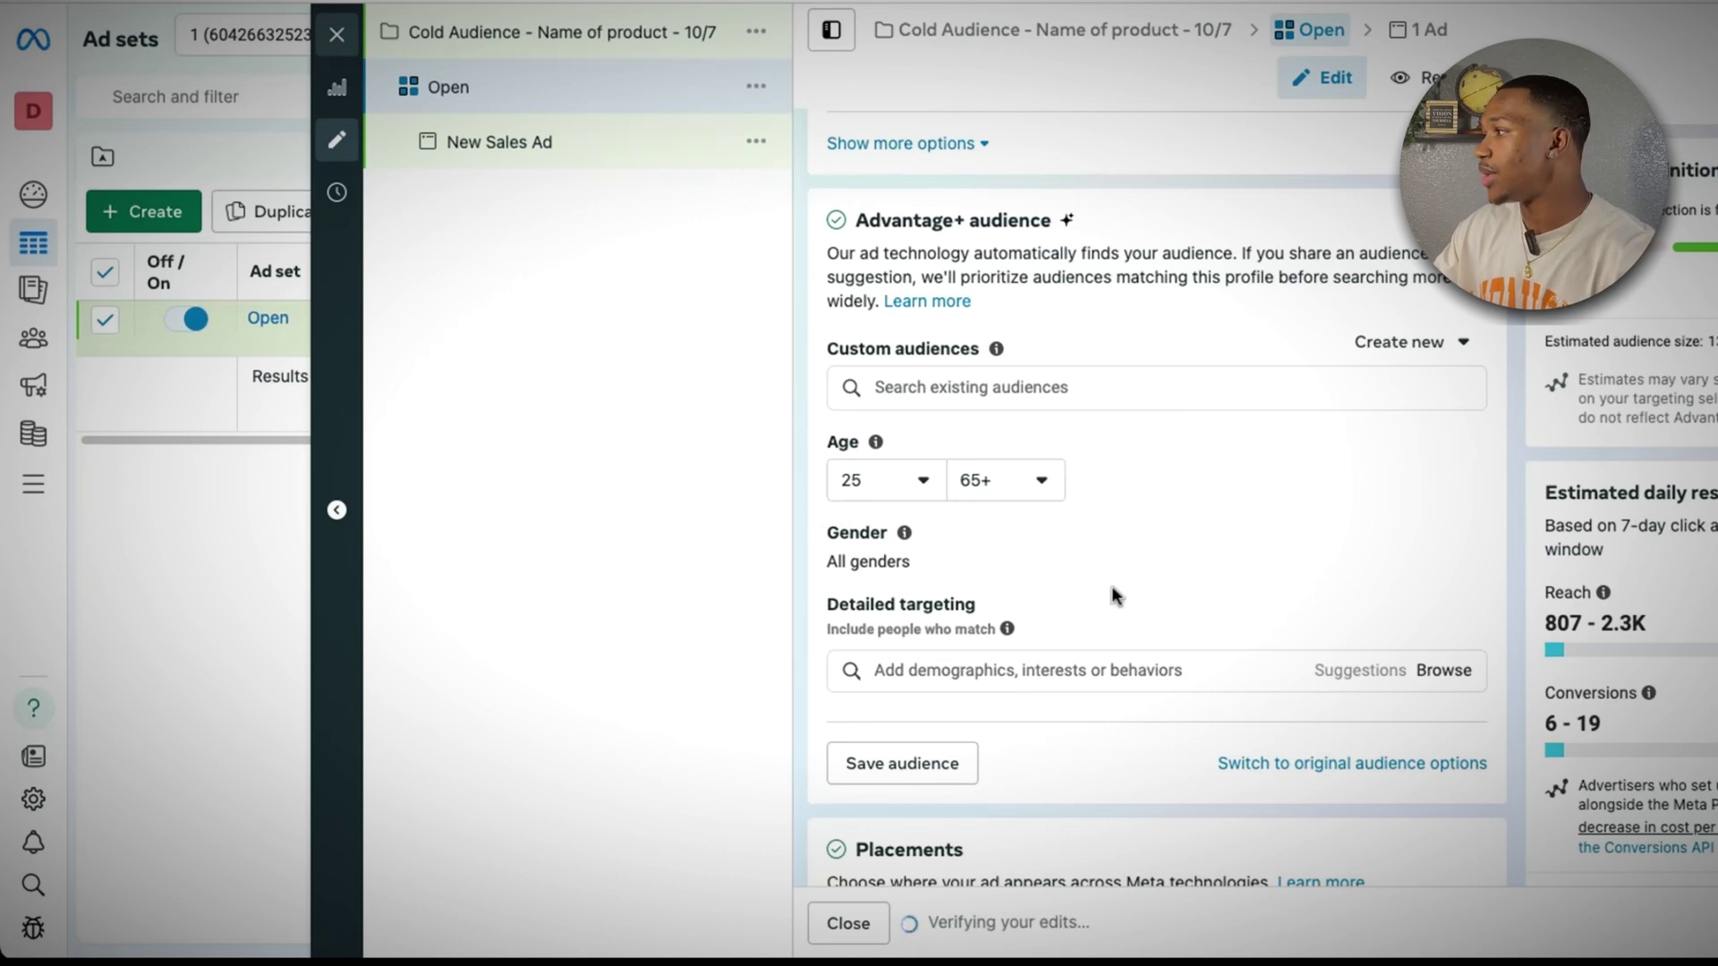
double_click(526, 79)
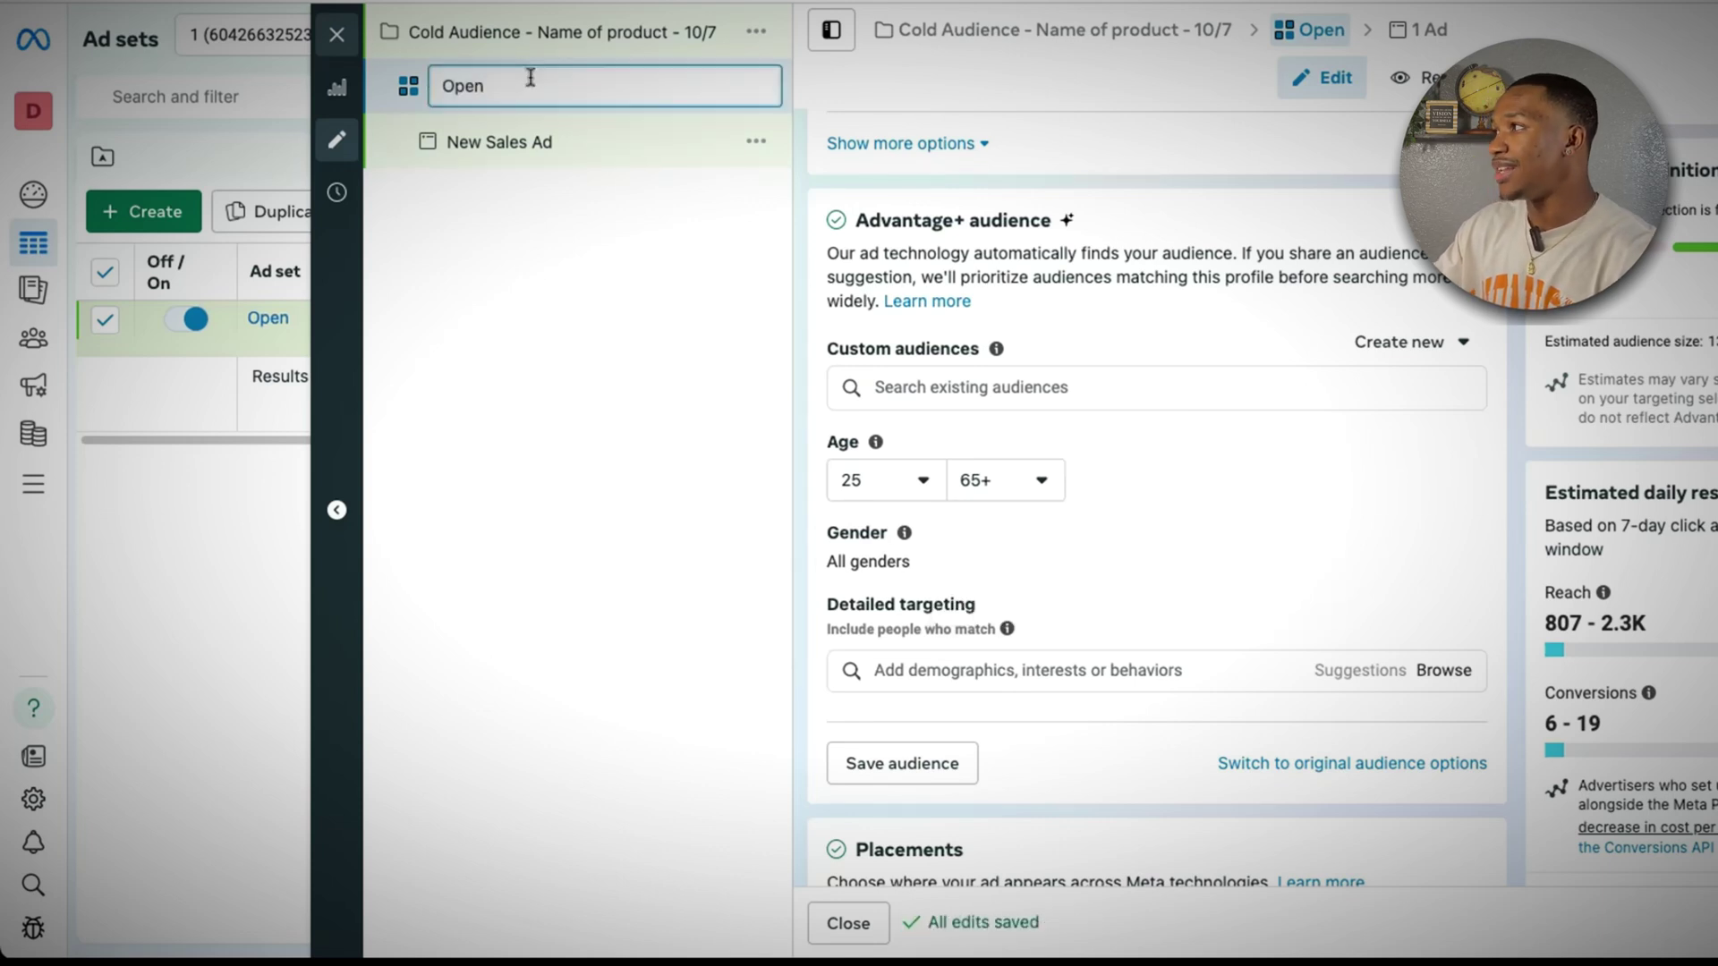
key(Return)
- Open the ad inside the ad set and rename it as "Ad 1"
scroll(1467, 671, down, 3)
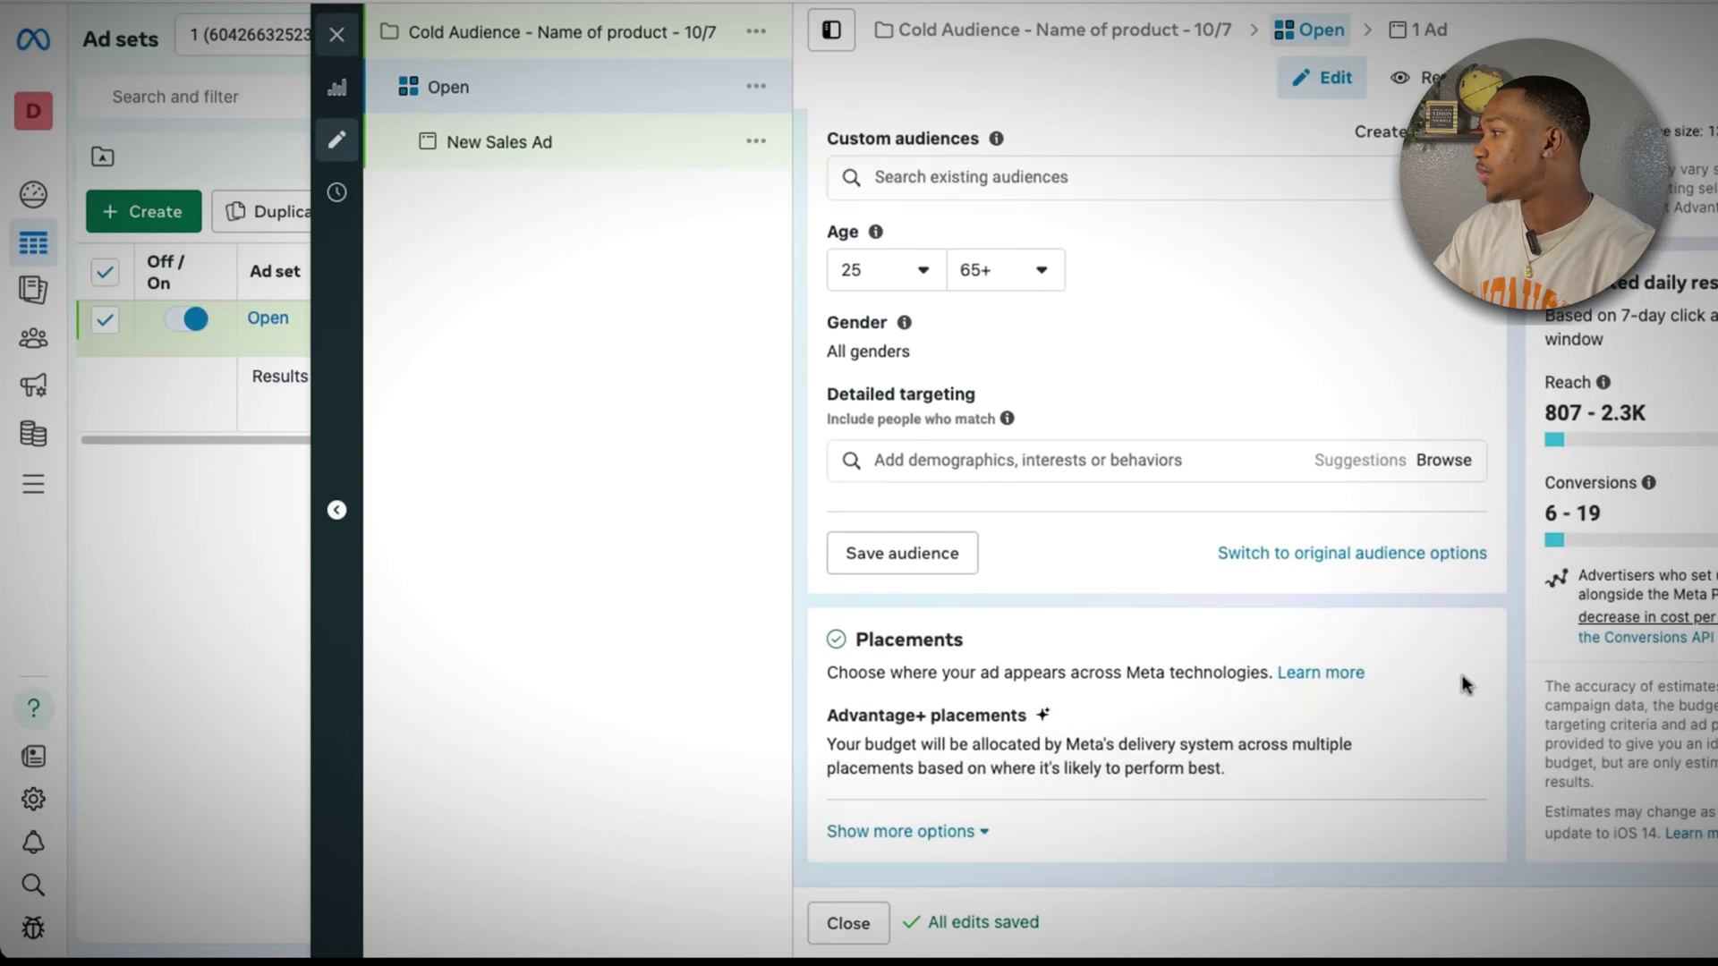
click(610, 149)
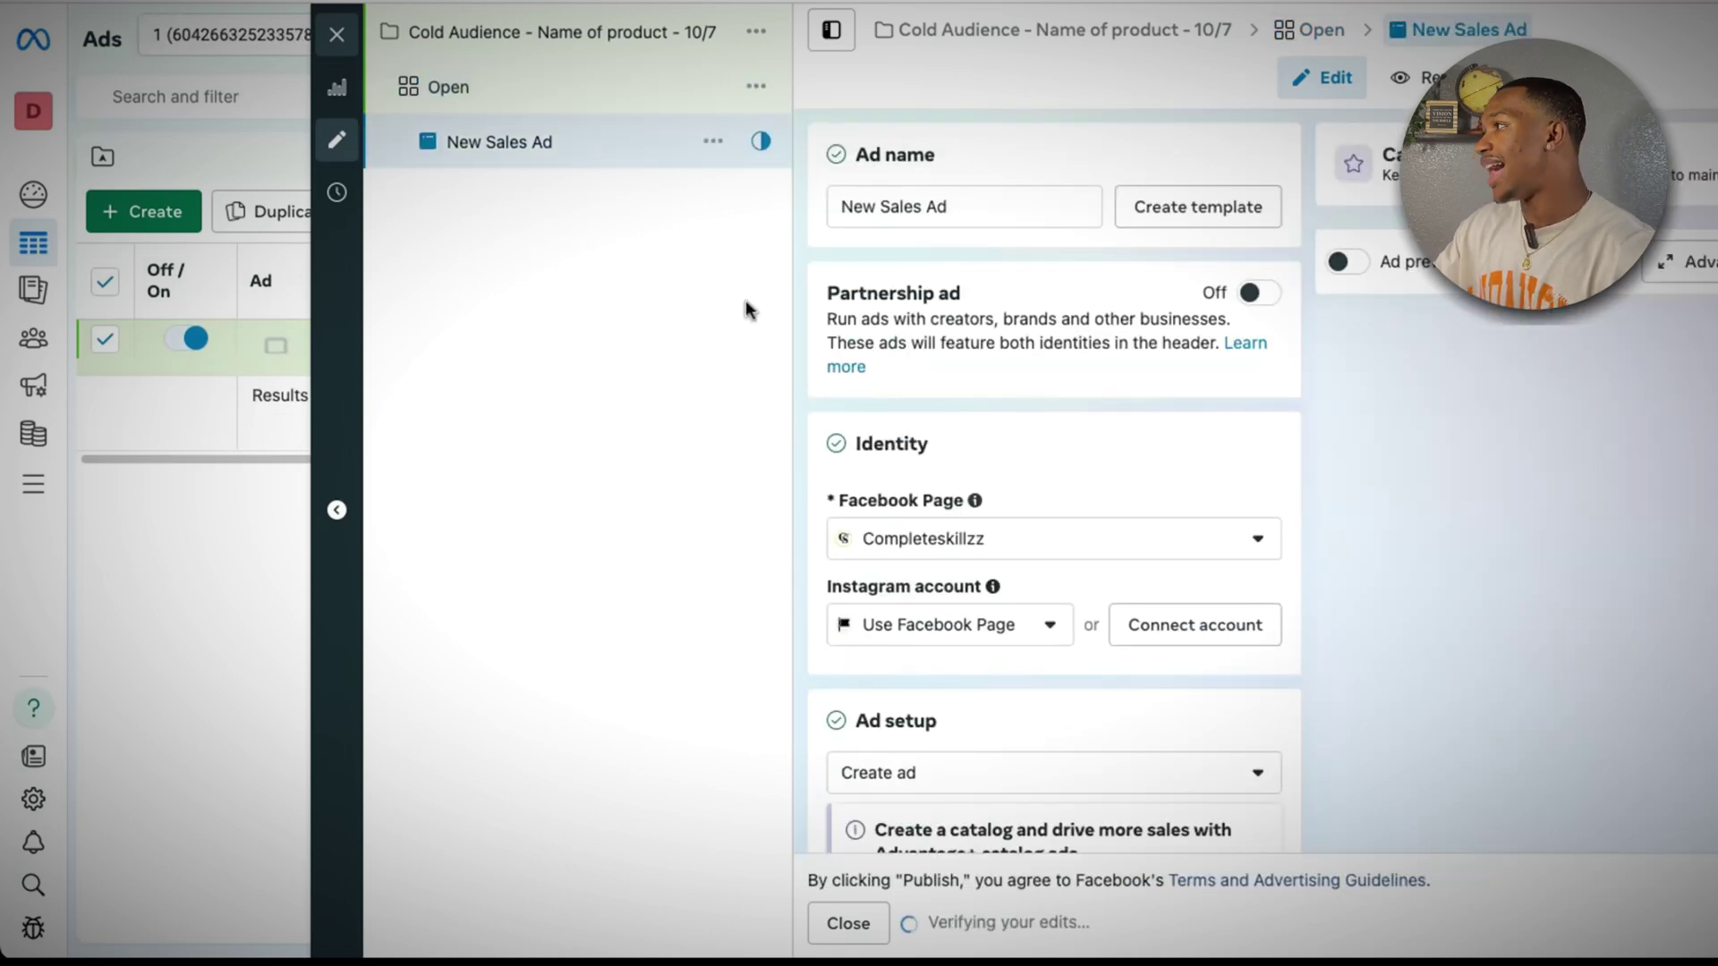
drag(966, 203, 775, 190)
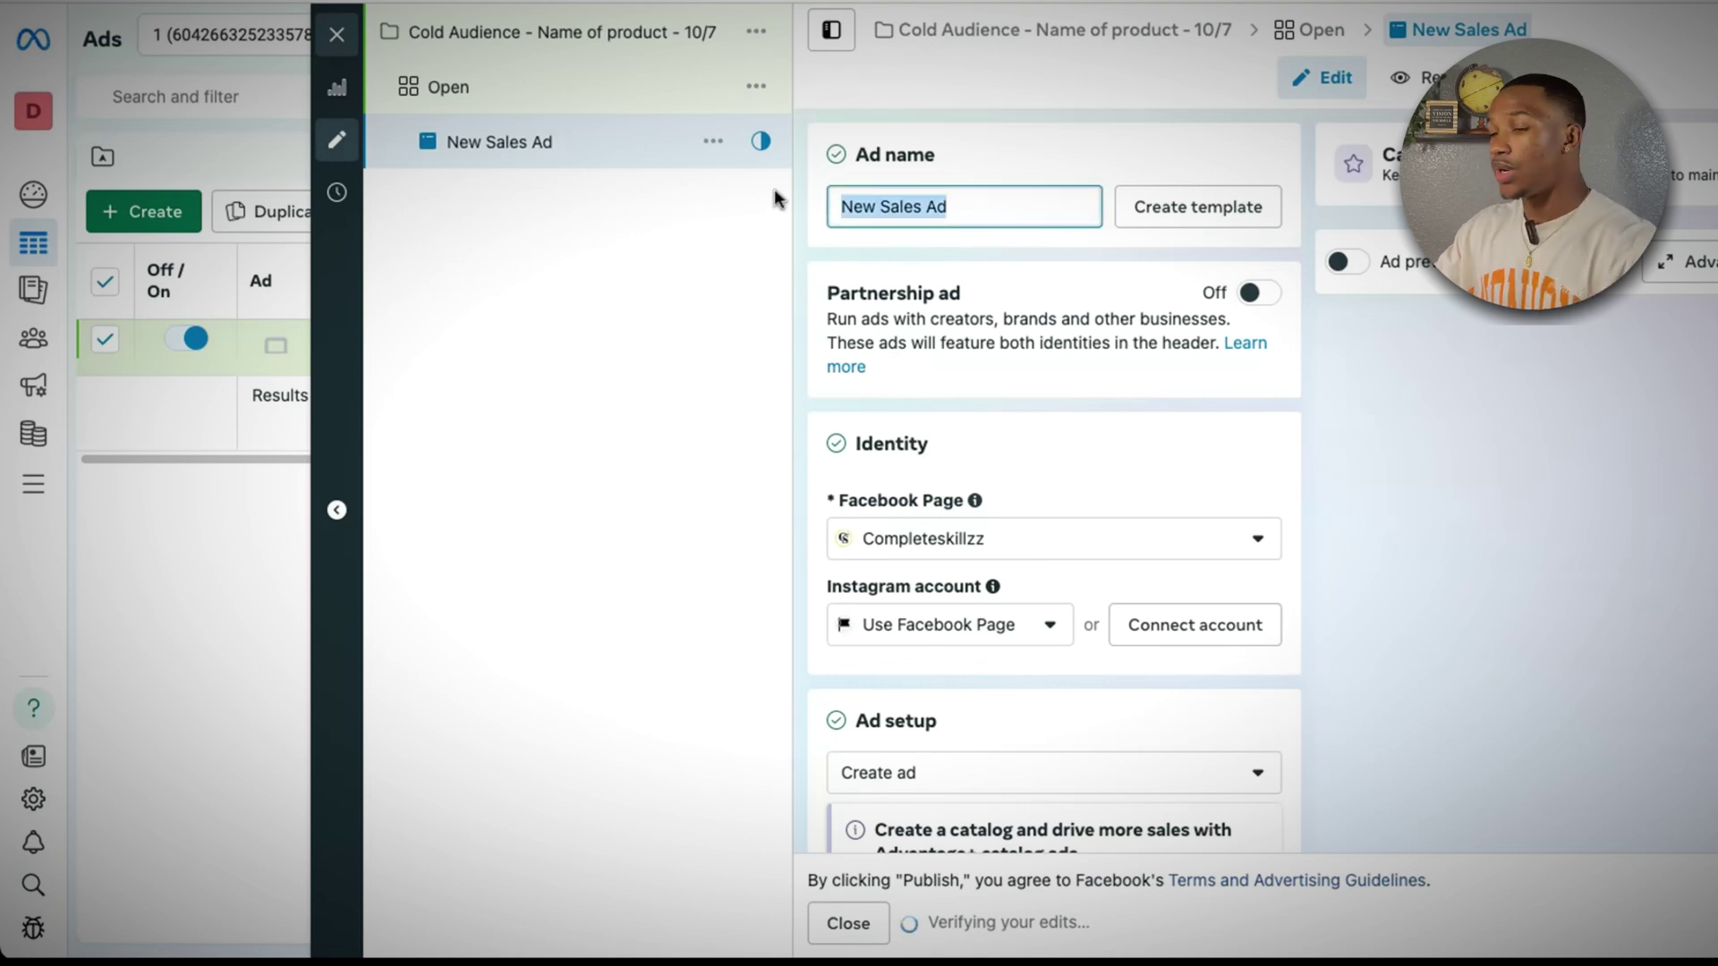
text(Ad 1)
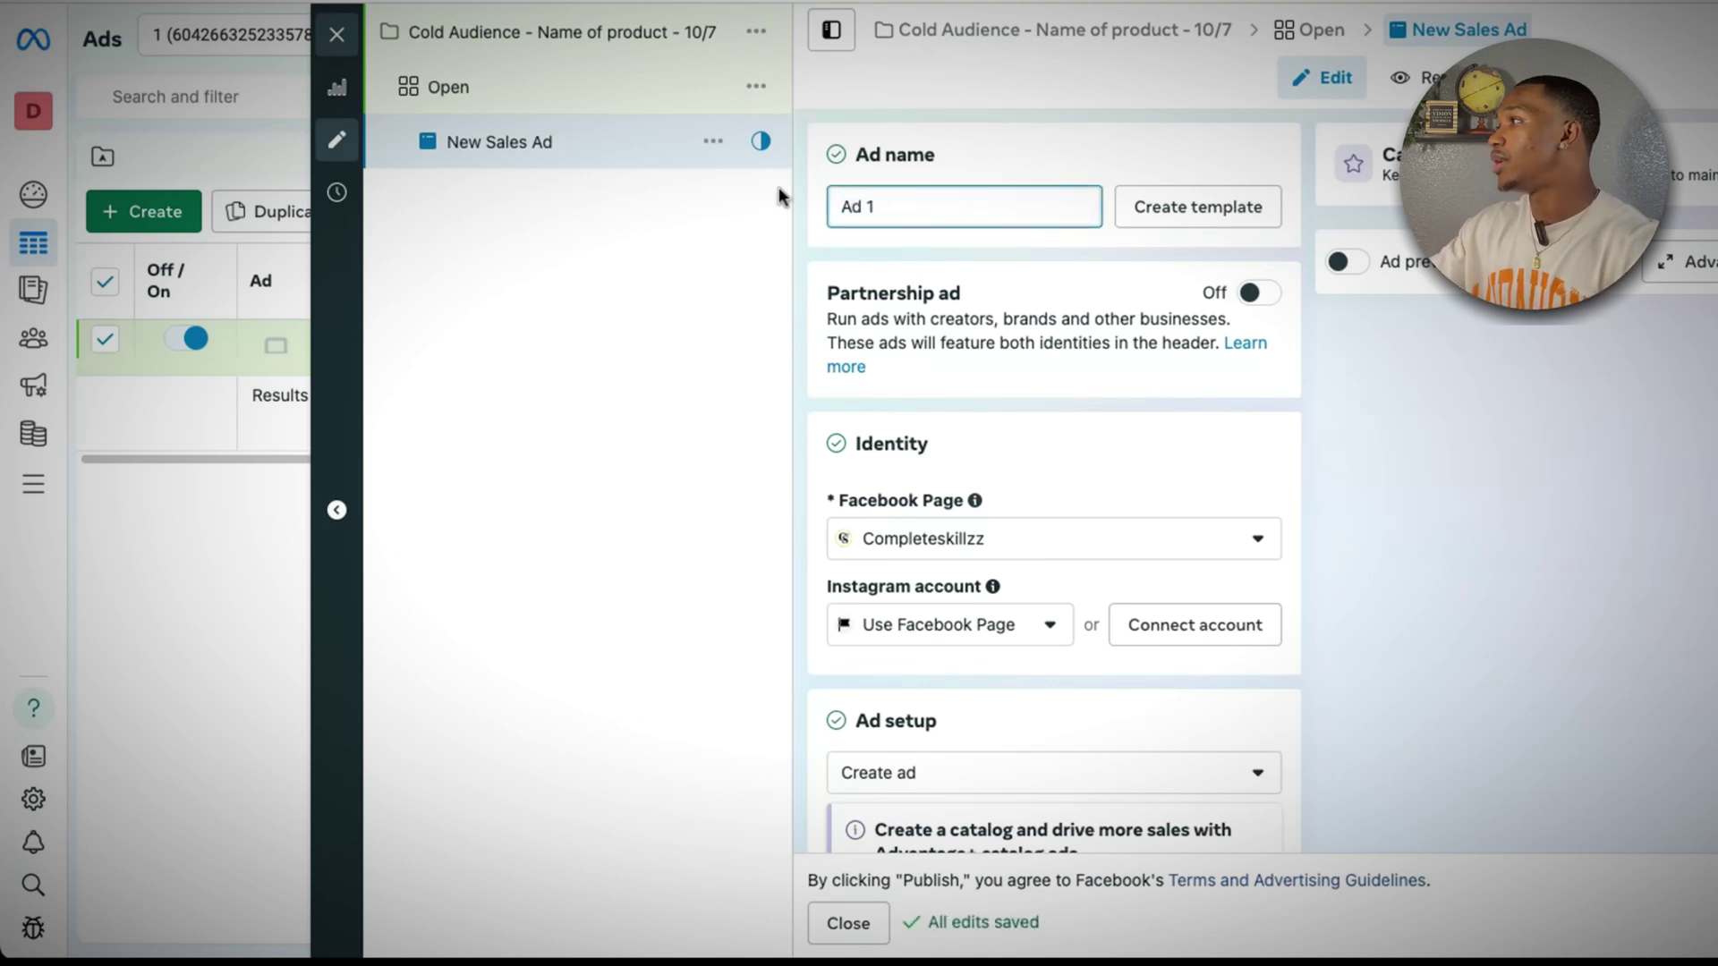
- Open the DreamWay Creations store in a new browser tab and go to its Deadpool Remote Control Mask product page
scroll(1060, 353, down, 1)
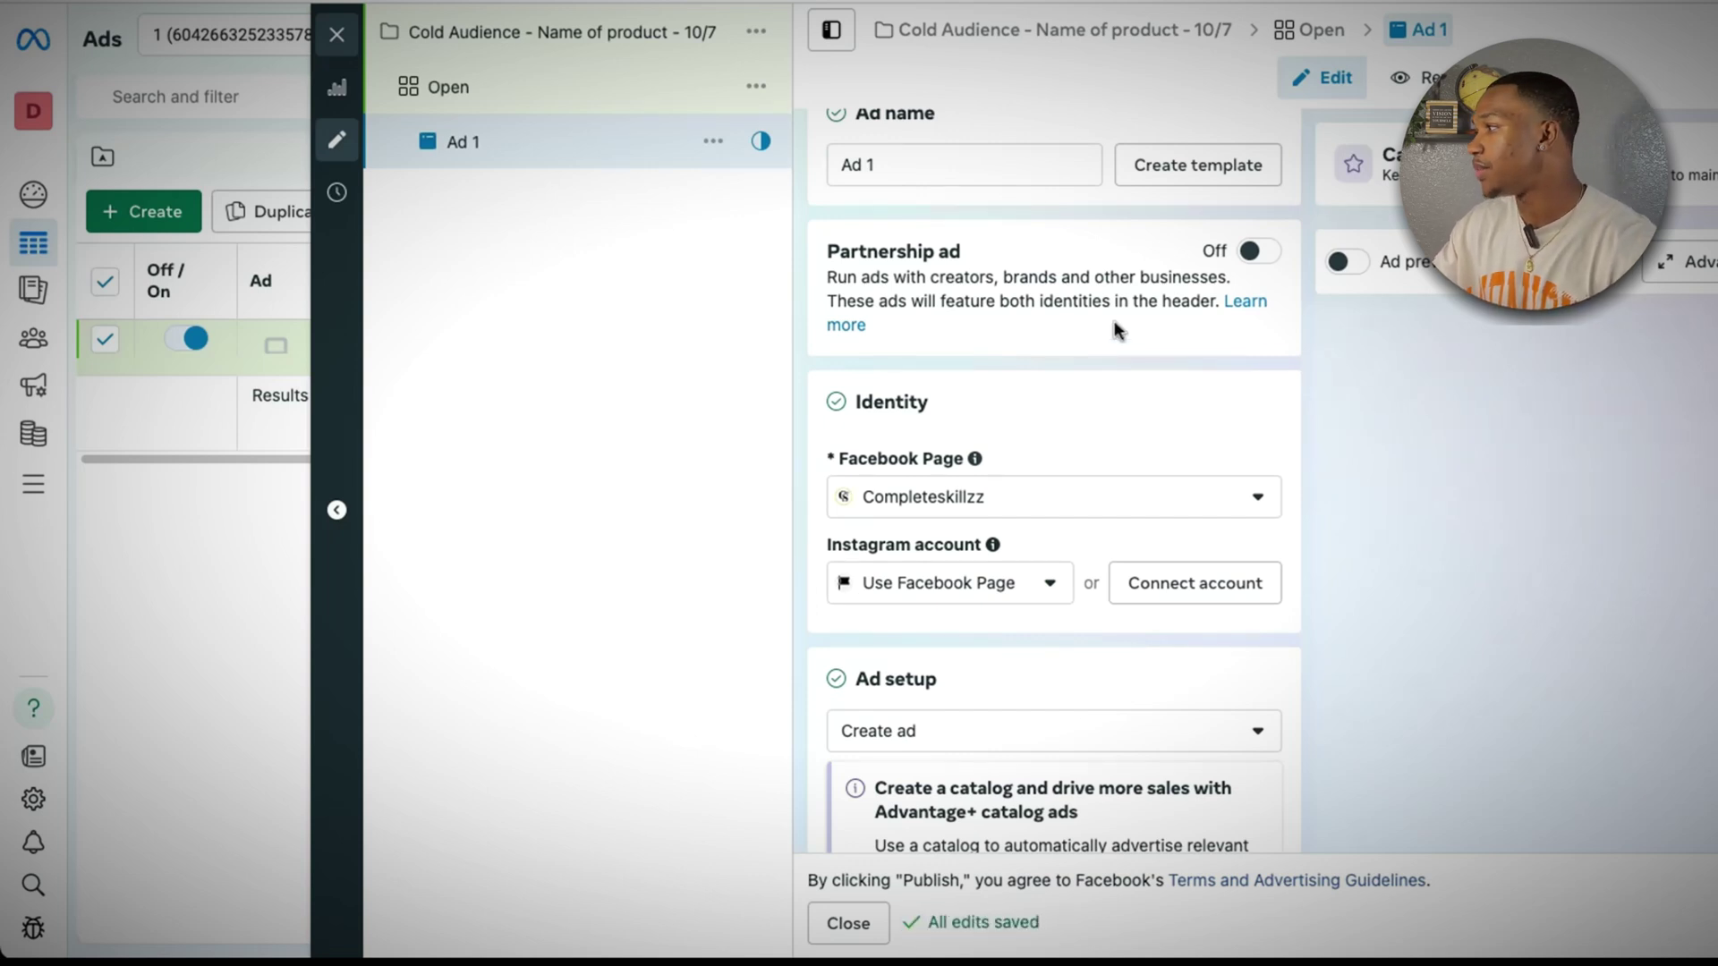
scroll(1114, 329, down, 5)
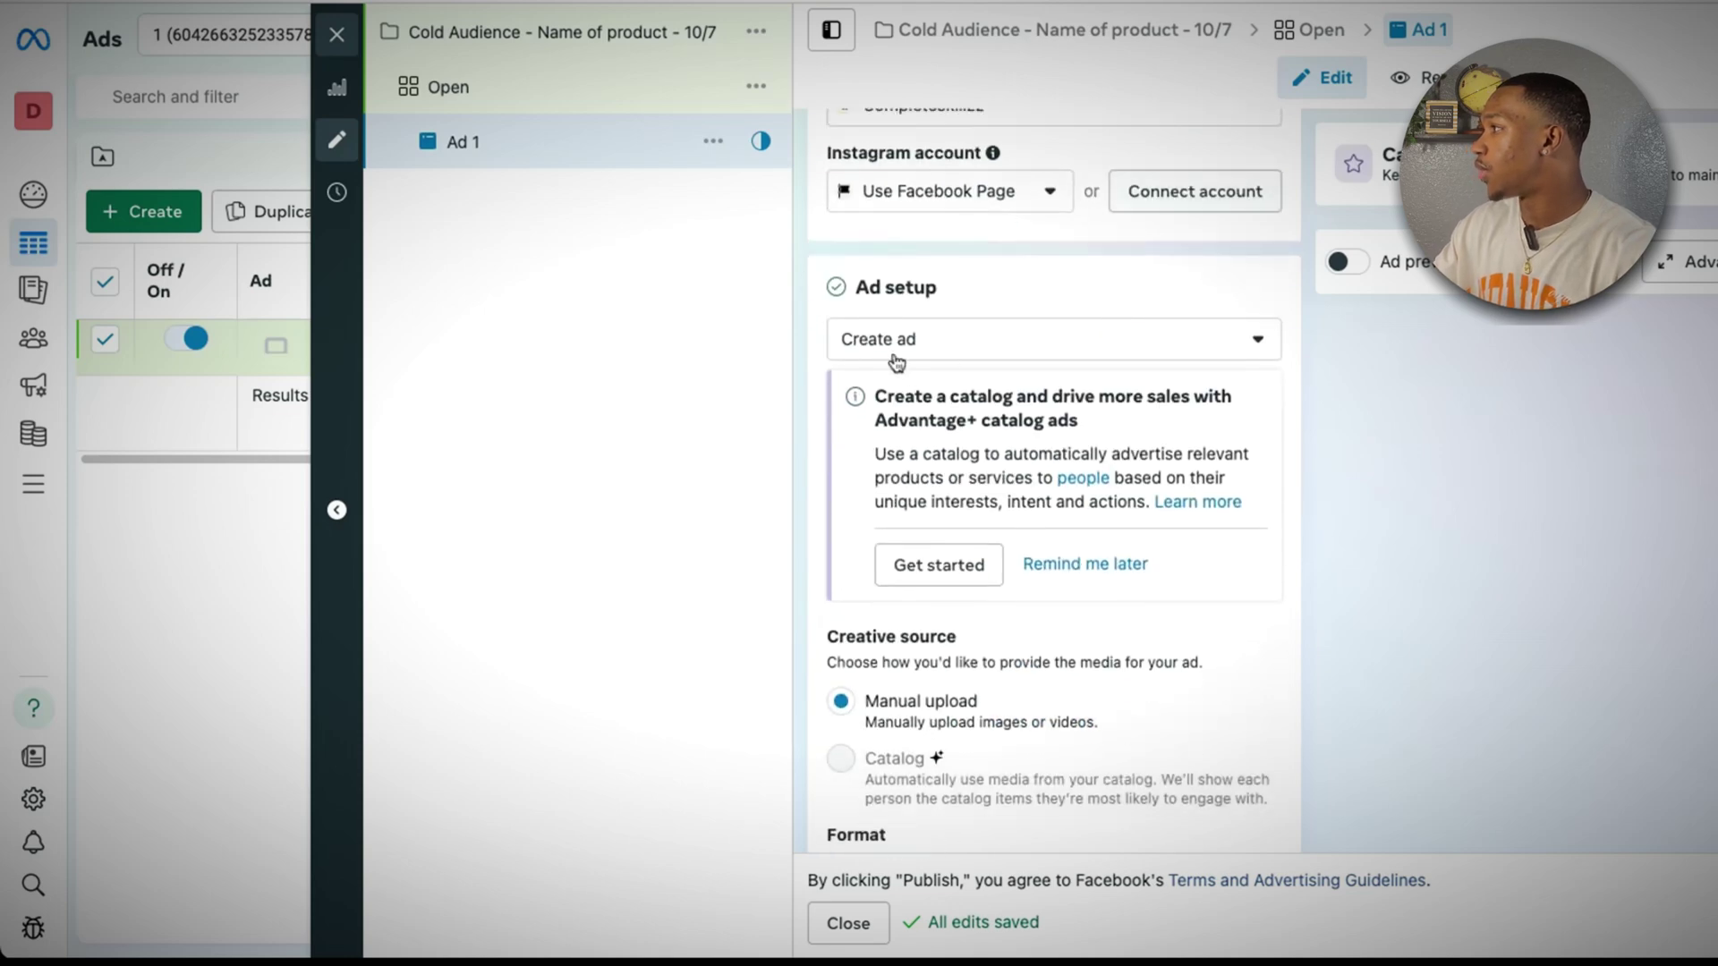
scroll(896, 360, down, 5)
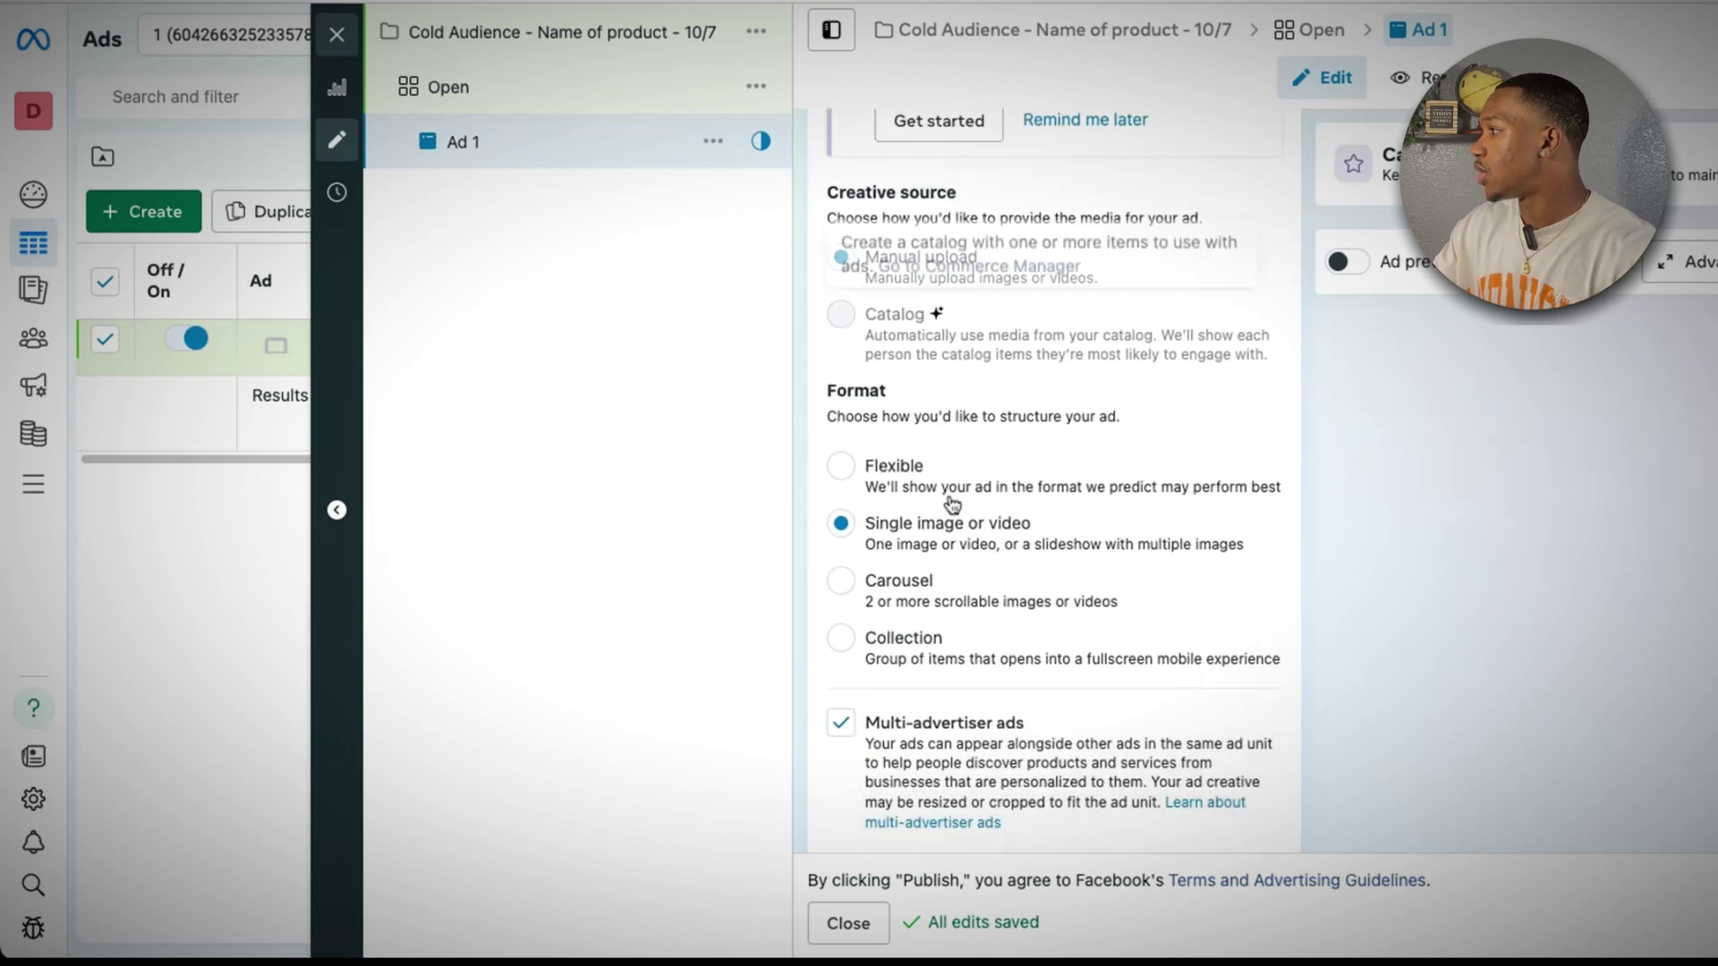
scroll(952, 504, down, 7)
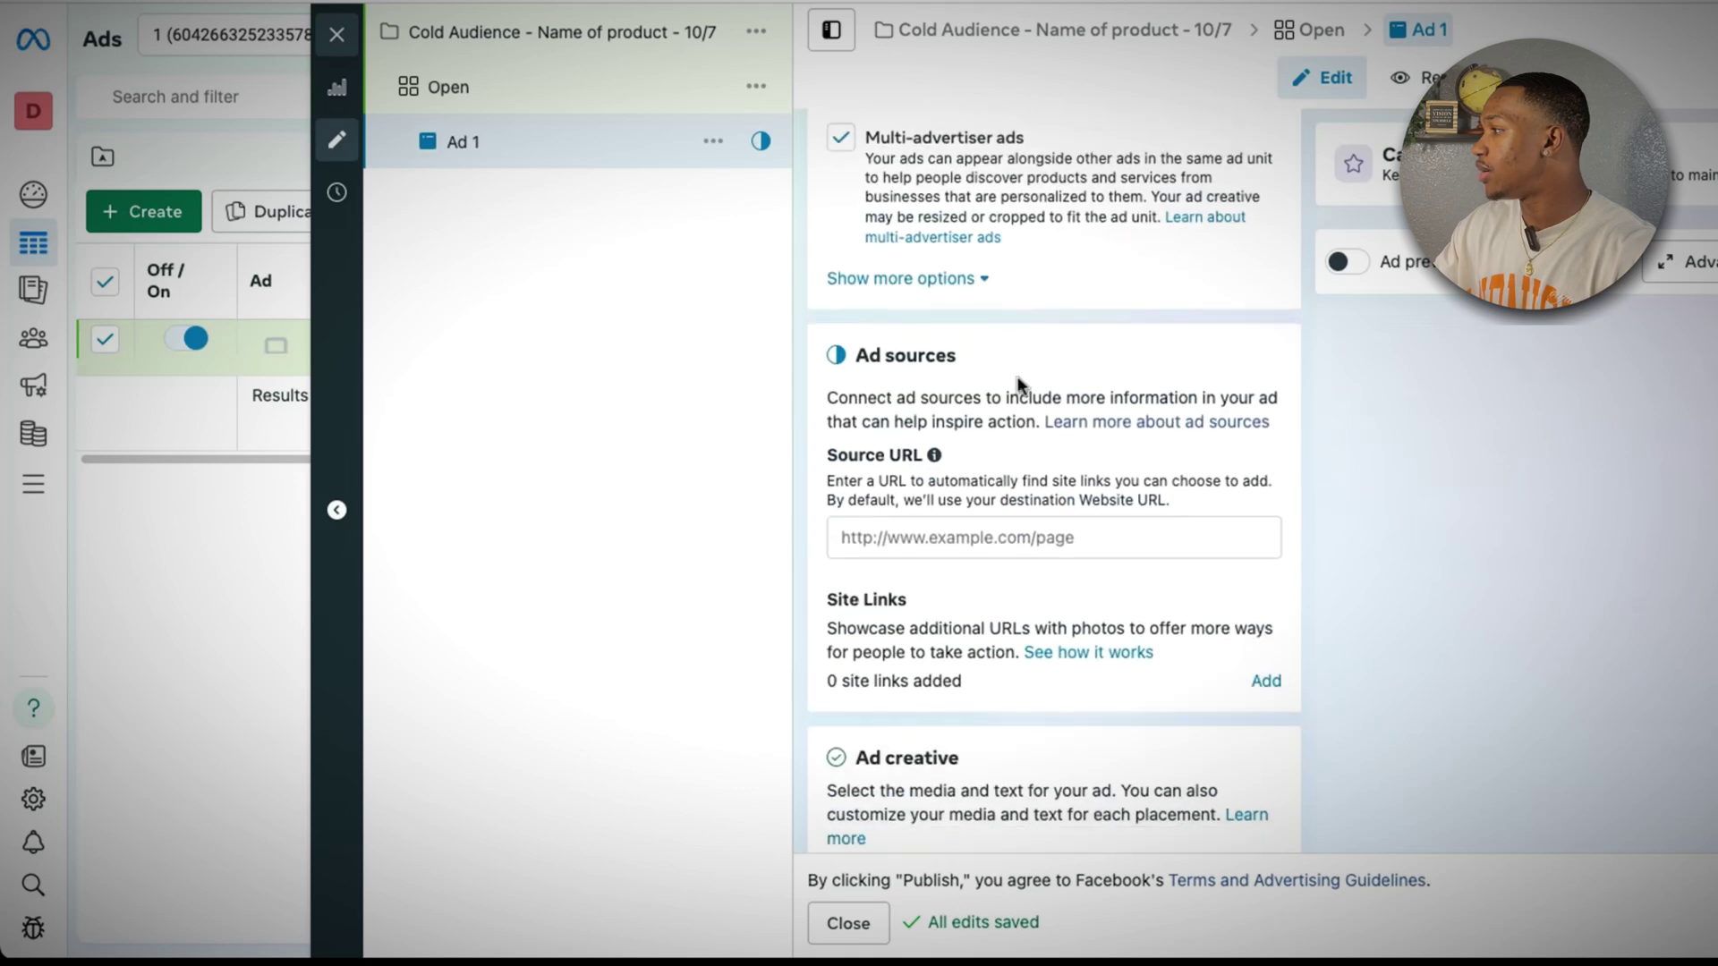
scroll(1017, 381, down, 3)
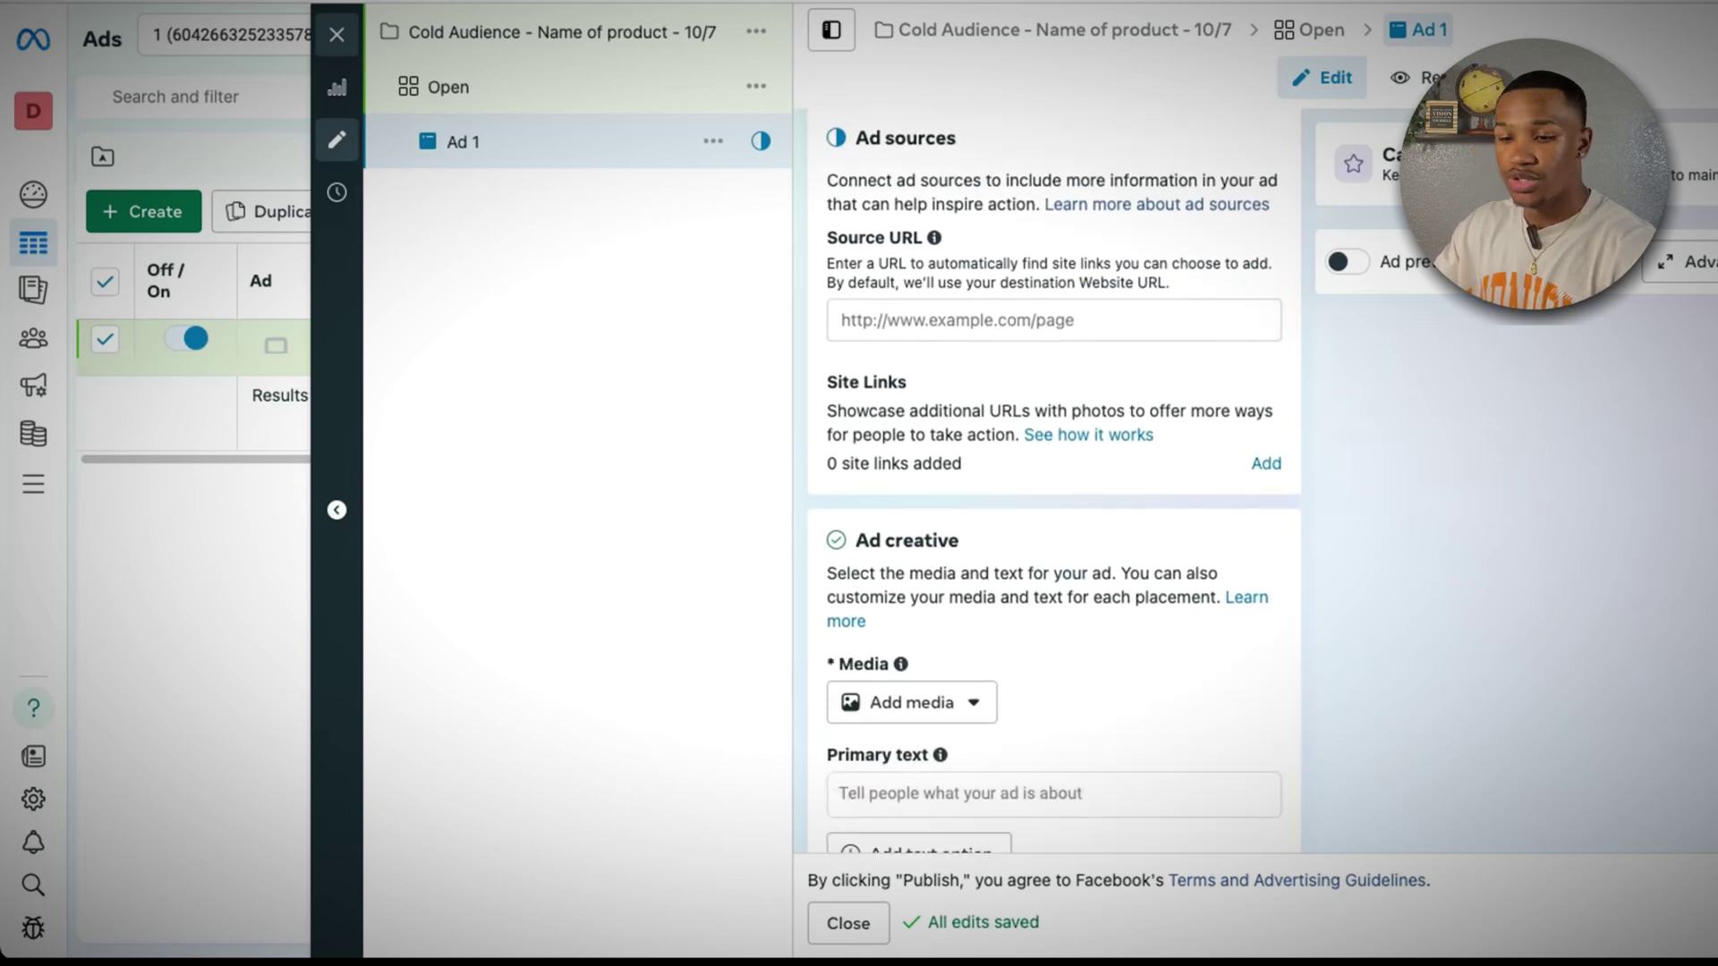
key(super+t)
text(drea)
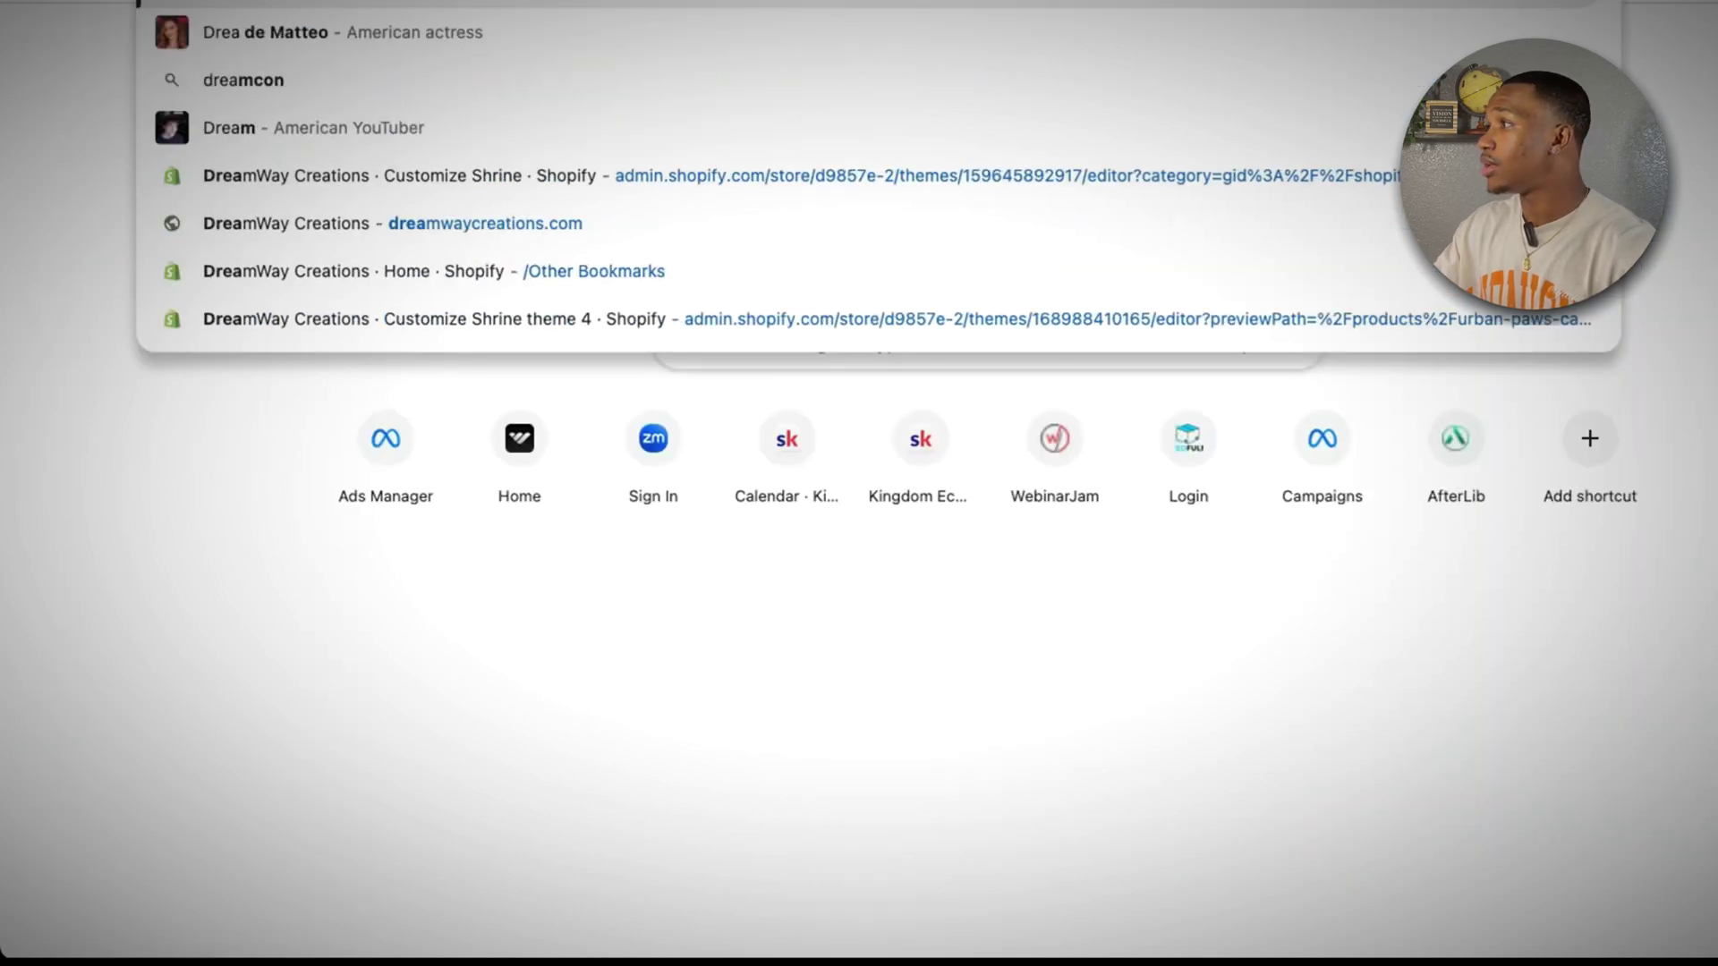
click(404, 227)
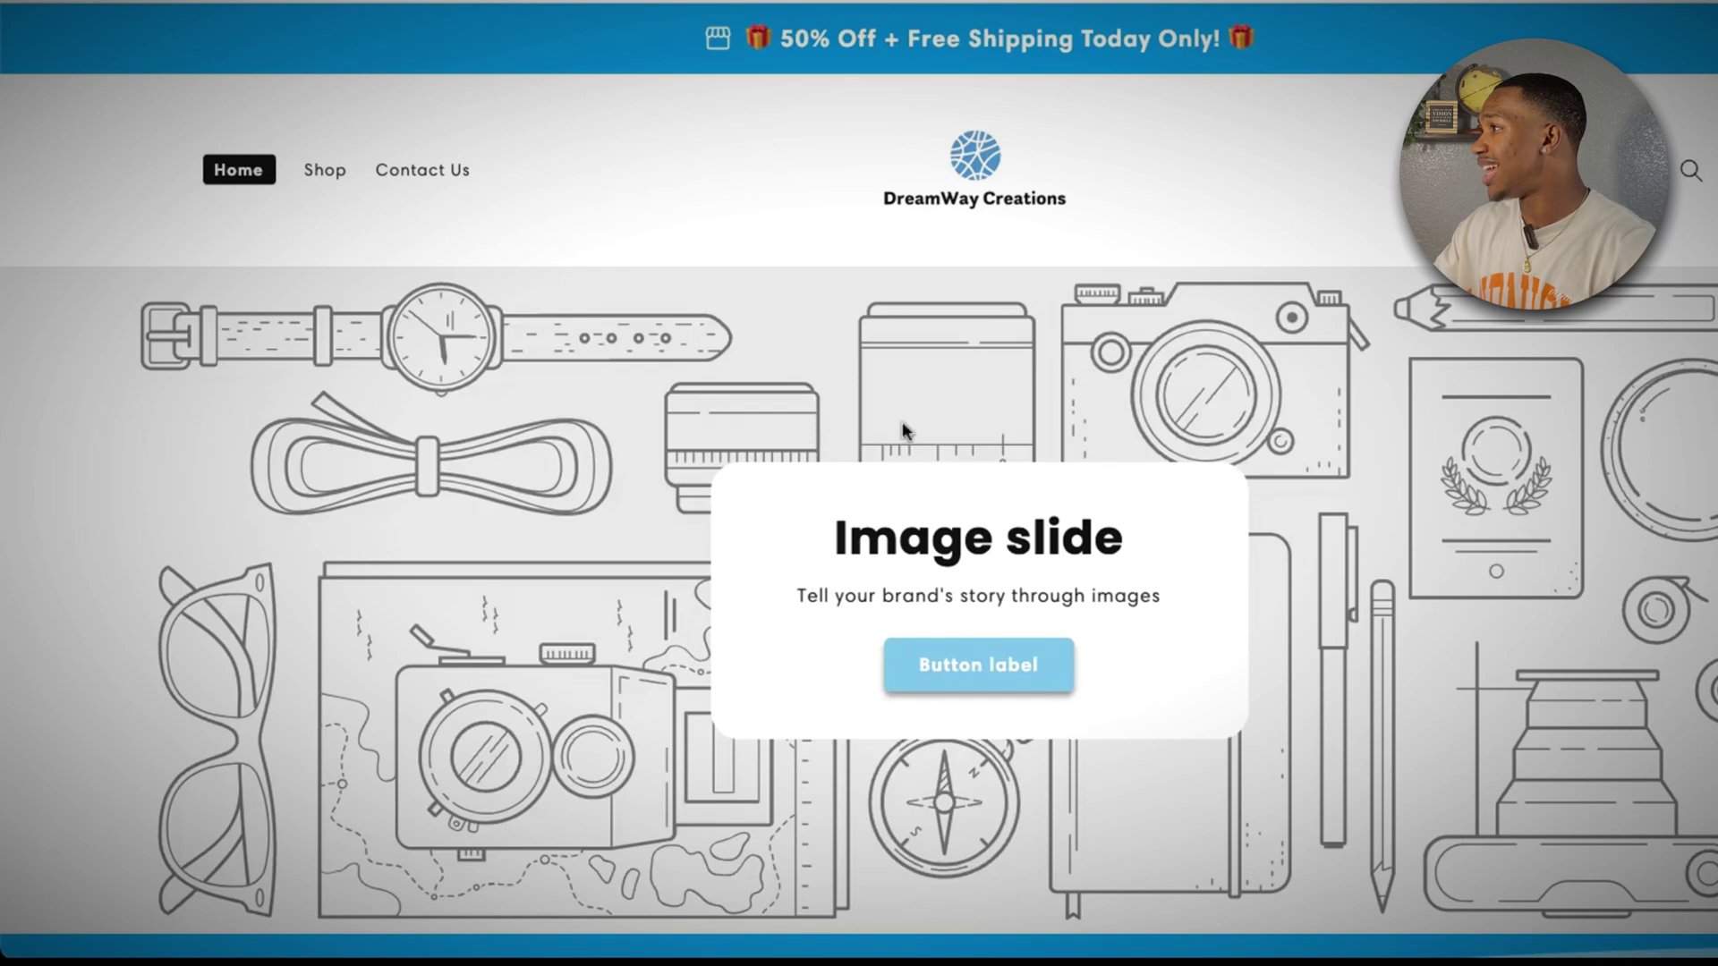
click(347, 179)
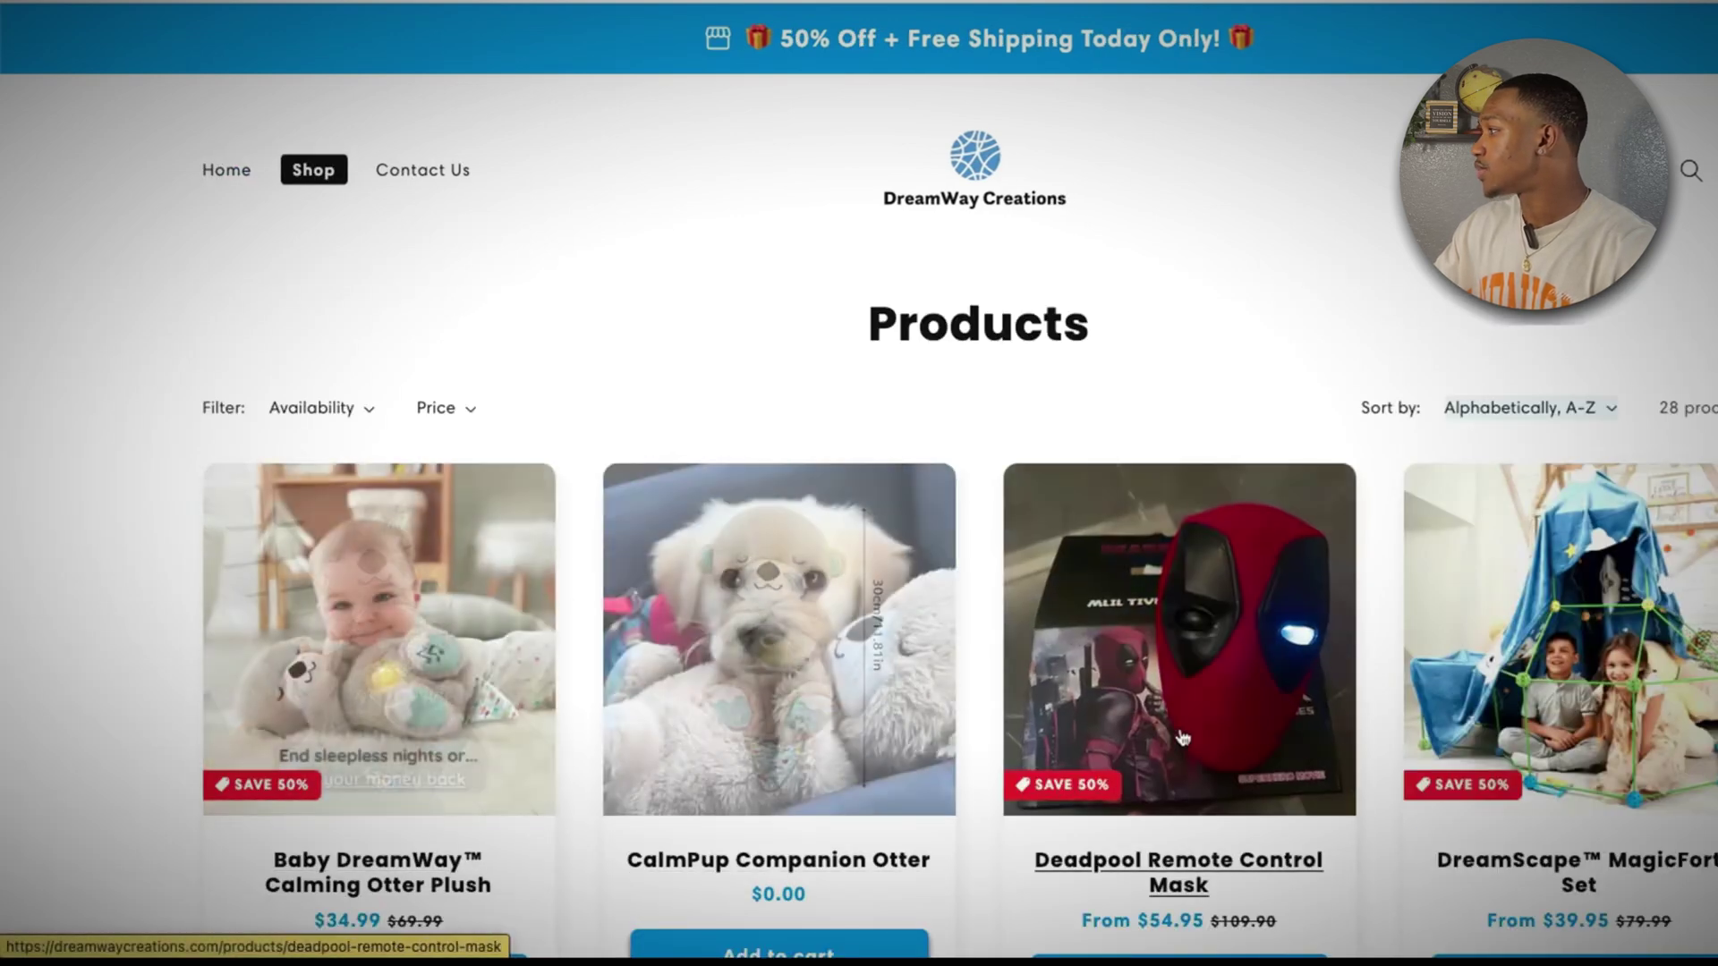
click(1181, 739)
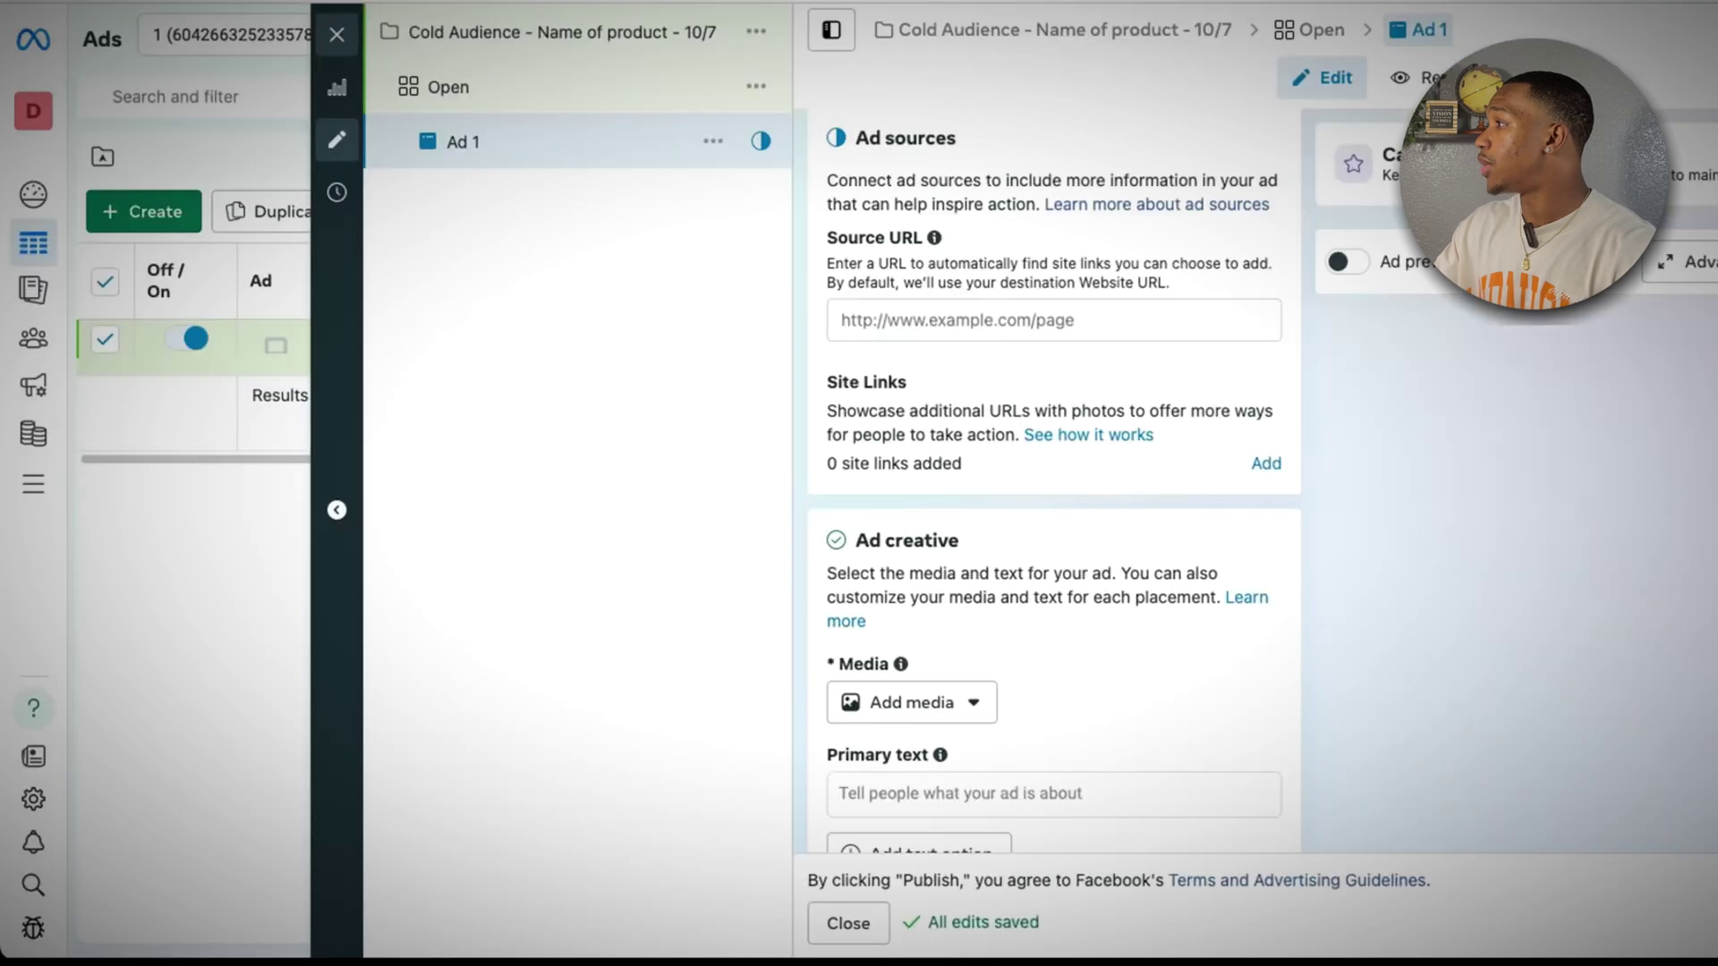
click(898, 319)
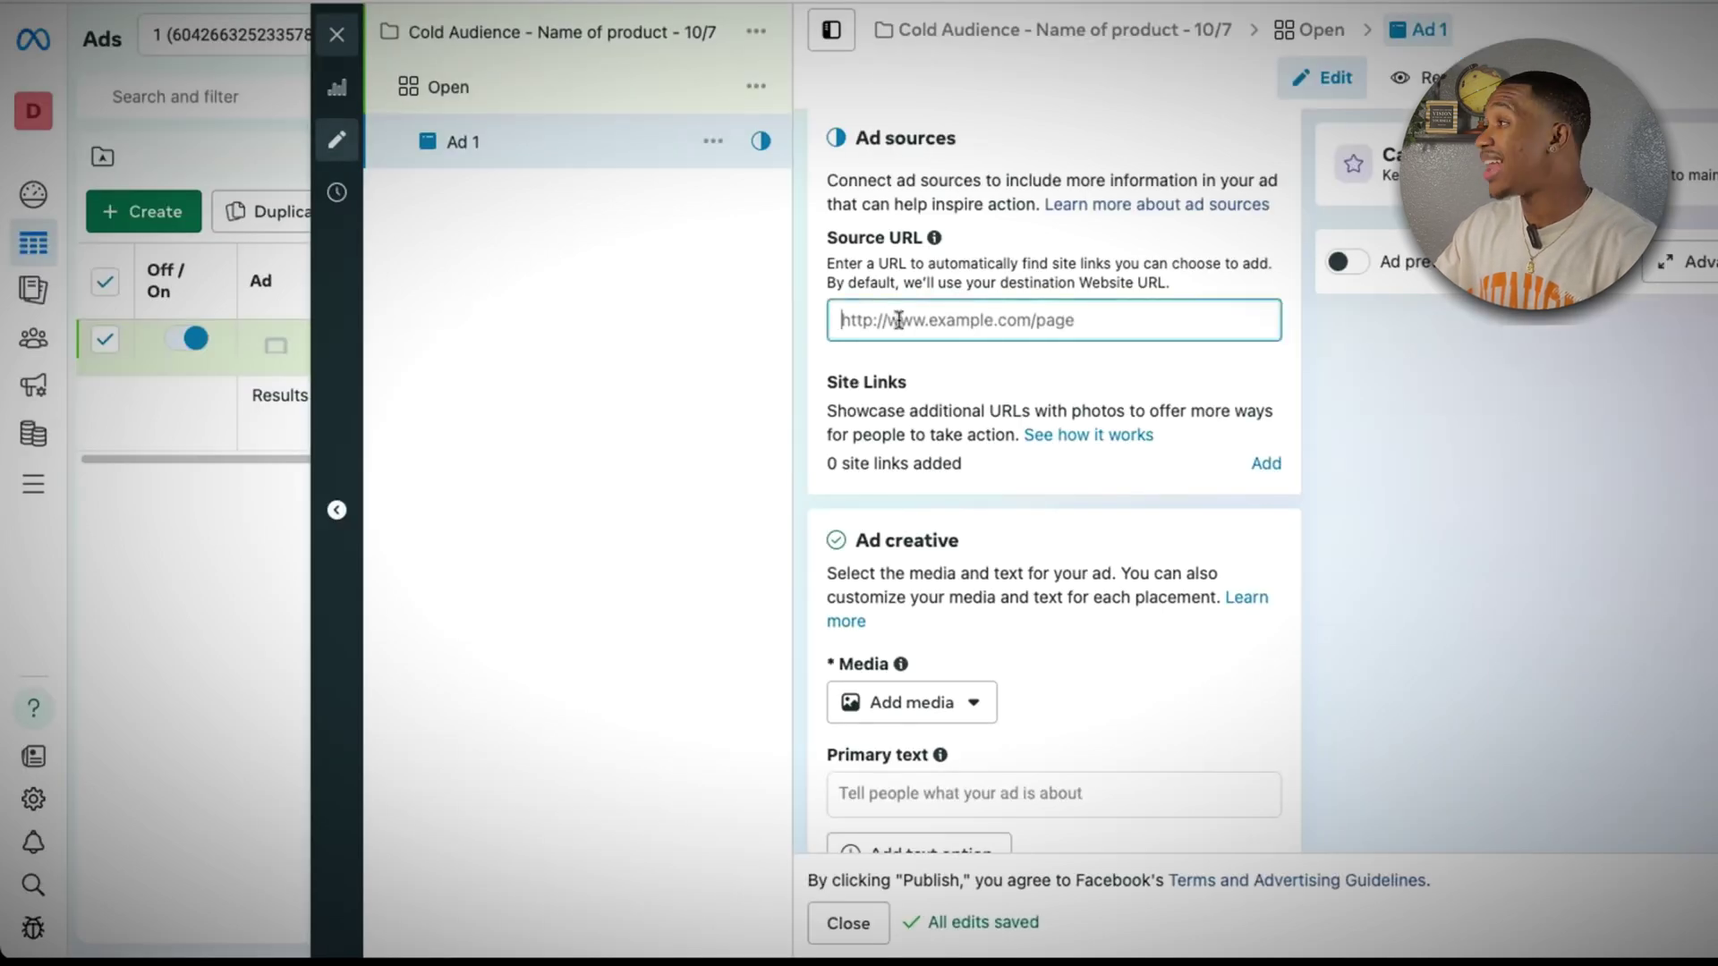
text(https://dreamwaycreations.com/products/deadpool-remote-control-mask)
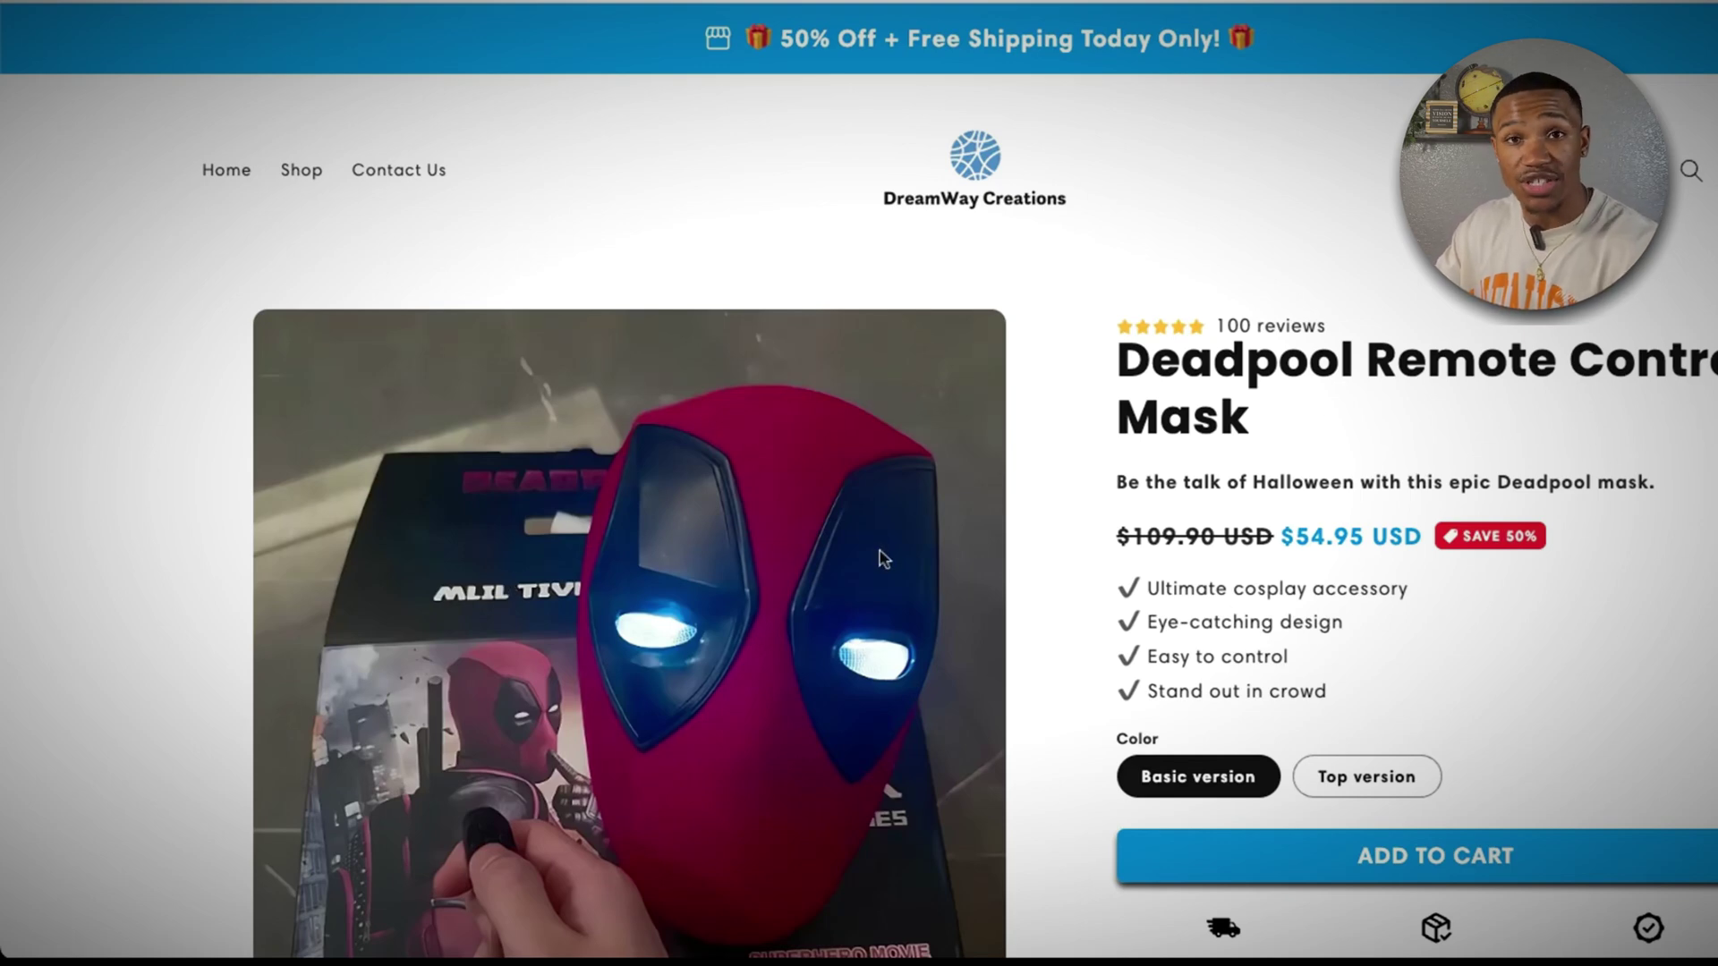
scroll(1119, 662, down, 15)
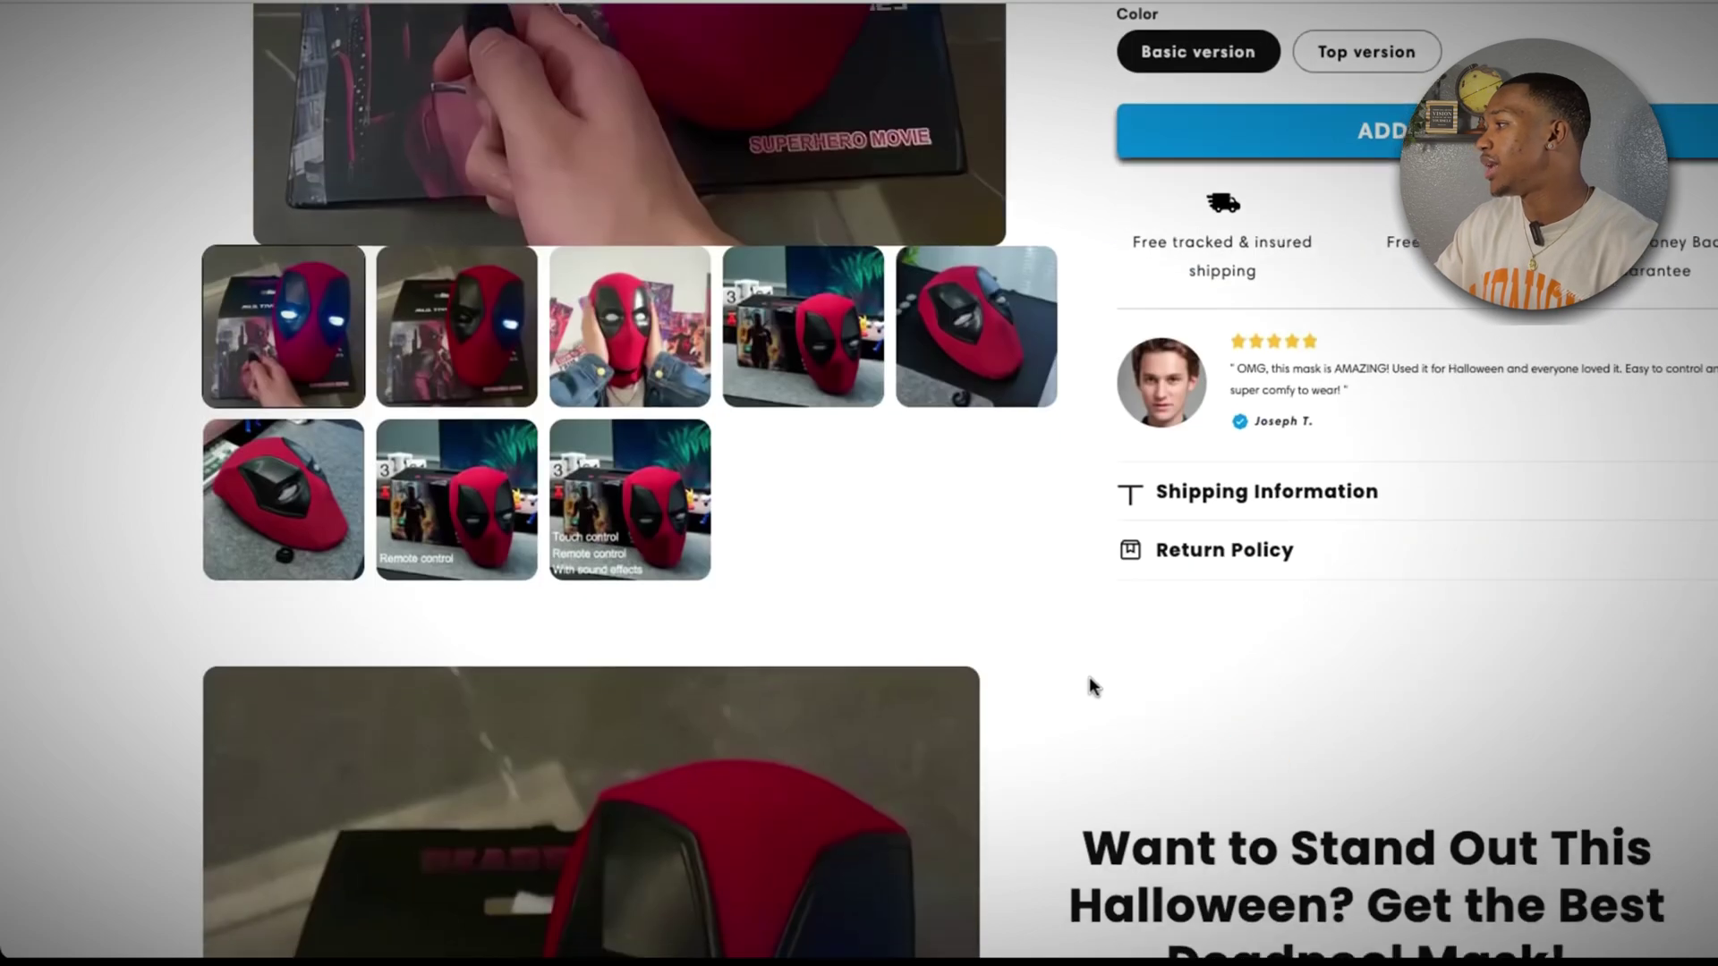
scroll(1088, 676, down, 15)
scroll(1088, 677, up, 20)
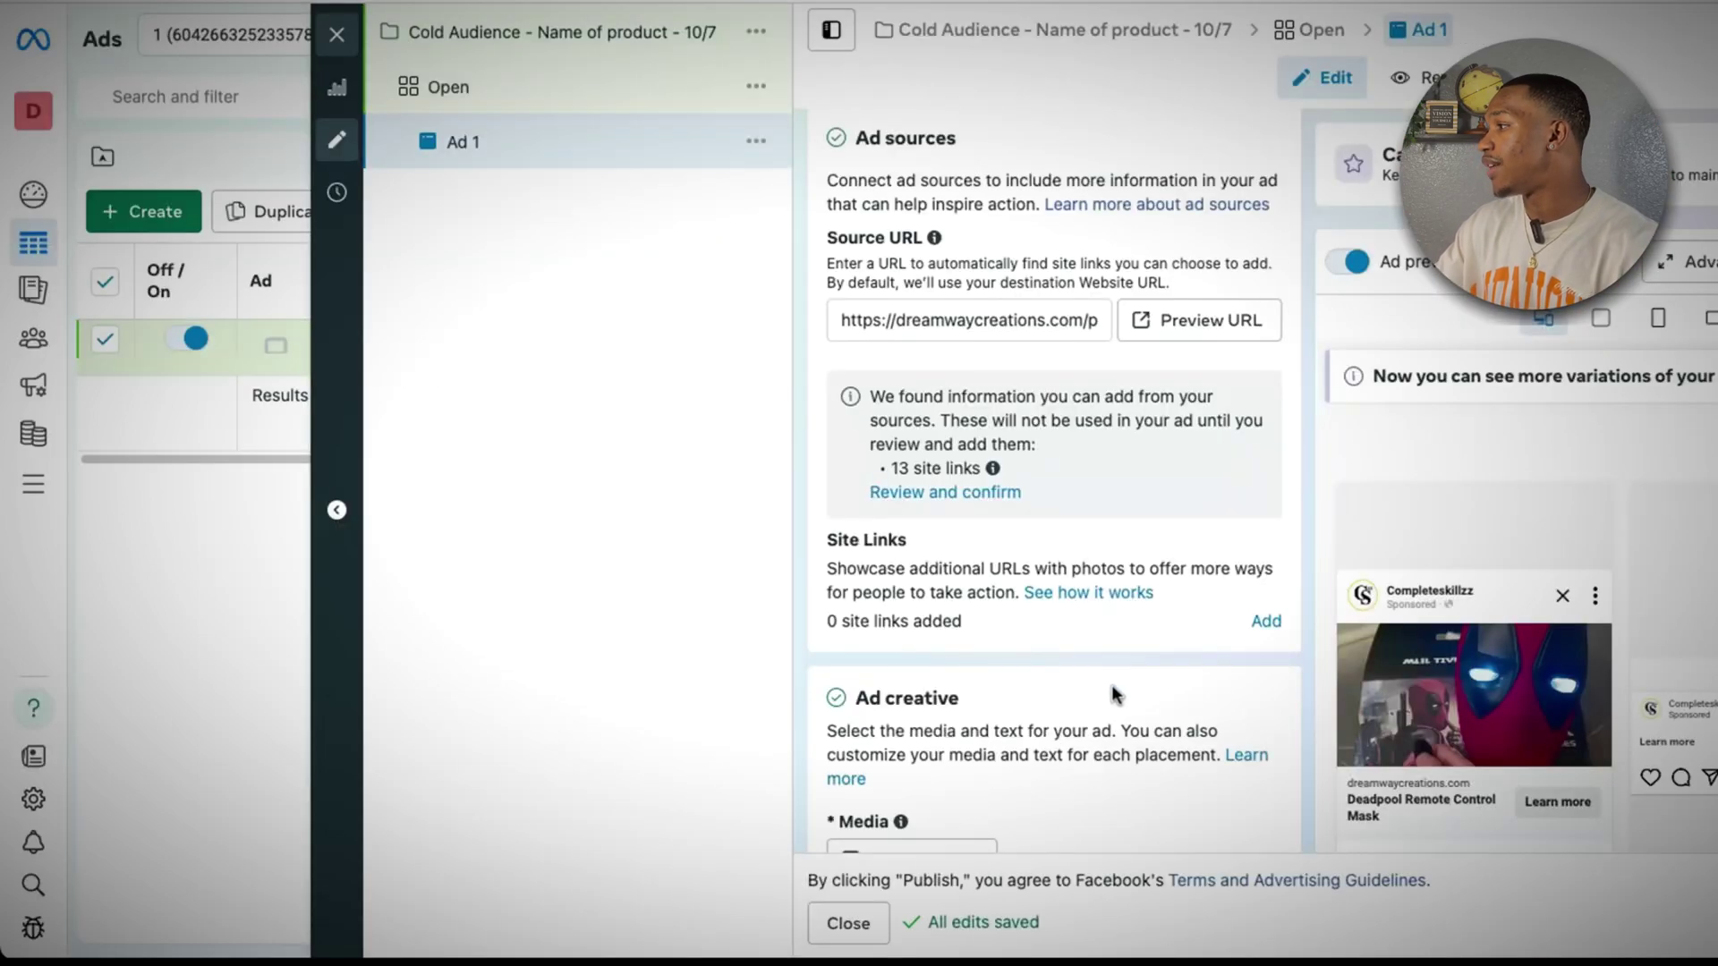
- Switch to PagePilot, open the Deadpool Remote Control Mask's Facebook ad creatives, and copy the text beginning "Meet the Deadpool Remote Control Mask"
scroll(1076, 684, down, 5)
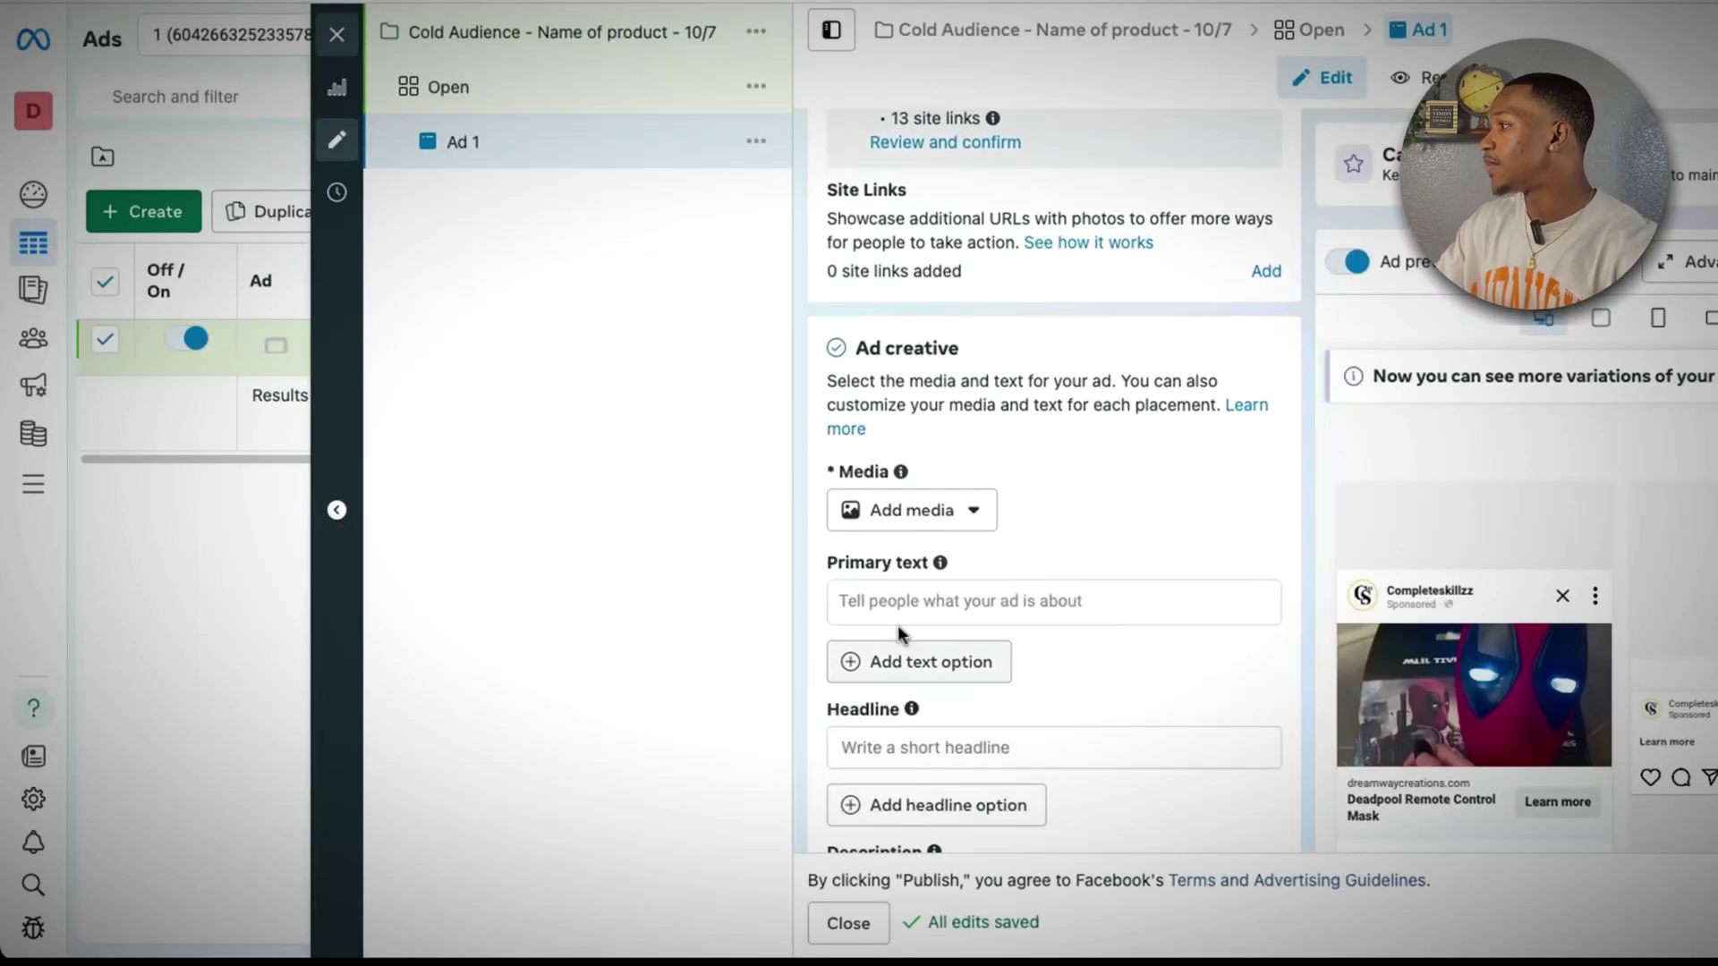
click(987, 607)
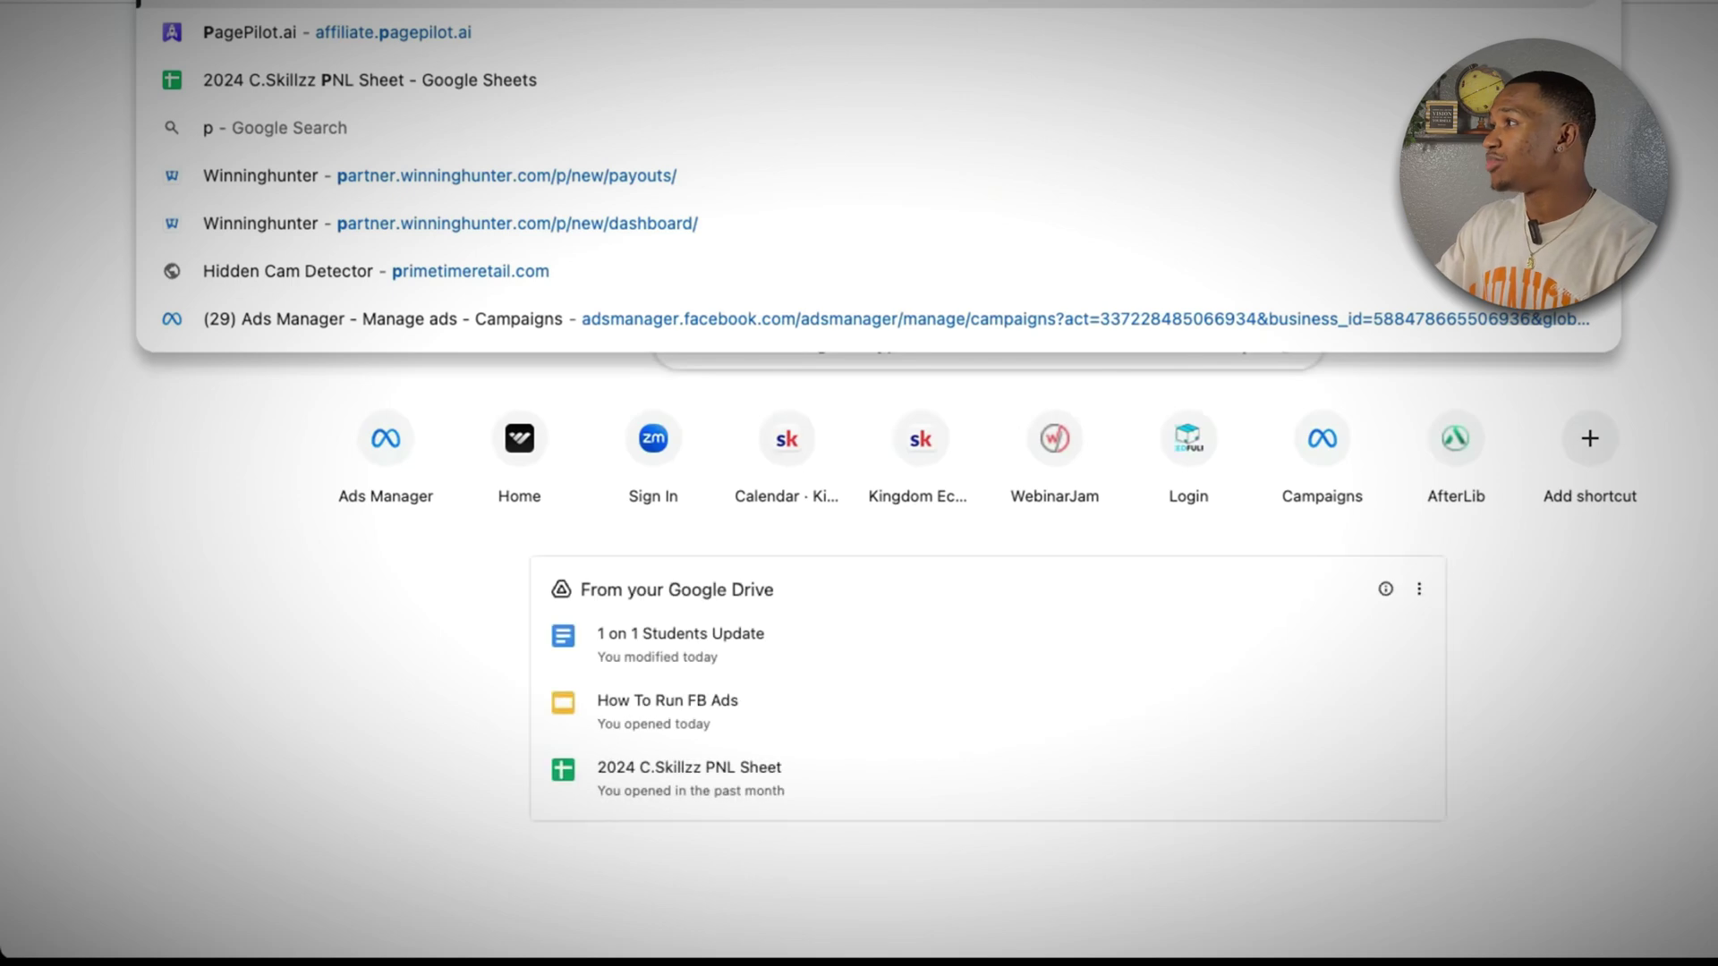
key(Escape)
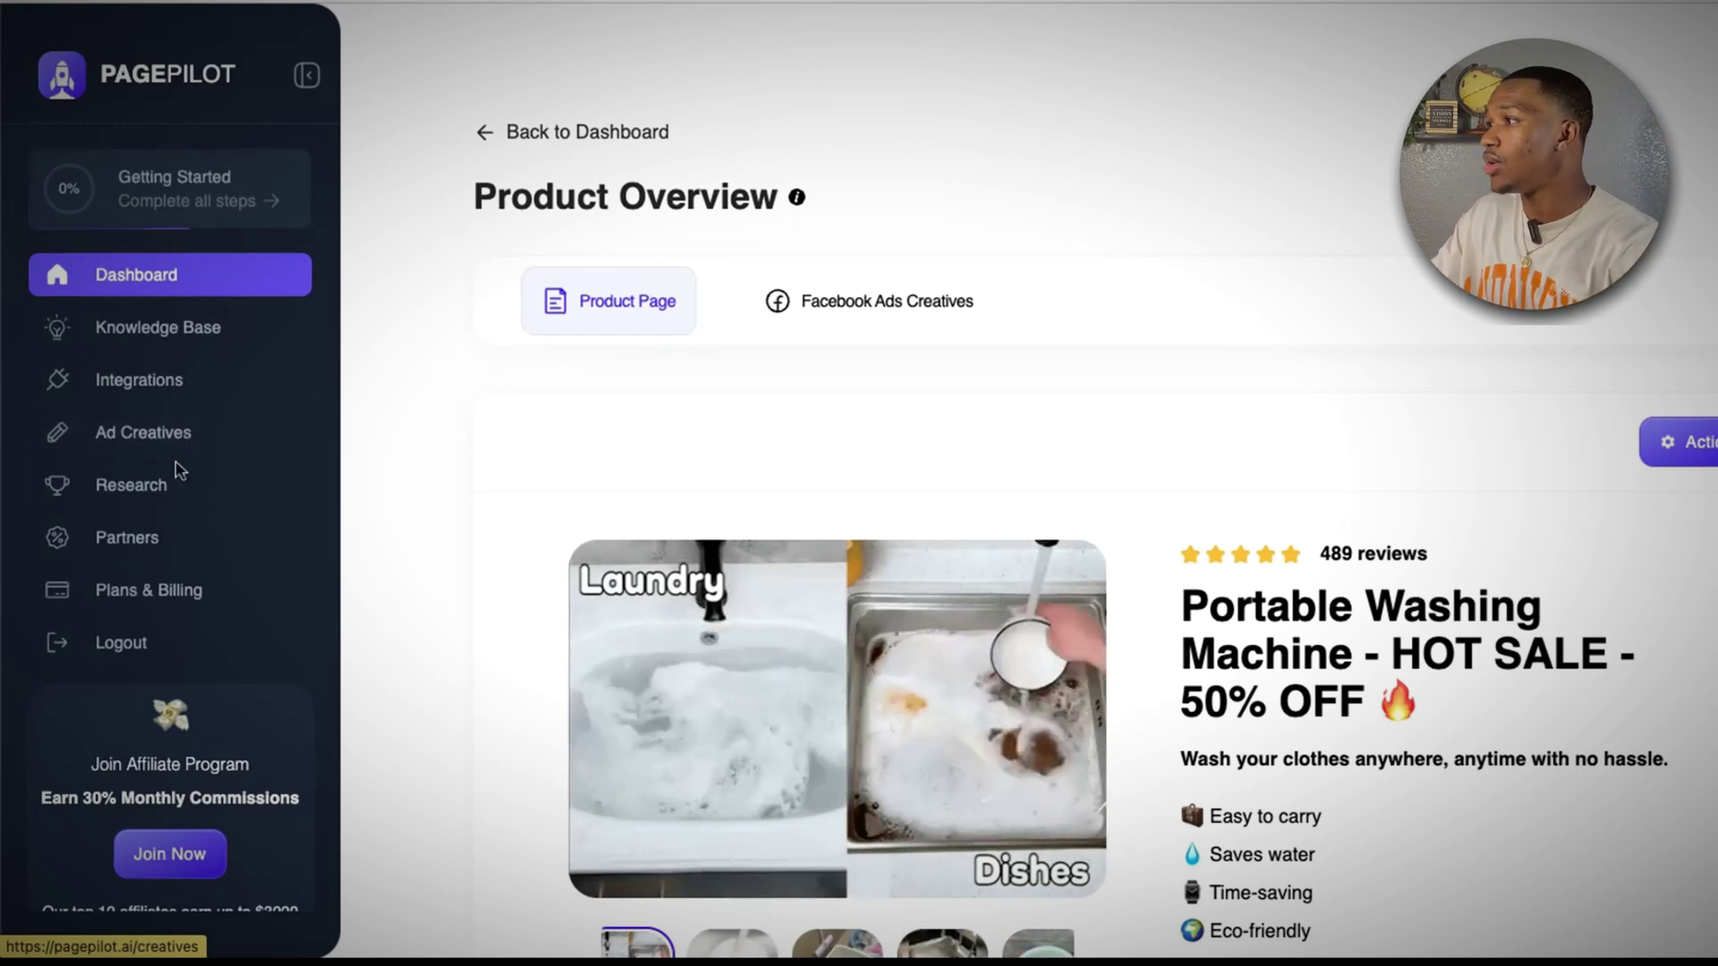
click(178, 451)
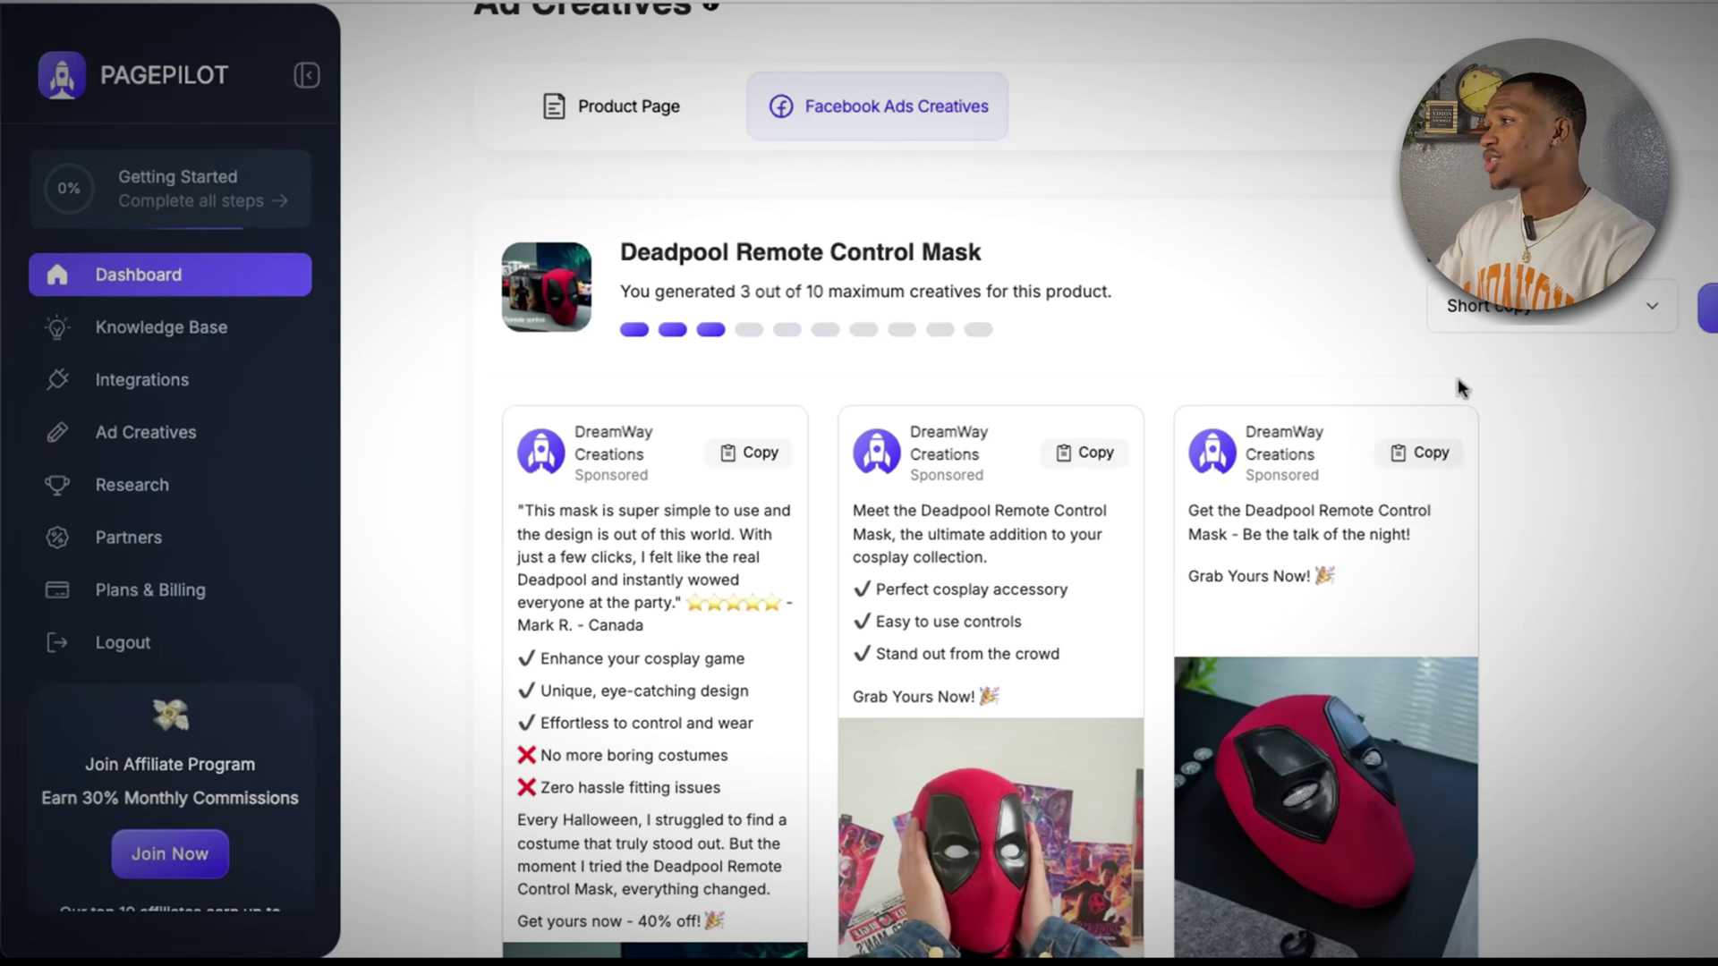
scroll(795, 571, down, 1)
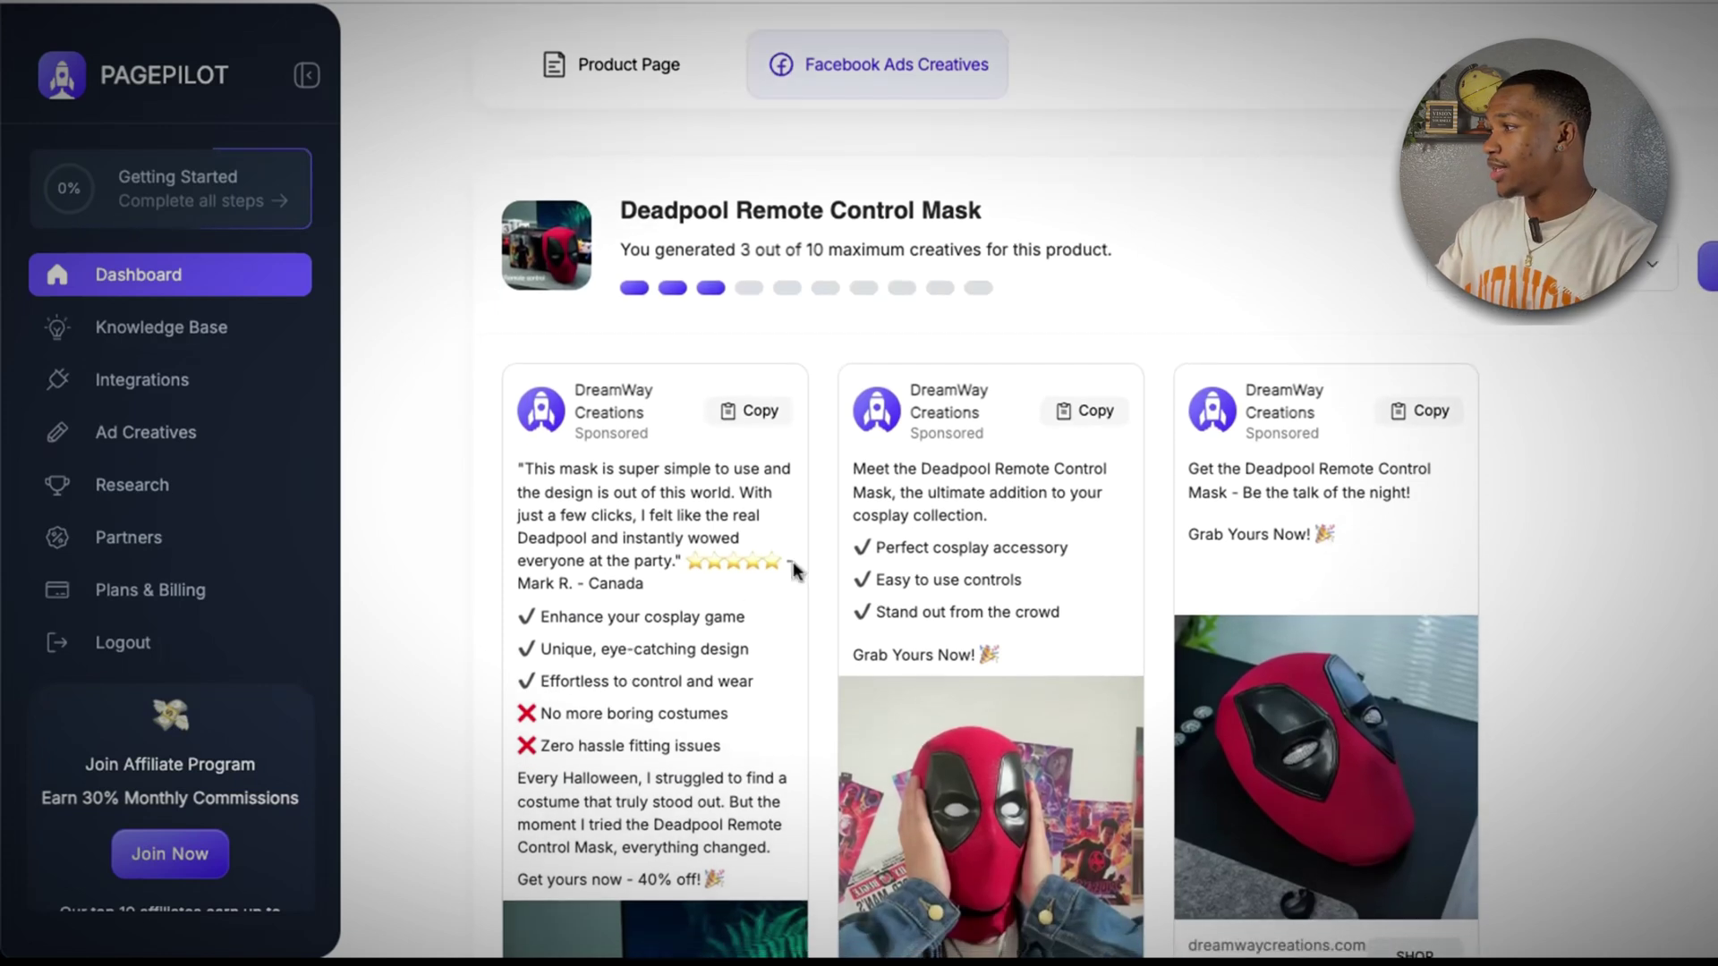
click(1071, 413)
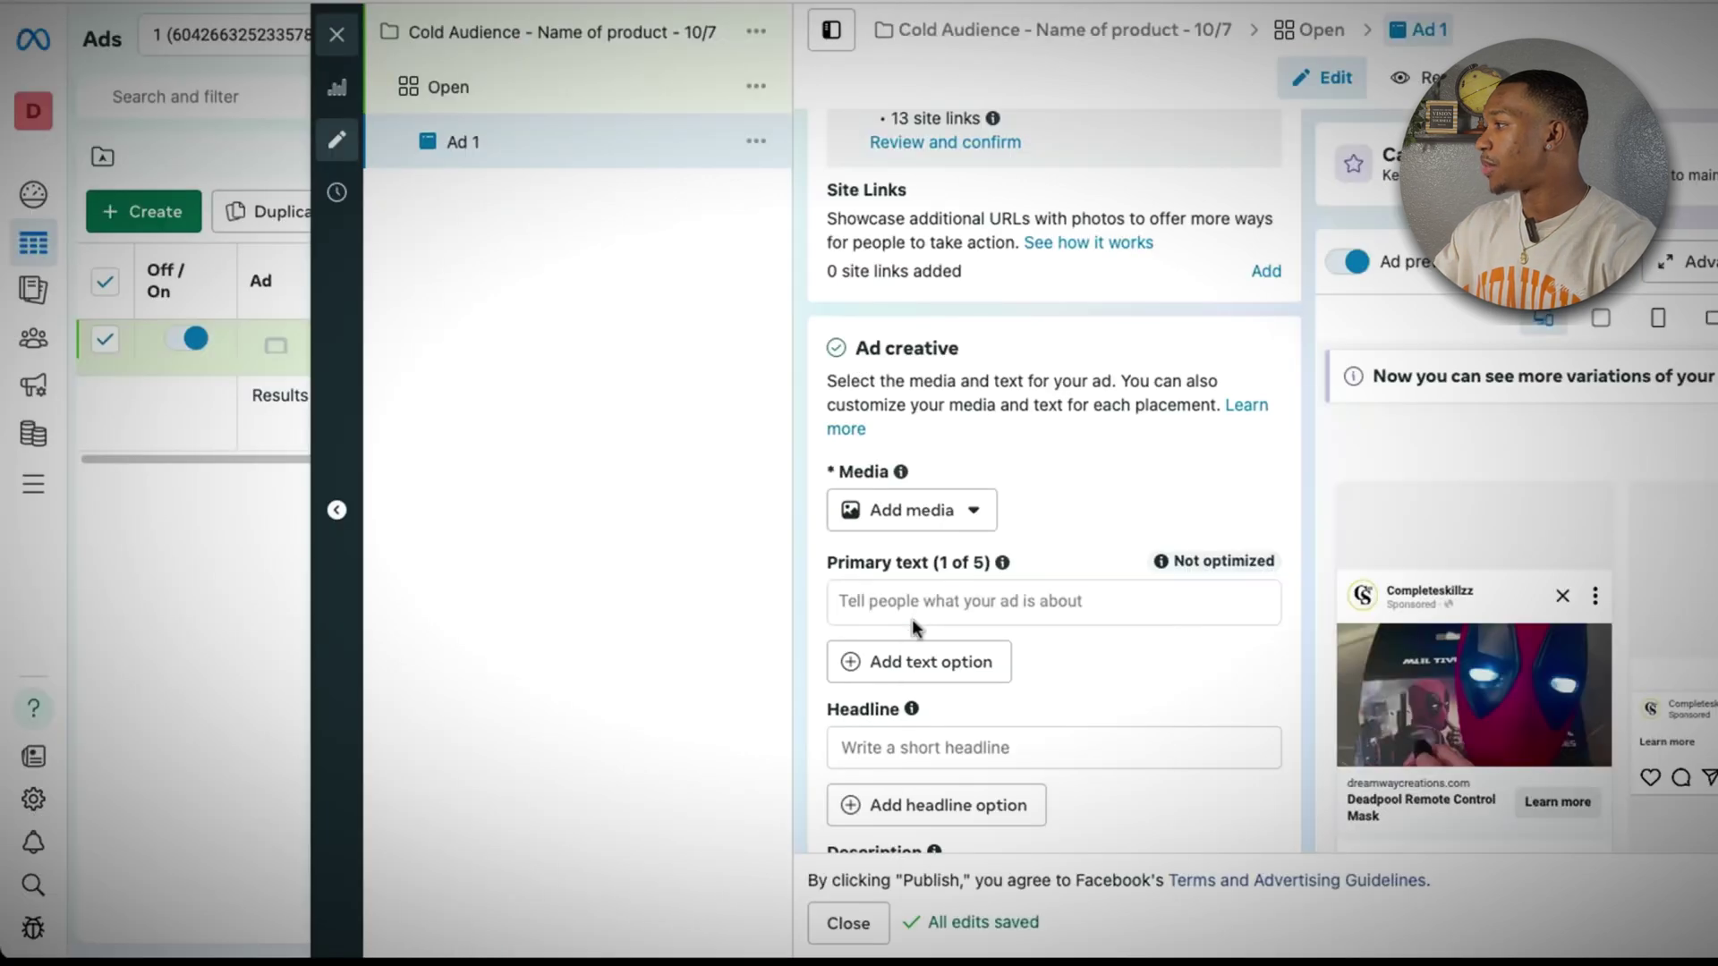
- Paste the copied Deadpool mask copy as the primary text of Ad 1 in Ads Manager
right_click(902, 608)
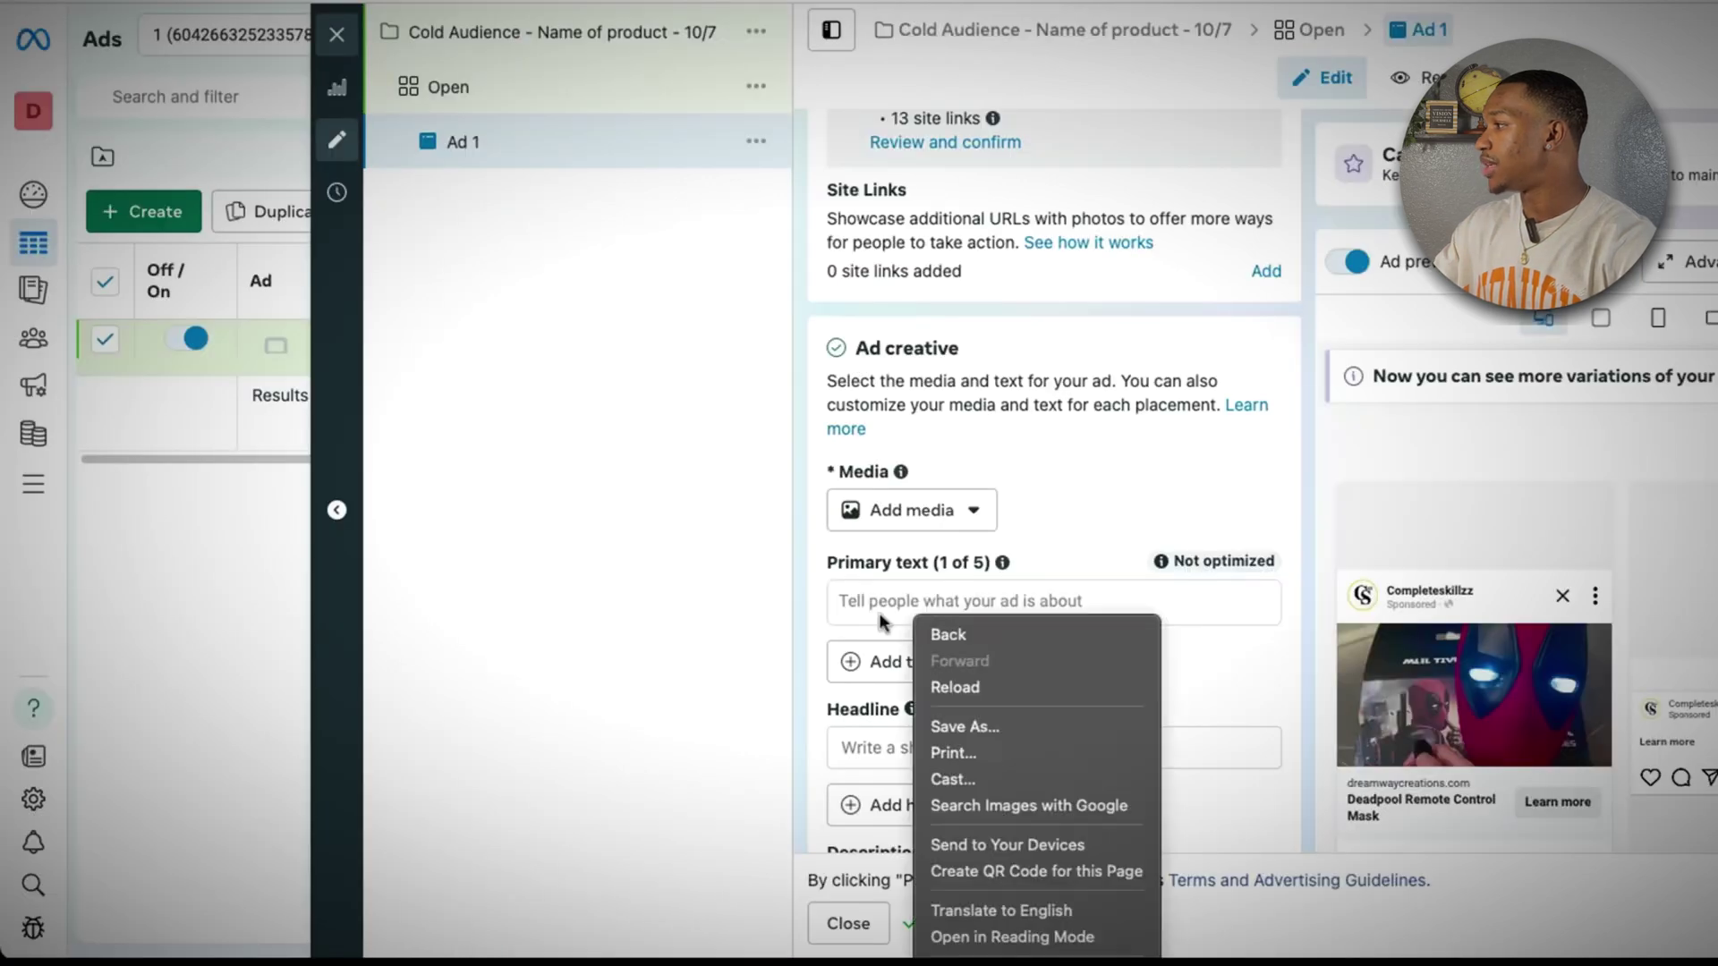
click(871, 606)
right_click(871, 604)
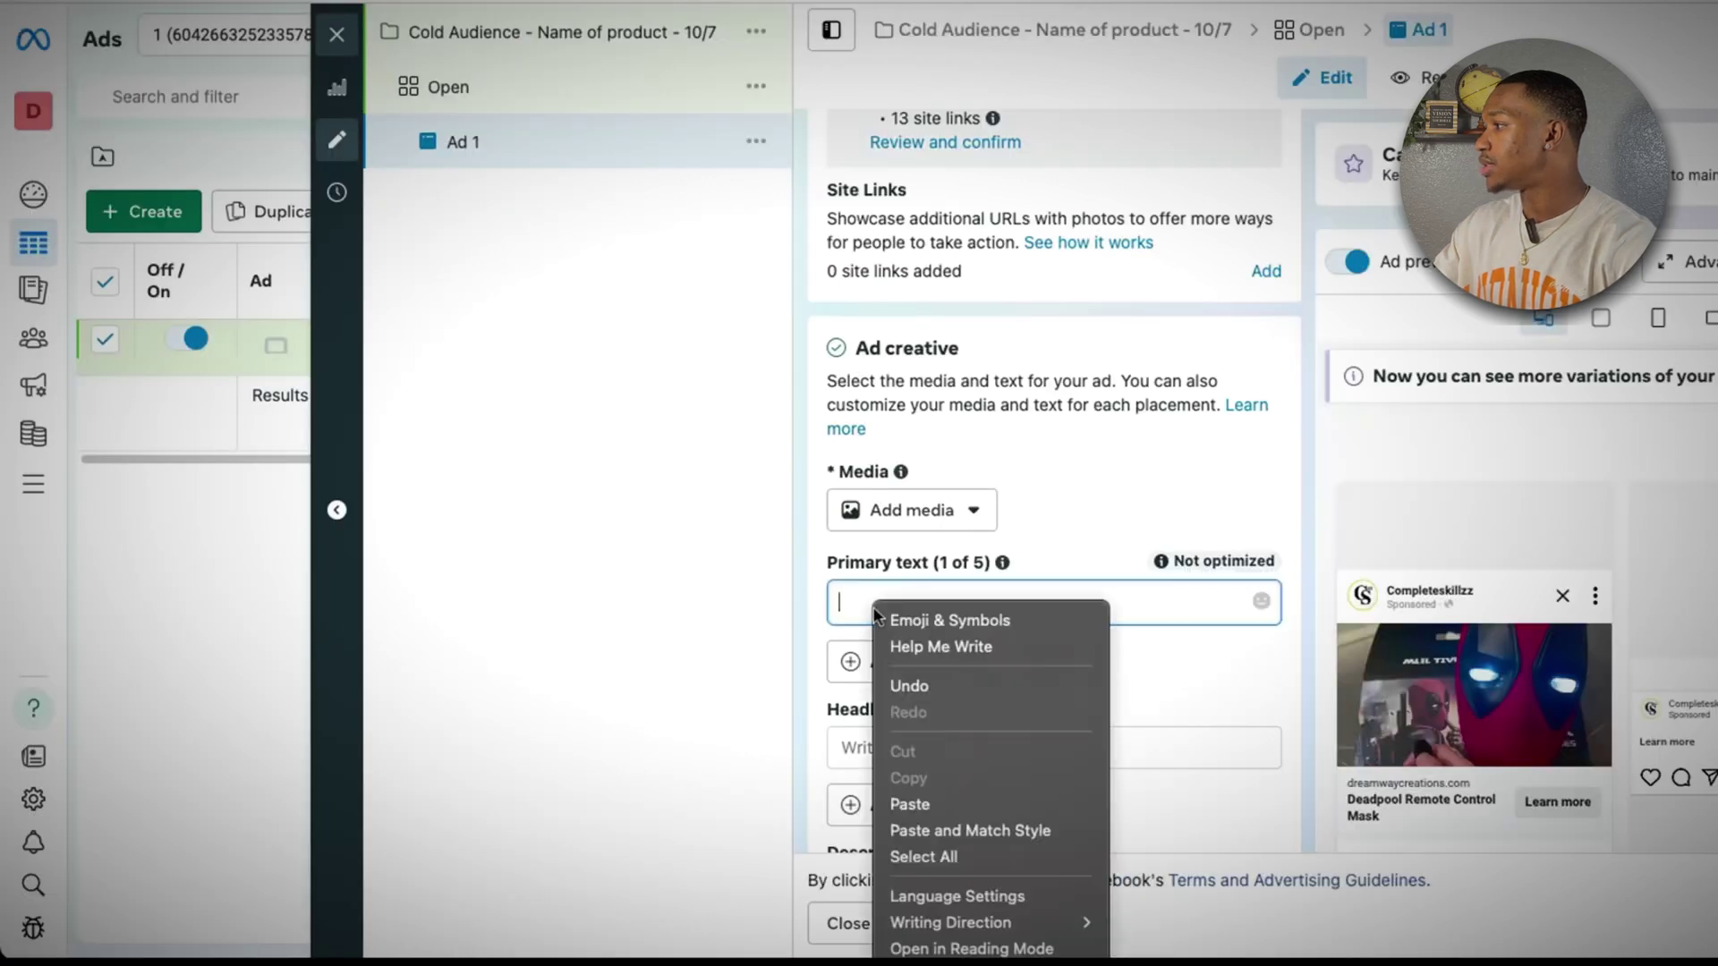
click(931, 800)
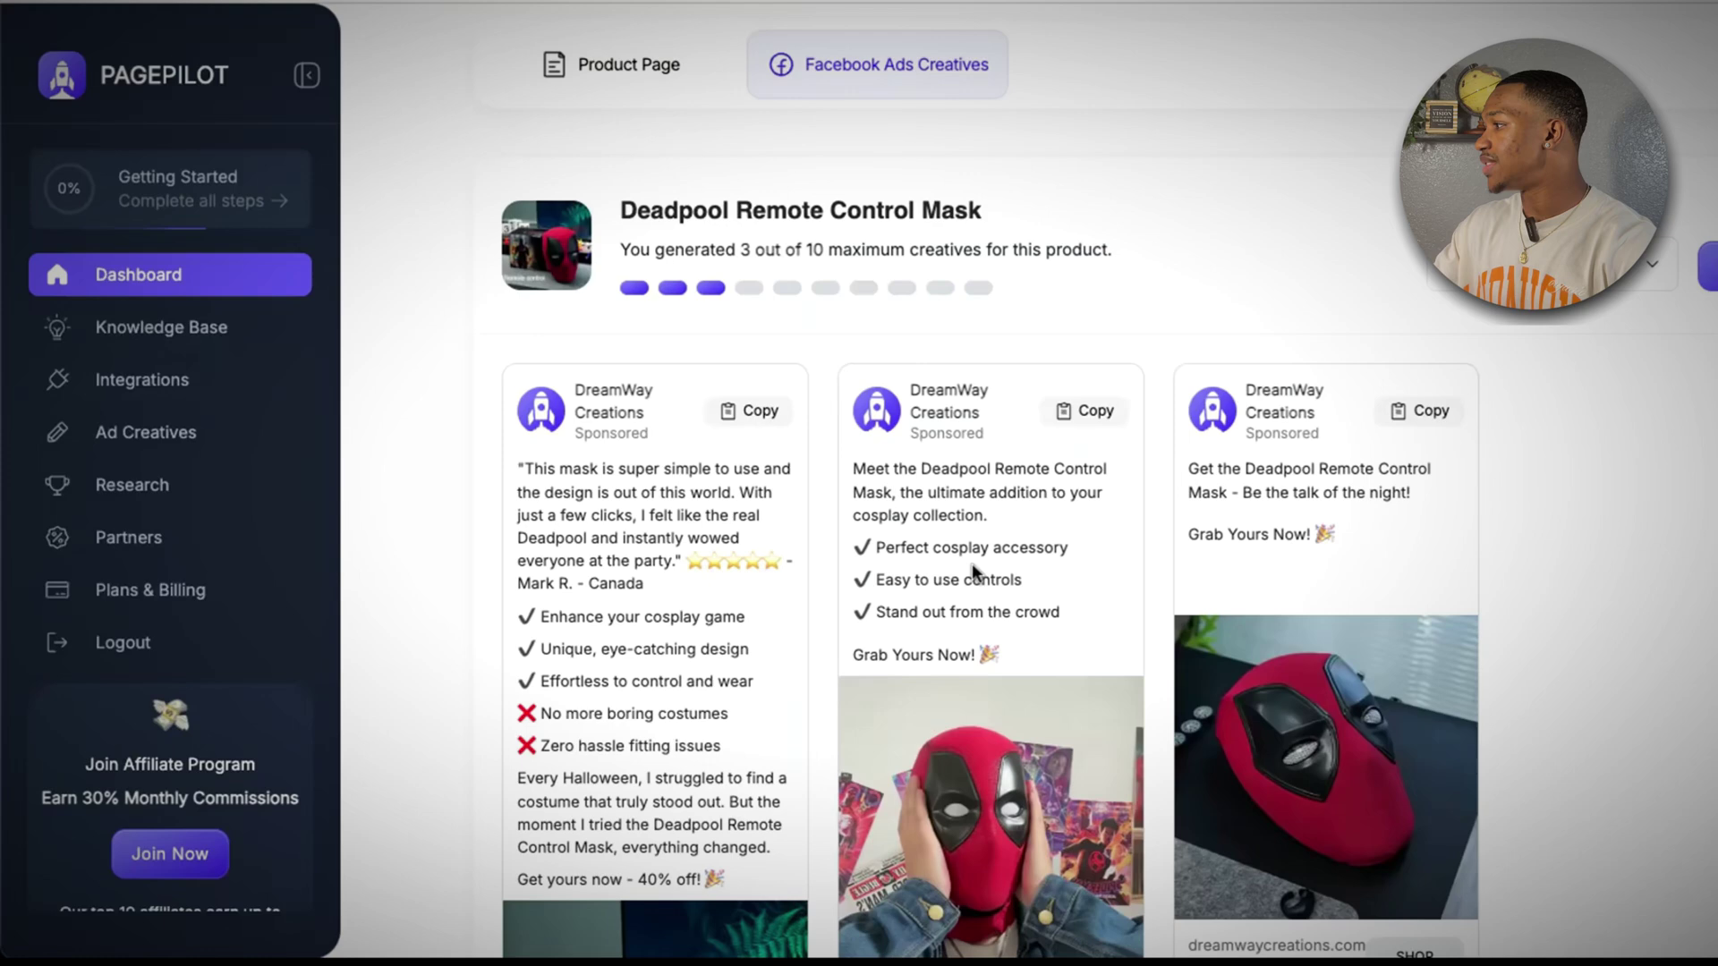
- Copy the "Ultimate Deadpool Mask" headline with its emojis from the middle PagePilot creative and paste it as Ad 1's headline
scroll(895, 573, down, 5)
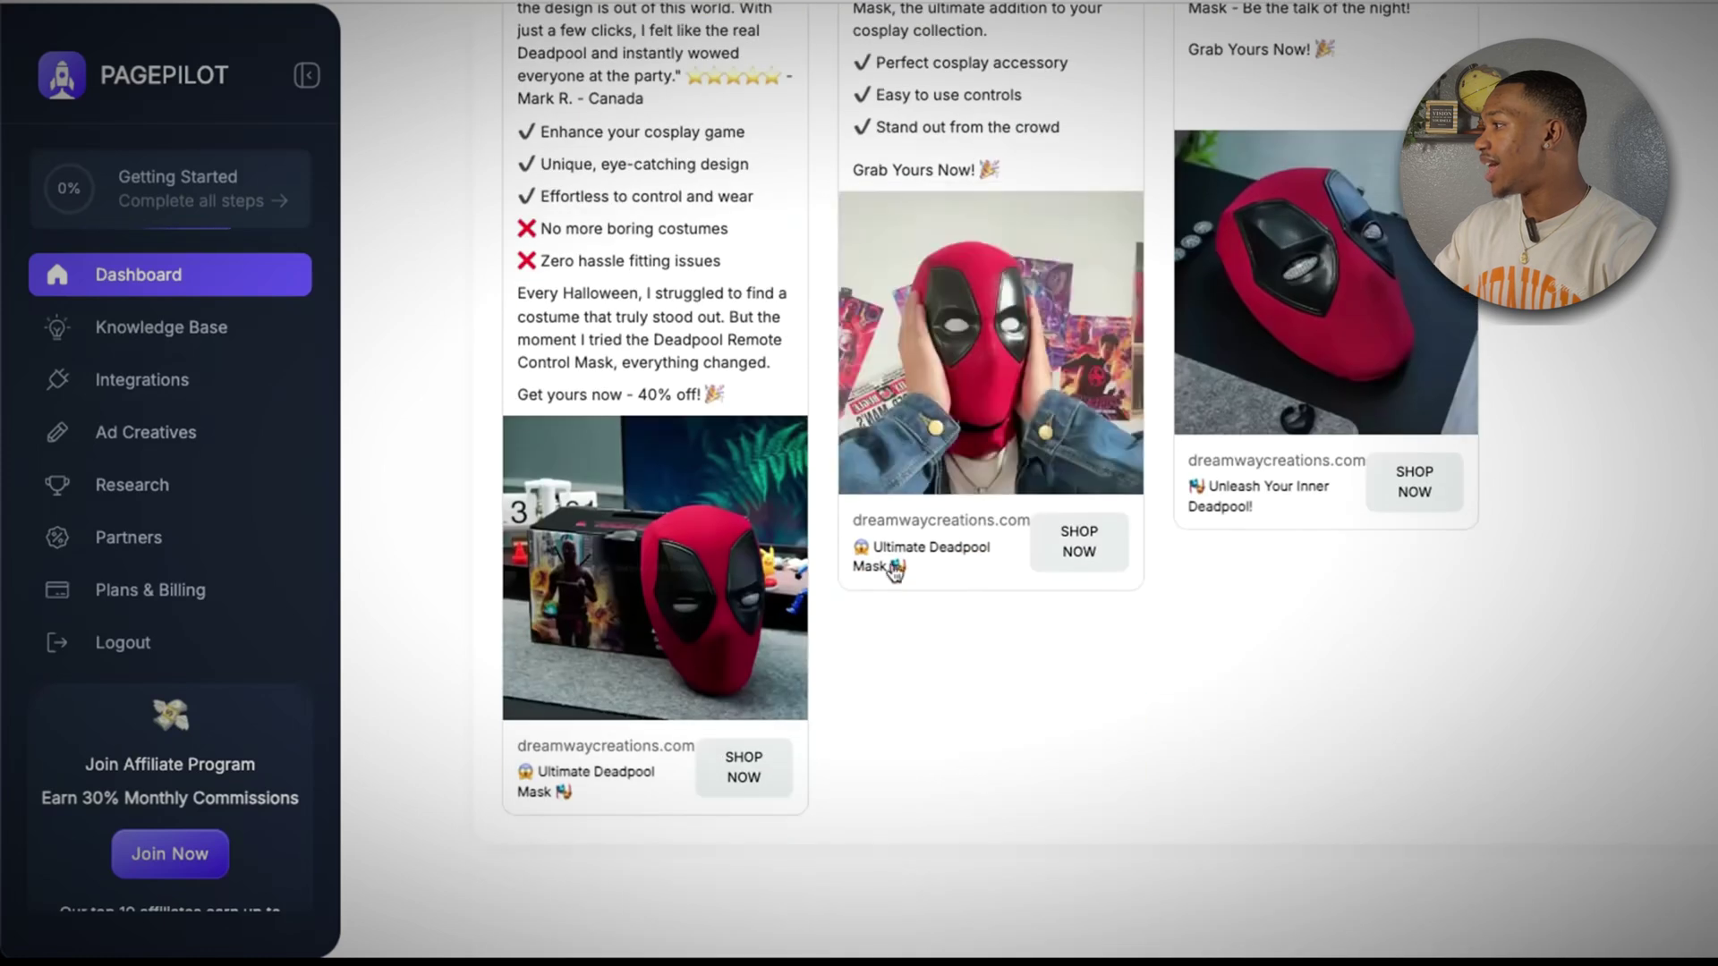
drag(944, 598, 851, 557)
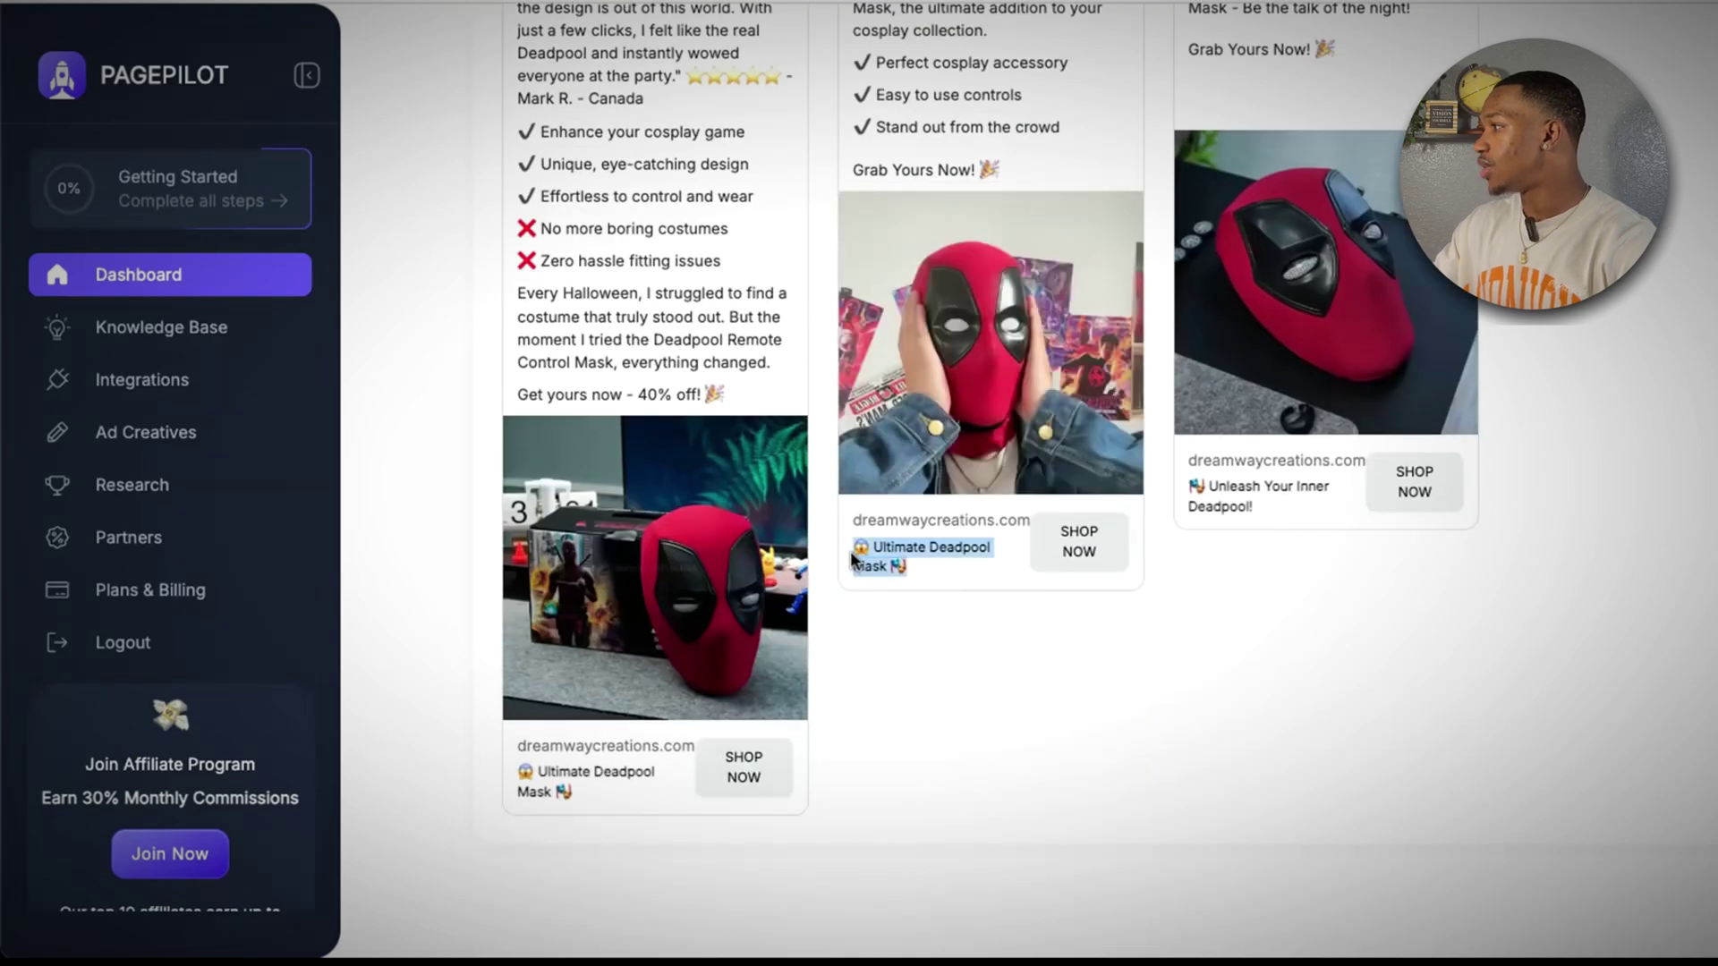
right_click(950, 555)
click(984, 611)
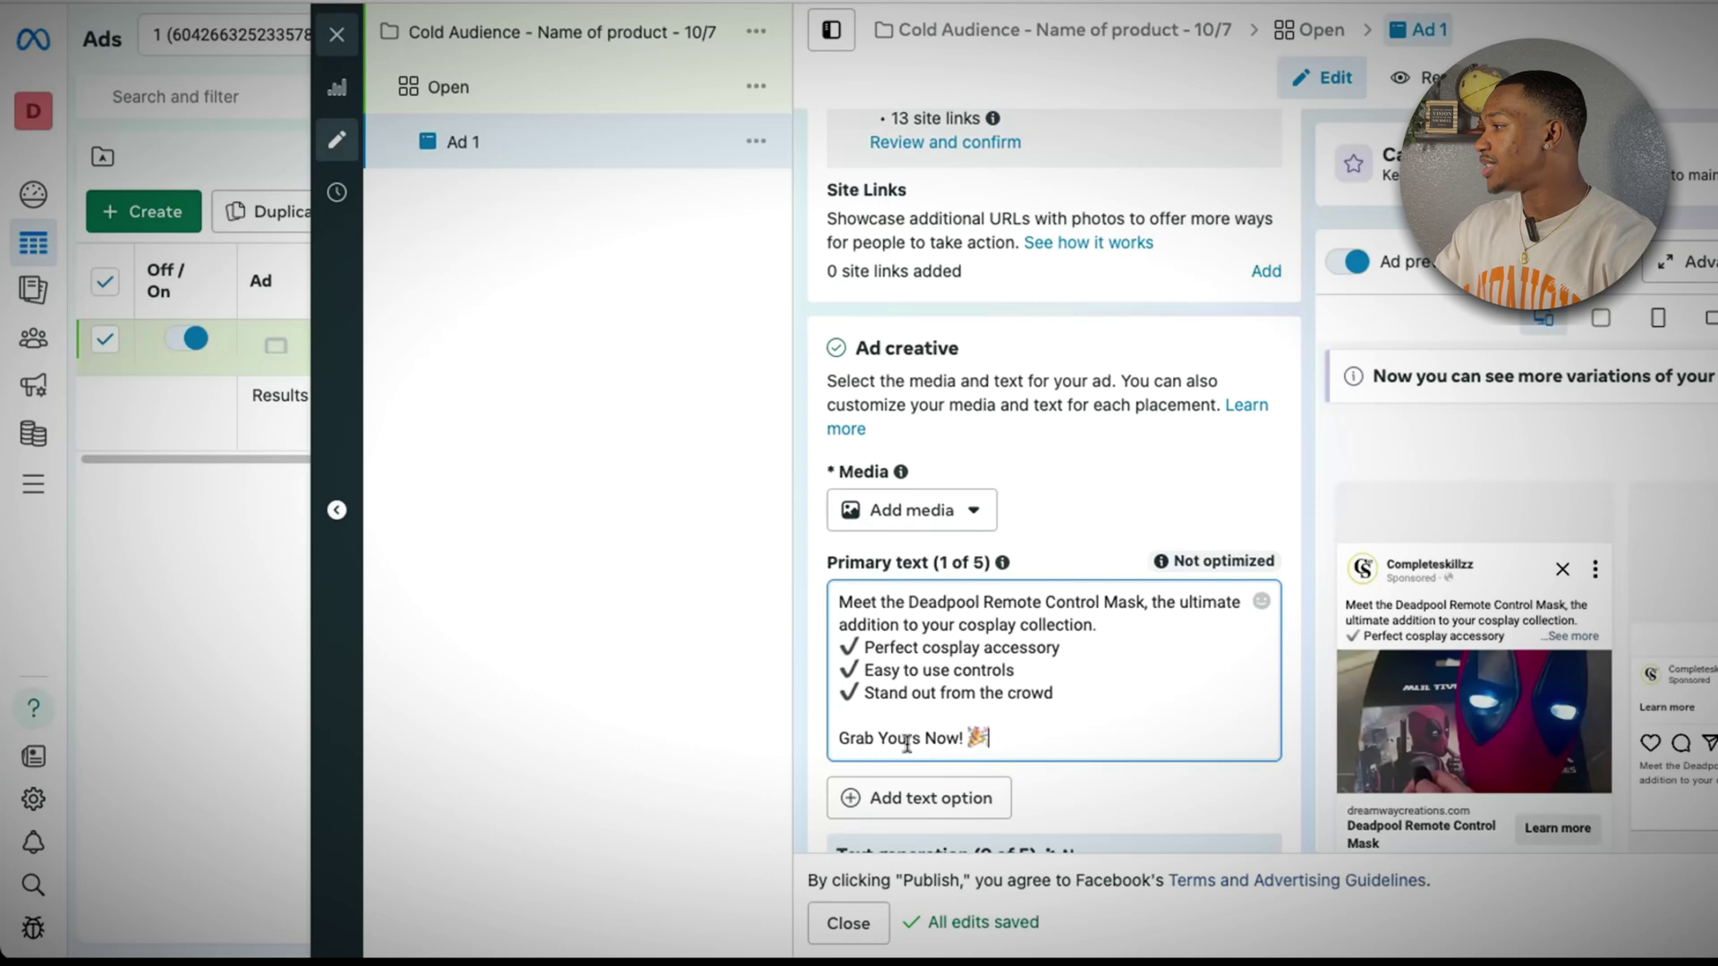
scroll(1059, 570, down, 5)
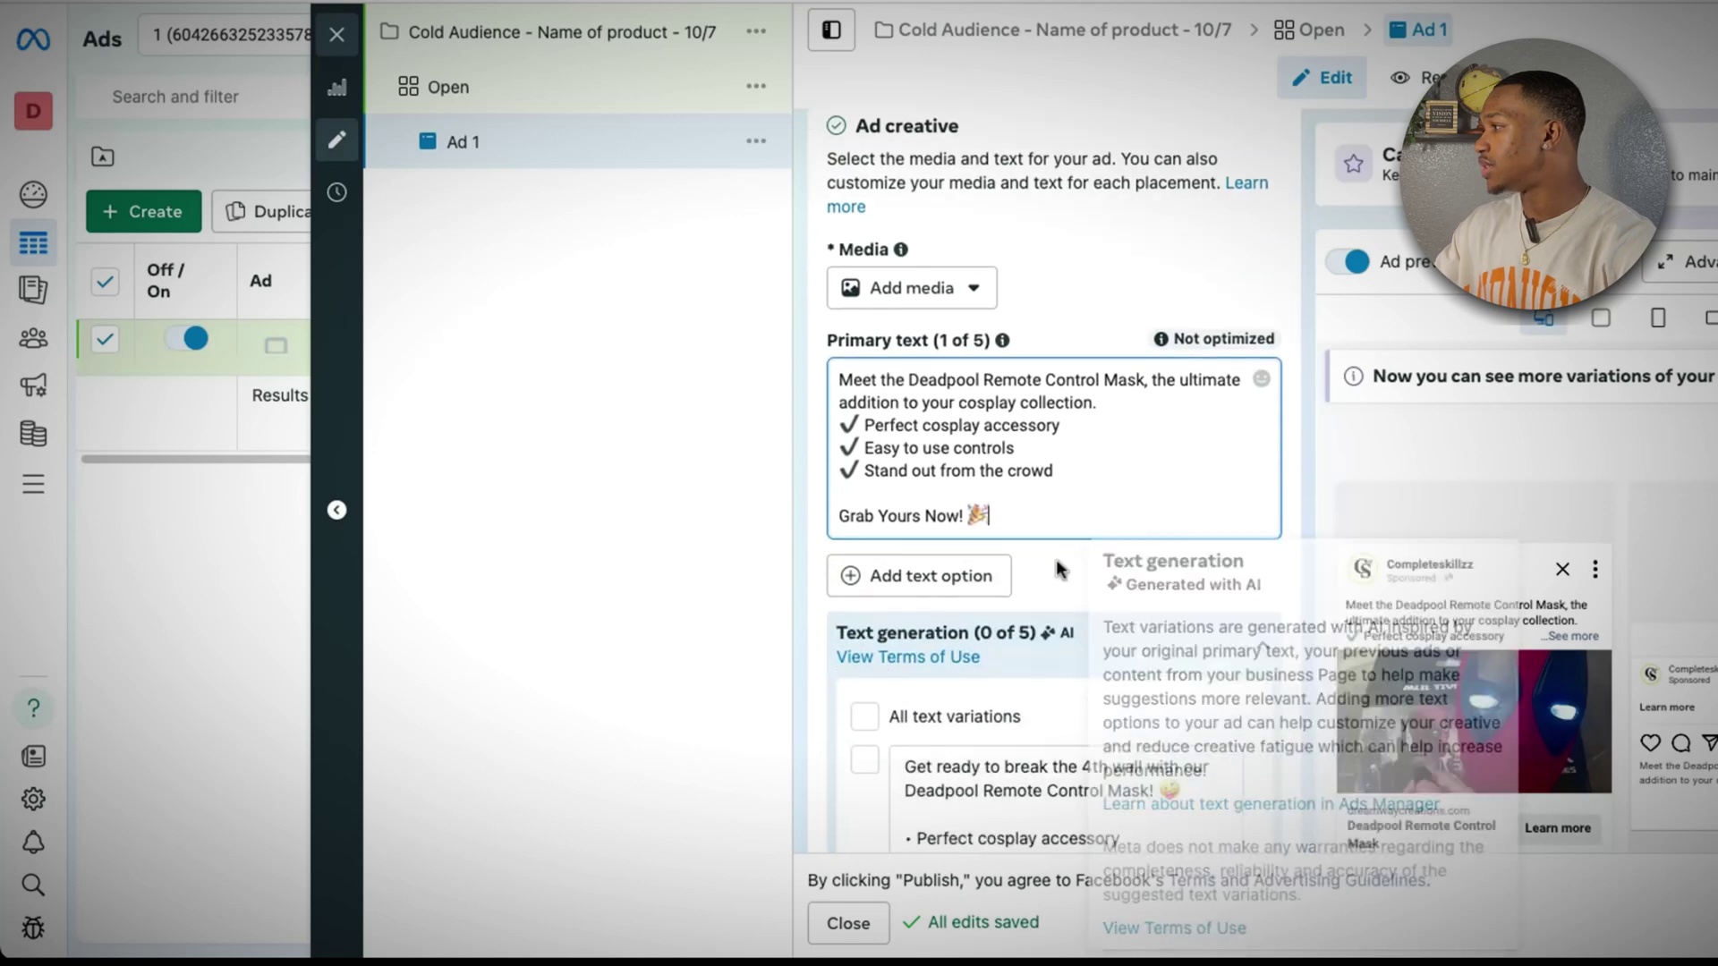
scroll(1058, 570, down, 10)
click(912, 347)
right_click(913, 348)
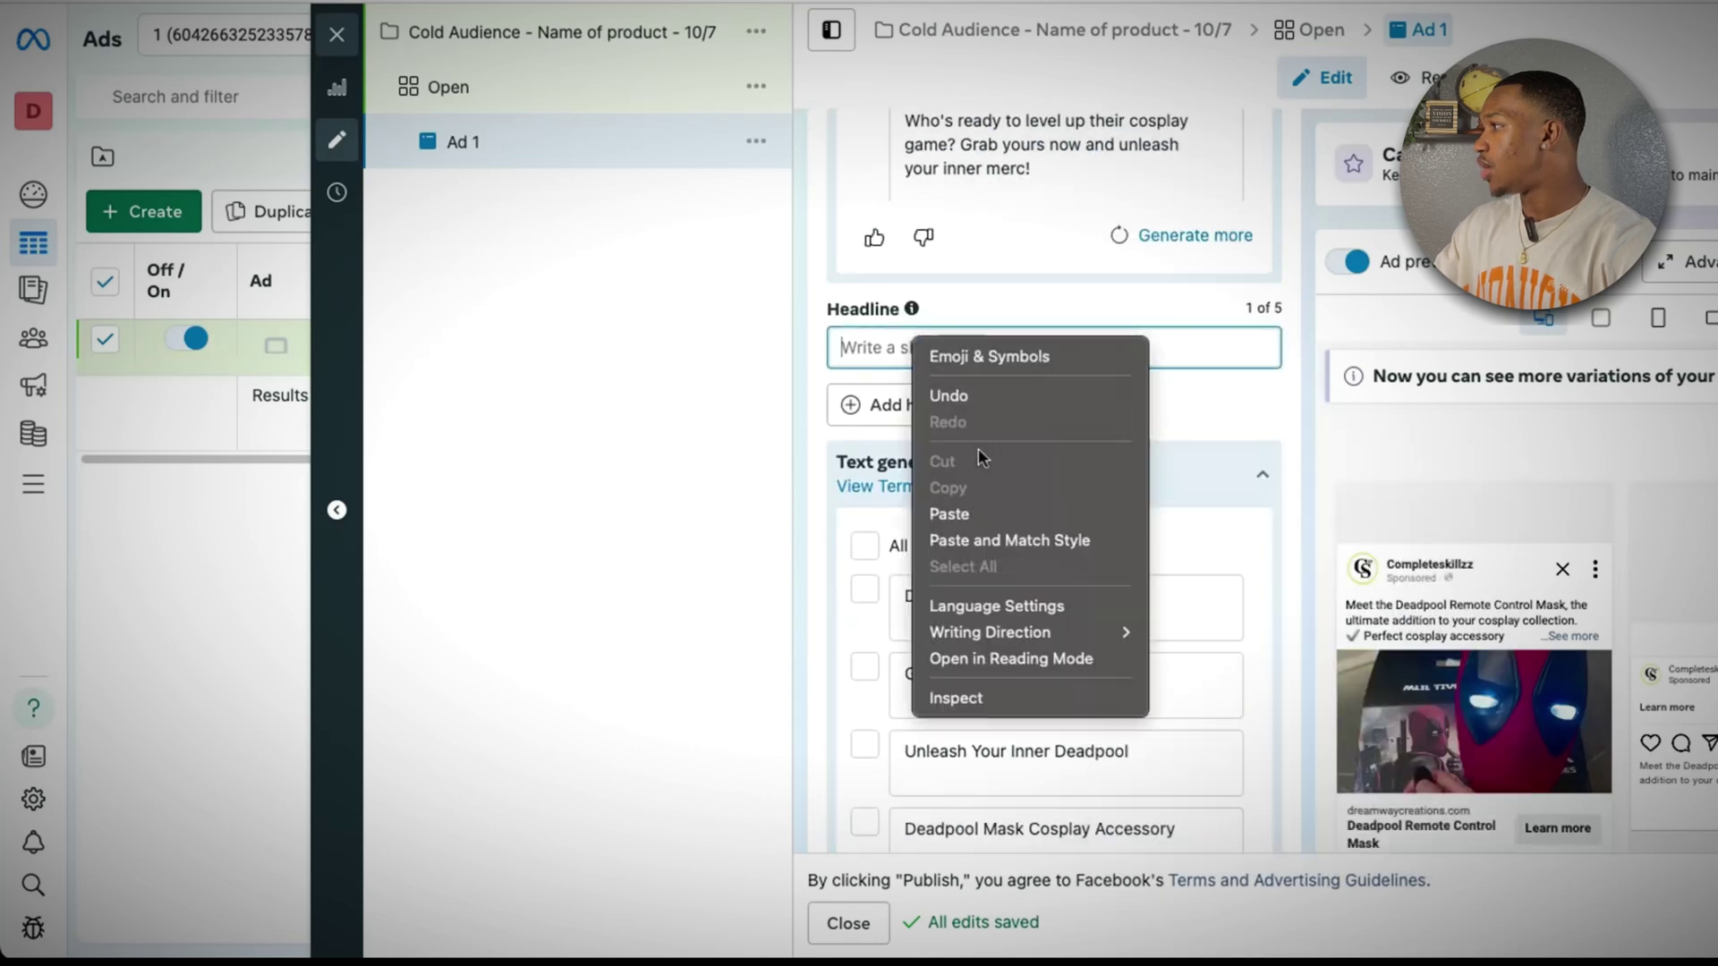
click(986, 513)
- Set the ad's call to action to "Shop now", leaving the description empty
scroll(1184, 376, down, 7)
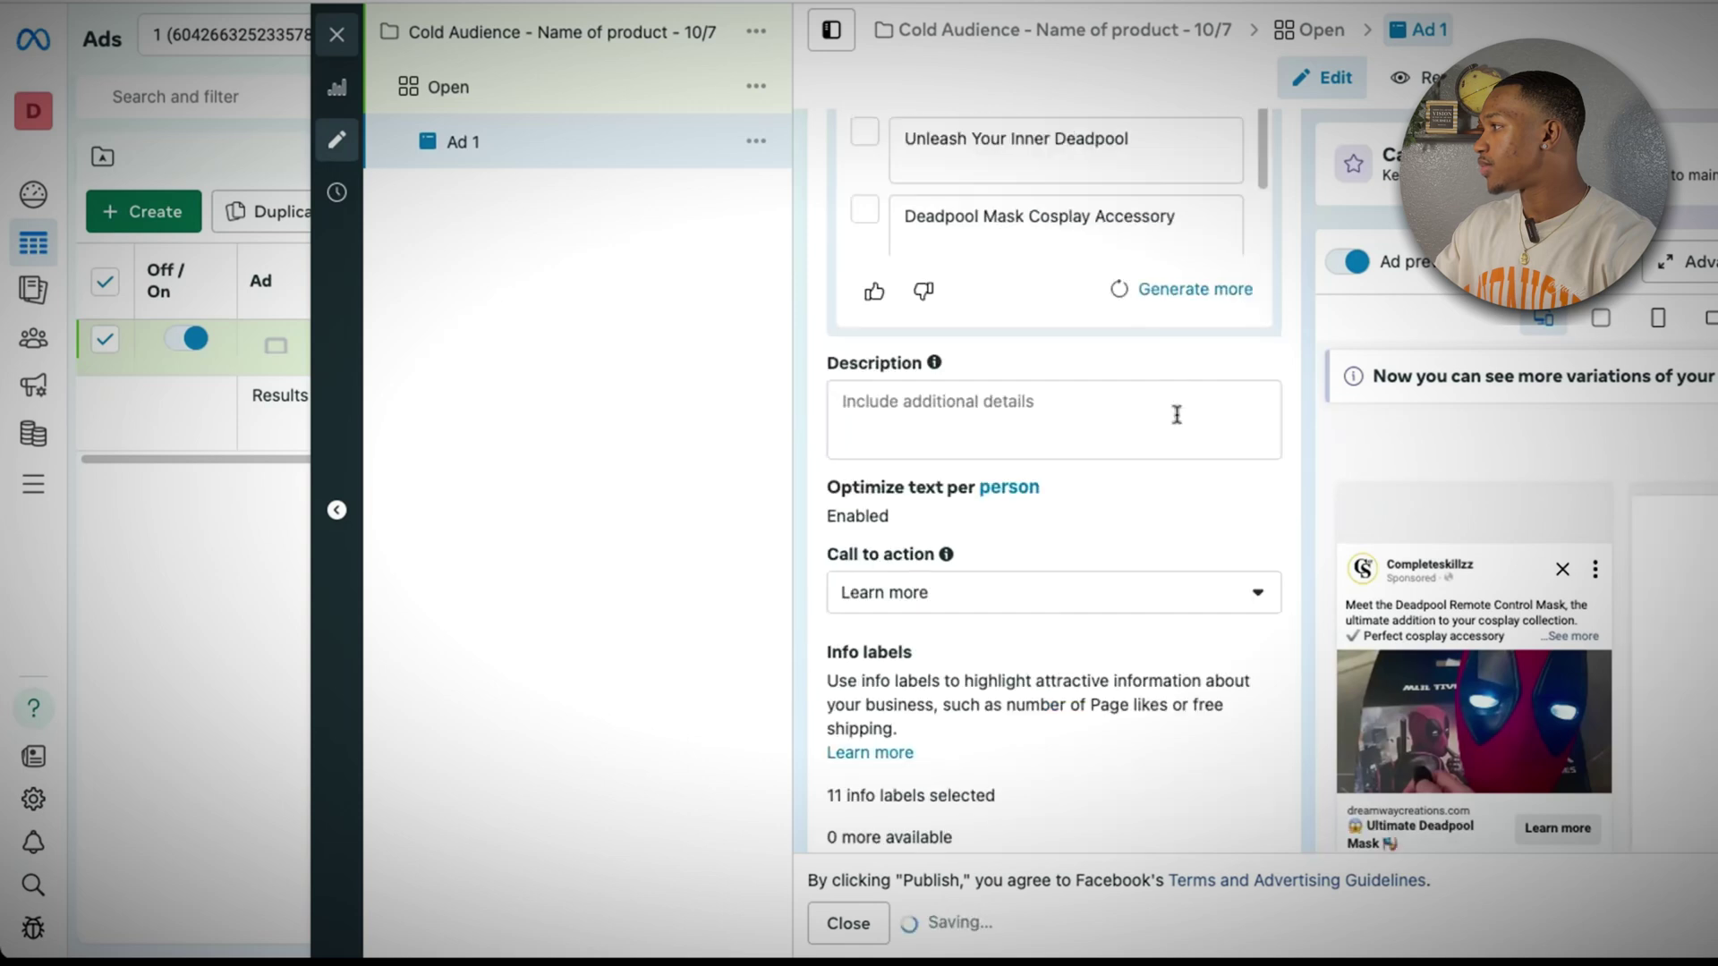
scroll(1038, 564, down, 1)
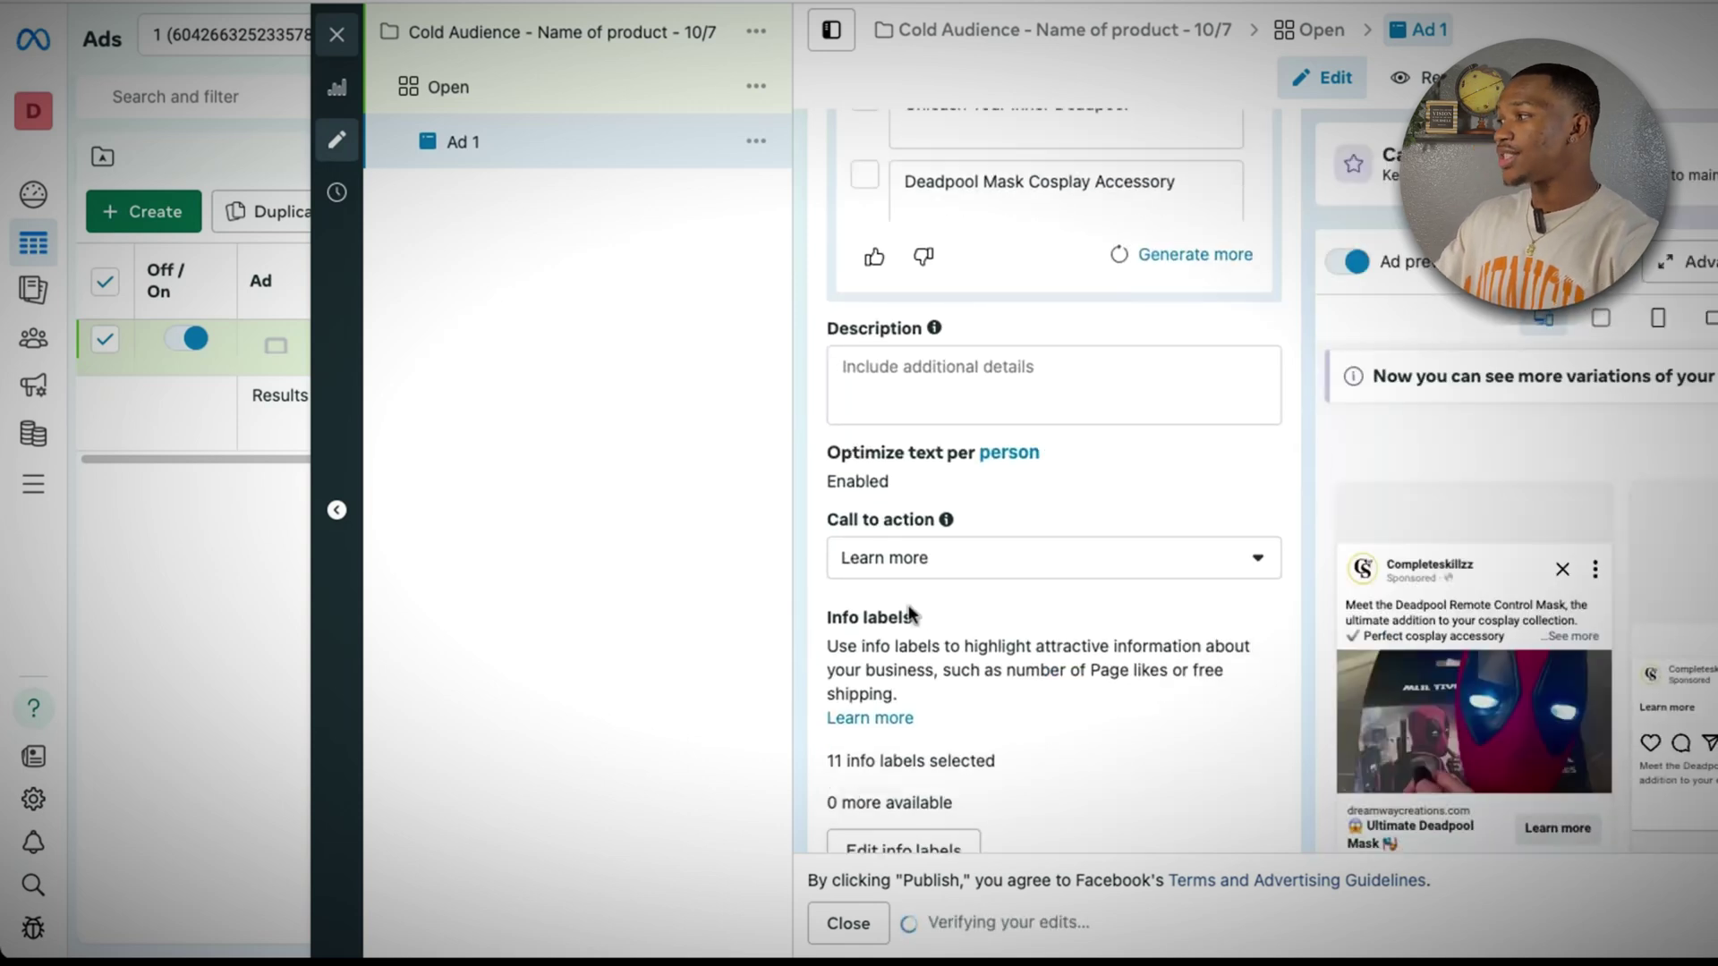
click(922, 557)
scroll(967, 777, down, 2)
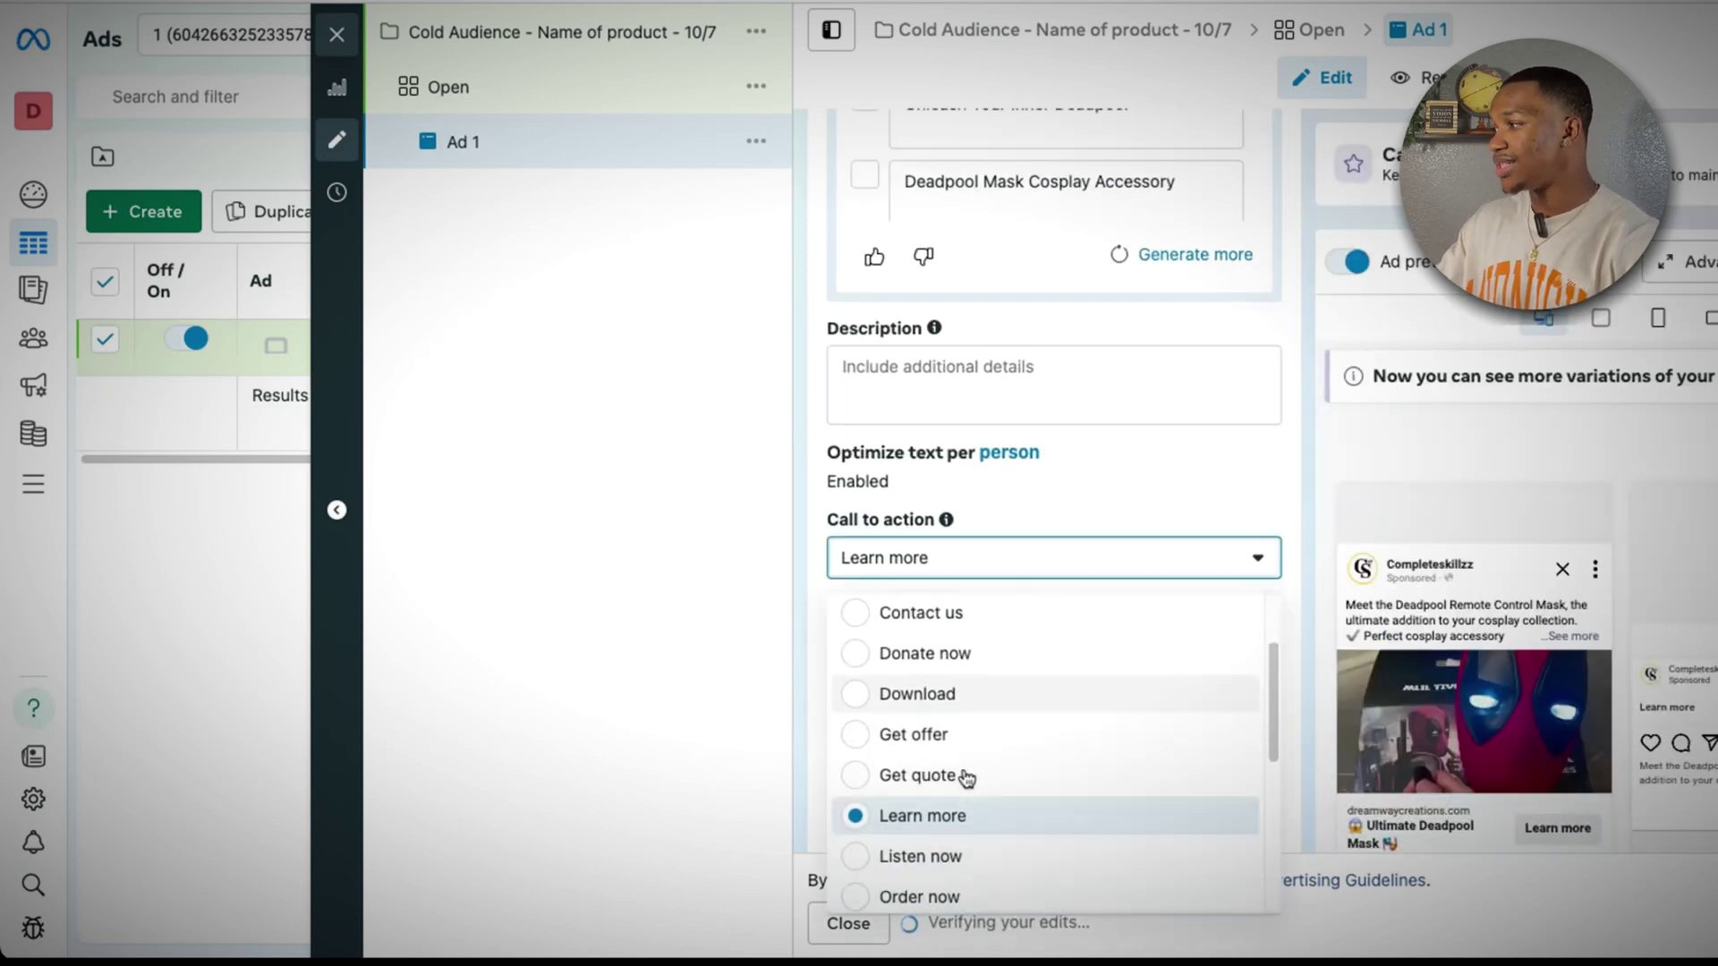
scroll(967, 776, down, 2)
scroll(895, 752, down, 2)
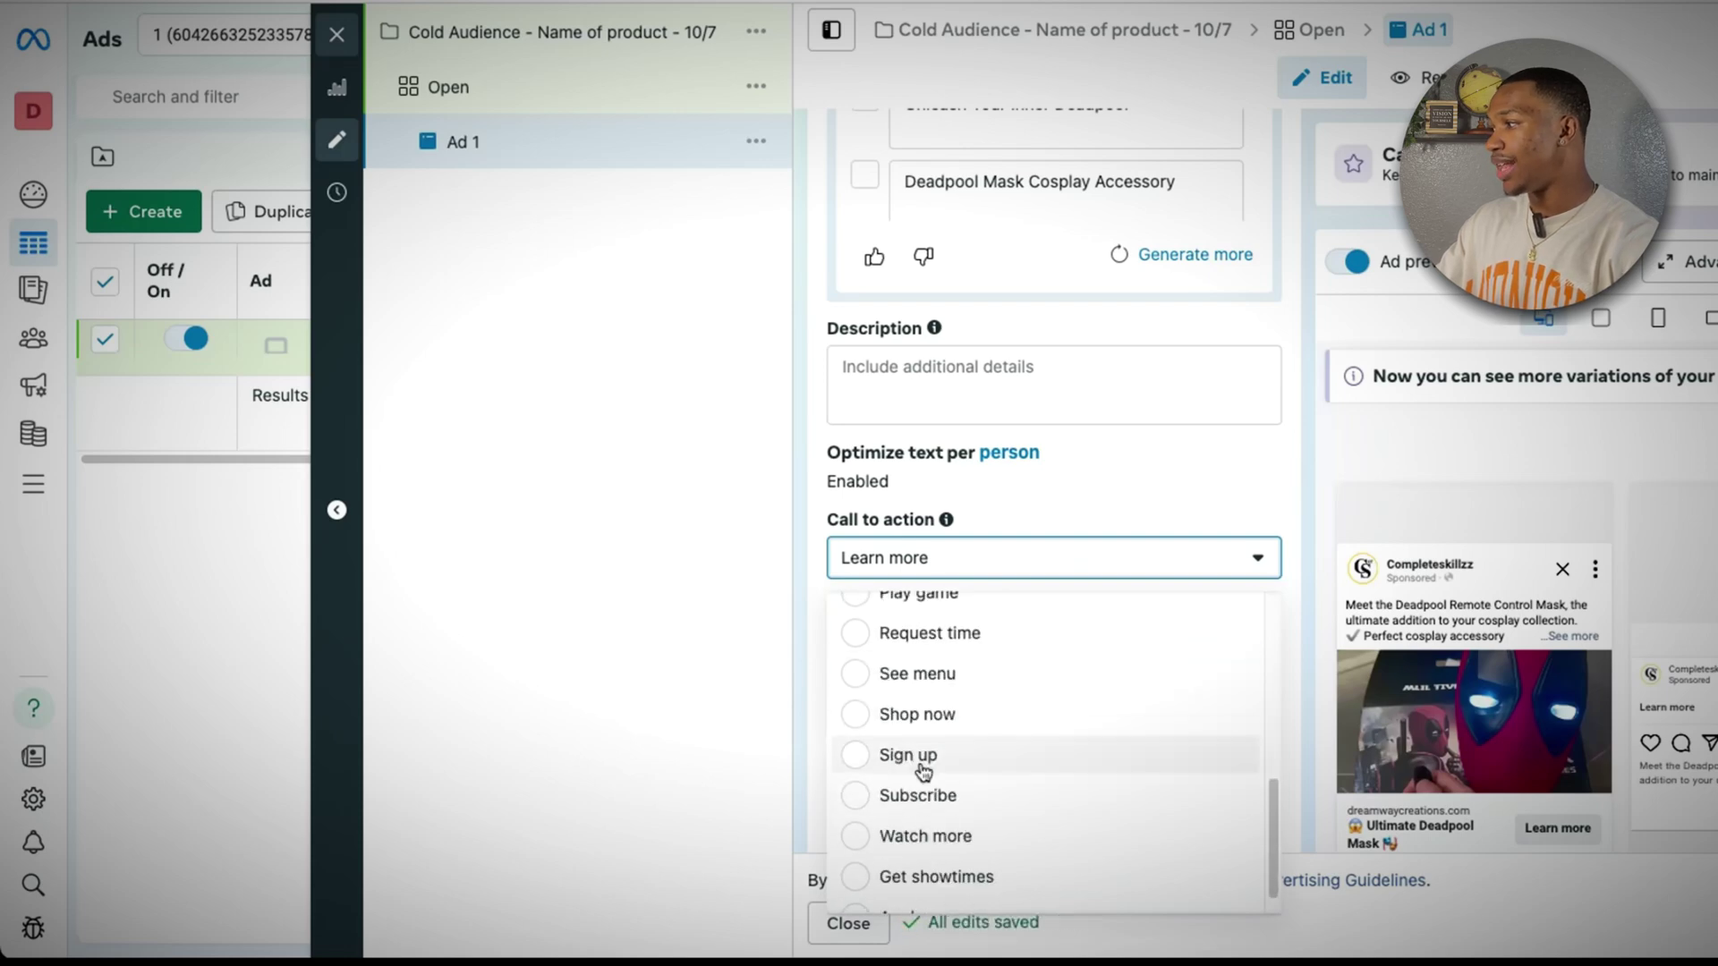
click(921, 716)
- Review the ad's destination and tracking settings, and return to the ad creative section
scroll(1141, 626, down, 4)
scroll(1141, 626, down, 5)
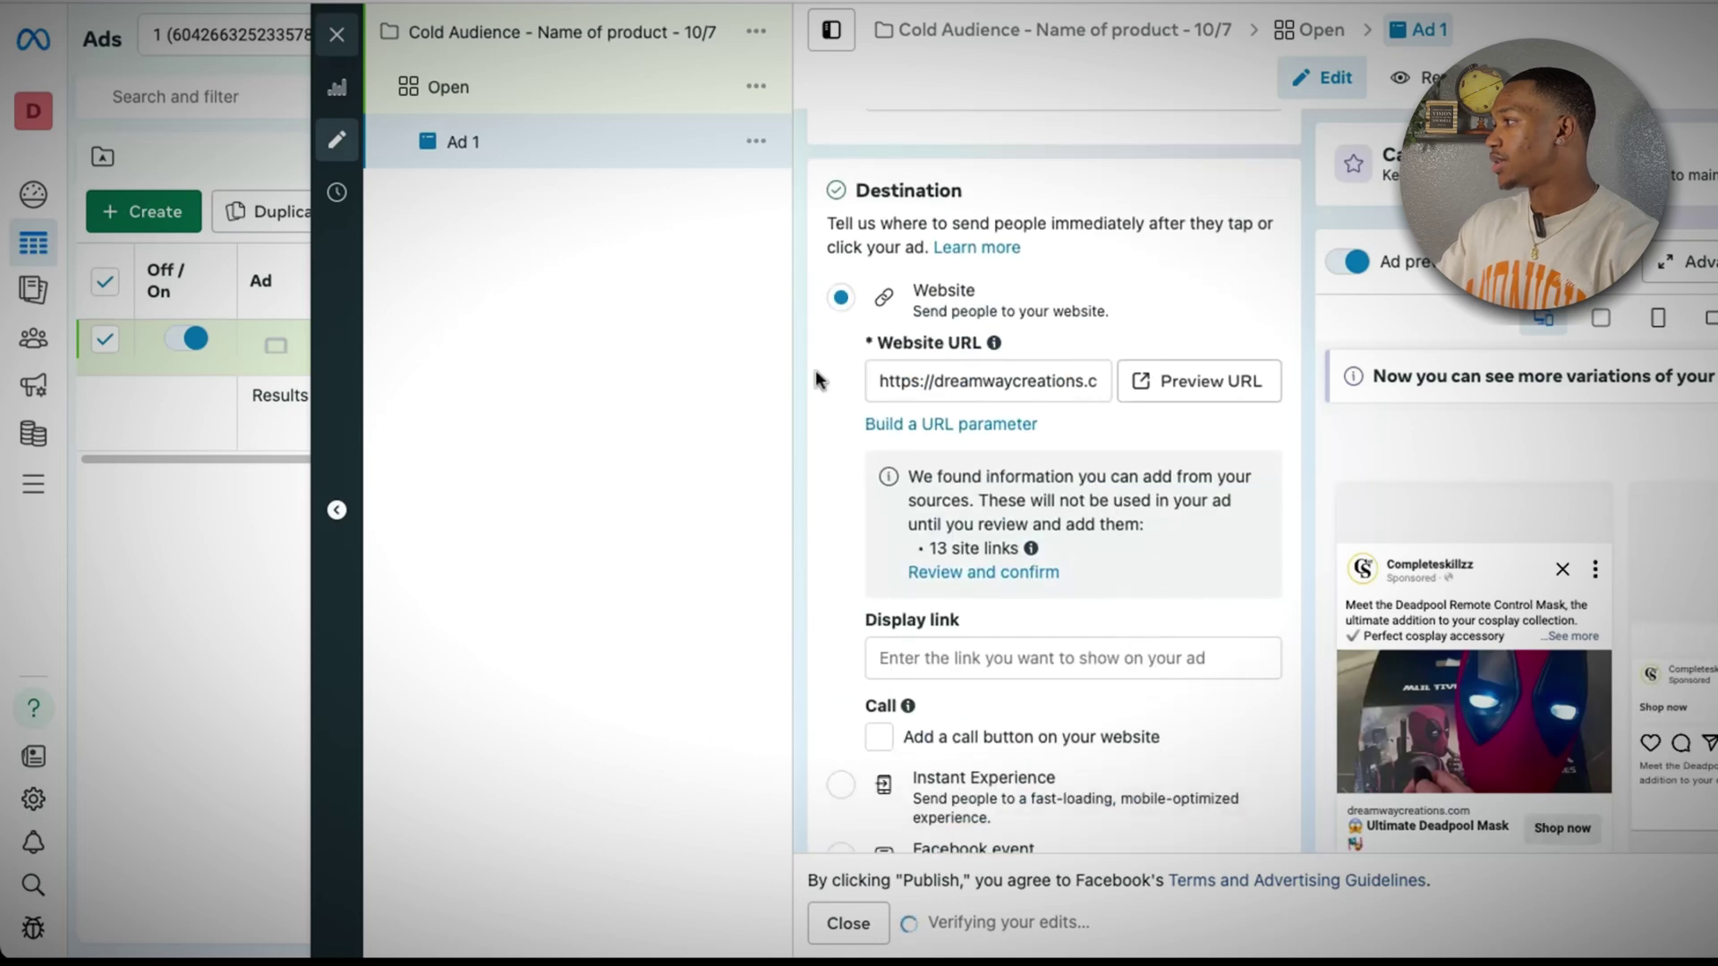
scroll(931, 787, down, 10)
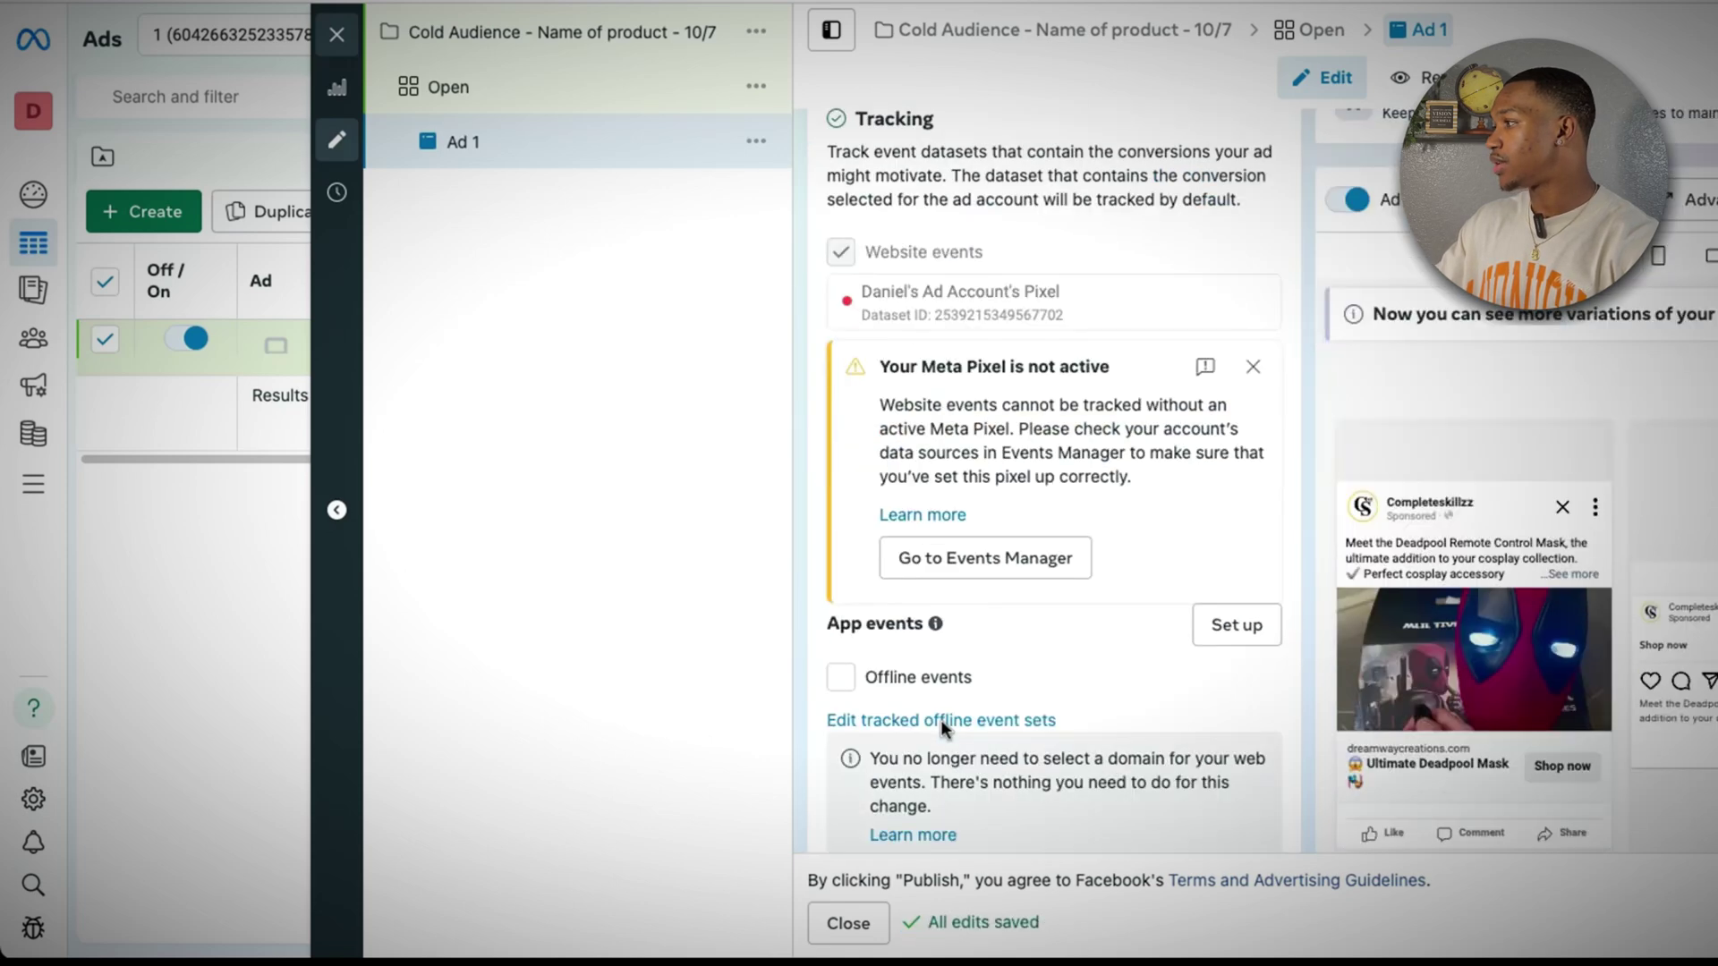
scroll(941, 719, up, 15)
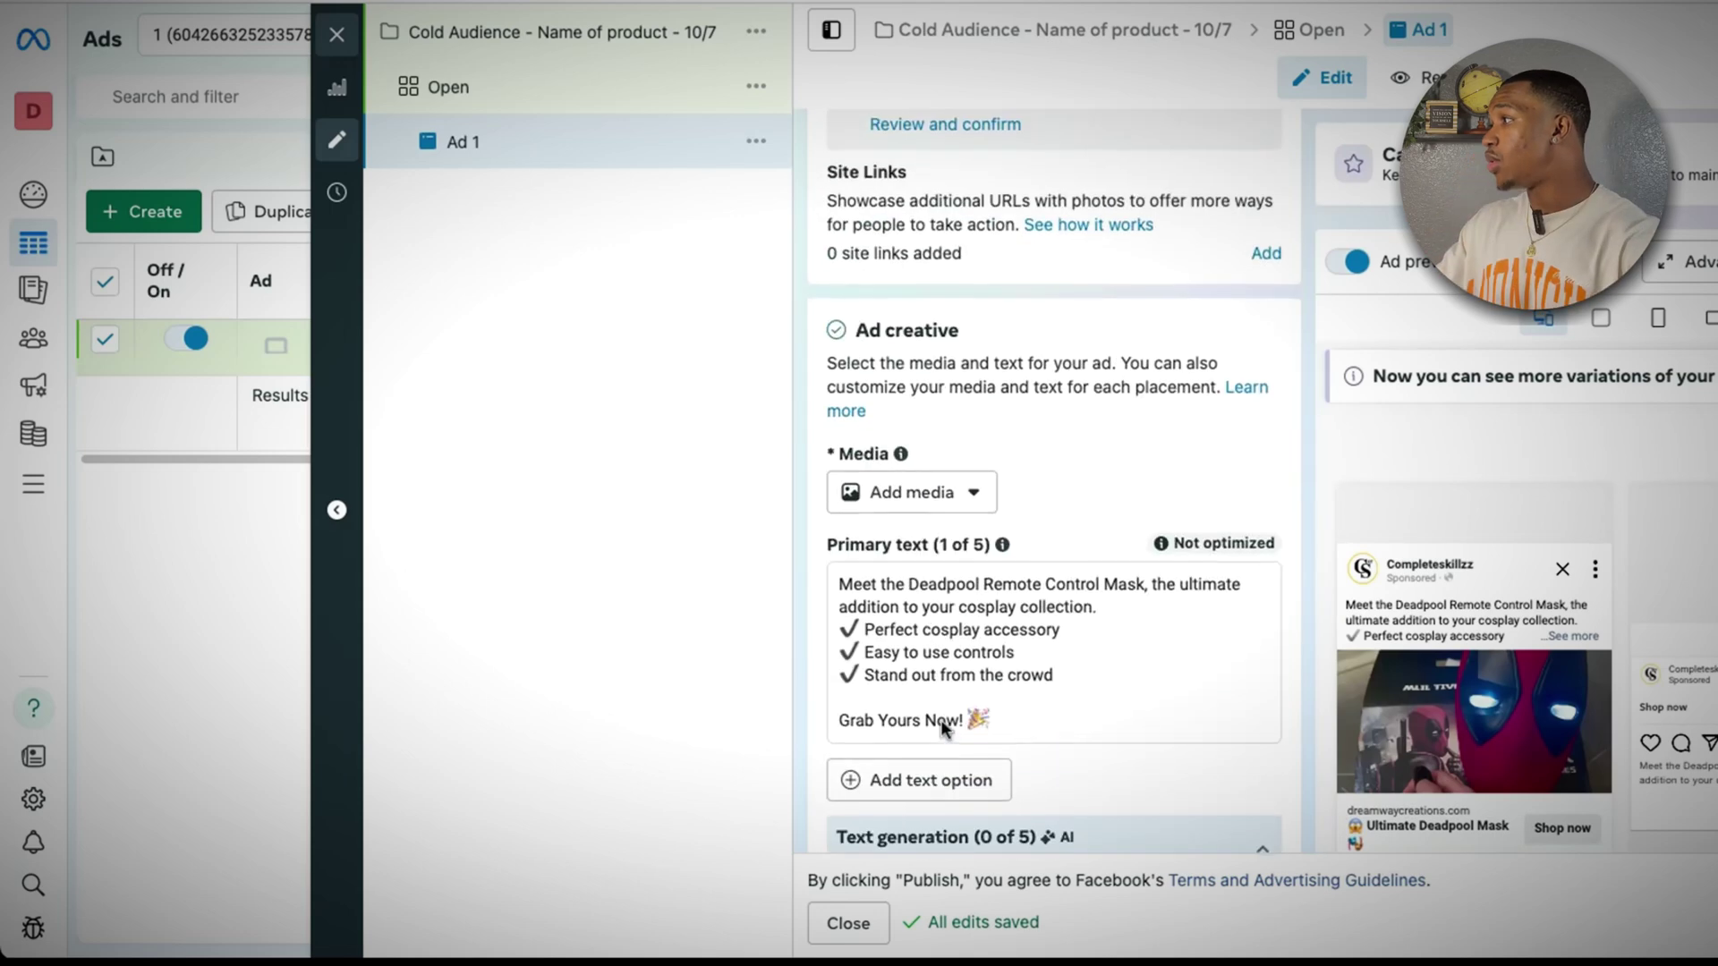
scroll(941, 720, up, 5)
scroll(941, 719, down, 4)
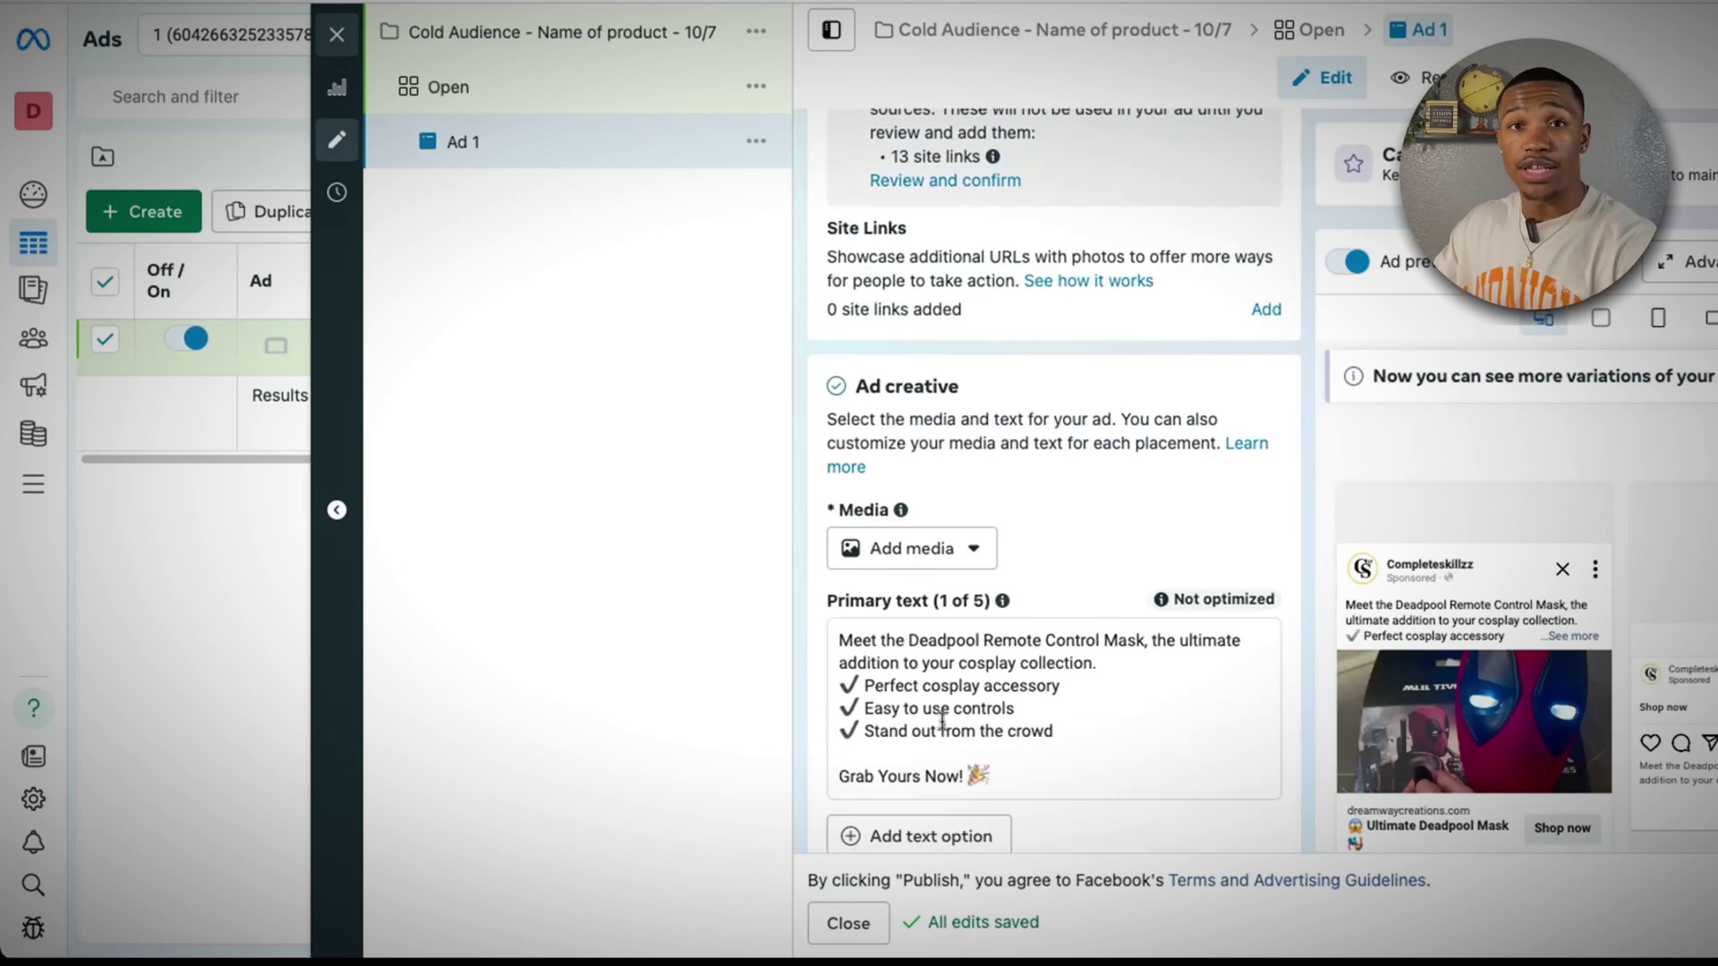
- Review Ad 1's primary text, headline and AI-generated text variations, and start adding a video as its media
scroll(1100, 651, down, 3)
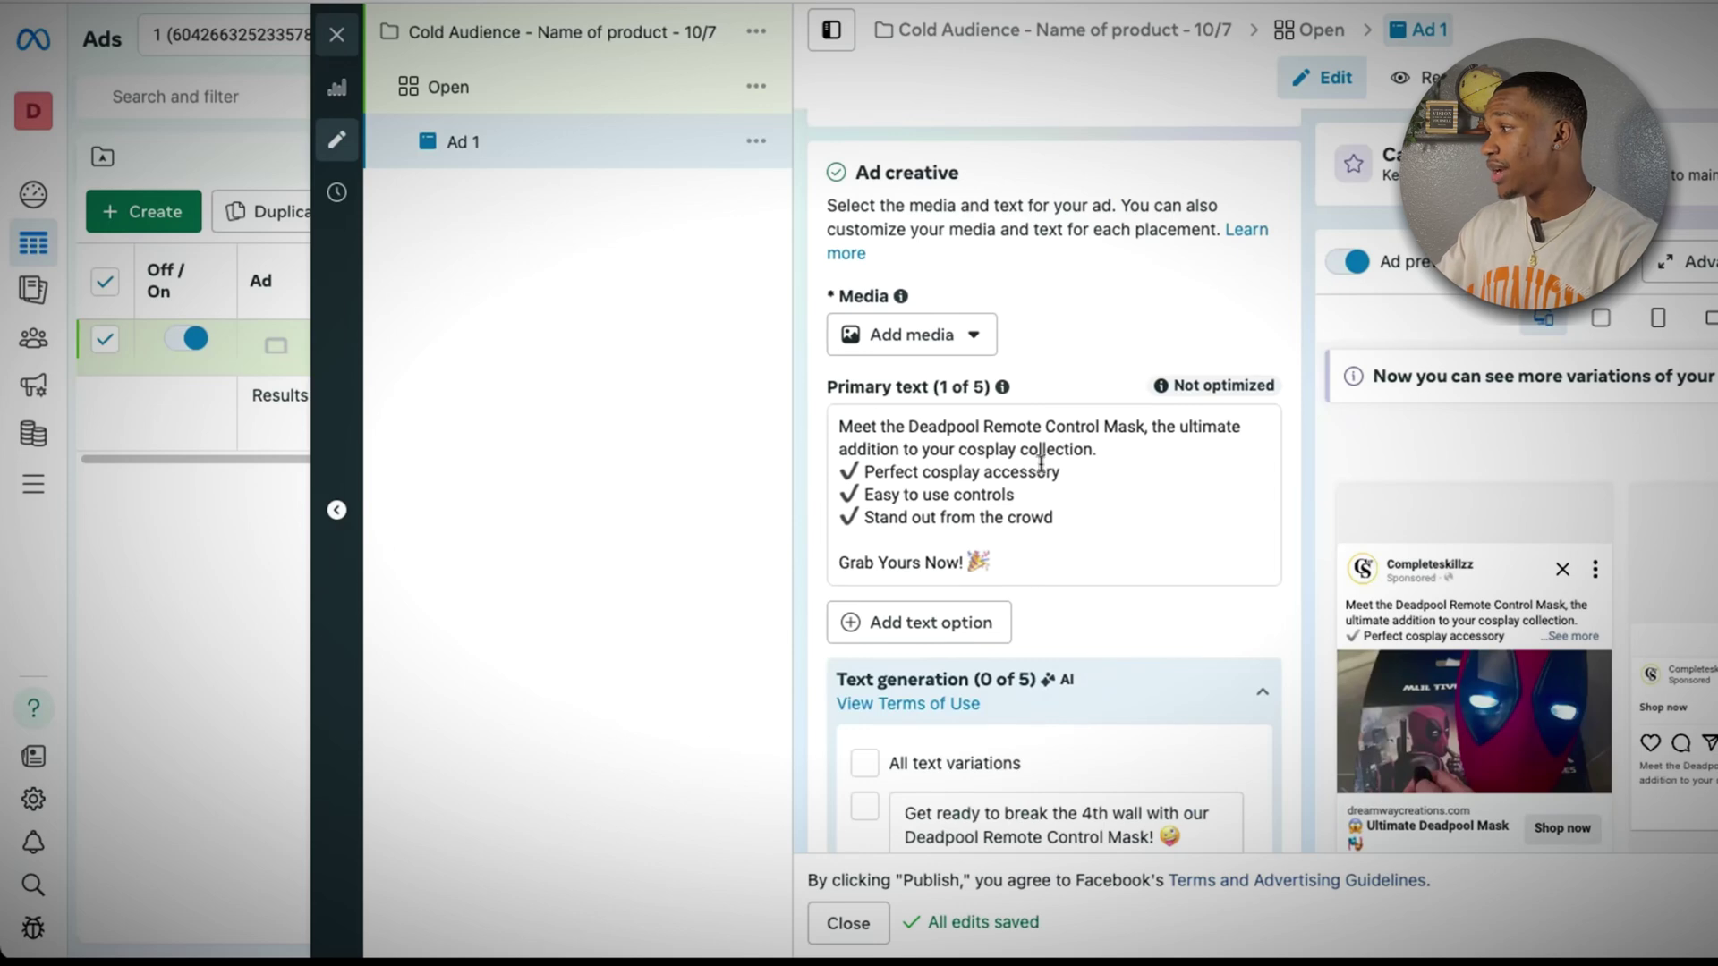
scroll(1041, 463, down, 7)
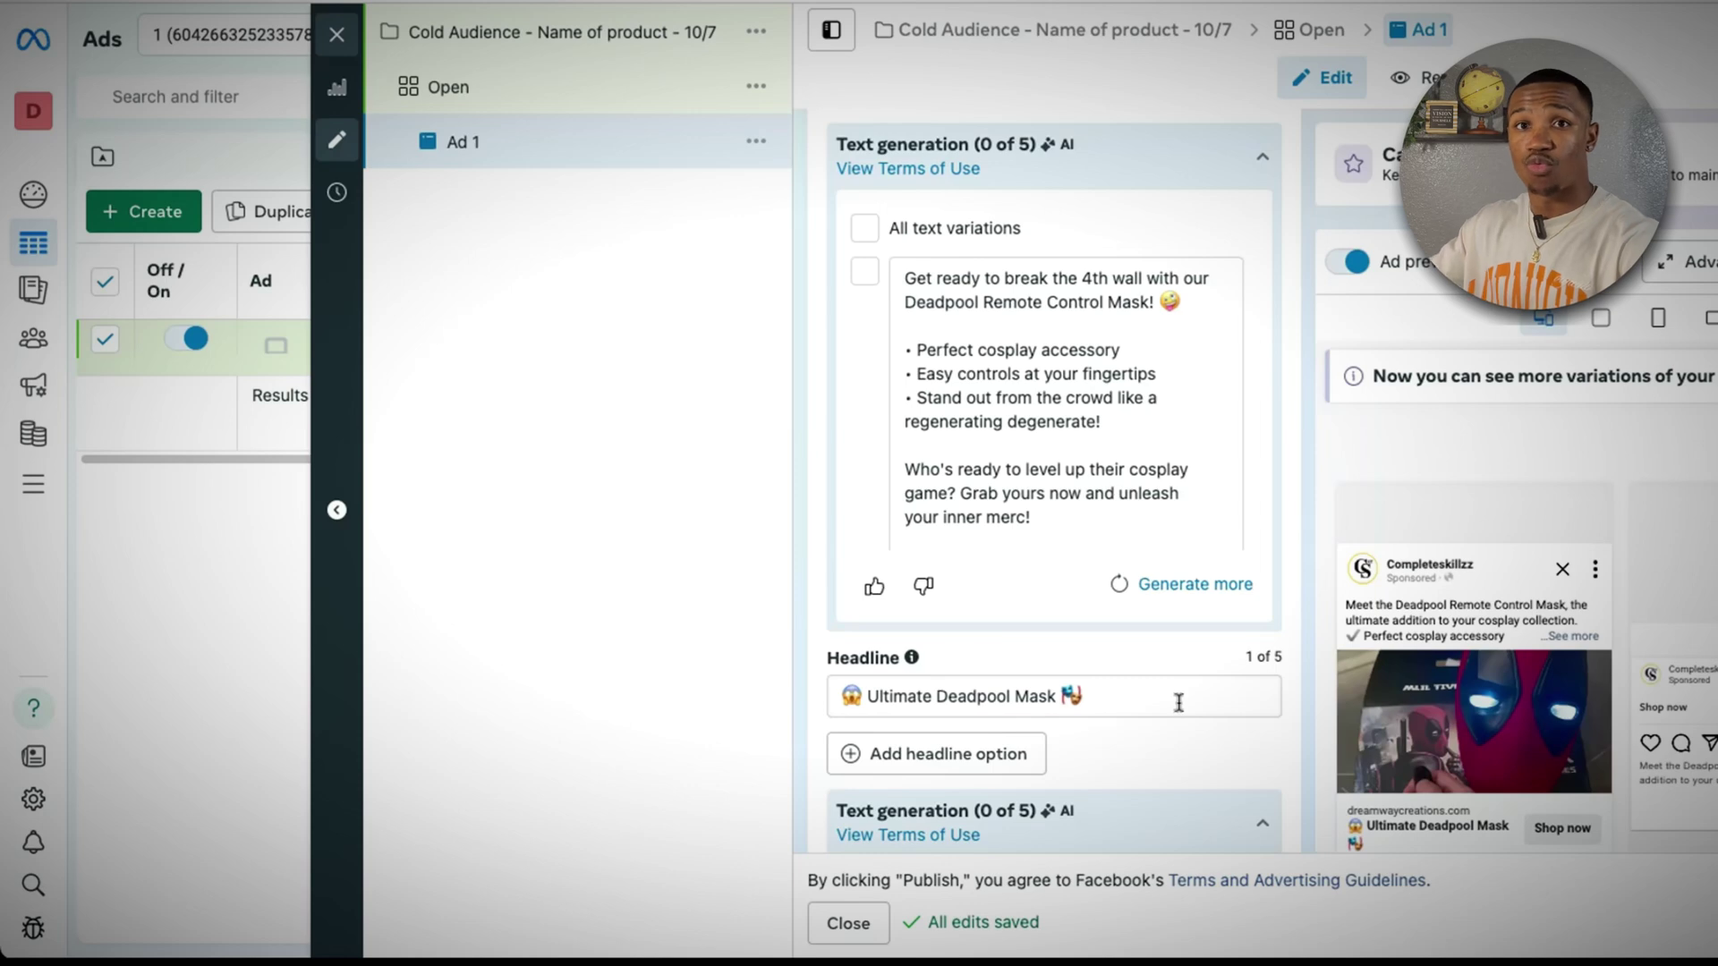
scroll(1178, 717, down, 10)
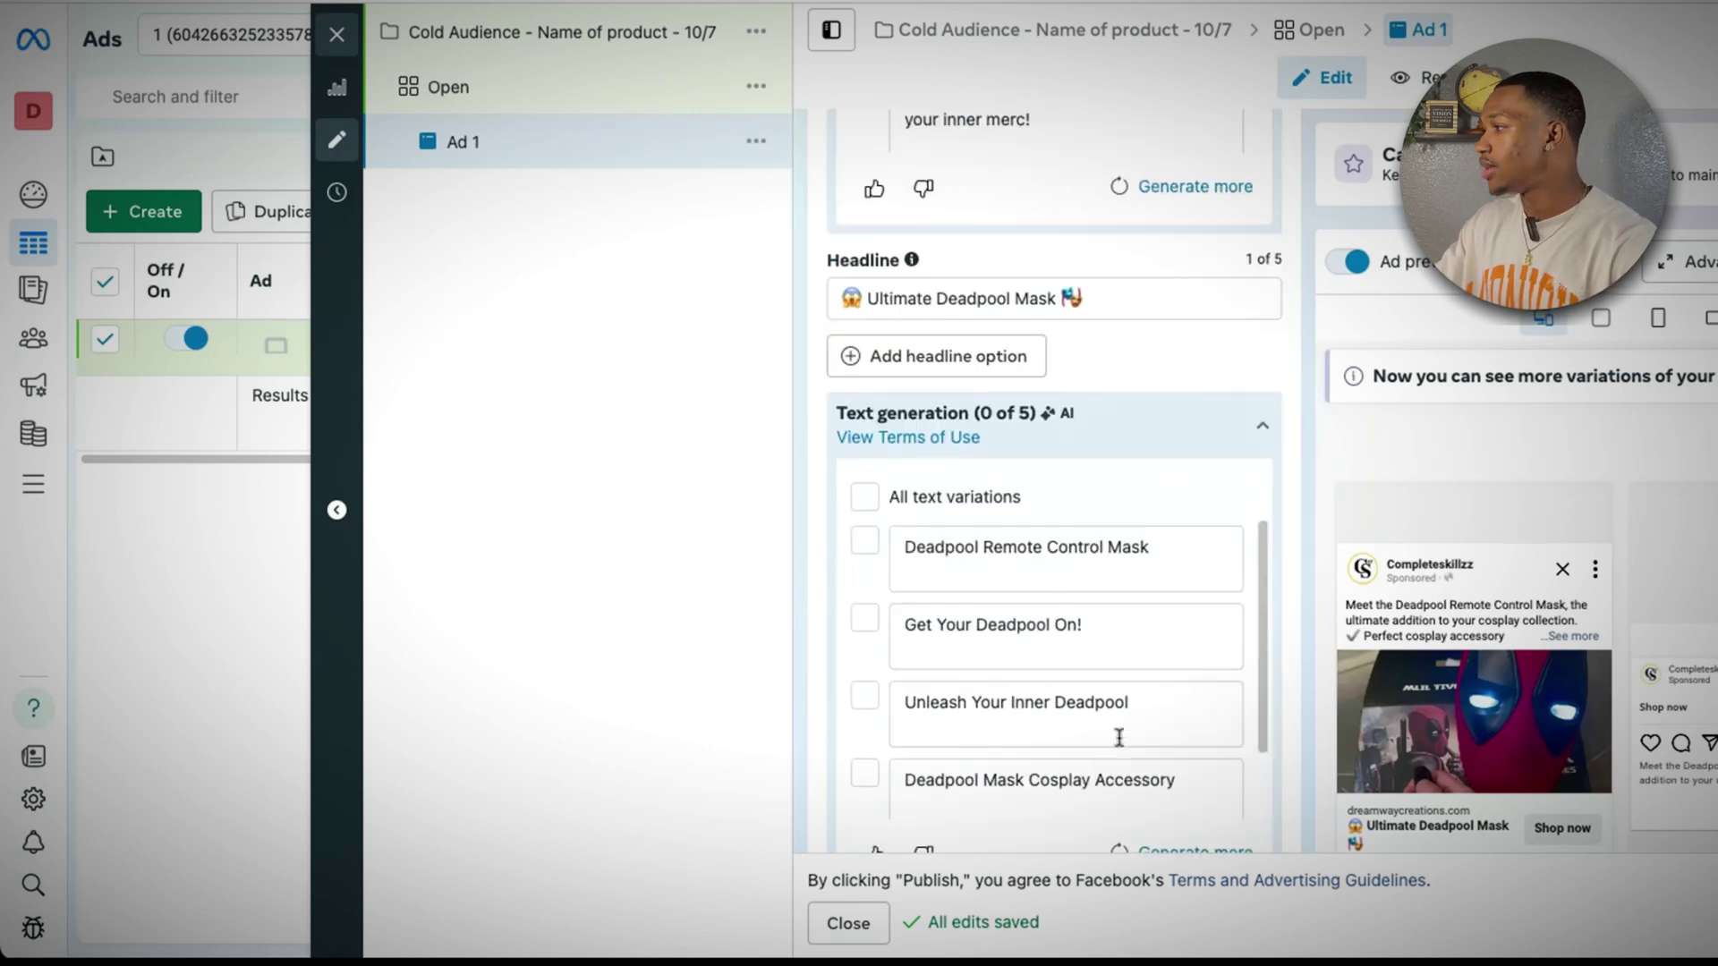
scroll(1273, 727, down, 15)
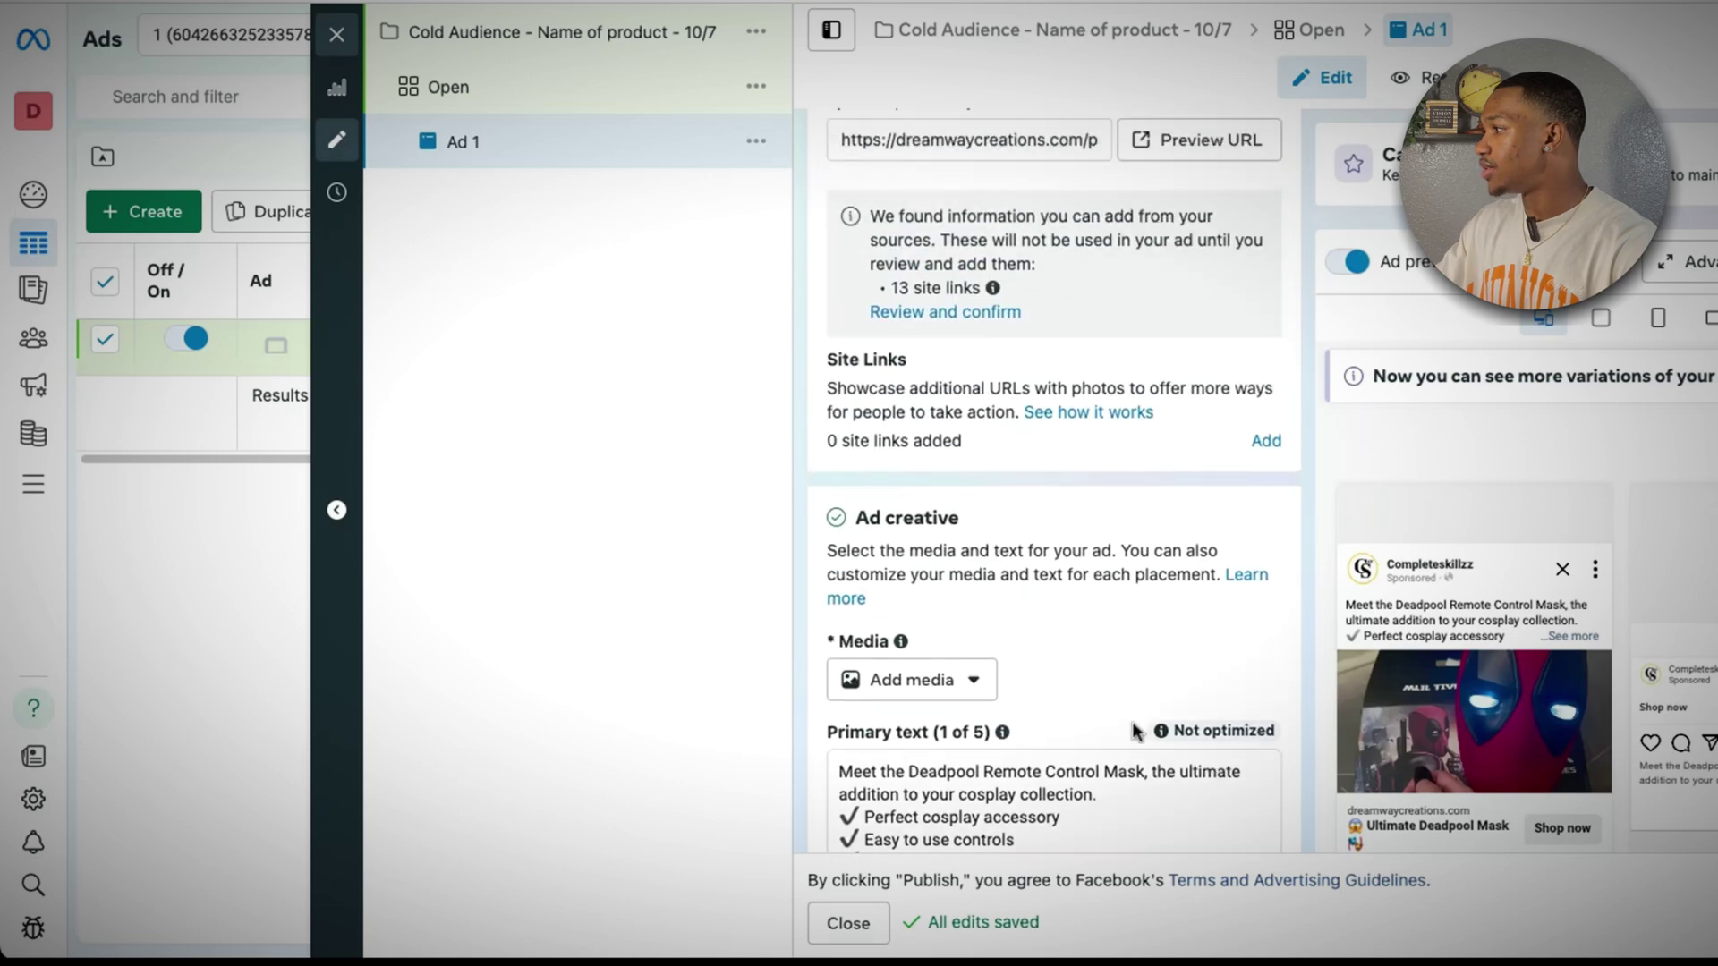
click(940, 679)
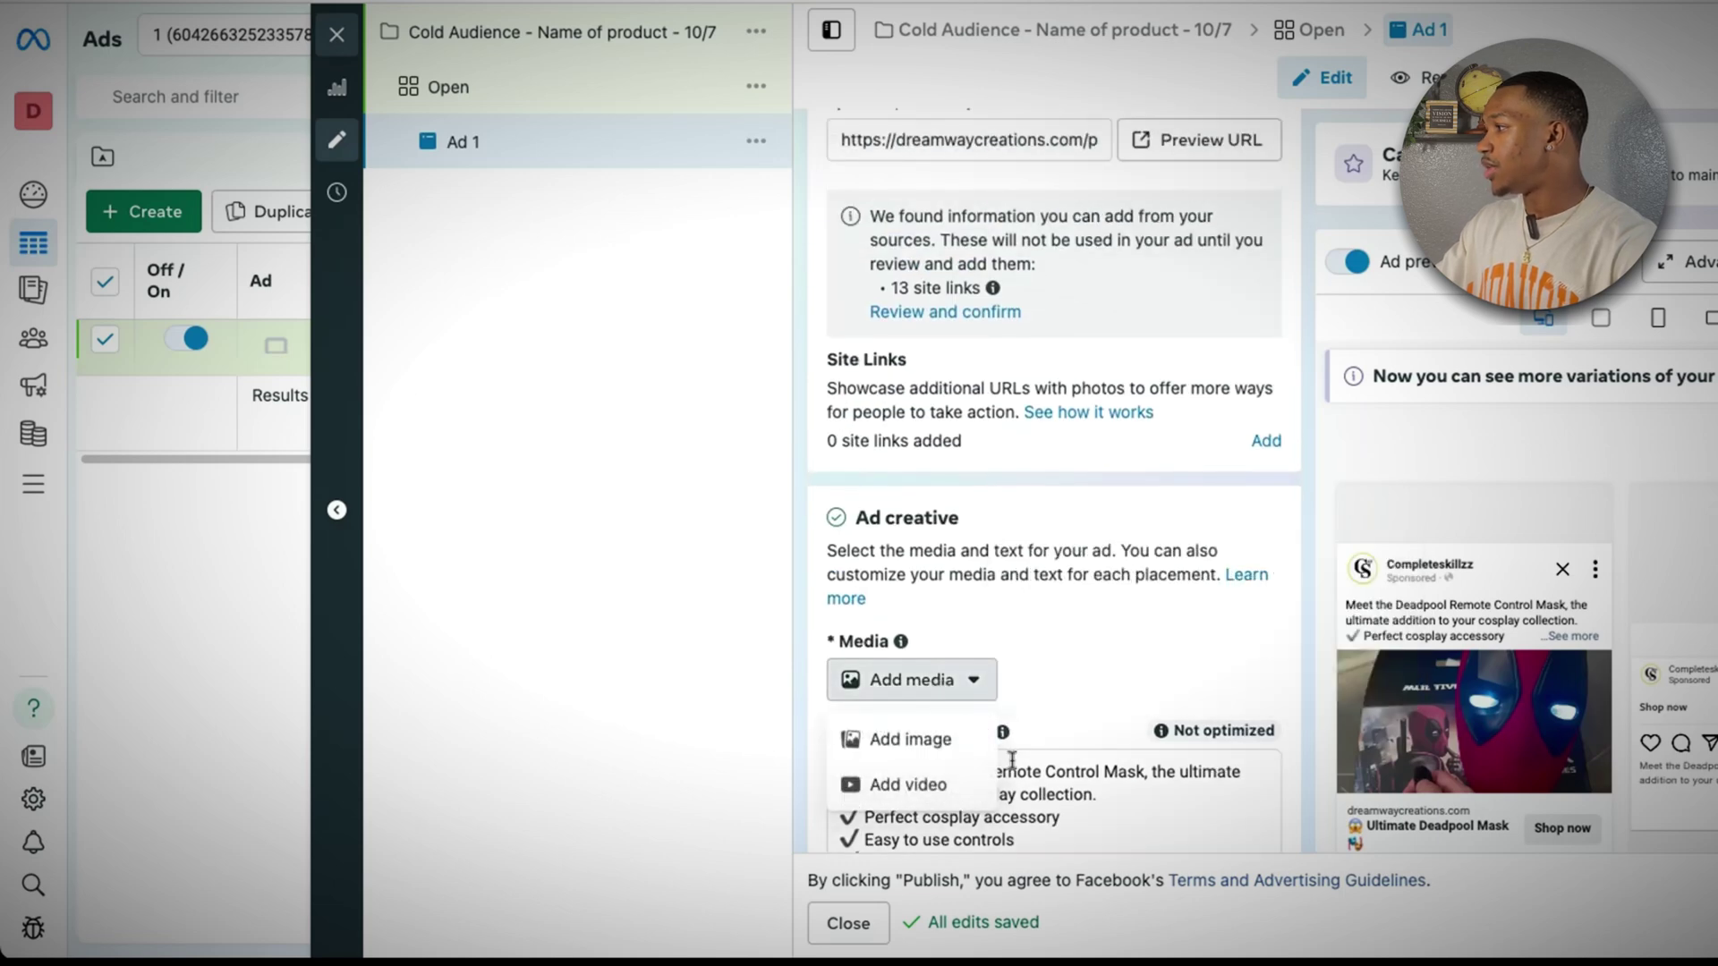
click(958, 803)
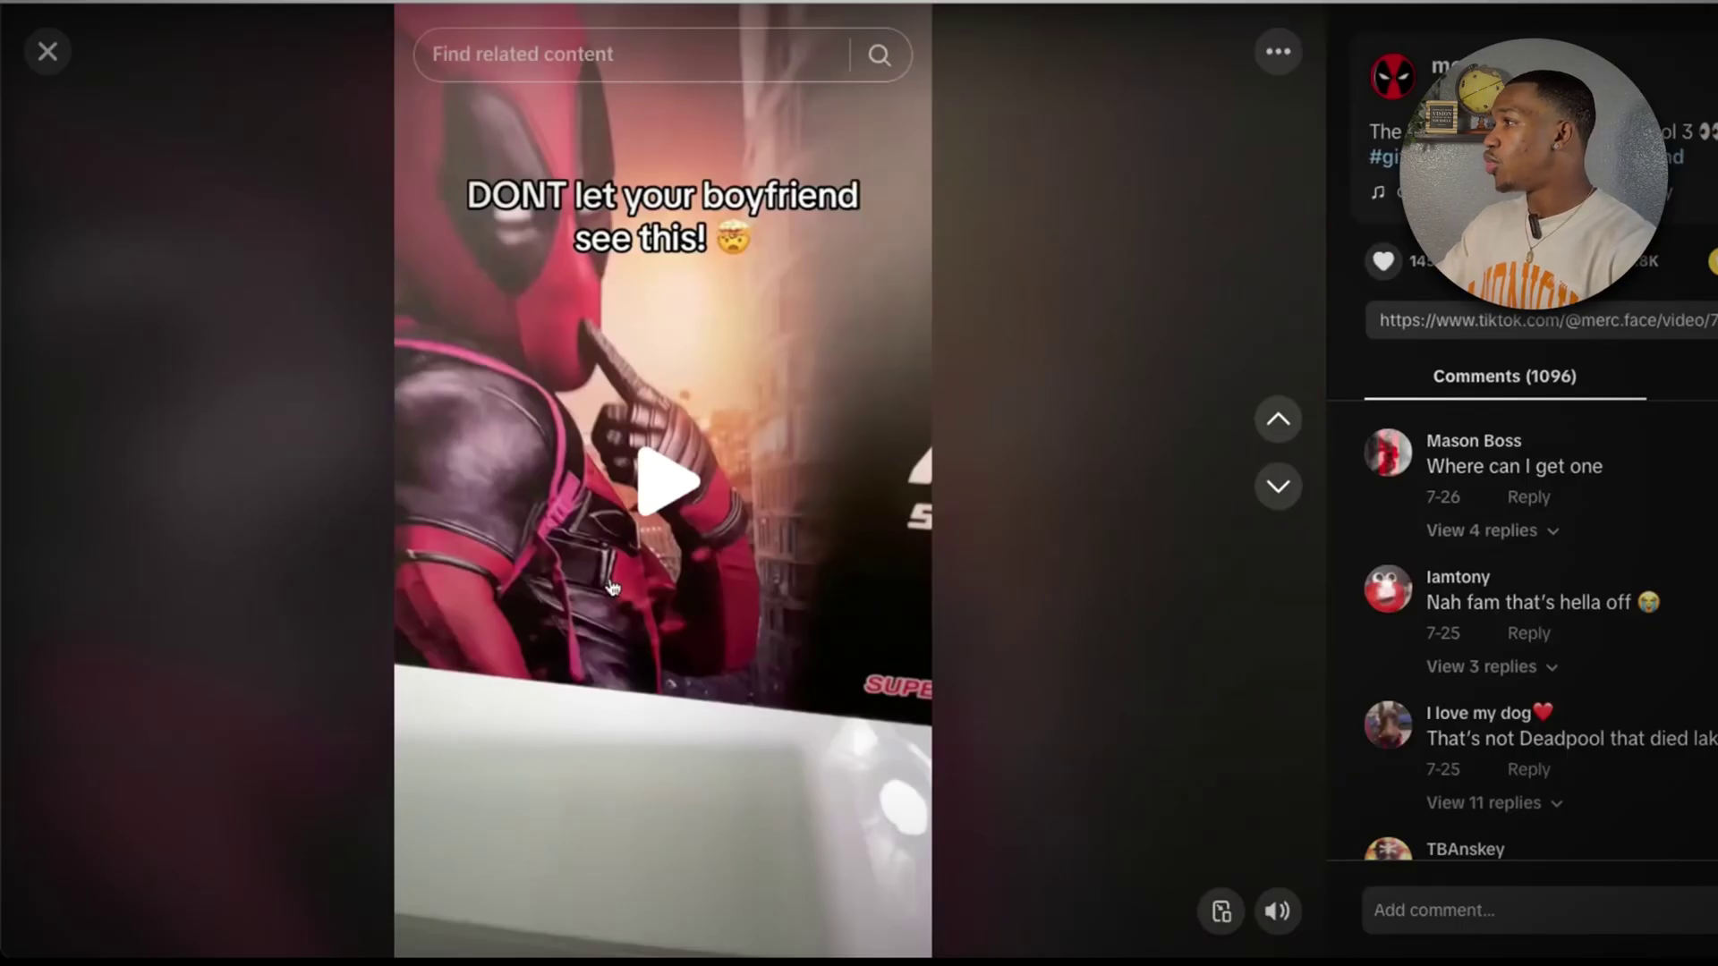
- In TikTok, browse the "deadpool mask" results and watch the "DONT let your boyfriend see this!" mask video
click(663, 475)
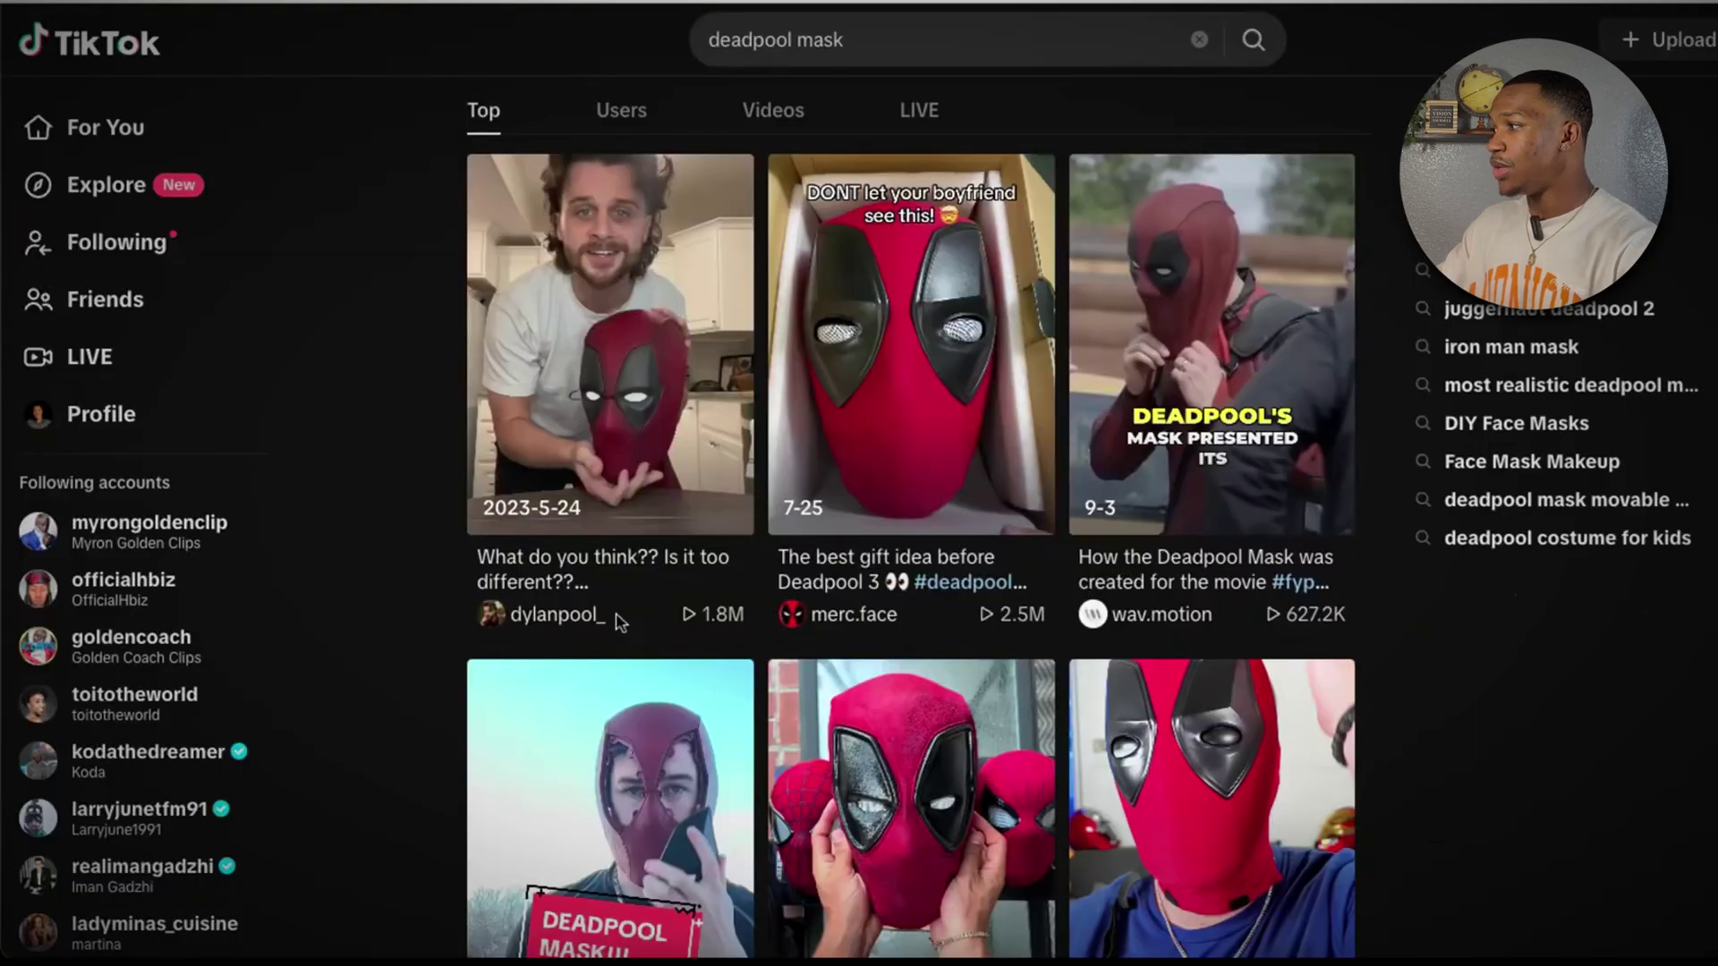
scroll(866, 626, down, 9)
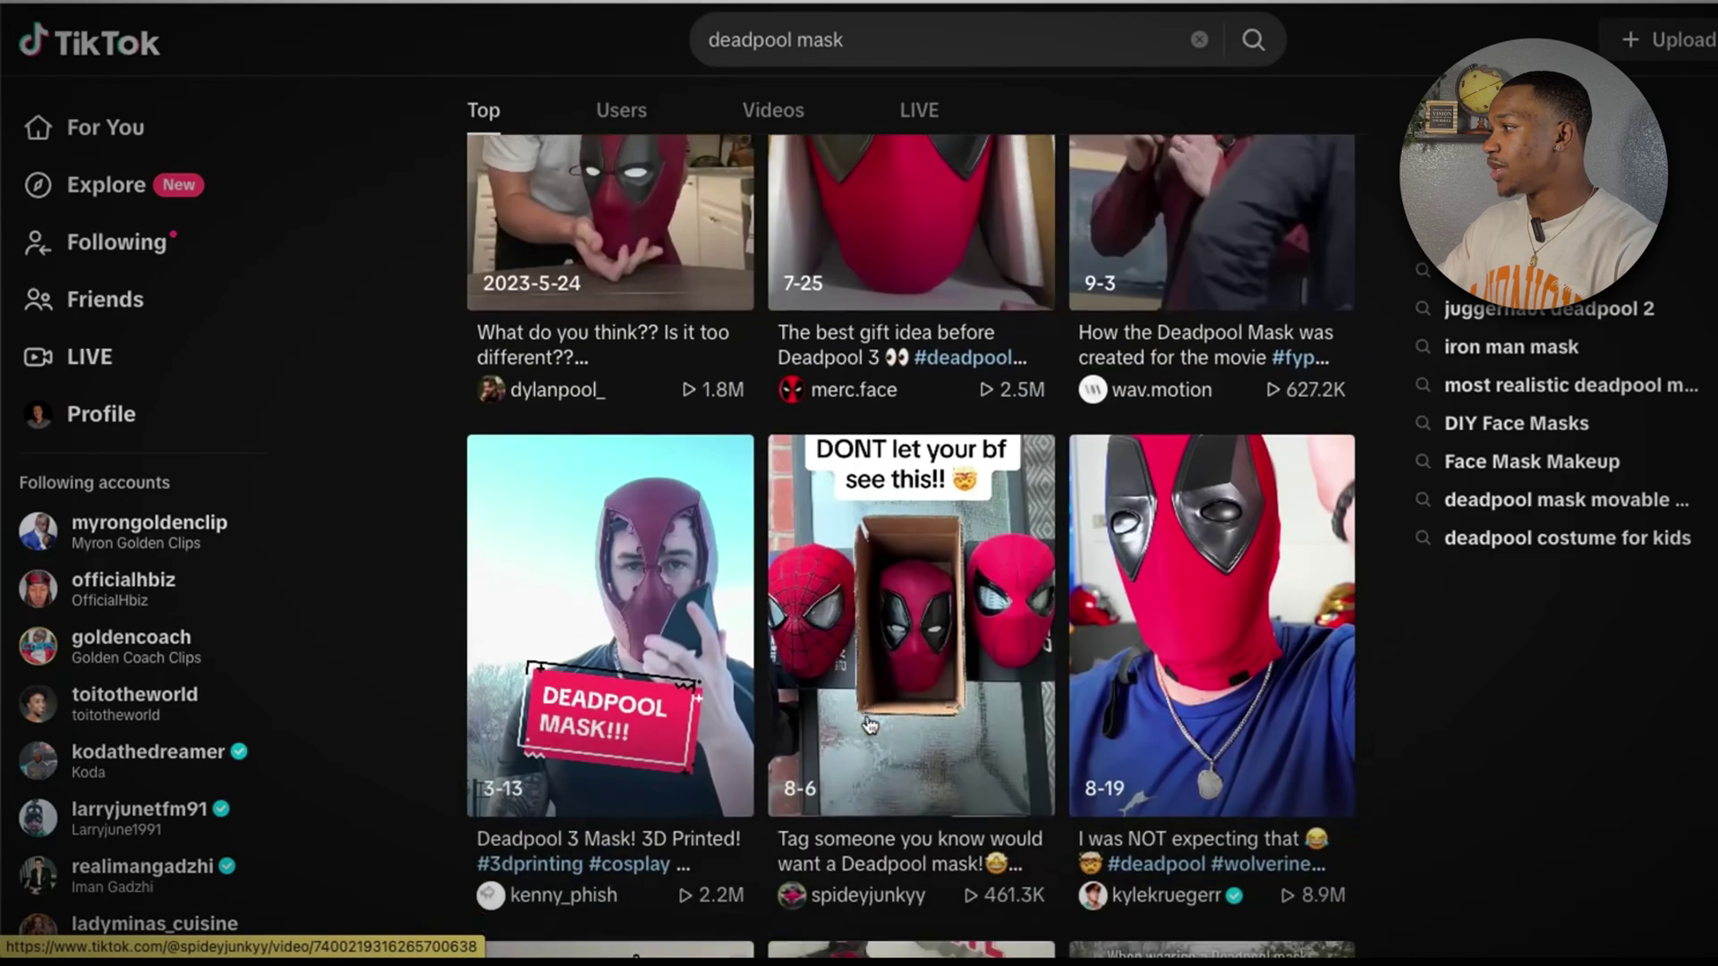
scroll(769, 707, down, 2)
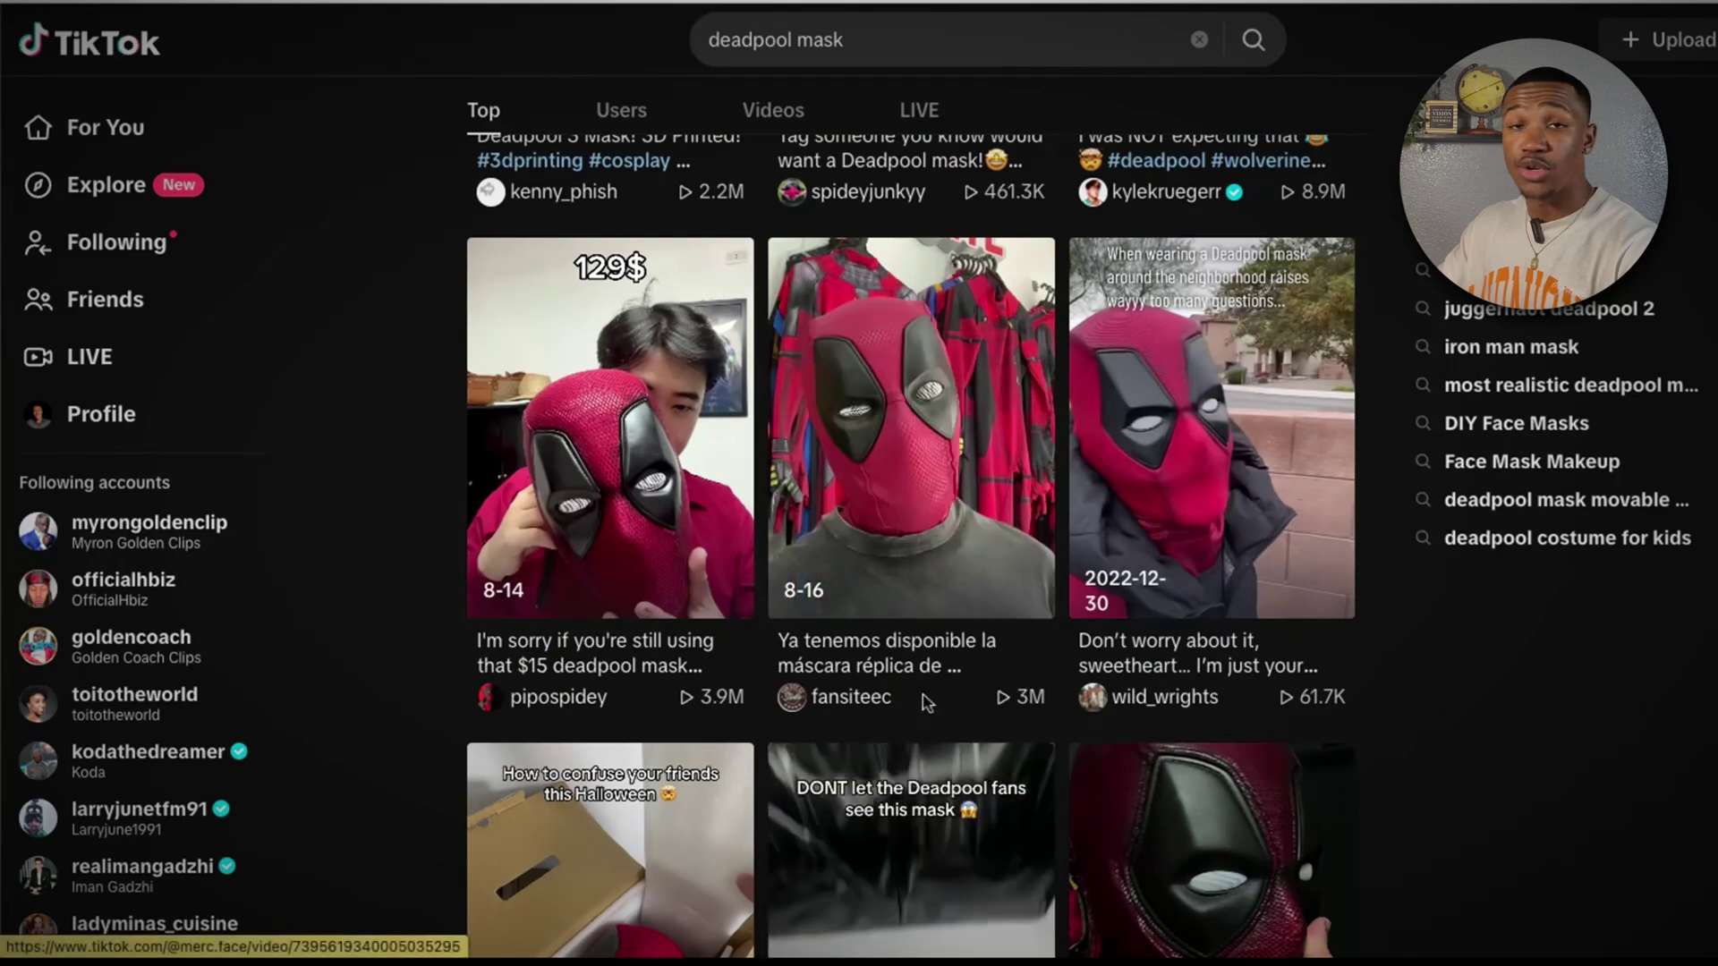
scroll(912, 698, up, 8)
scroll(922, 705, up, 3)
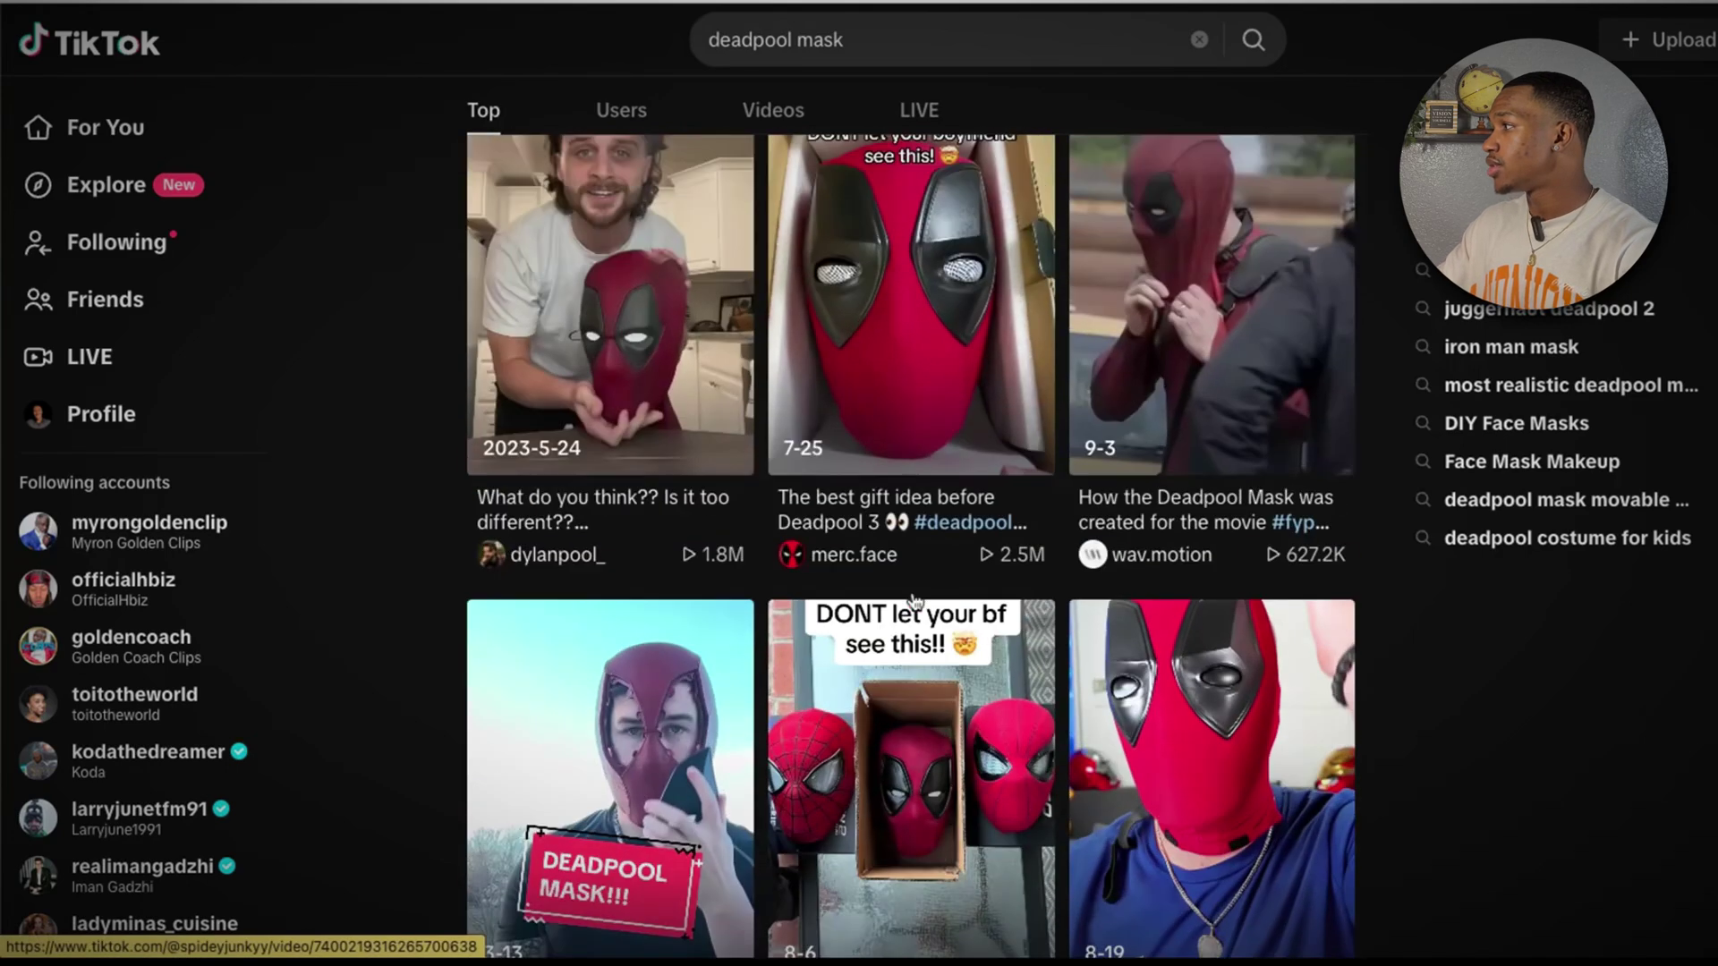
click(884, 427)
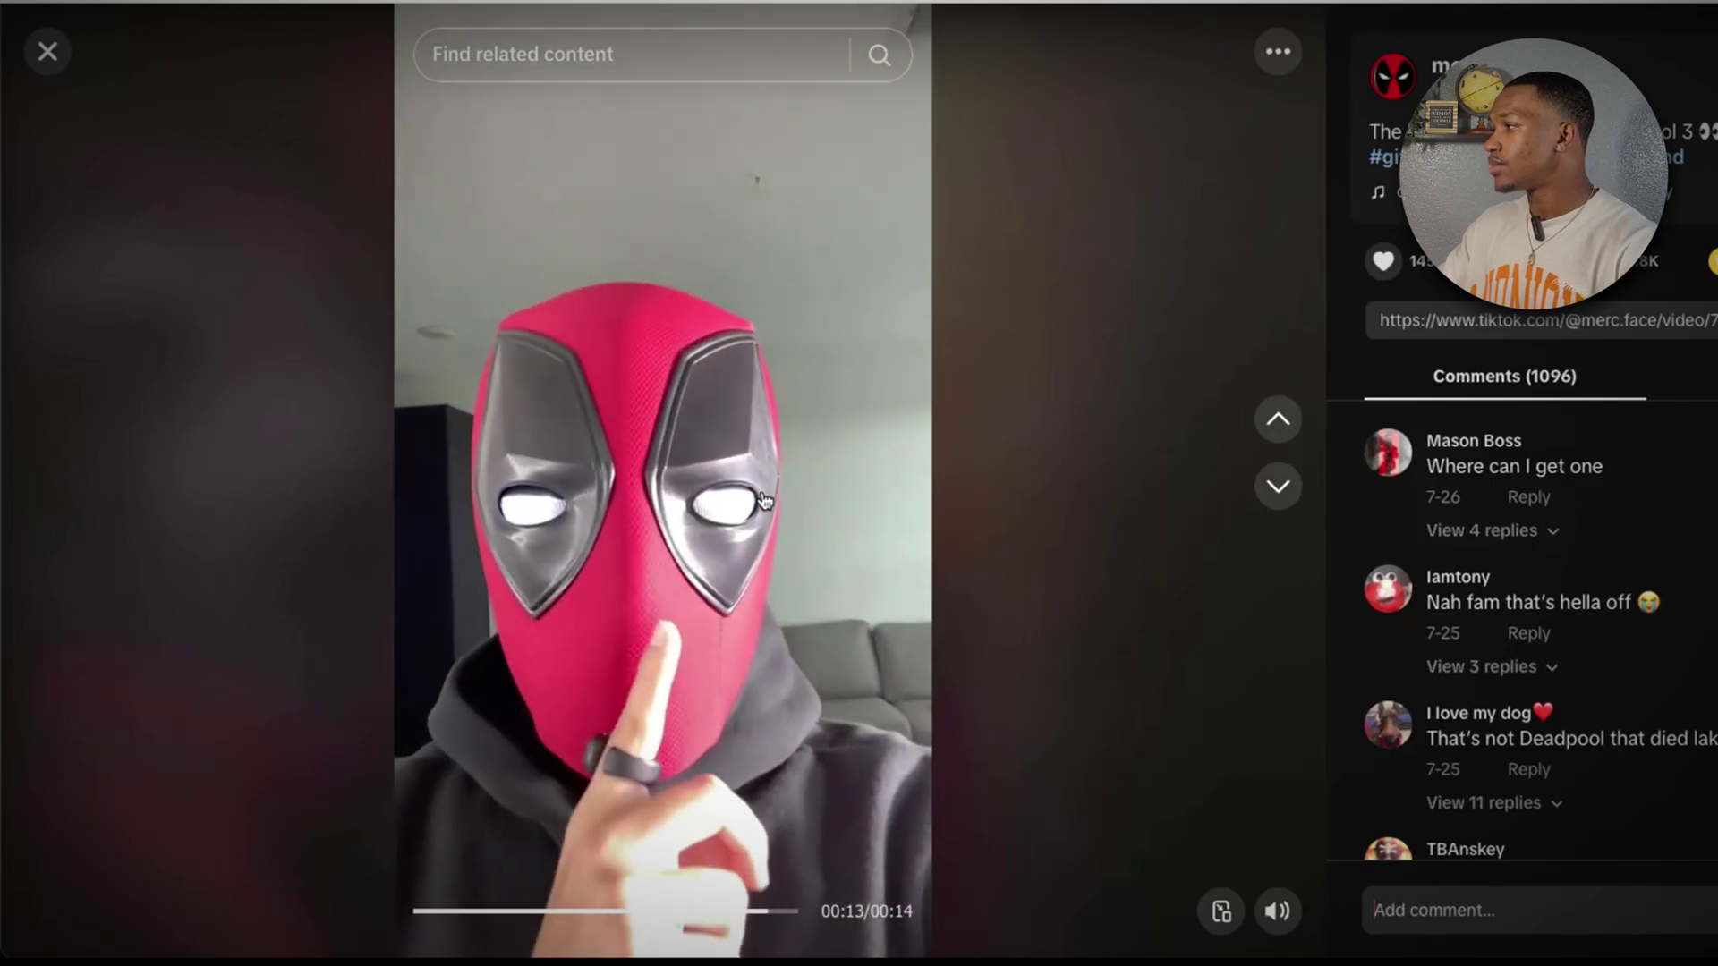
click(763, 501)
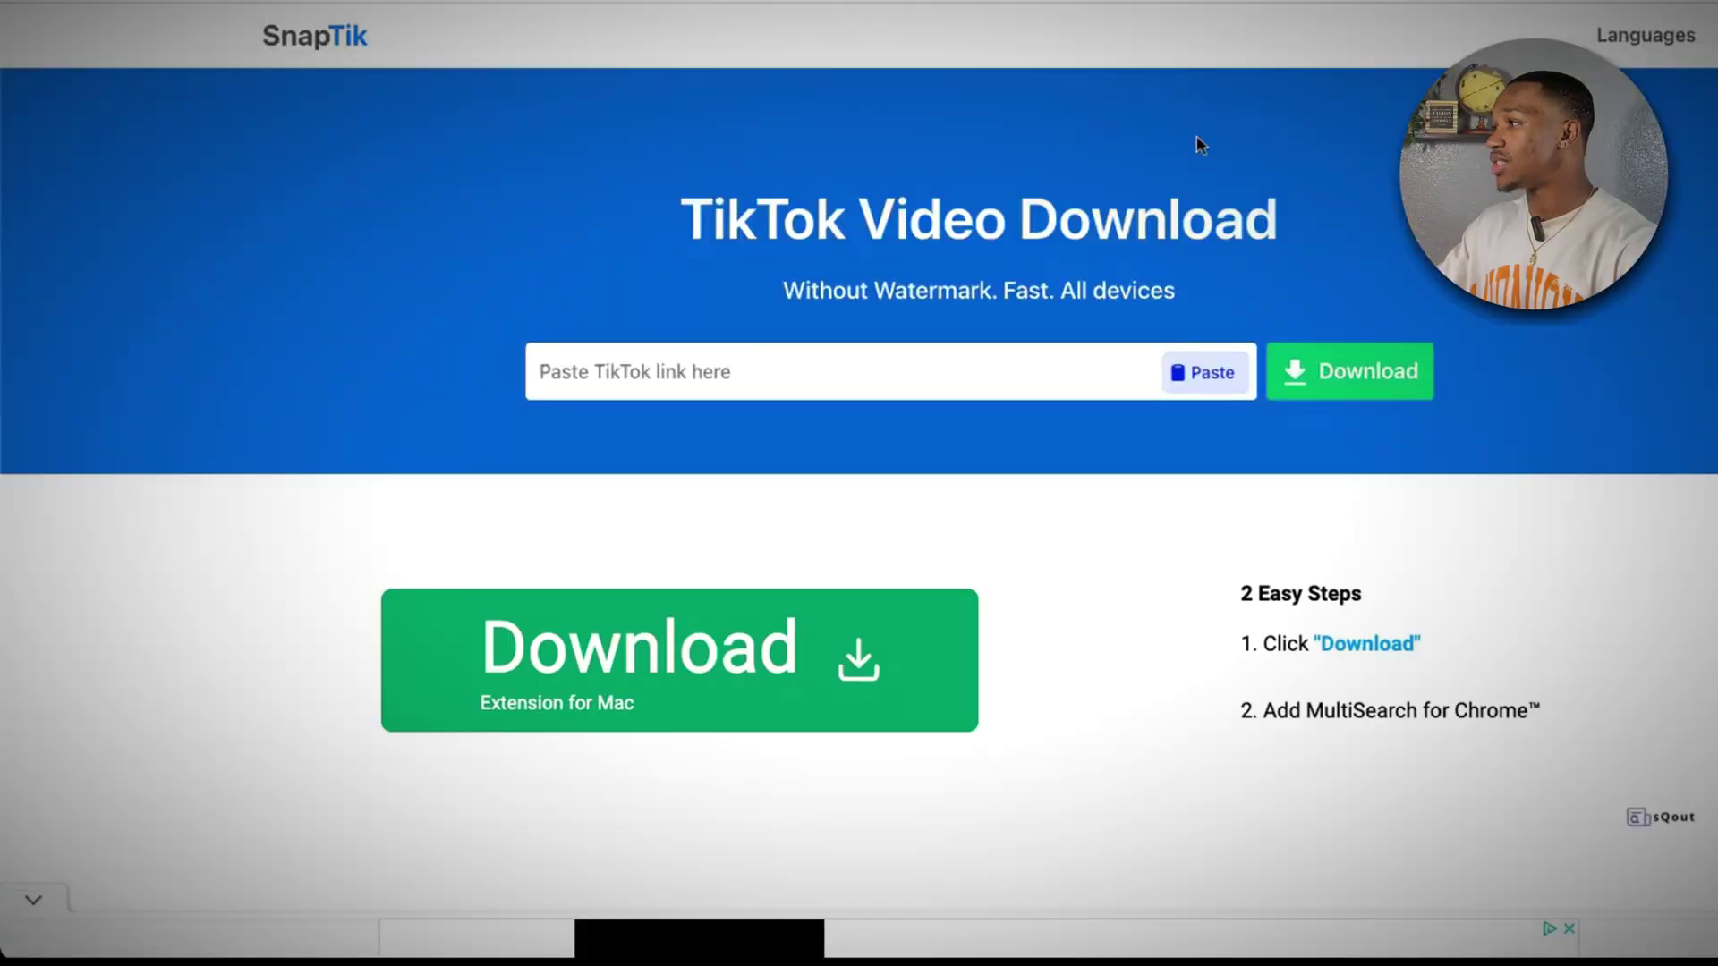
- Switch to SnapTik and use its TikTok link field to request the video download without watermark
right_click(628, 356)
click(732, 529)
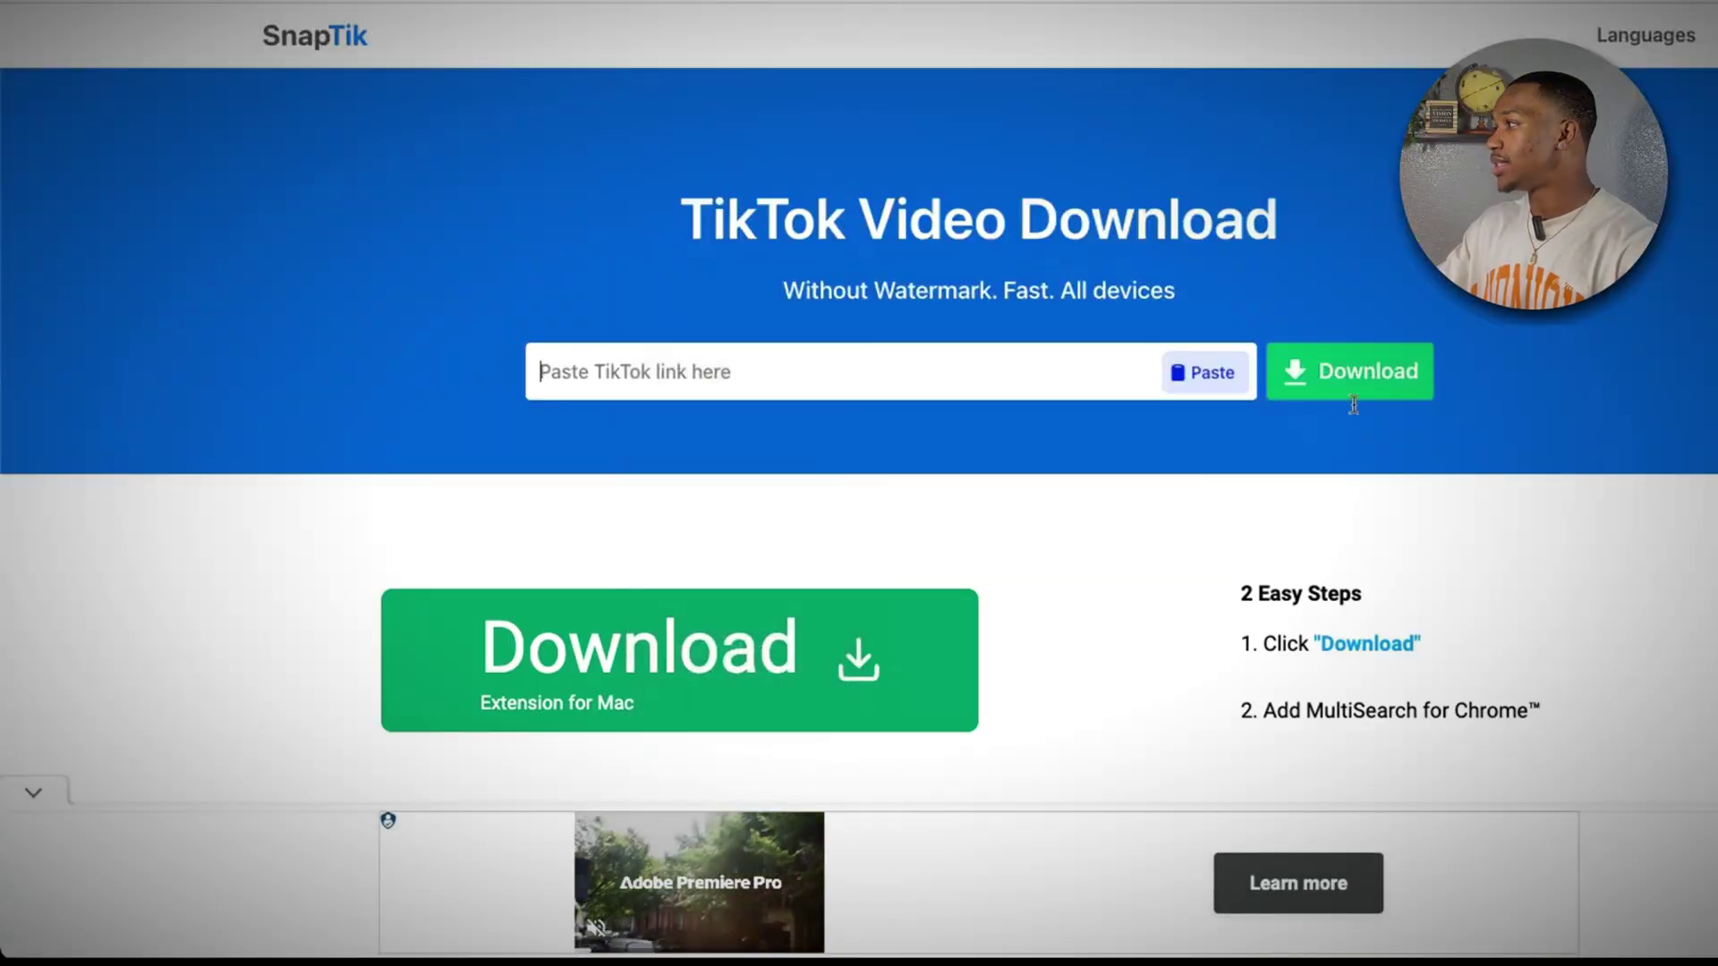
click(1352, 396)
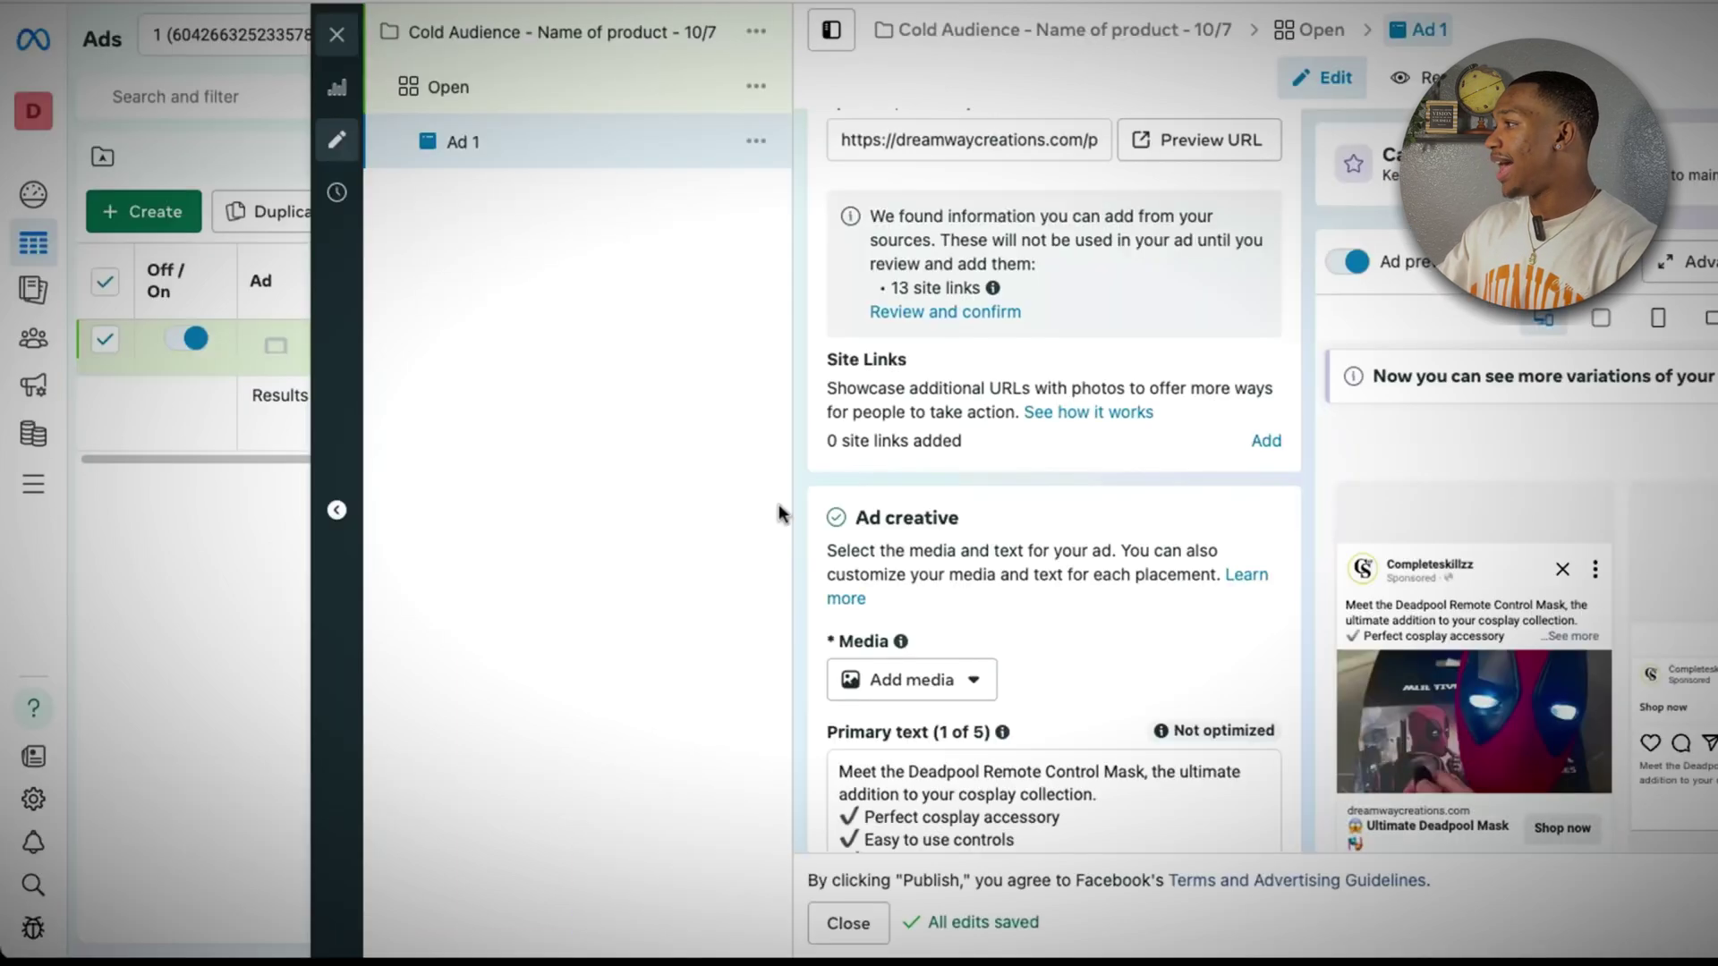
- Switch back to Ads Manager, upload the Snaptik Deadpool mask video as Ad 1's media and continue to cropping
scroll(970, 533, up, 5)
scroll(928, 523, up, 5)
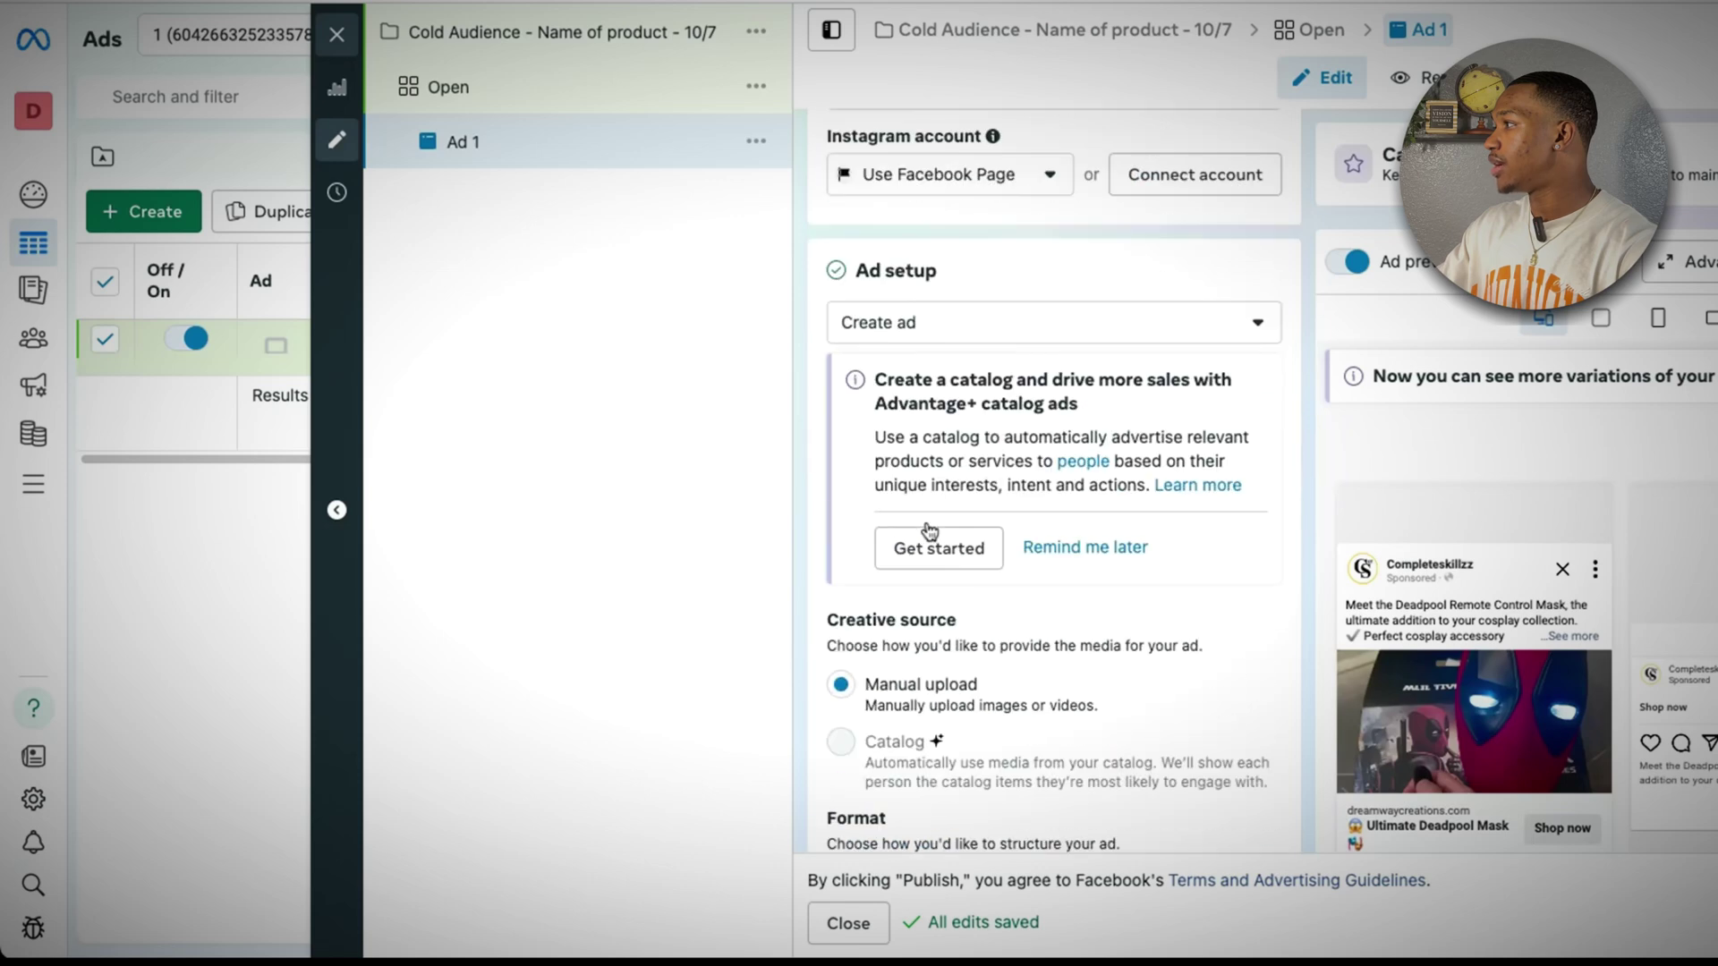
scroll(936, 537, down, 10)
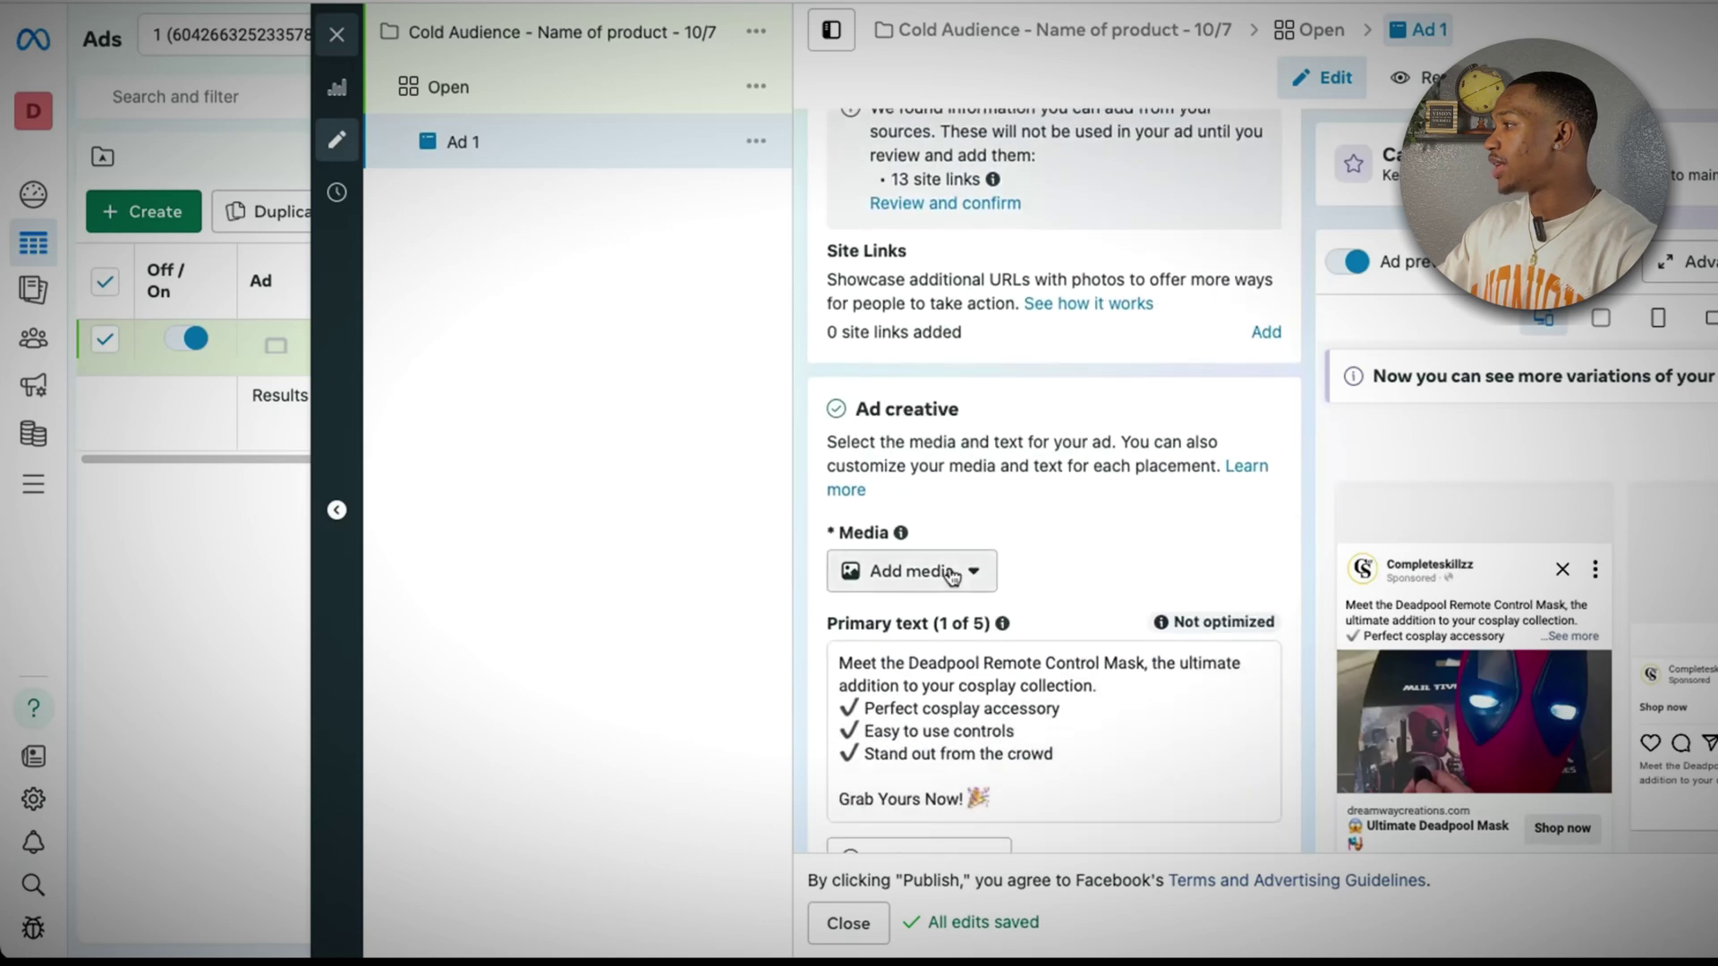
click(930, 571)
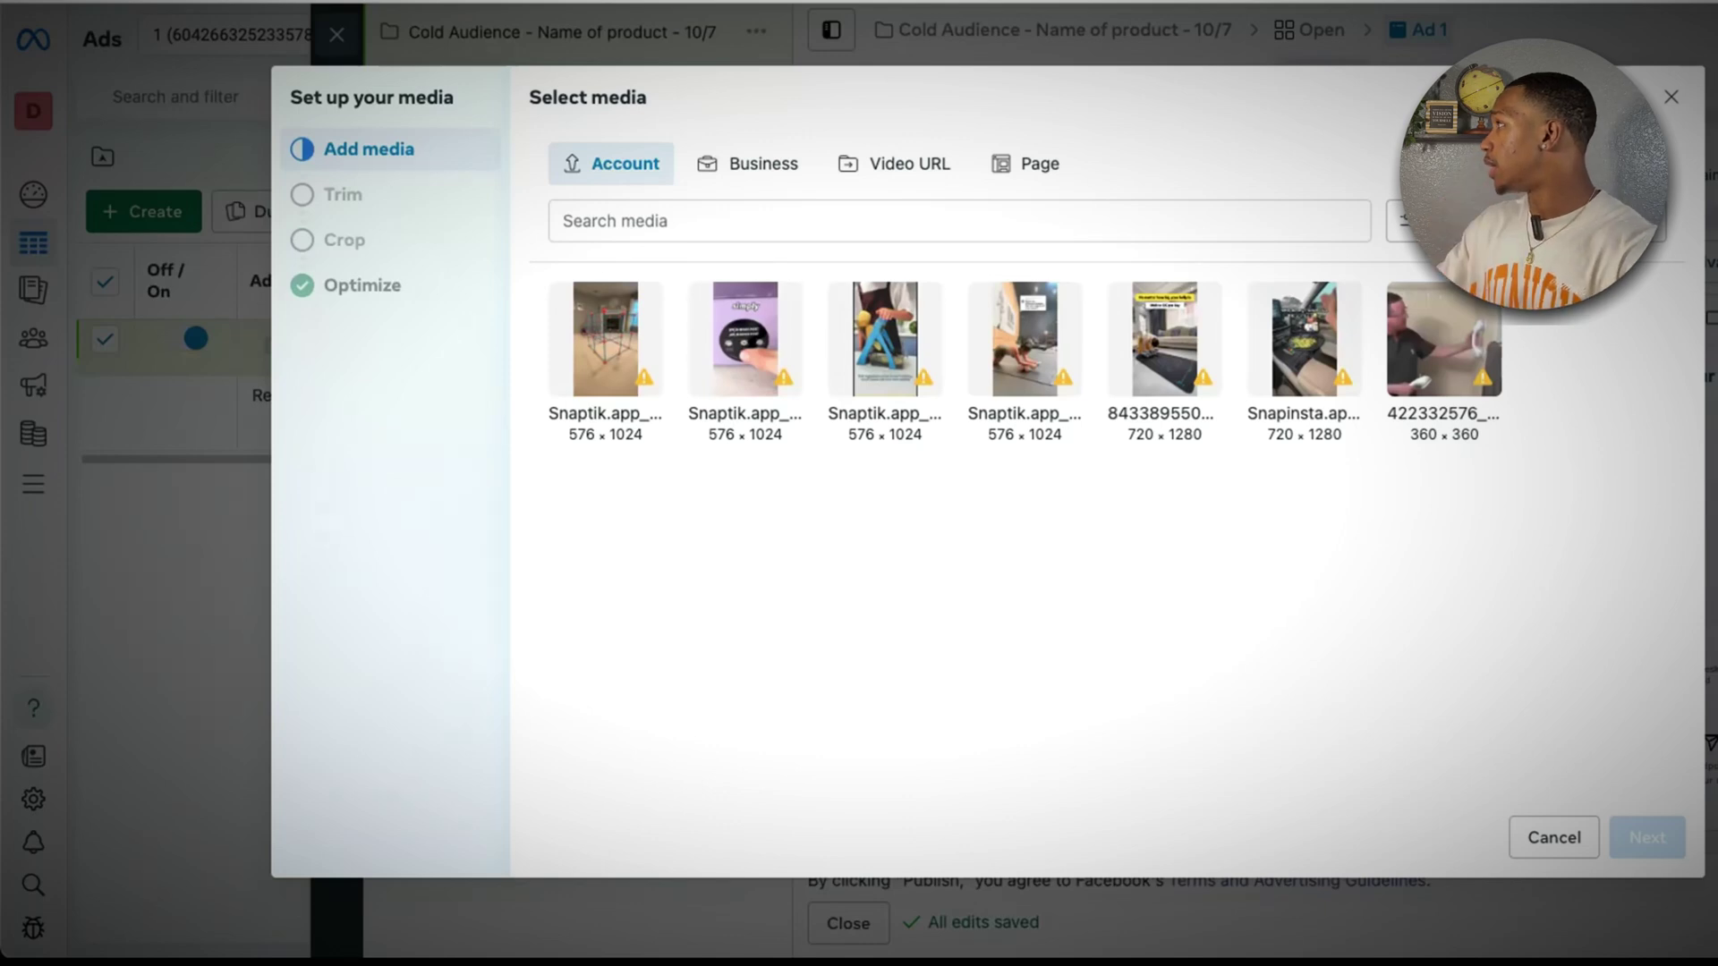
drag(1344, 195, 838, 557)
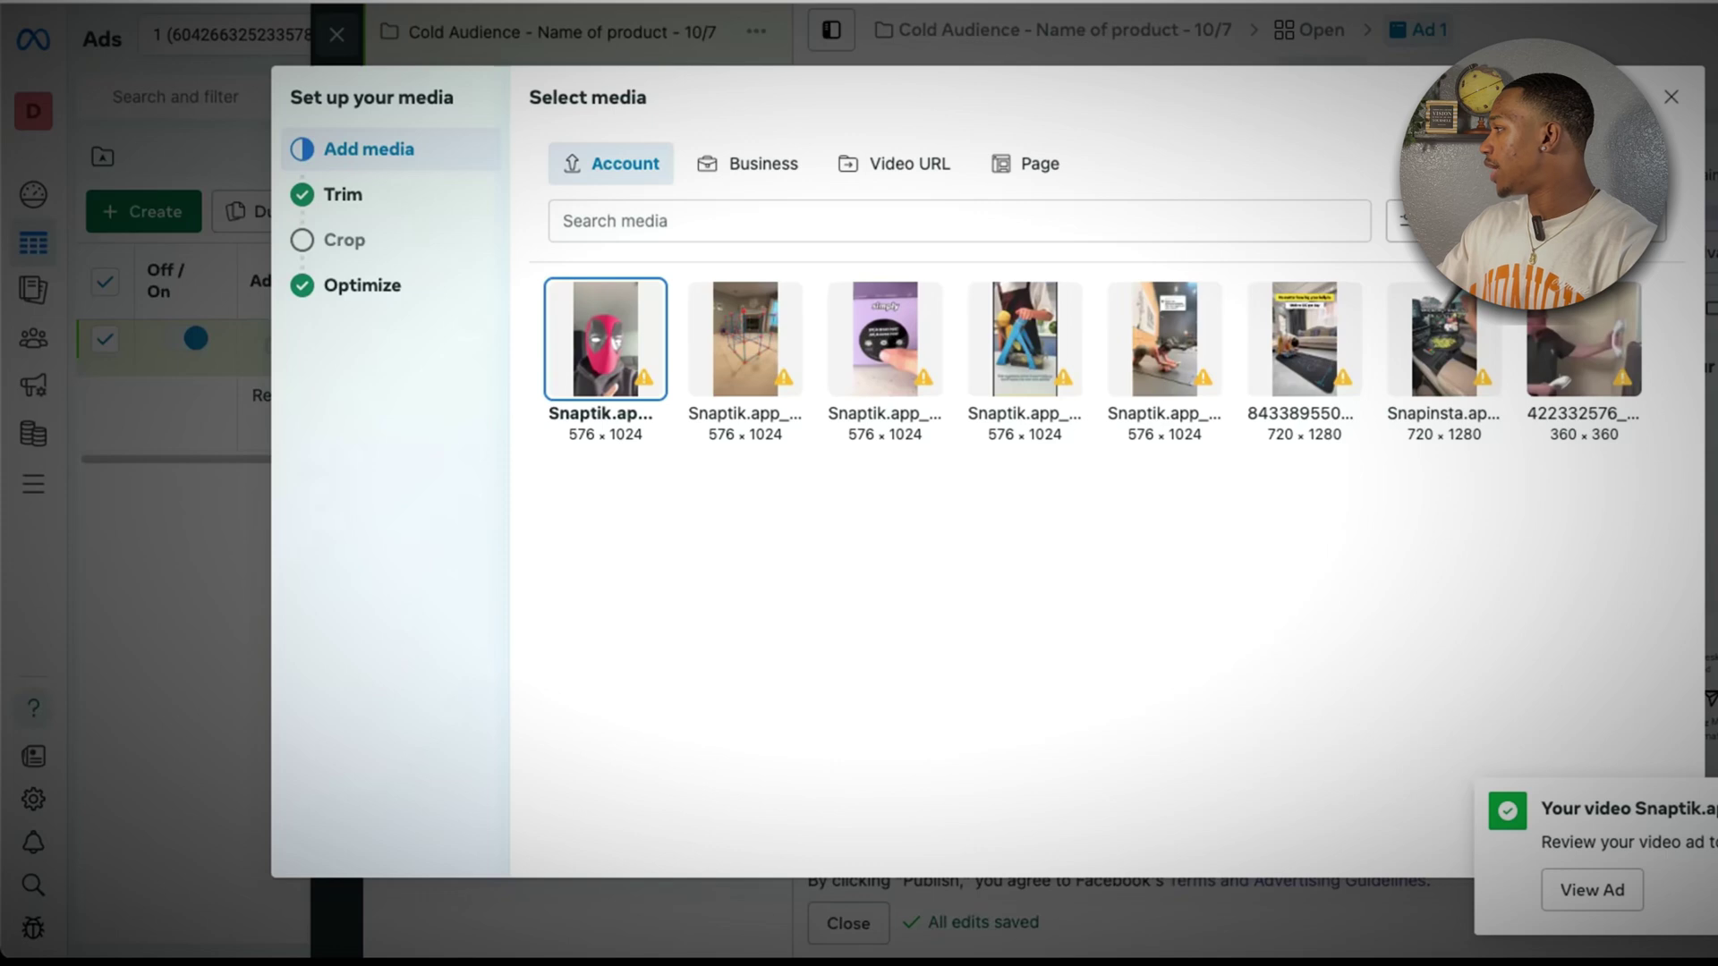
click(1647, 837)
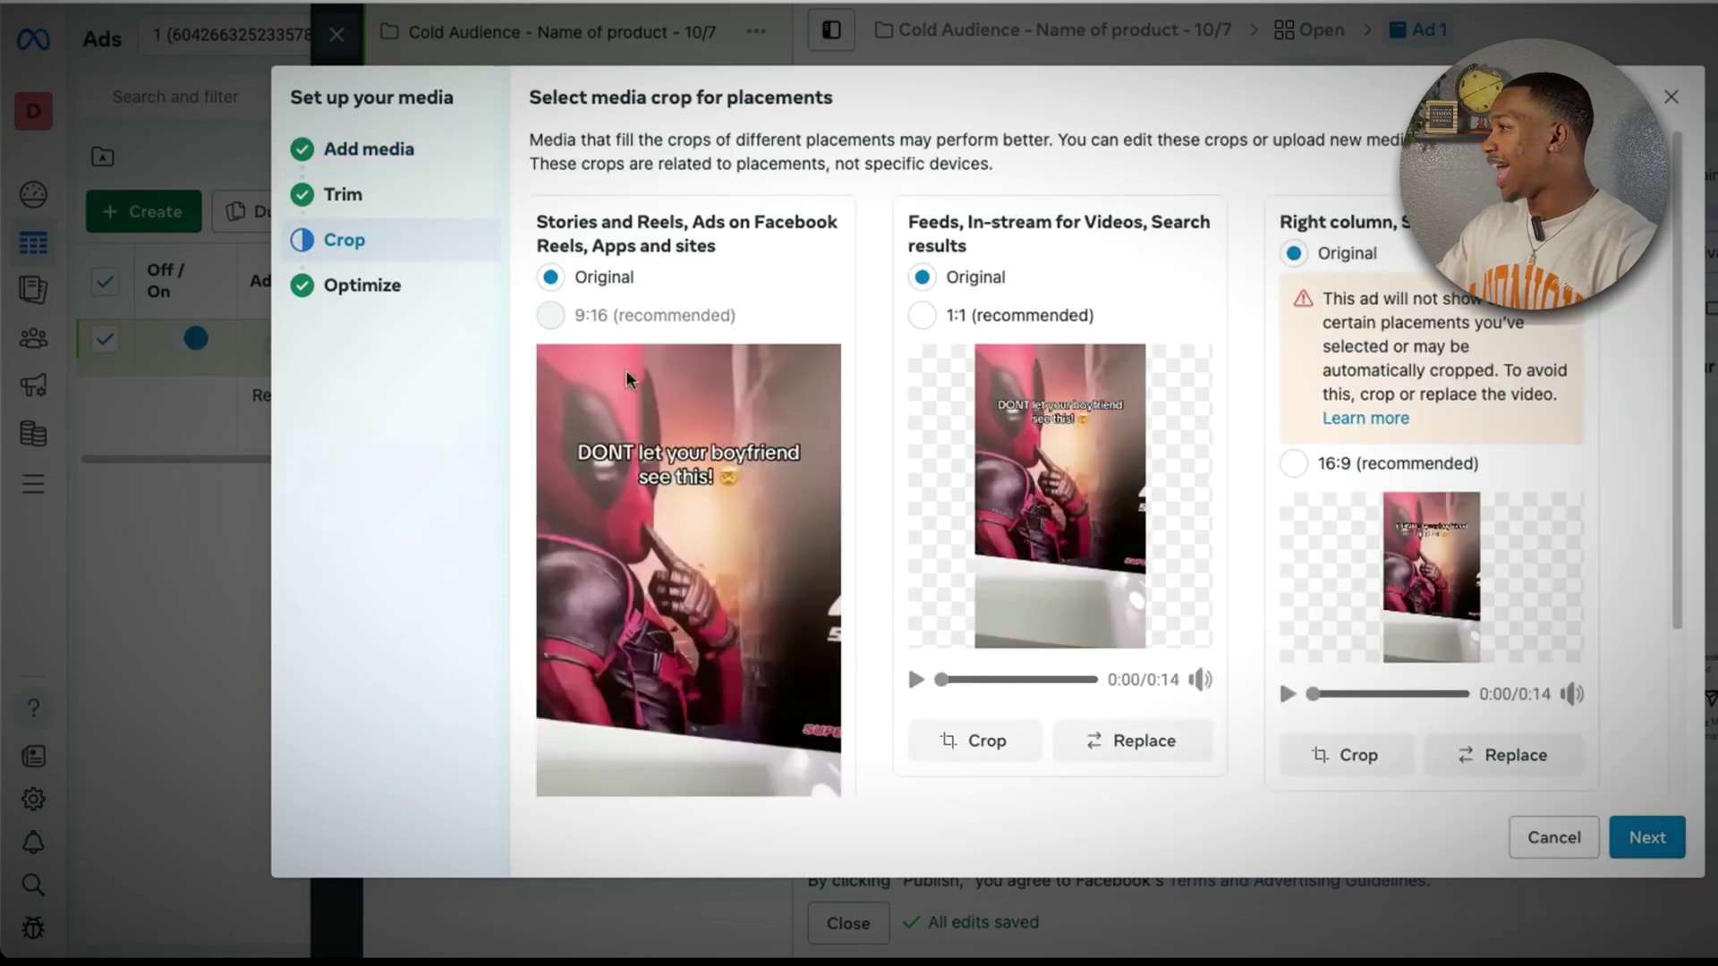
- Apply a 1:1 crop for the Feeds, In-stream and Search results placements, moving the frame up to include the on-video caption
click(921, 317)
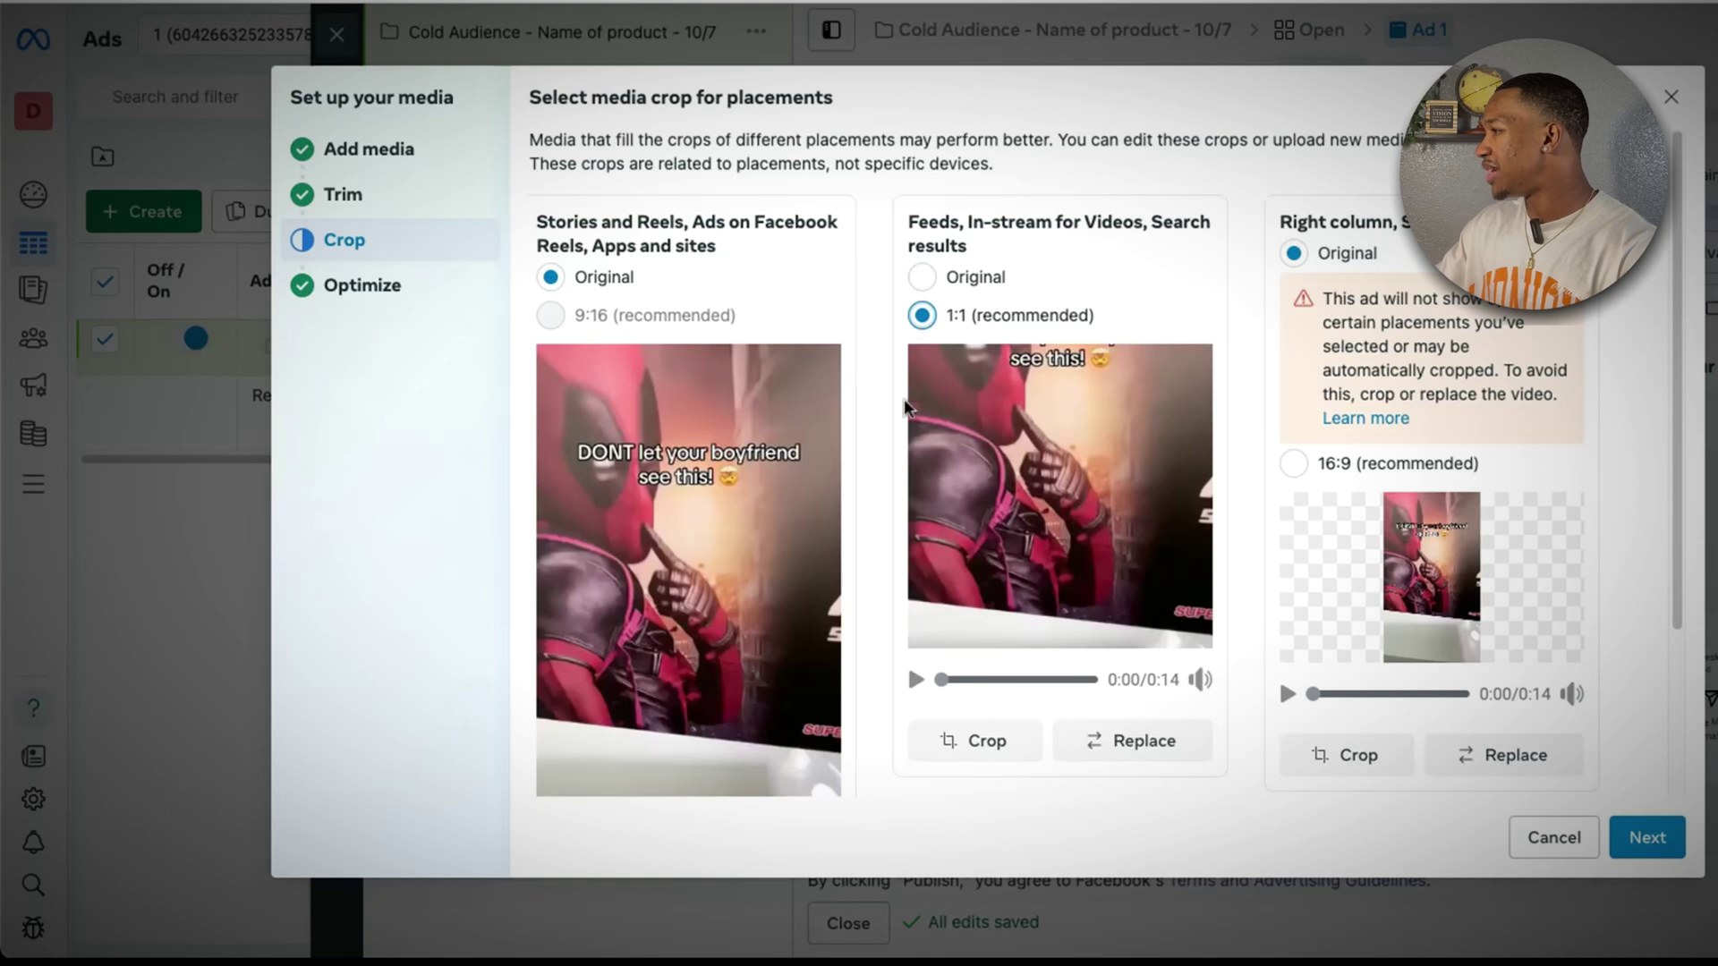
click(923, 278)
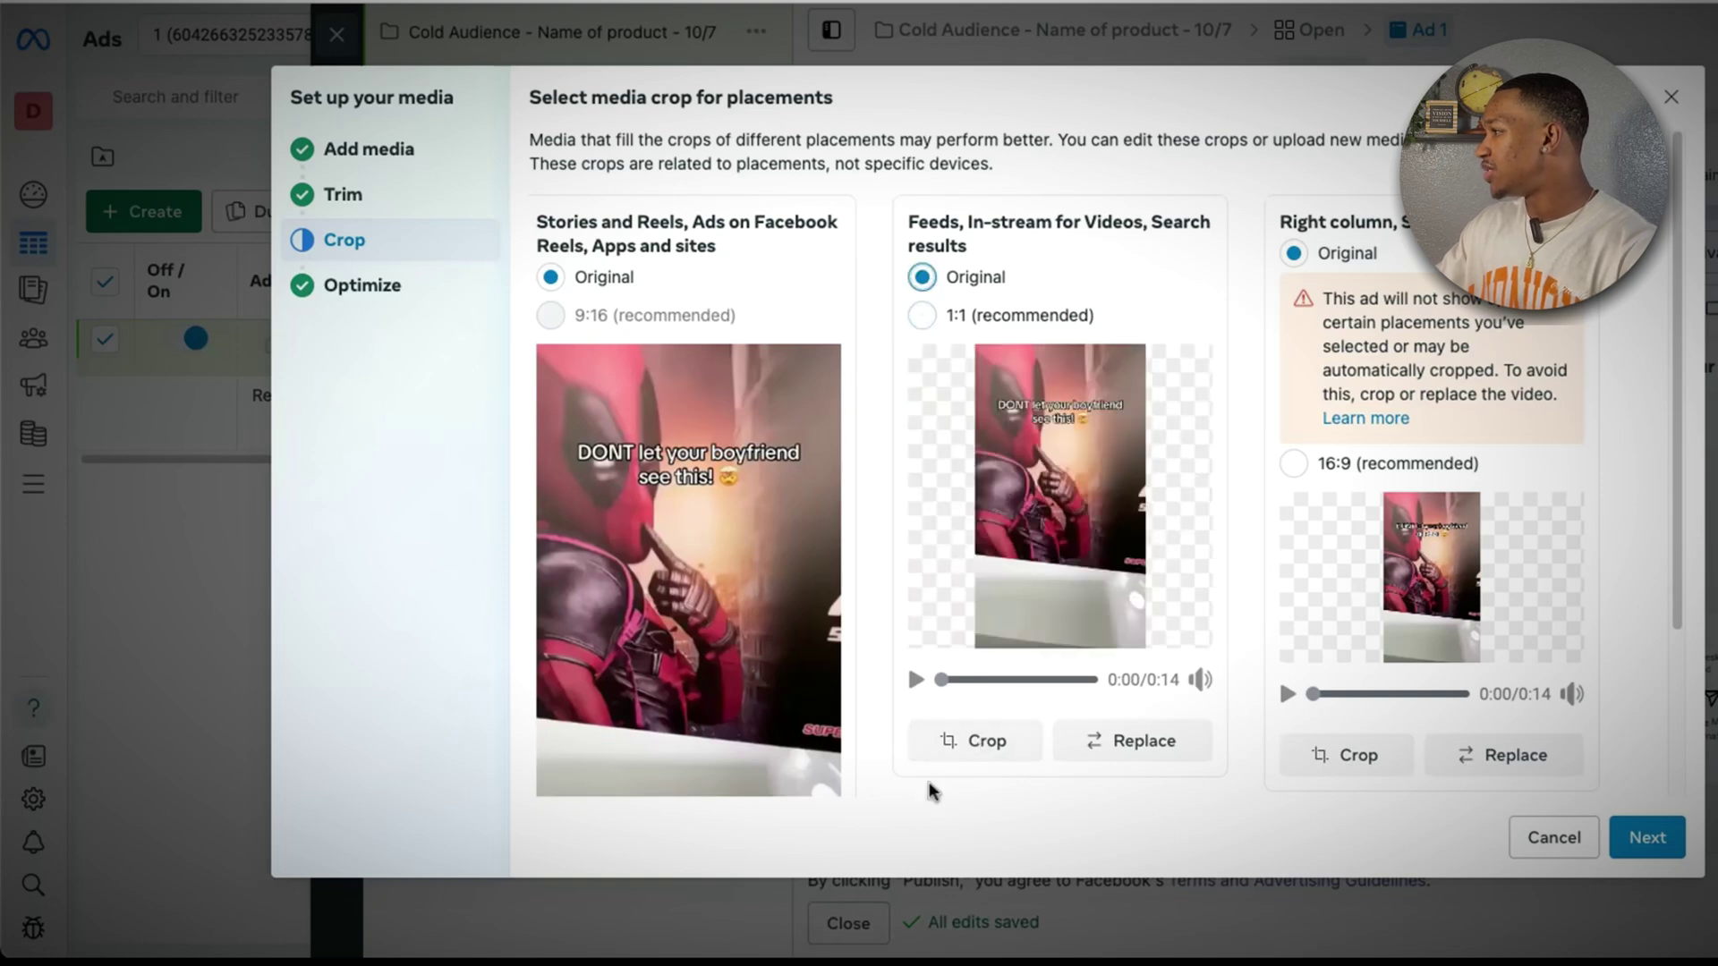
click(960, 741)
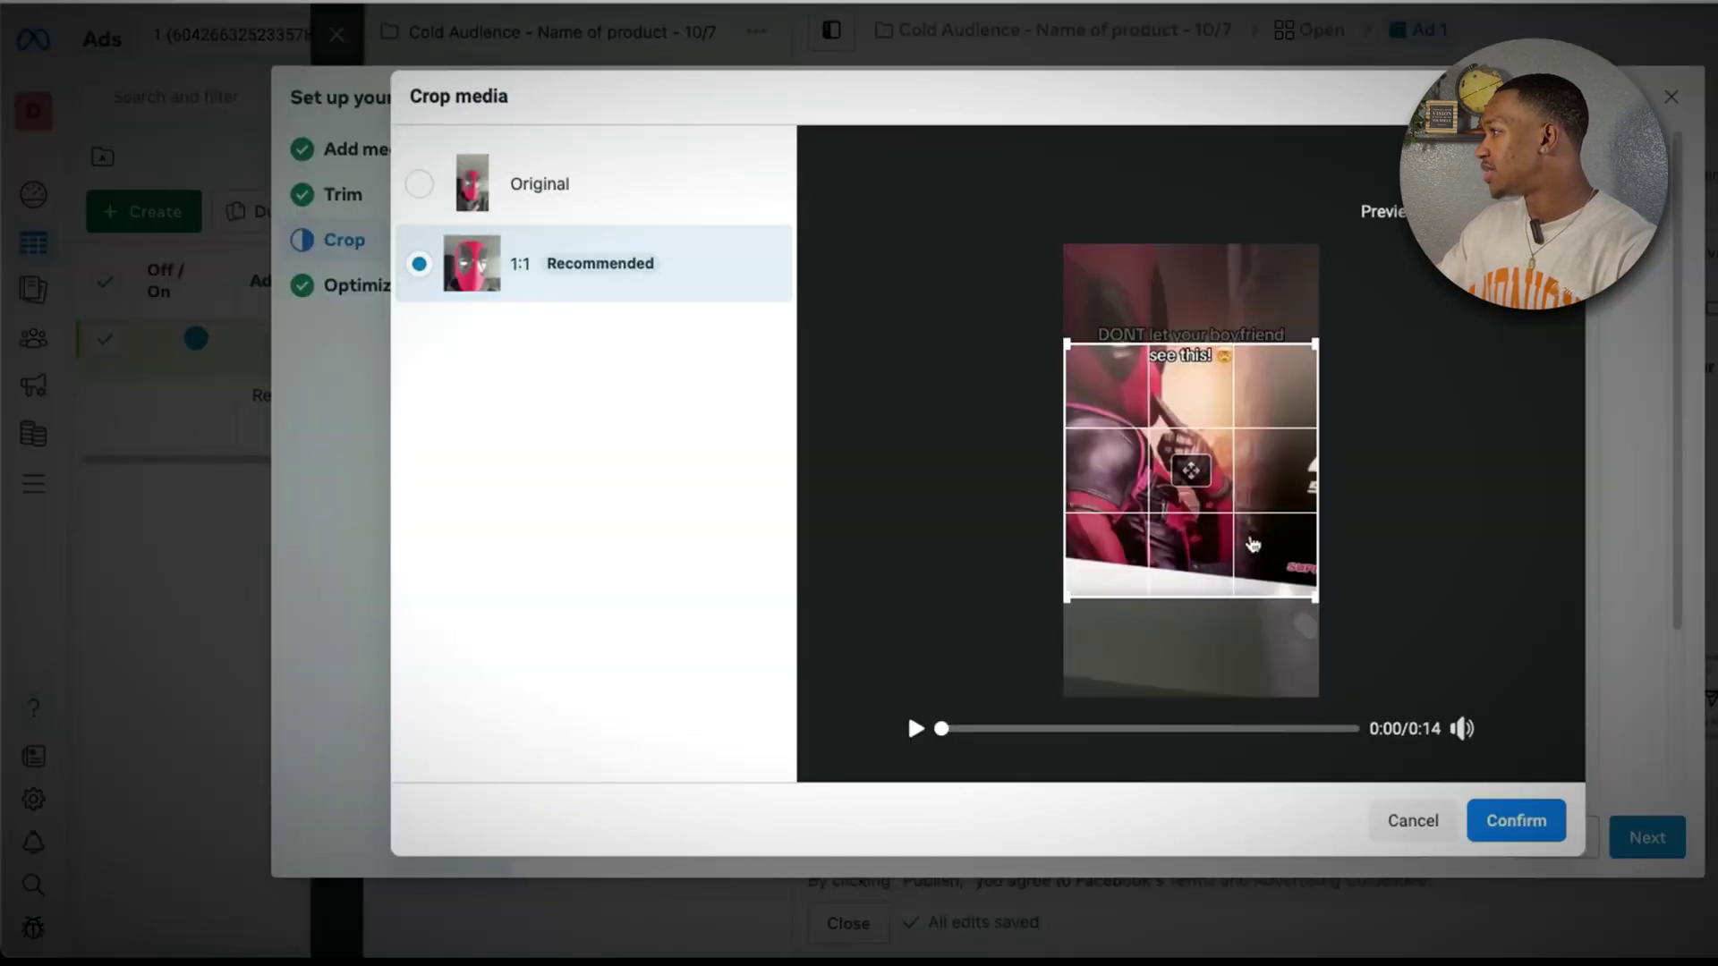
drag(1249, 511, 1222, 382)
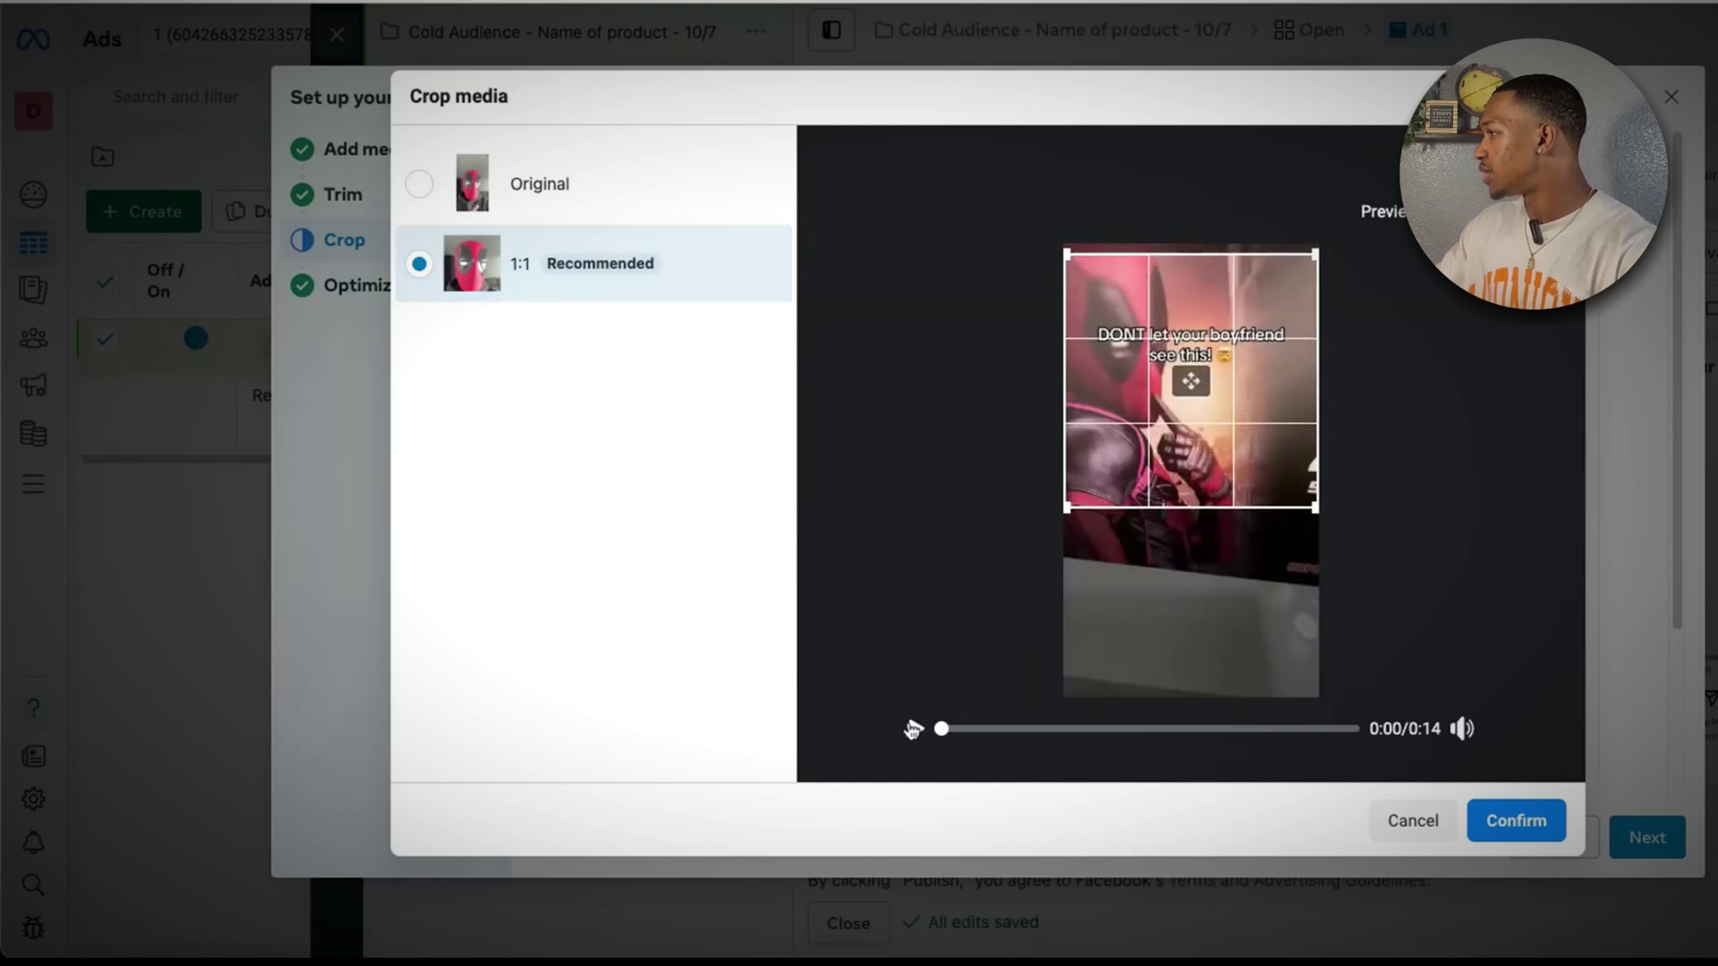
click(912, 729)
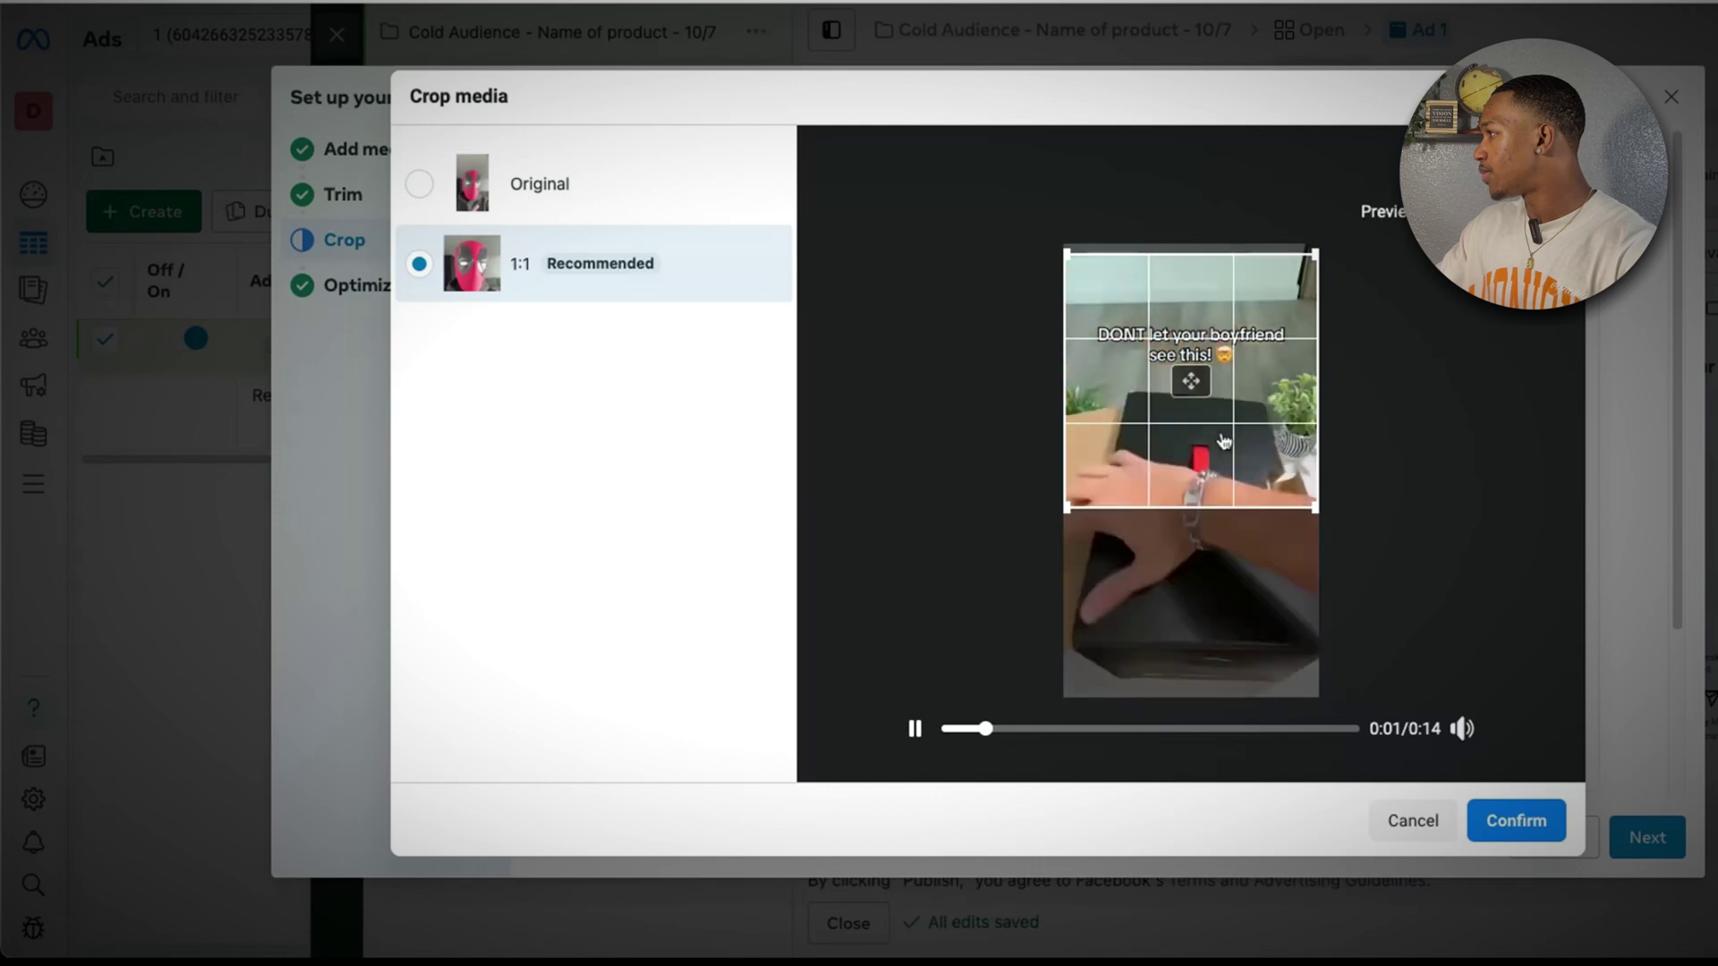
drag(1222, 441, 1219, 498)
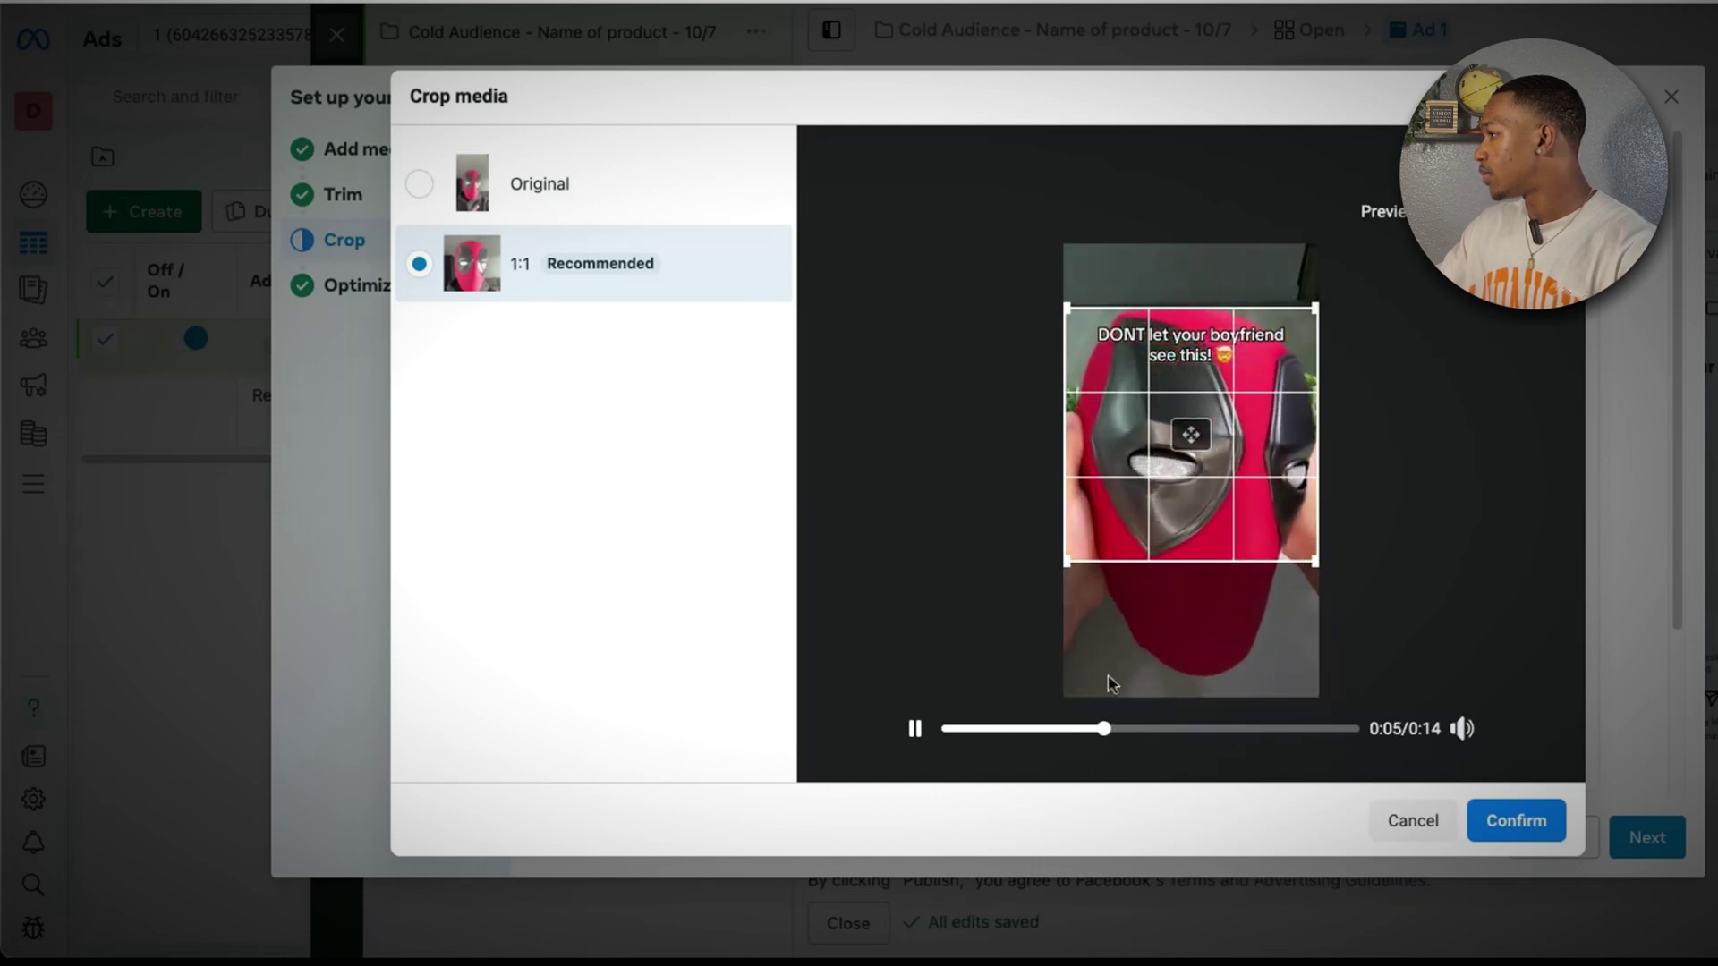
- Play through the cropped video, raise the square crop frame slightly further, and confirm the crop
click(914, 728)
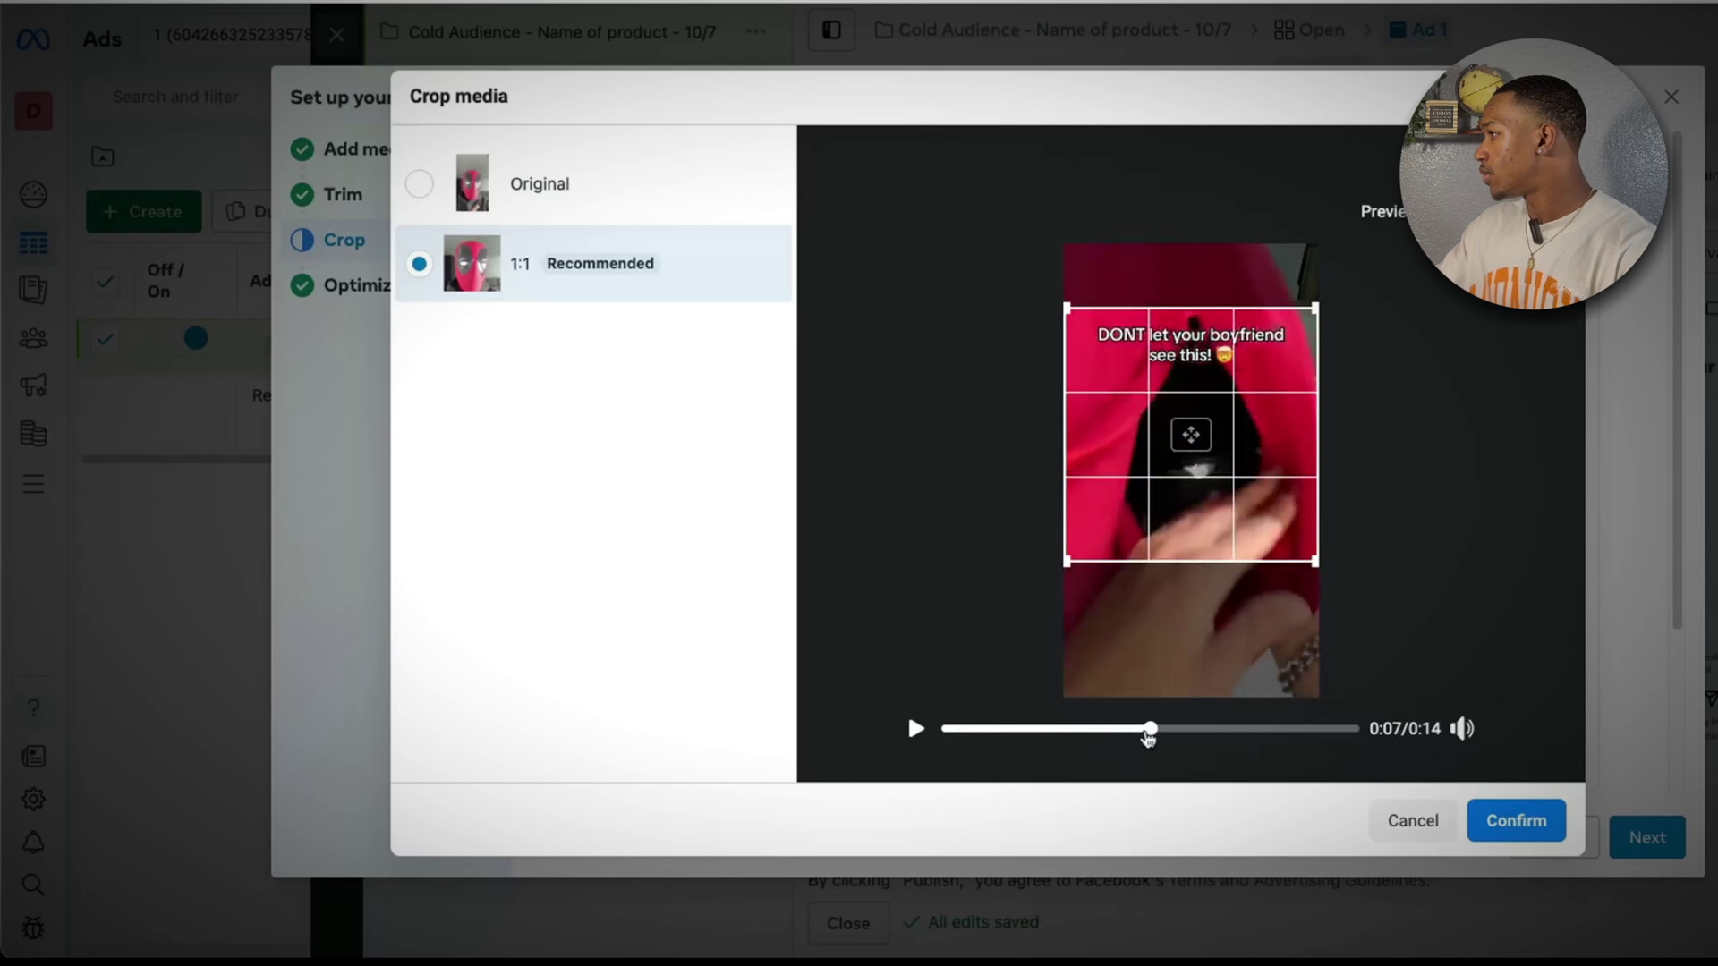
drag(1150, 734, 910, 738)
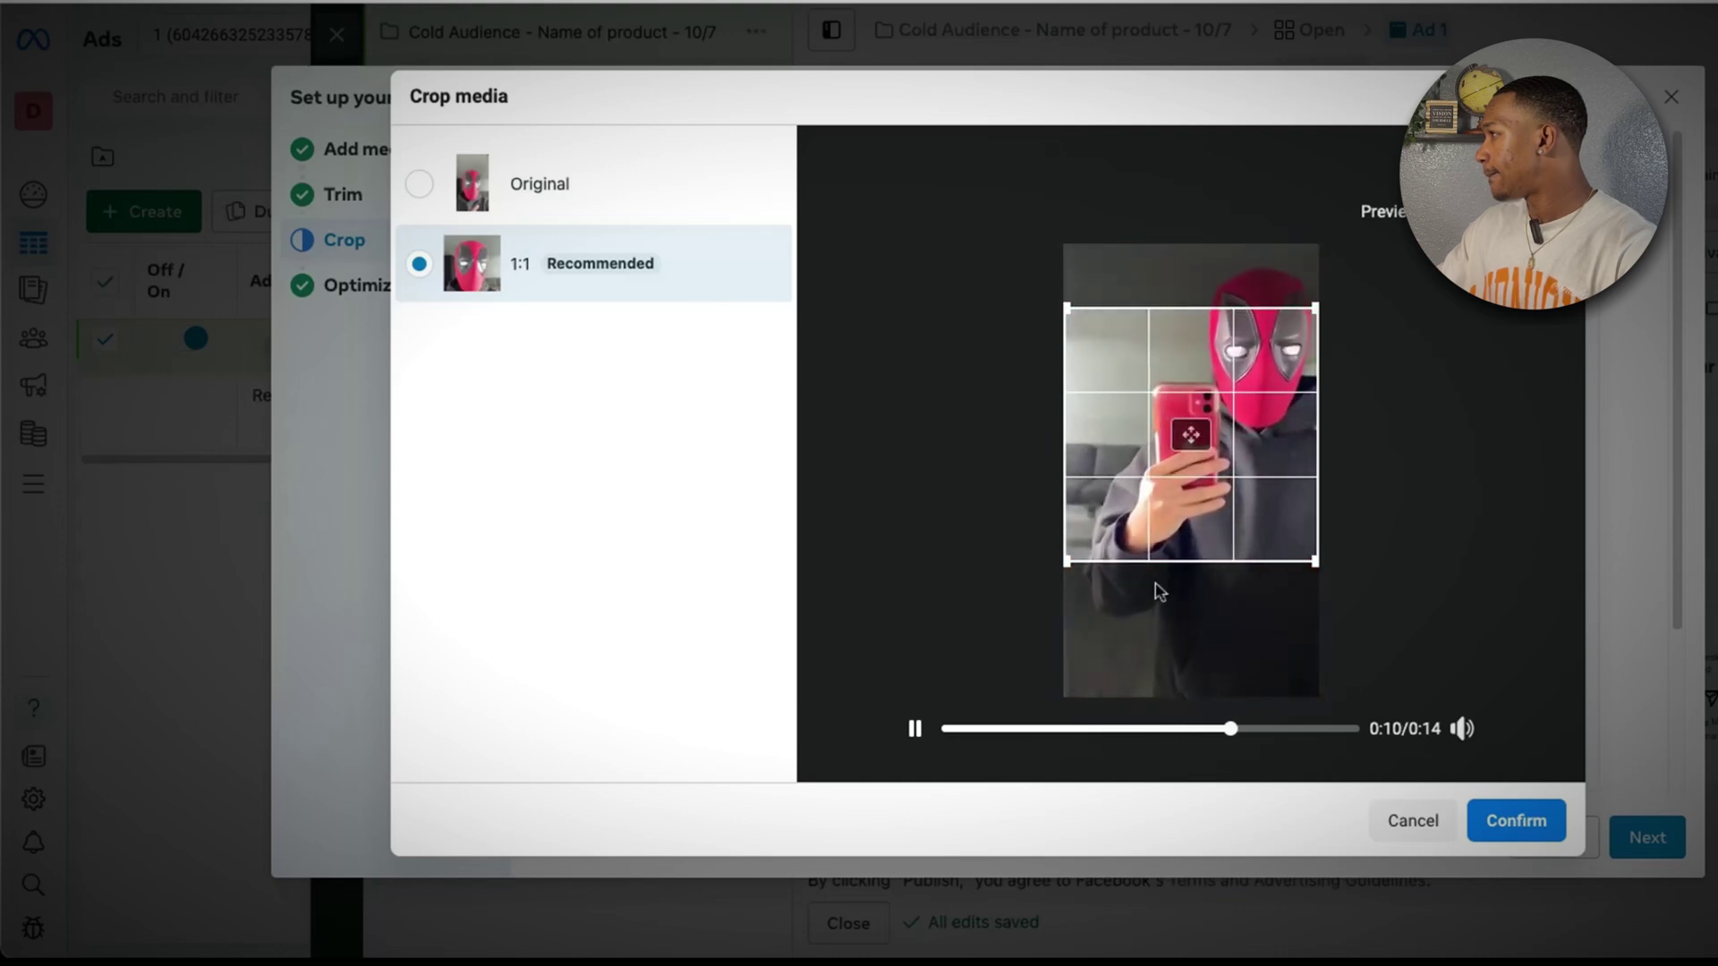
drag(1170, 557, 1170, 531)
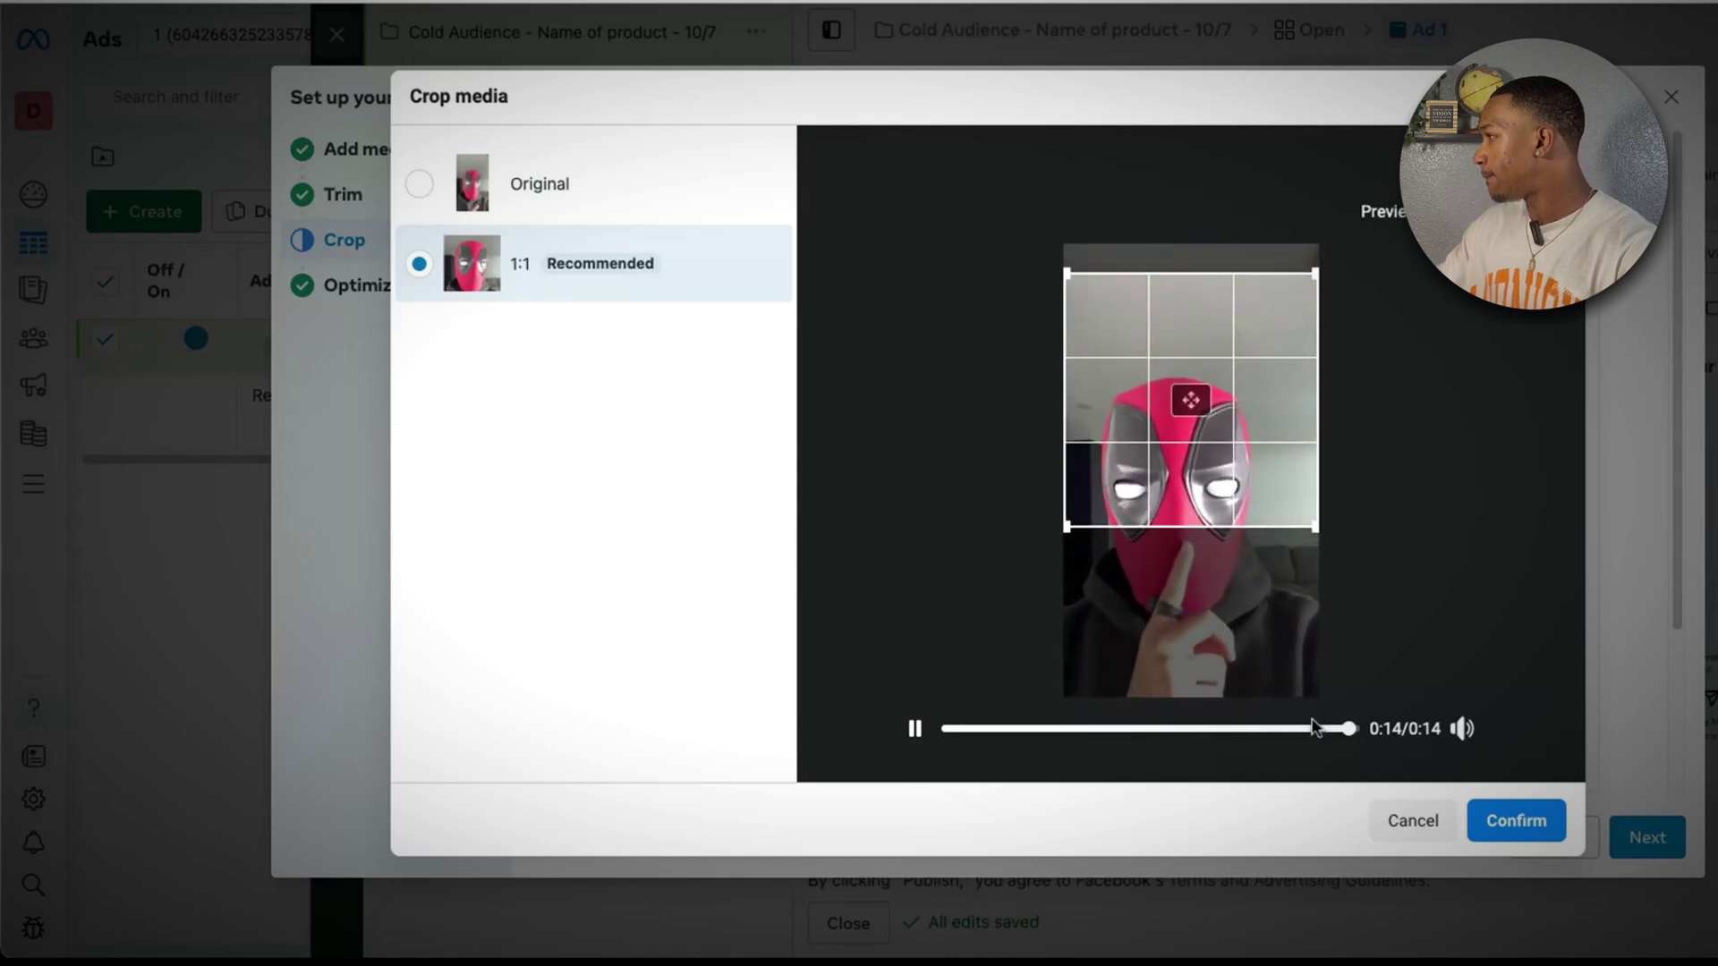
click(914, 728)
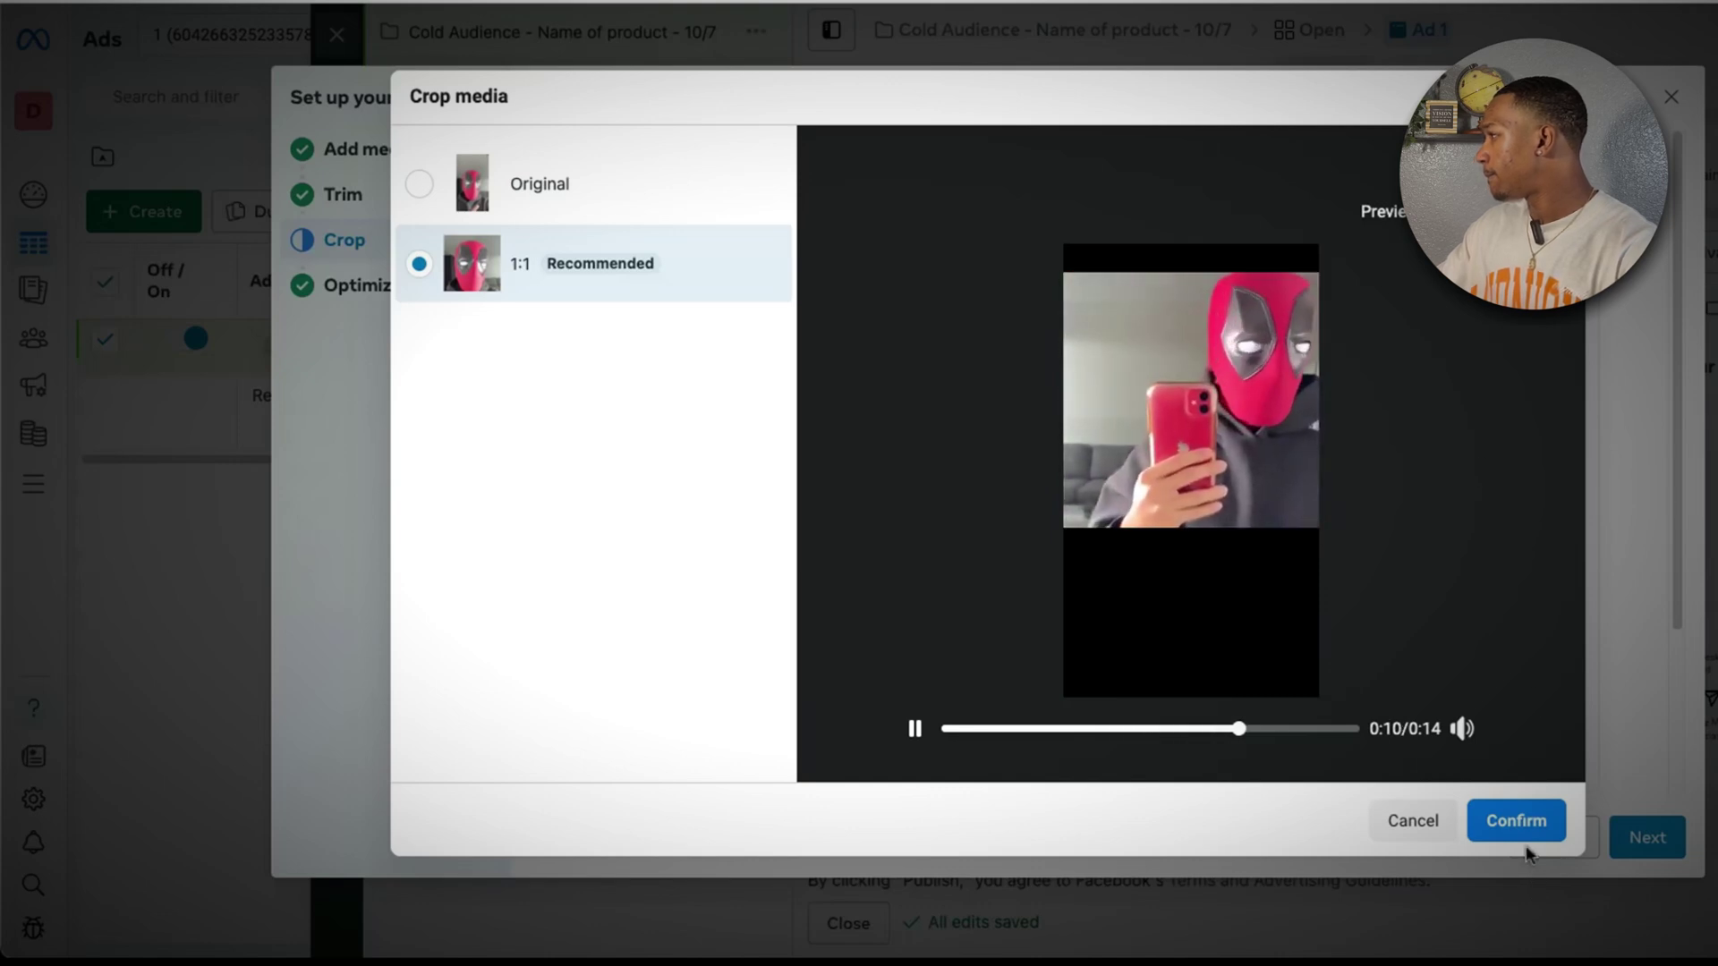
click(1516, 821)
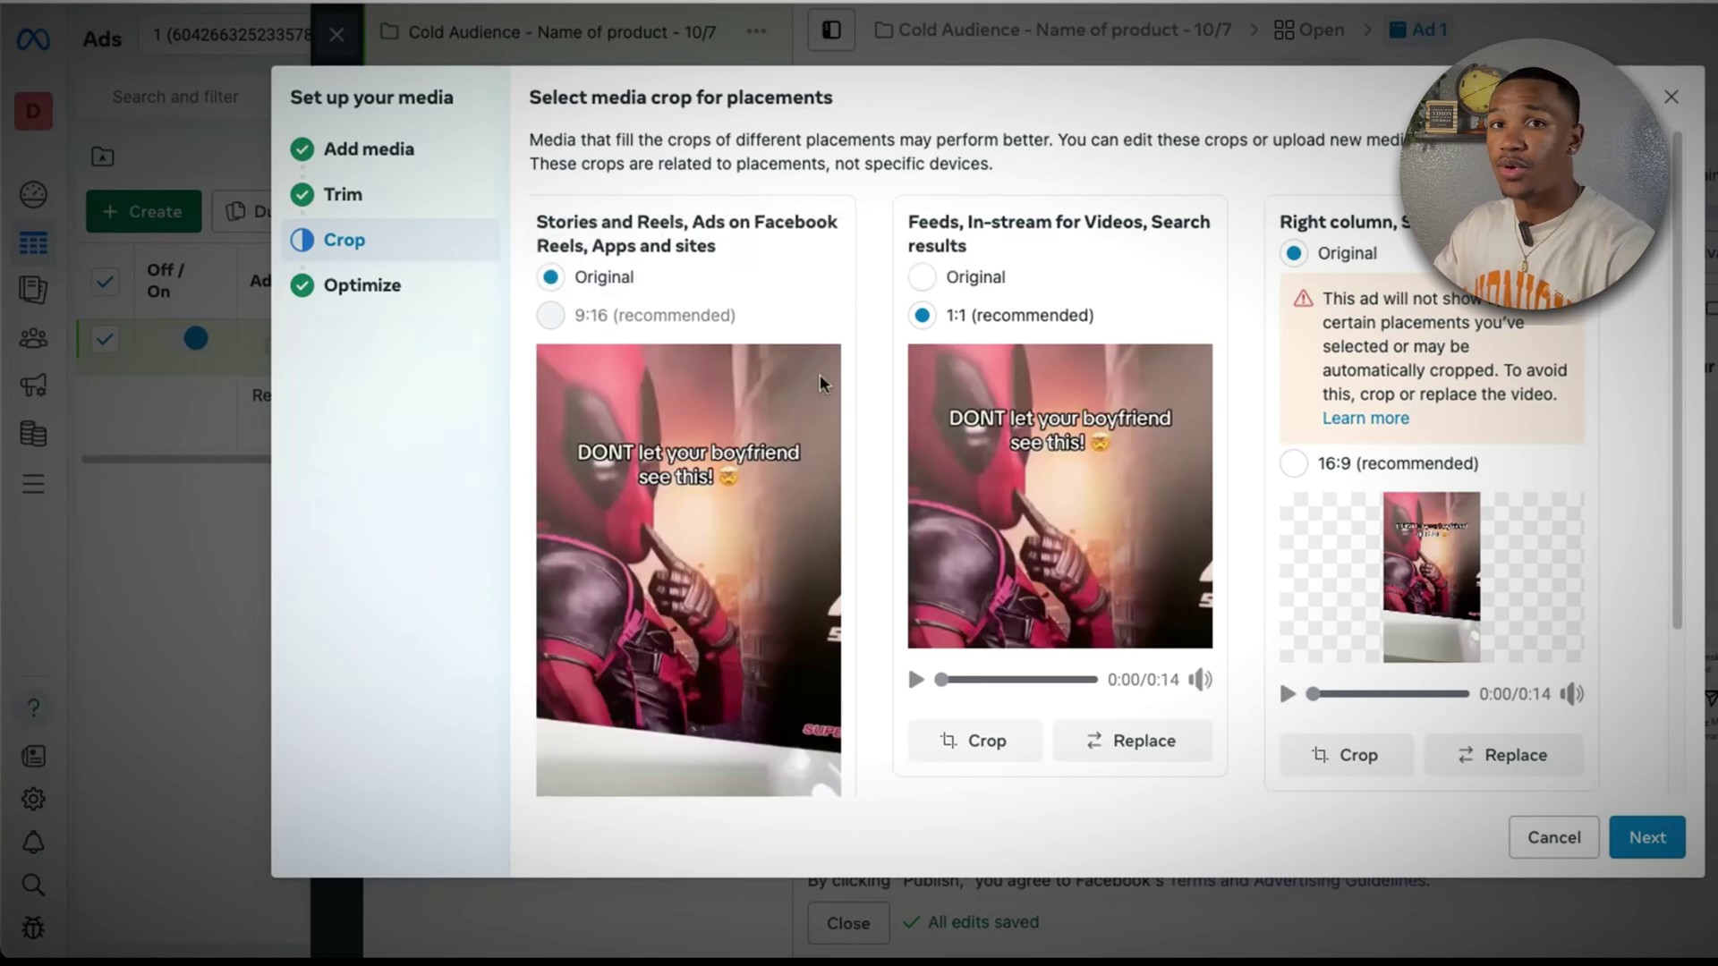
- Turn off the Text improvements enhancement among the Advantage+ creative optimizations and finish the media setup
click(1644, 837)
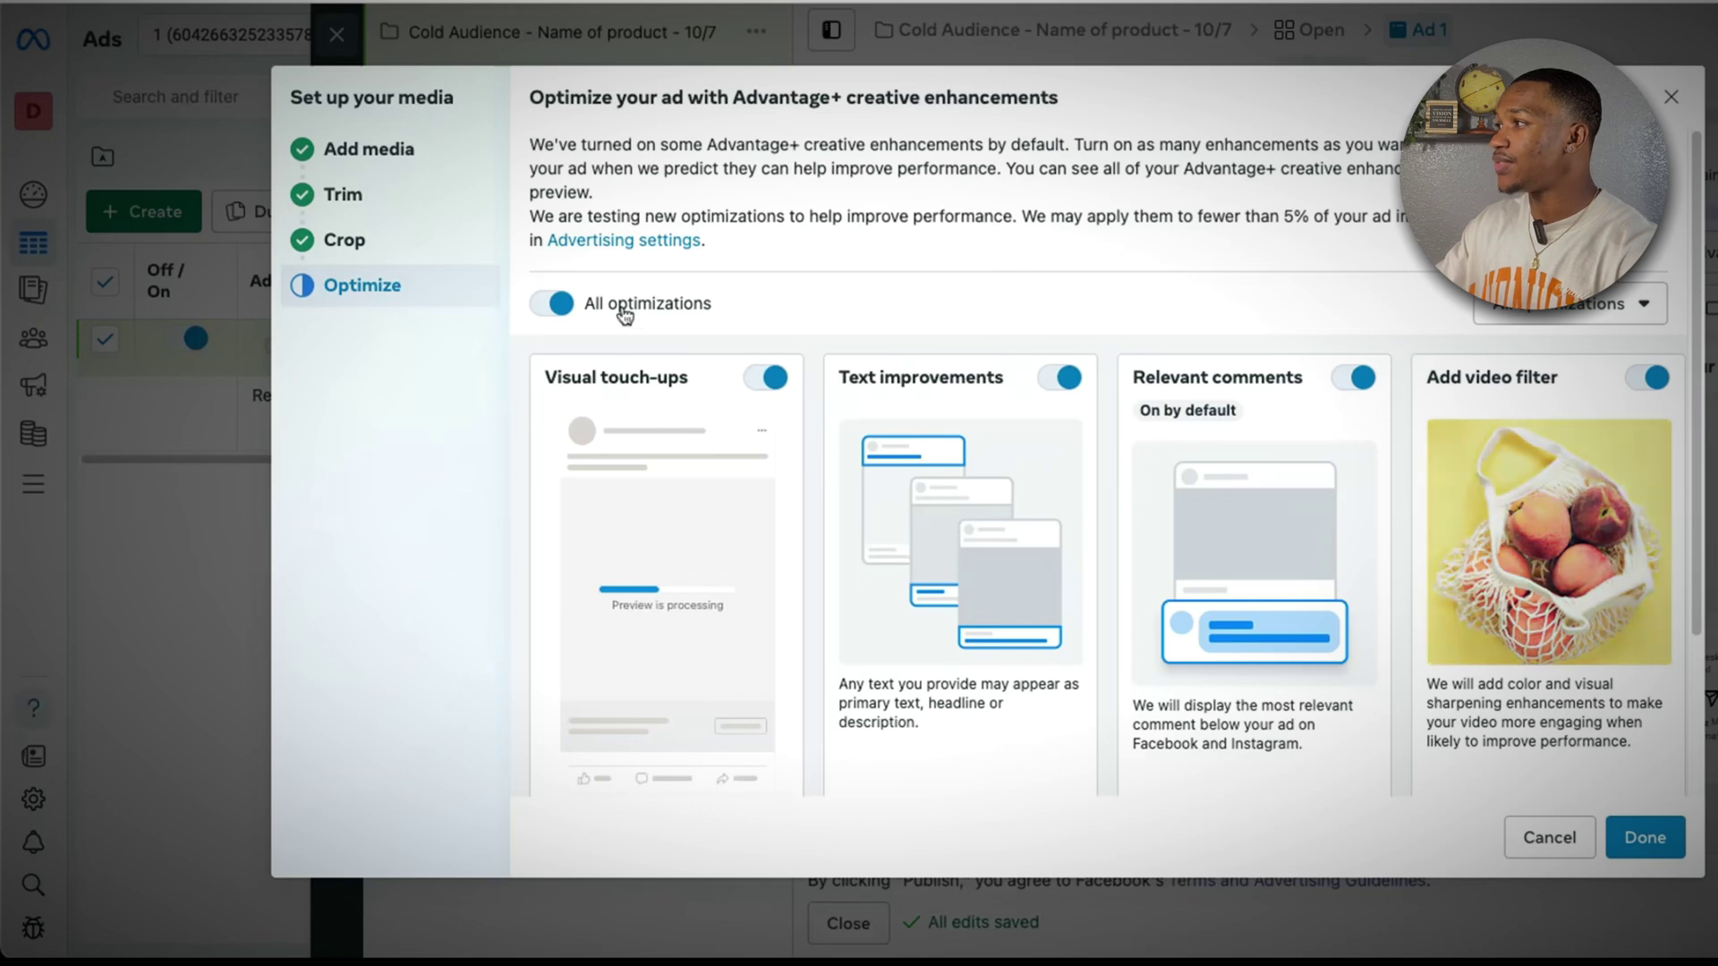
scroll(1038, 457, down, 1)
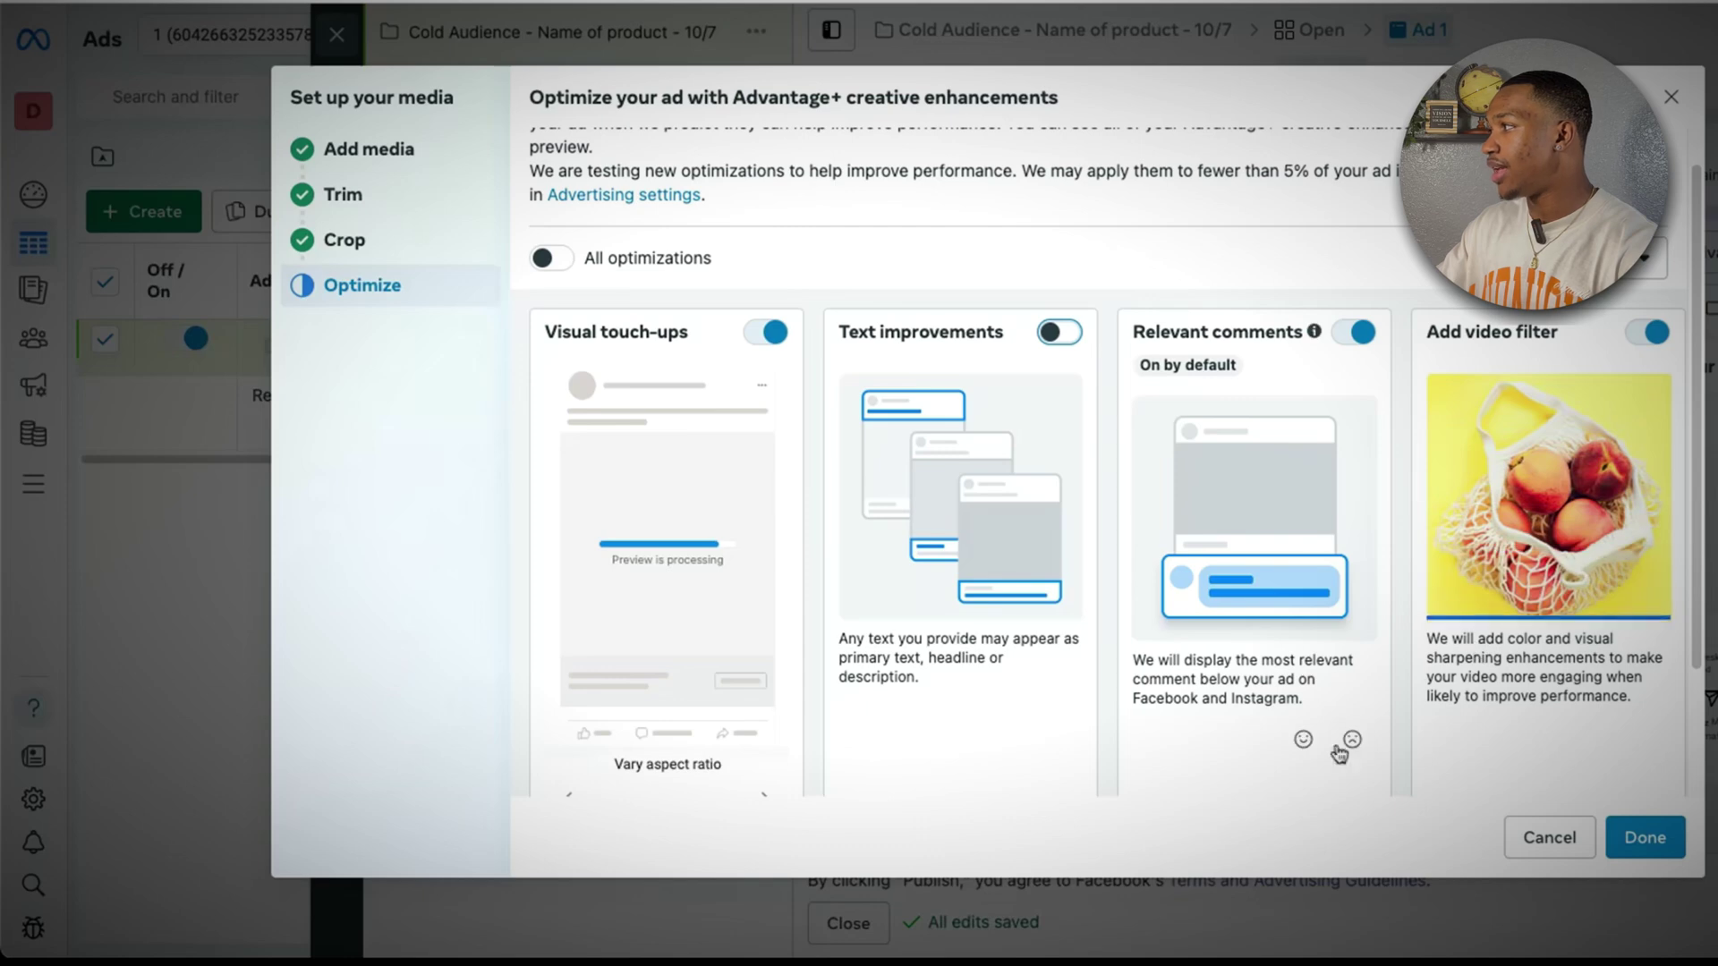
scroll(1215, 689, down, 2)
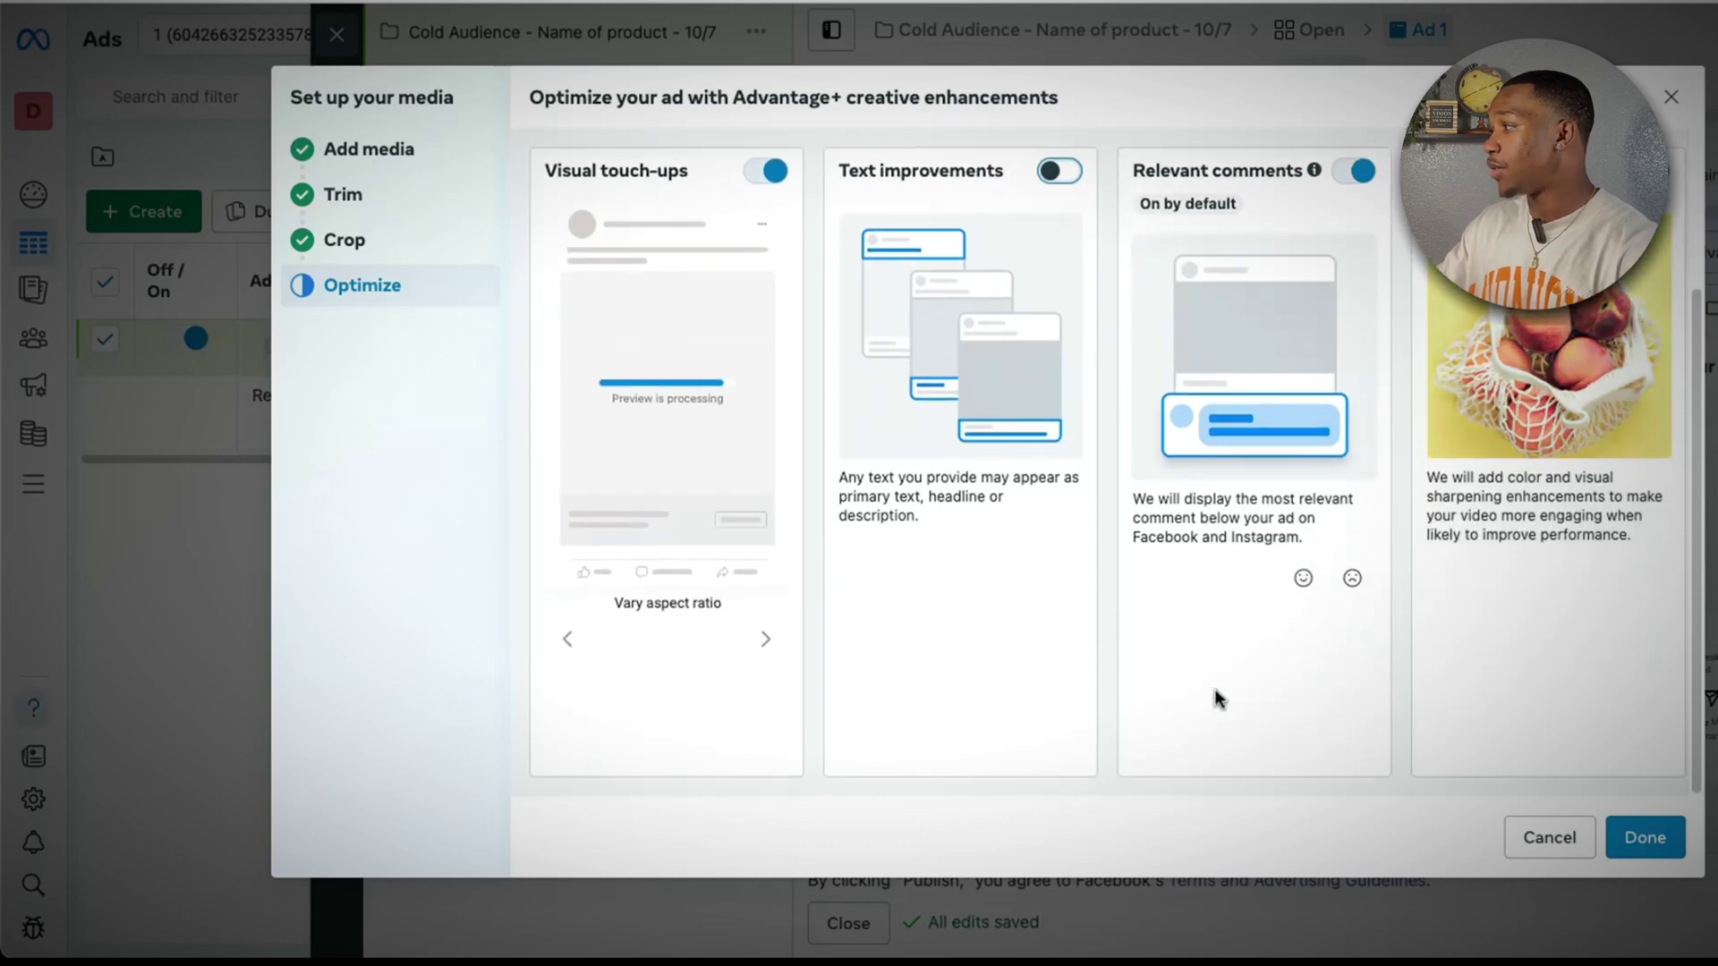
scroll(867, 382, up, 3)
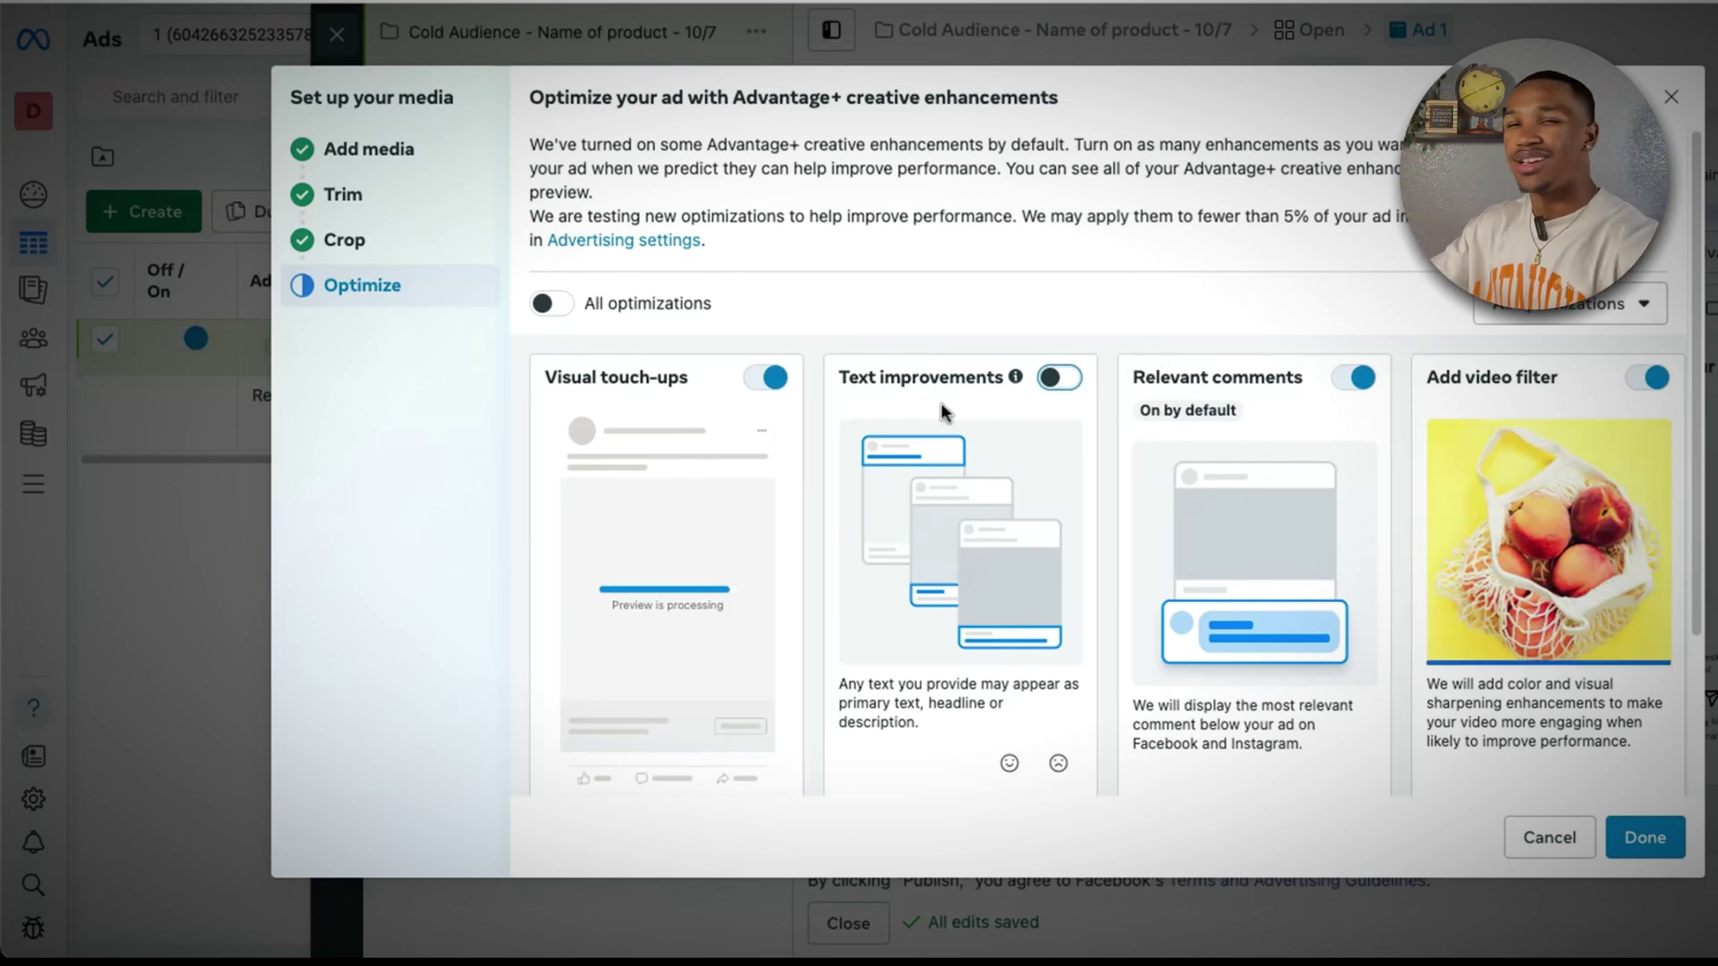
click(1646, 839)
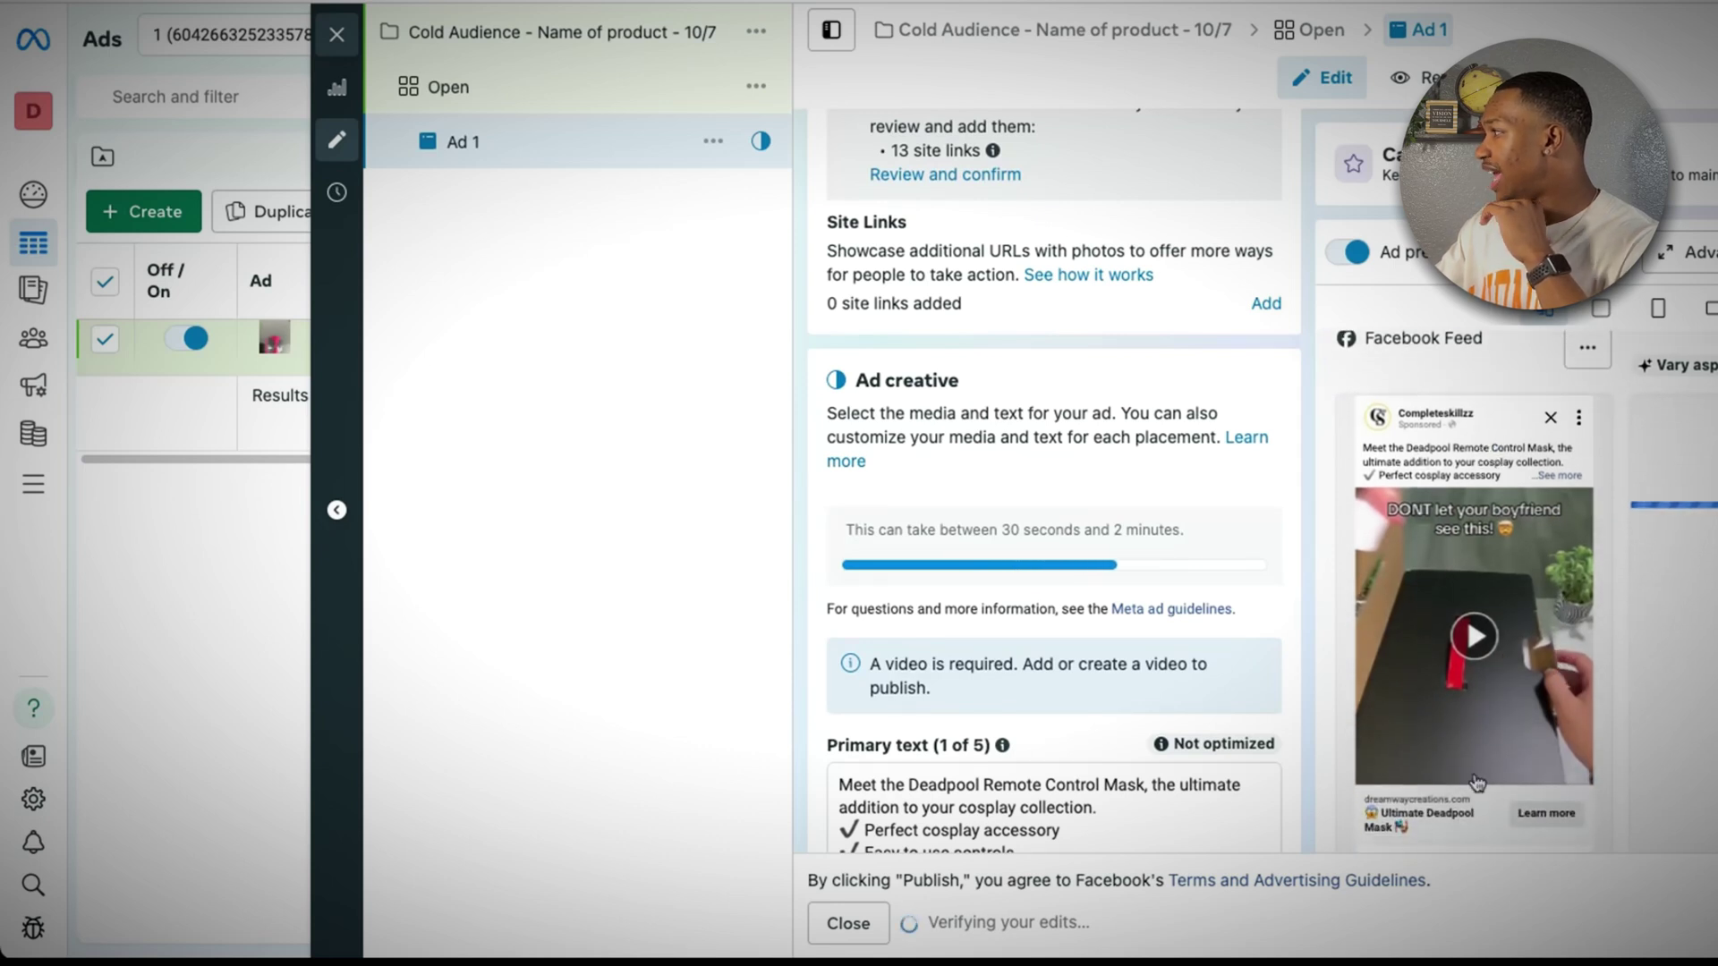
- Expand the primary text in Ad 1's Facebook Feed preview and set the ad's call to action to Shop now
click(1557, 475)
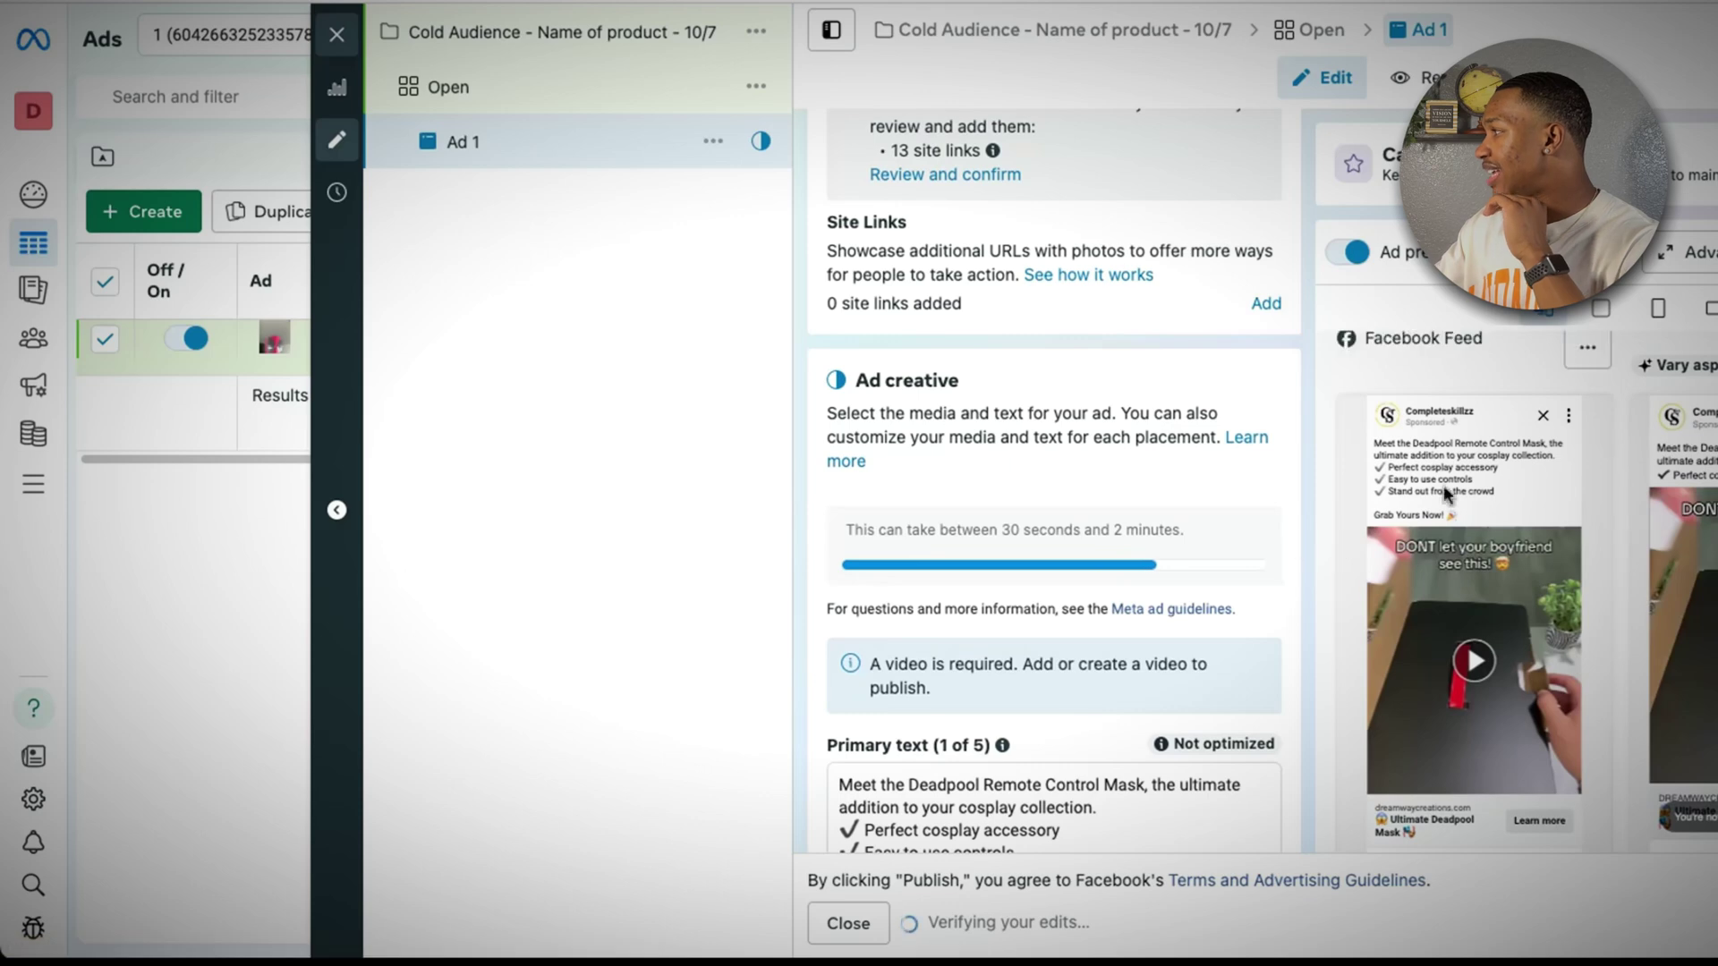
scroll(1112, 696, down, 1)
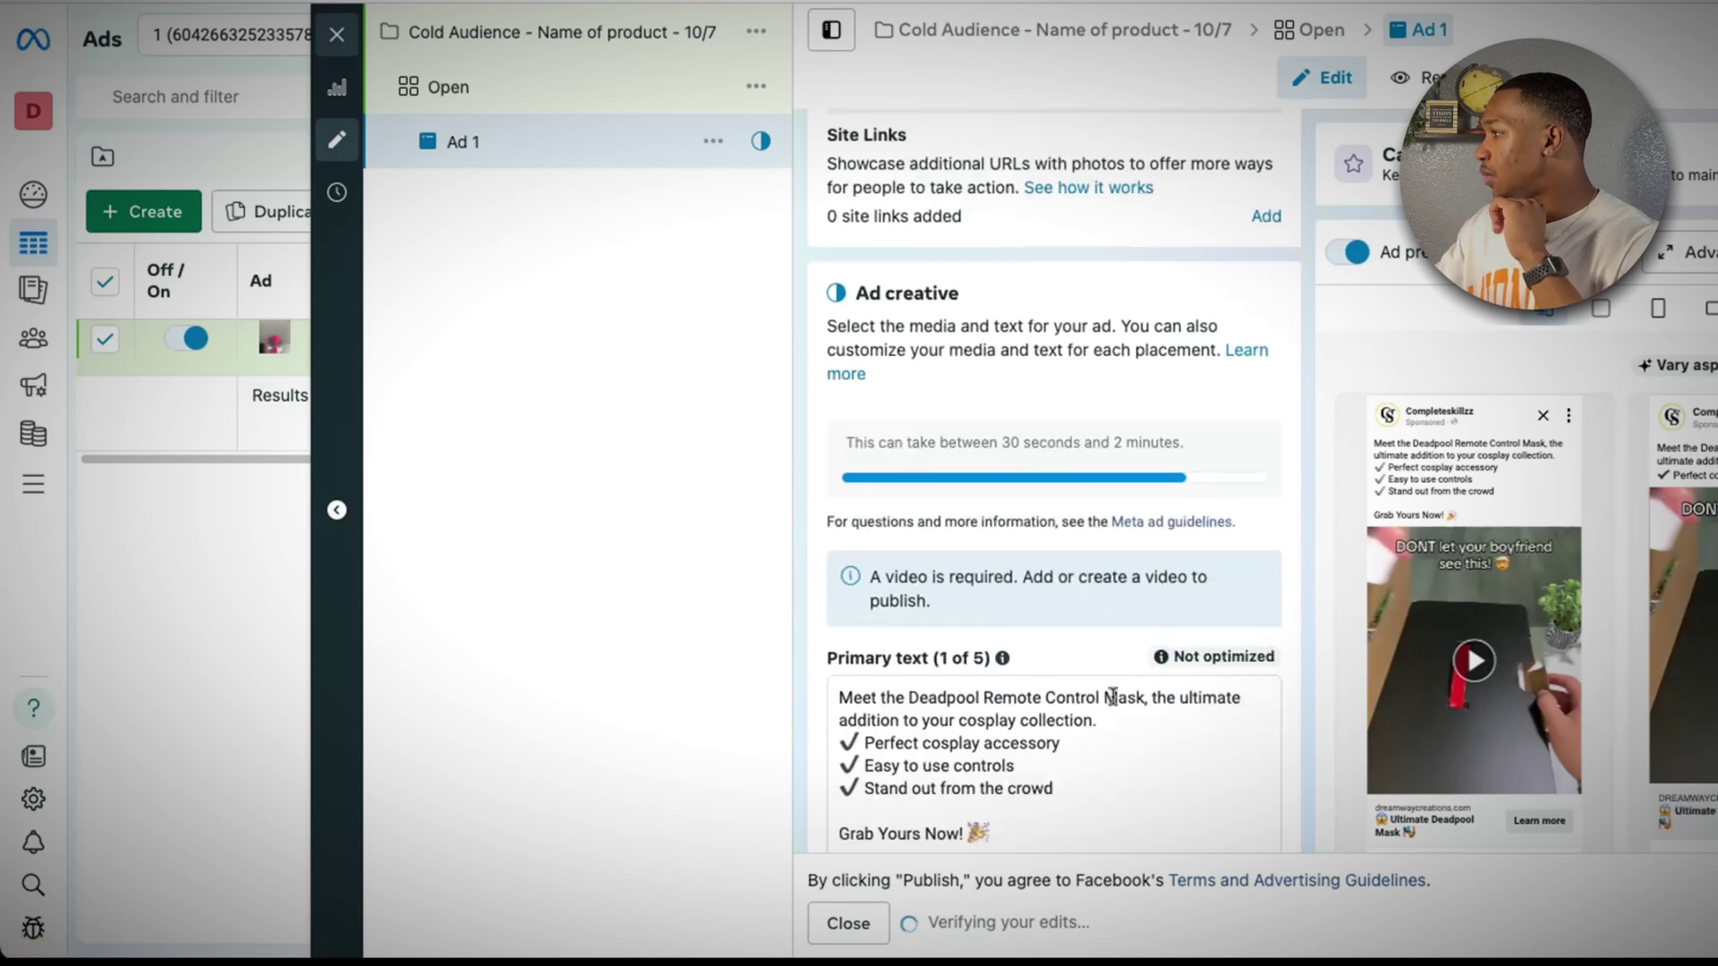
scroll(1112, 696, down, 4)
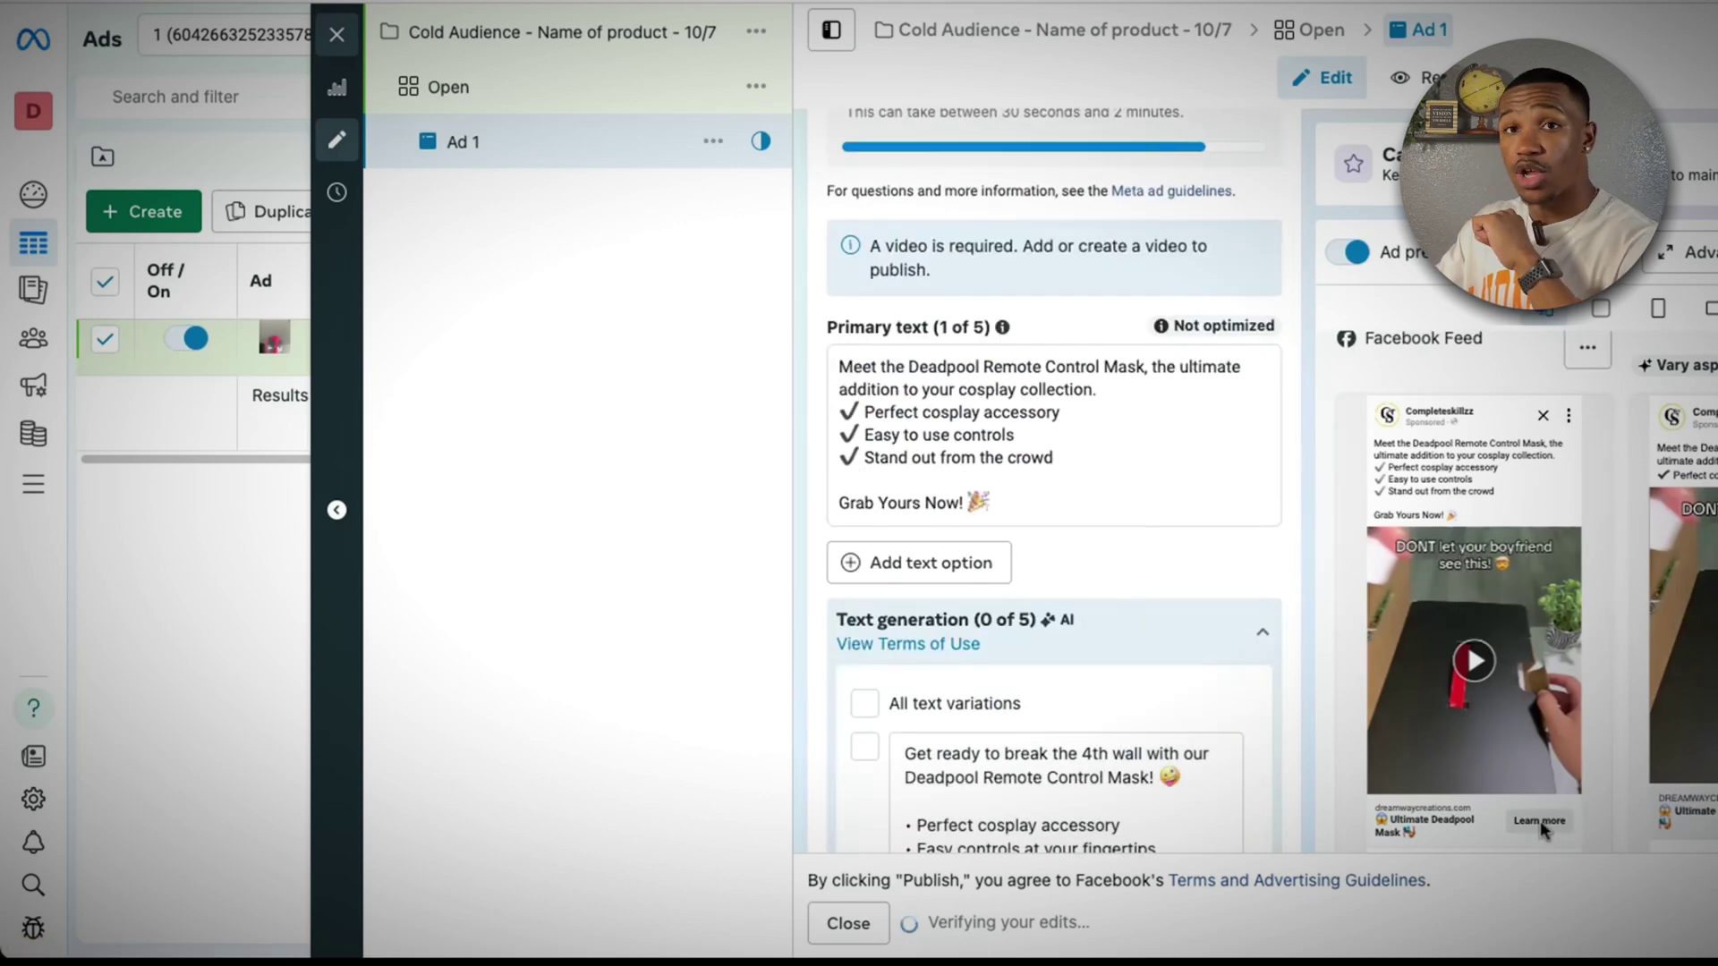
scroll(1059, 698, down, 10)
scroll(1060, 712, down, 5)
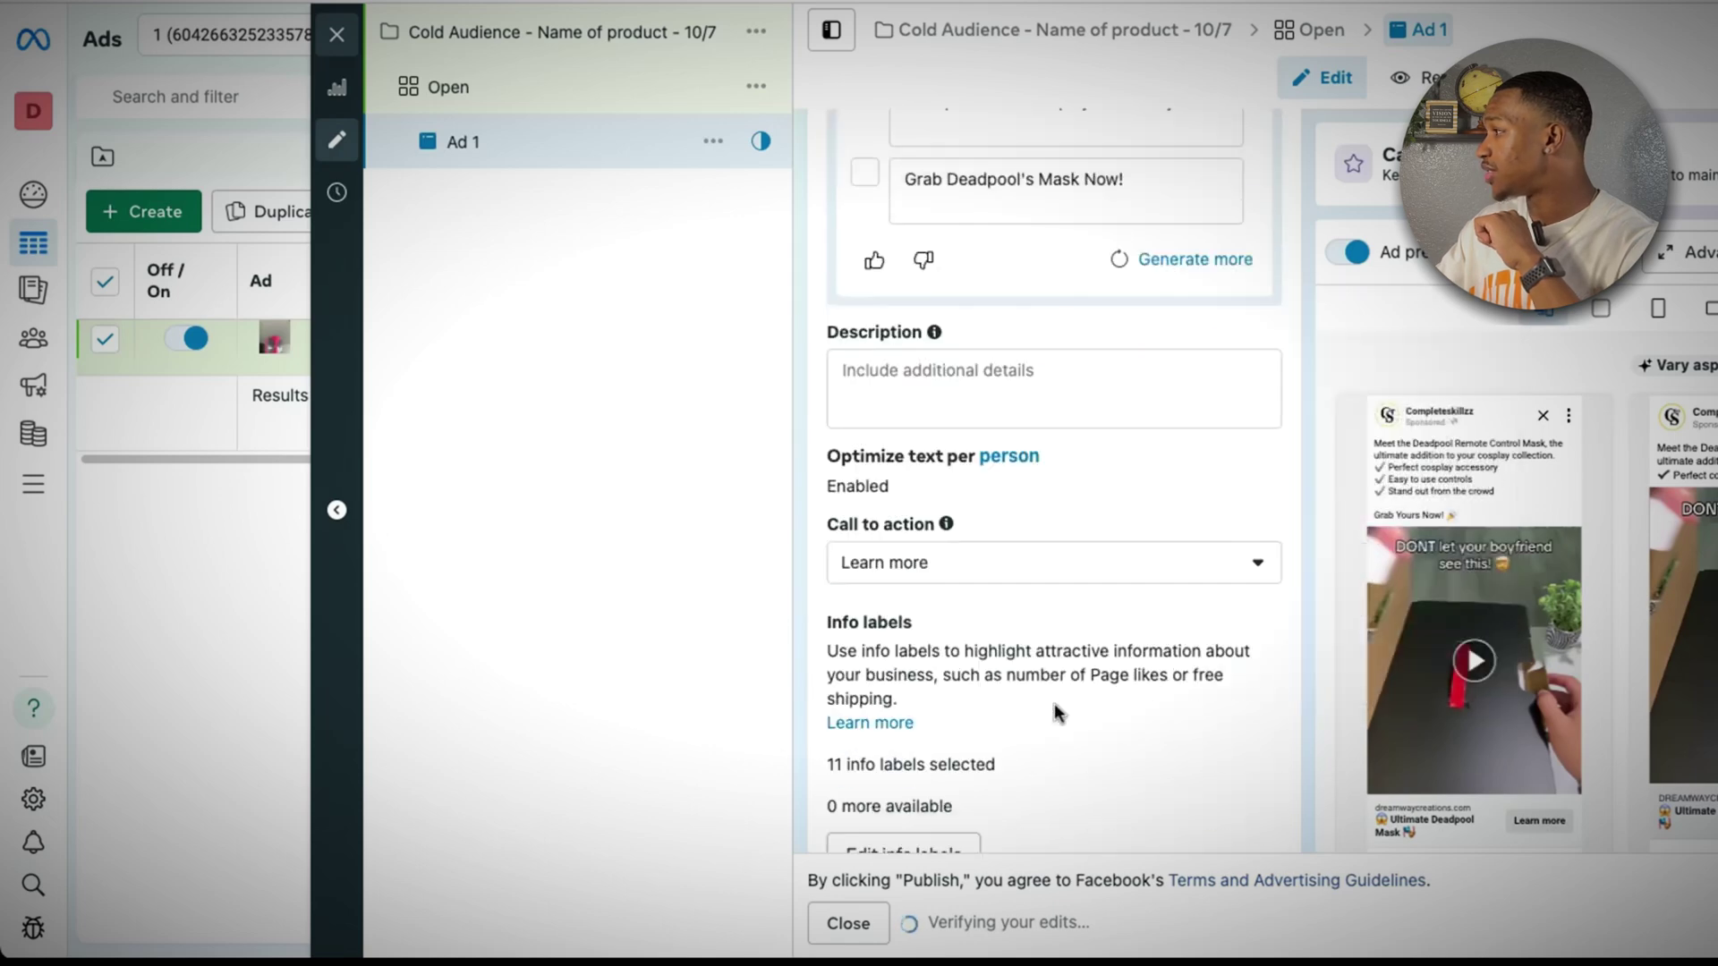
click(998, 562)
scroll(962, 788, down, 2)
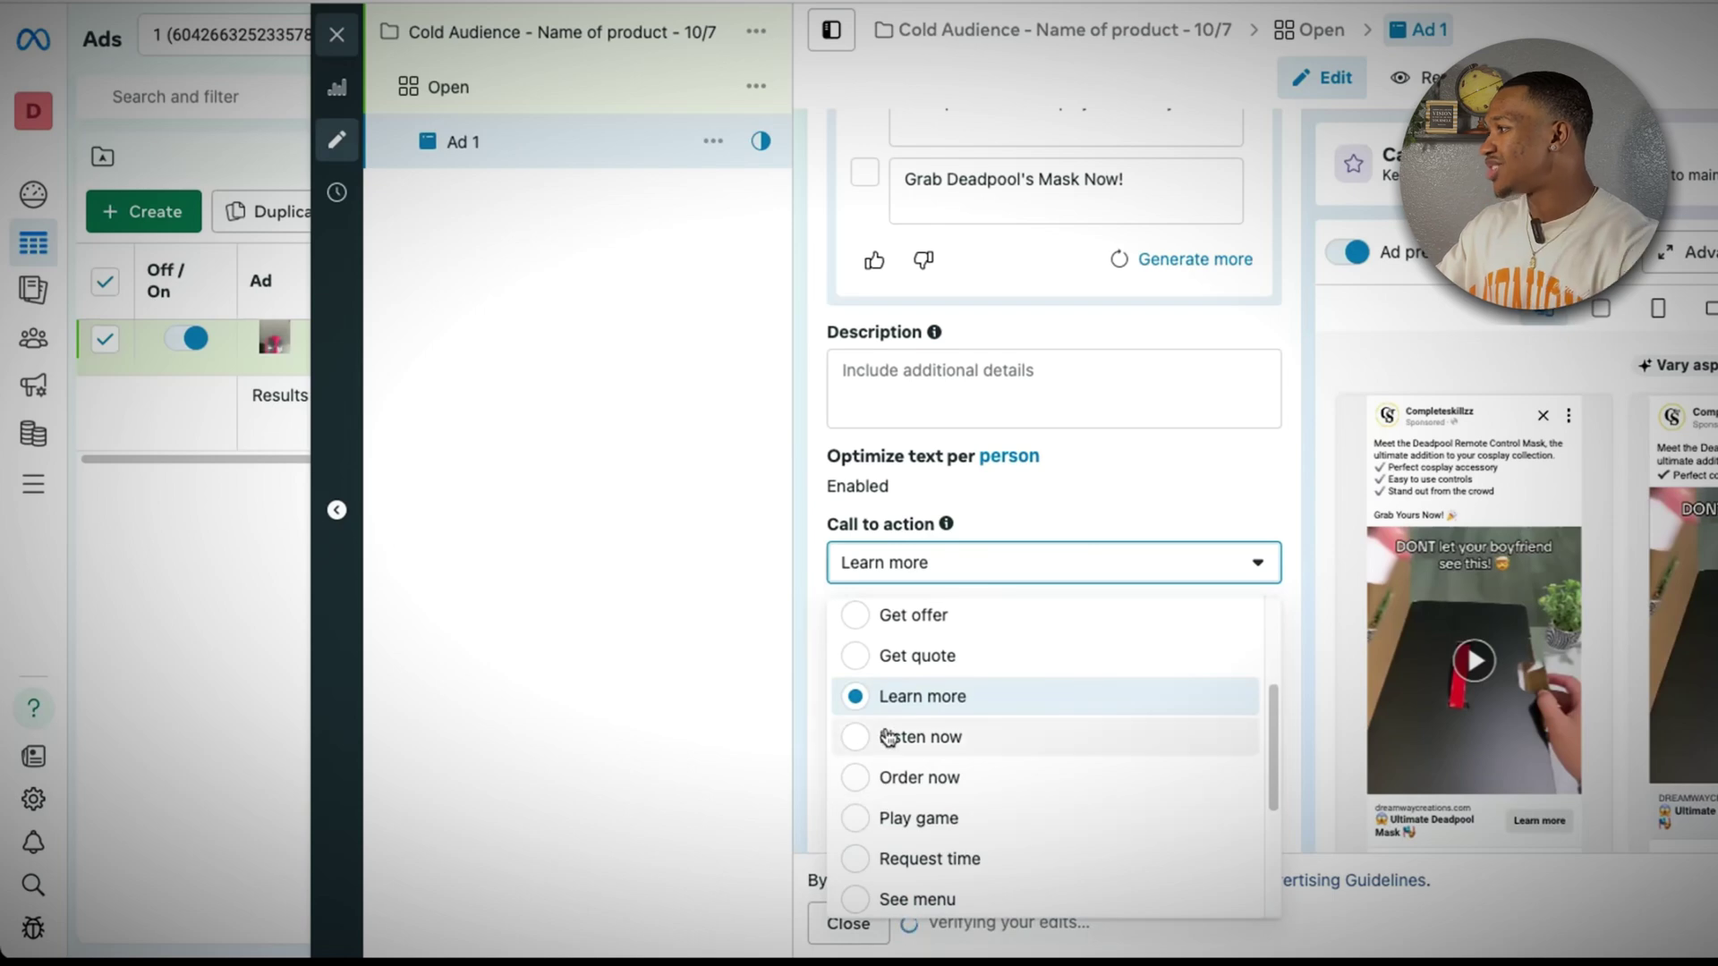
scroll(939, 743, up, 5)
scroll(984, 716, down, 3)
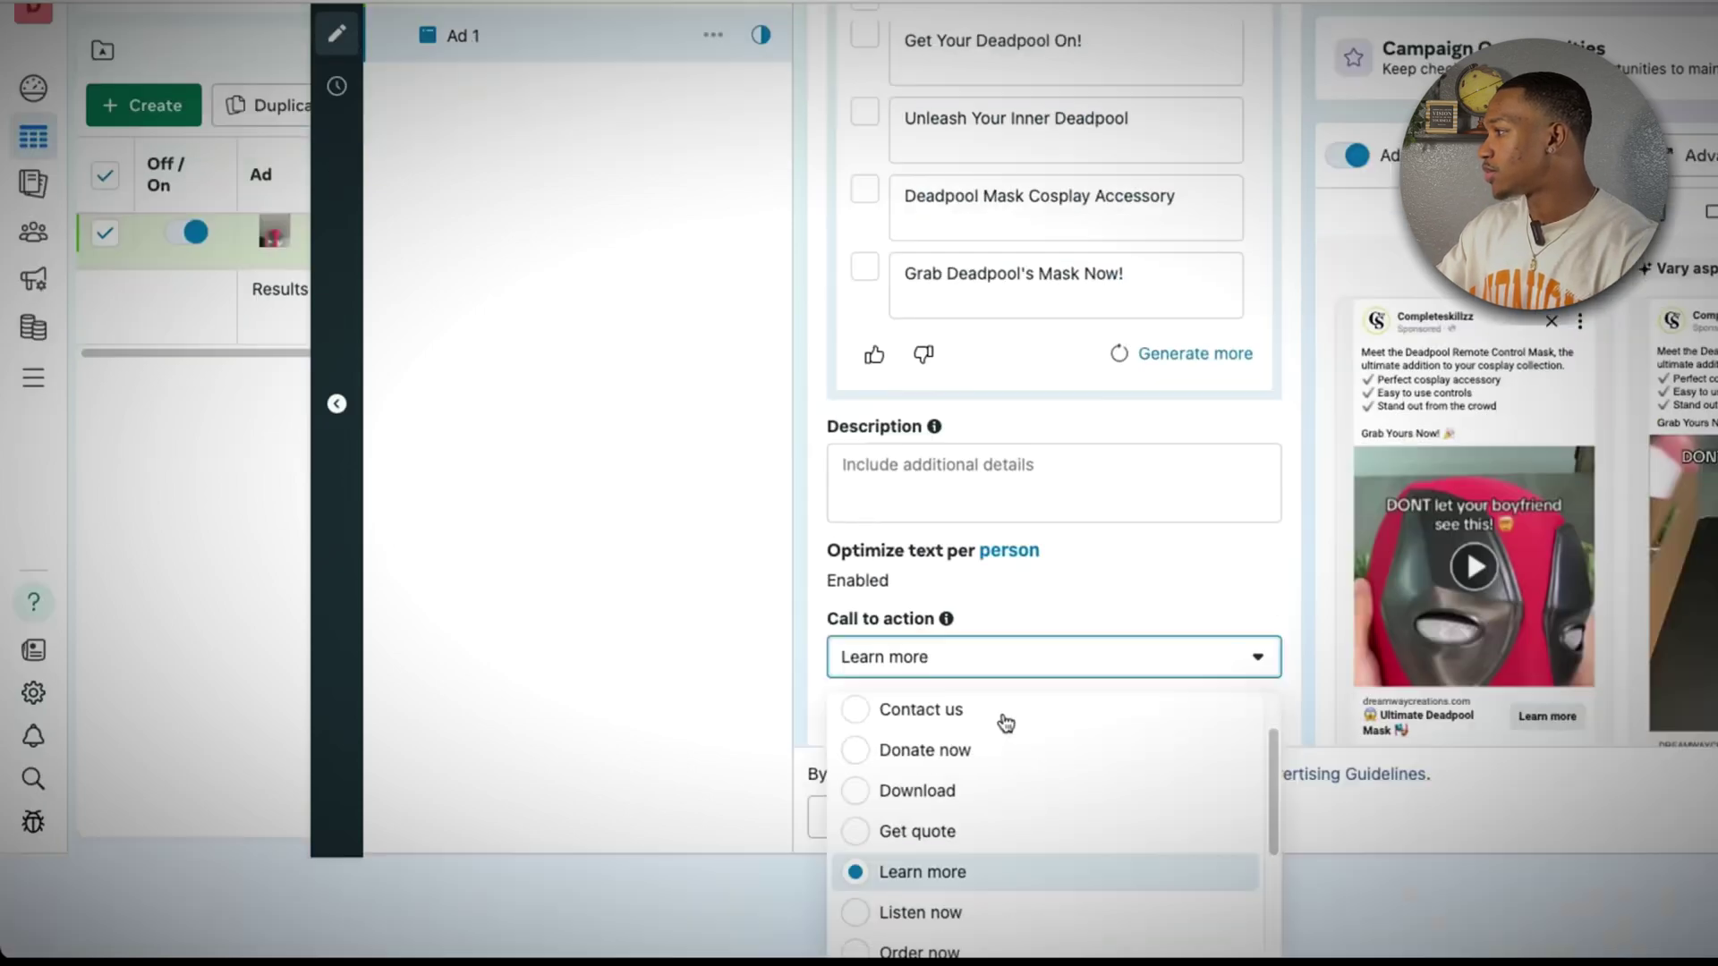
scroll(1000, 850, down, 3)
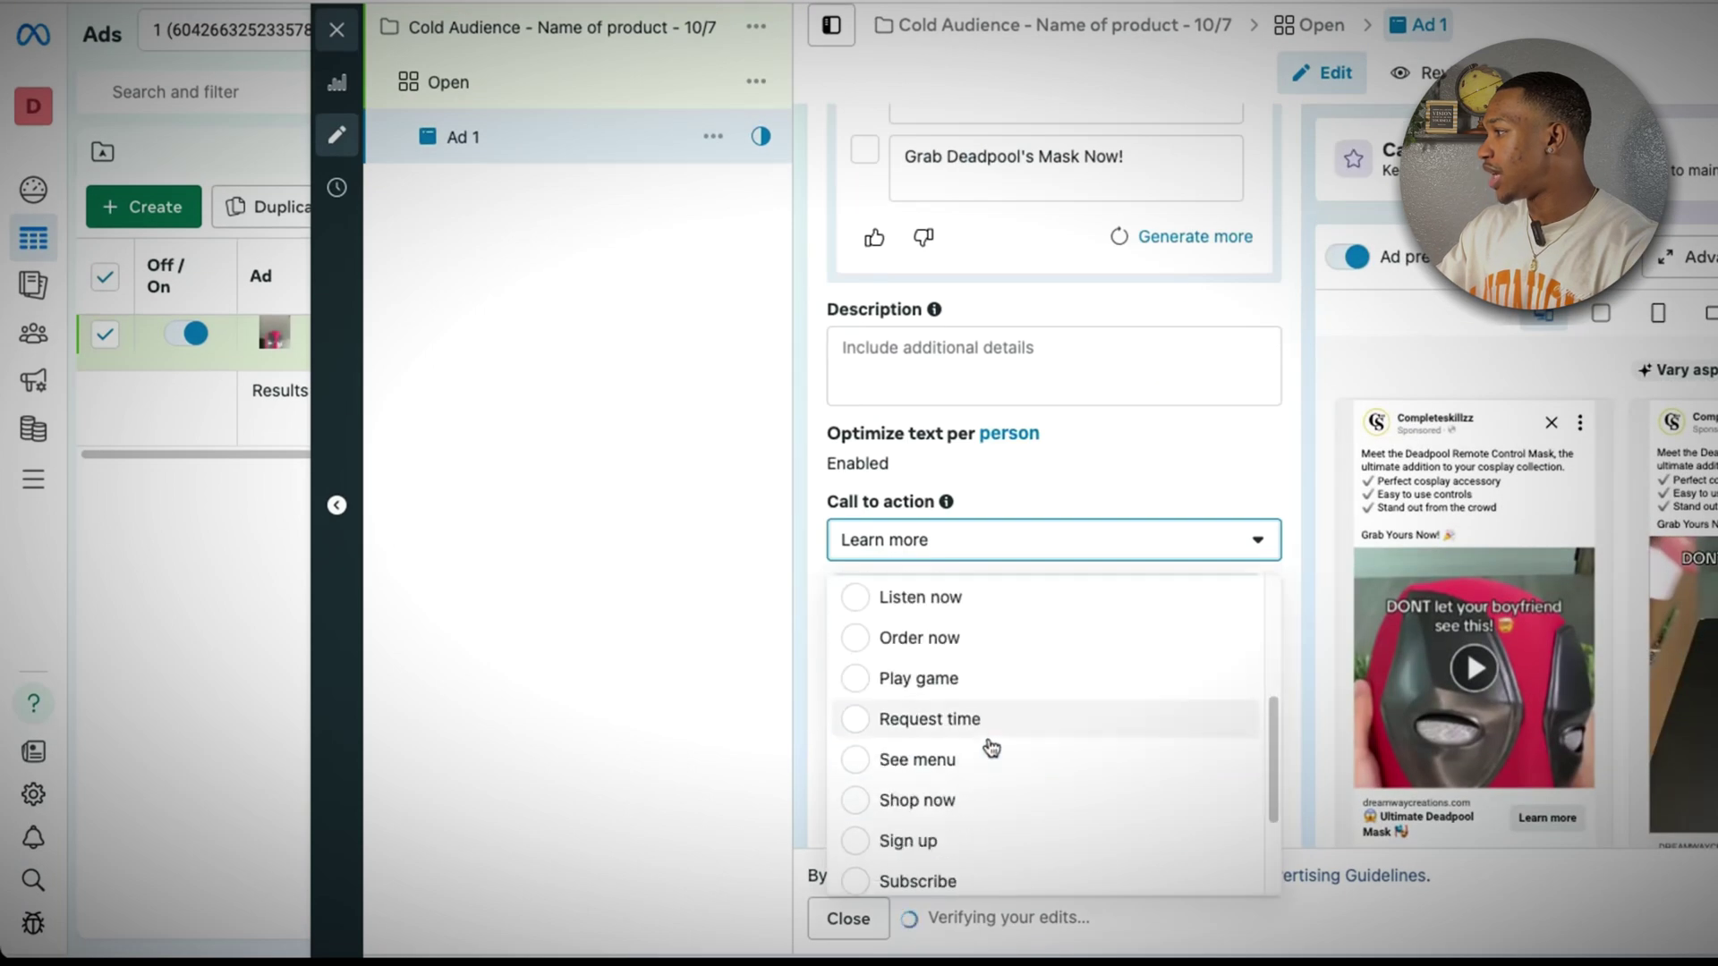
click(956, 799)
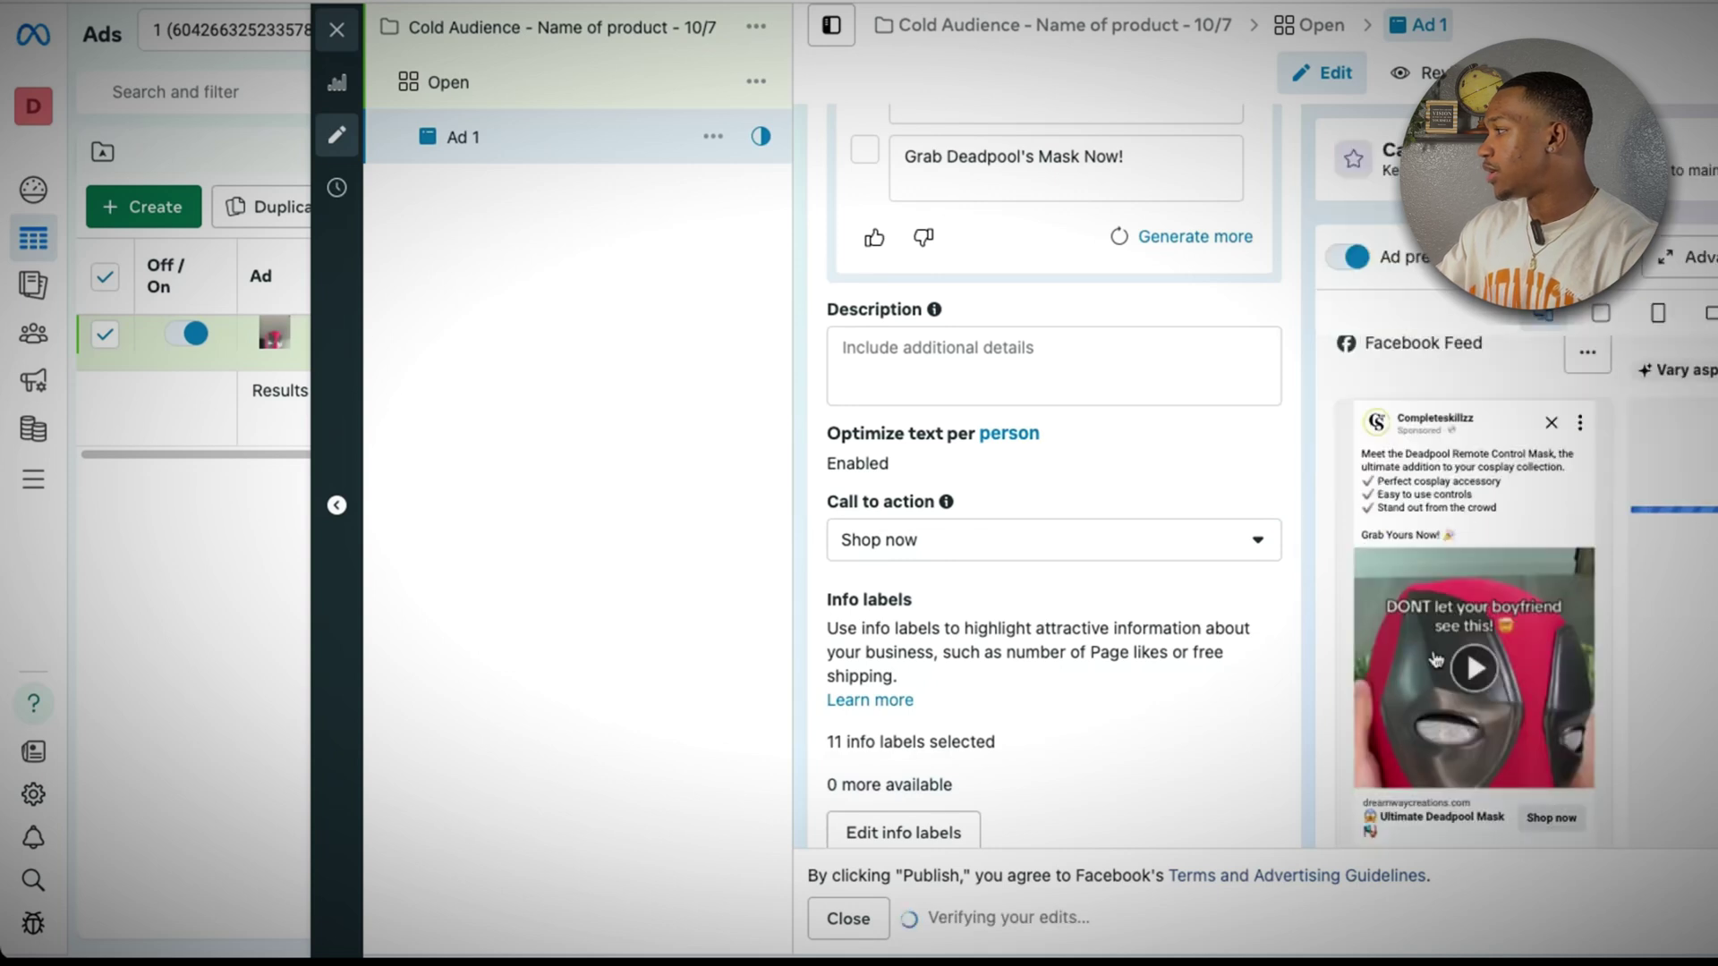
- Play the video in Ad 1's Facebook Feed preview, pause it, and switch the preview to the vertical Stories and Reels format
click(1476, 671)
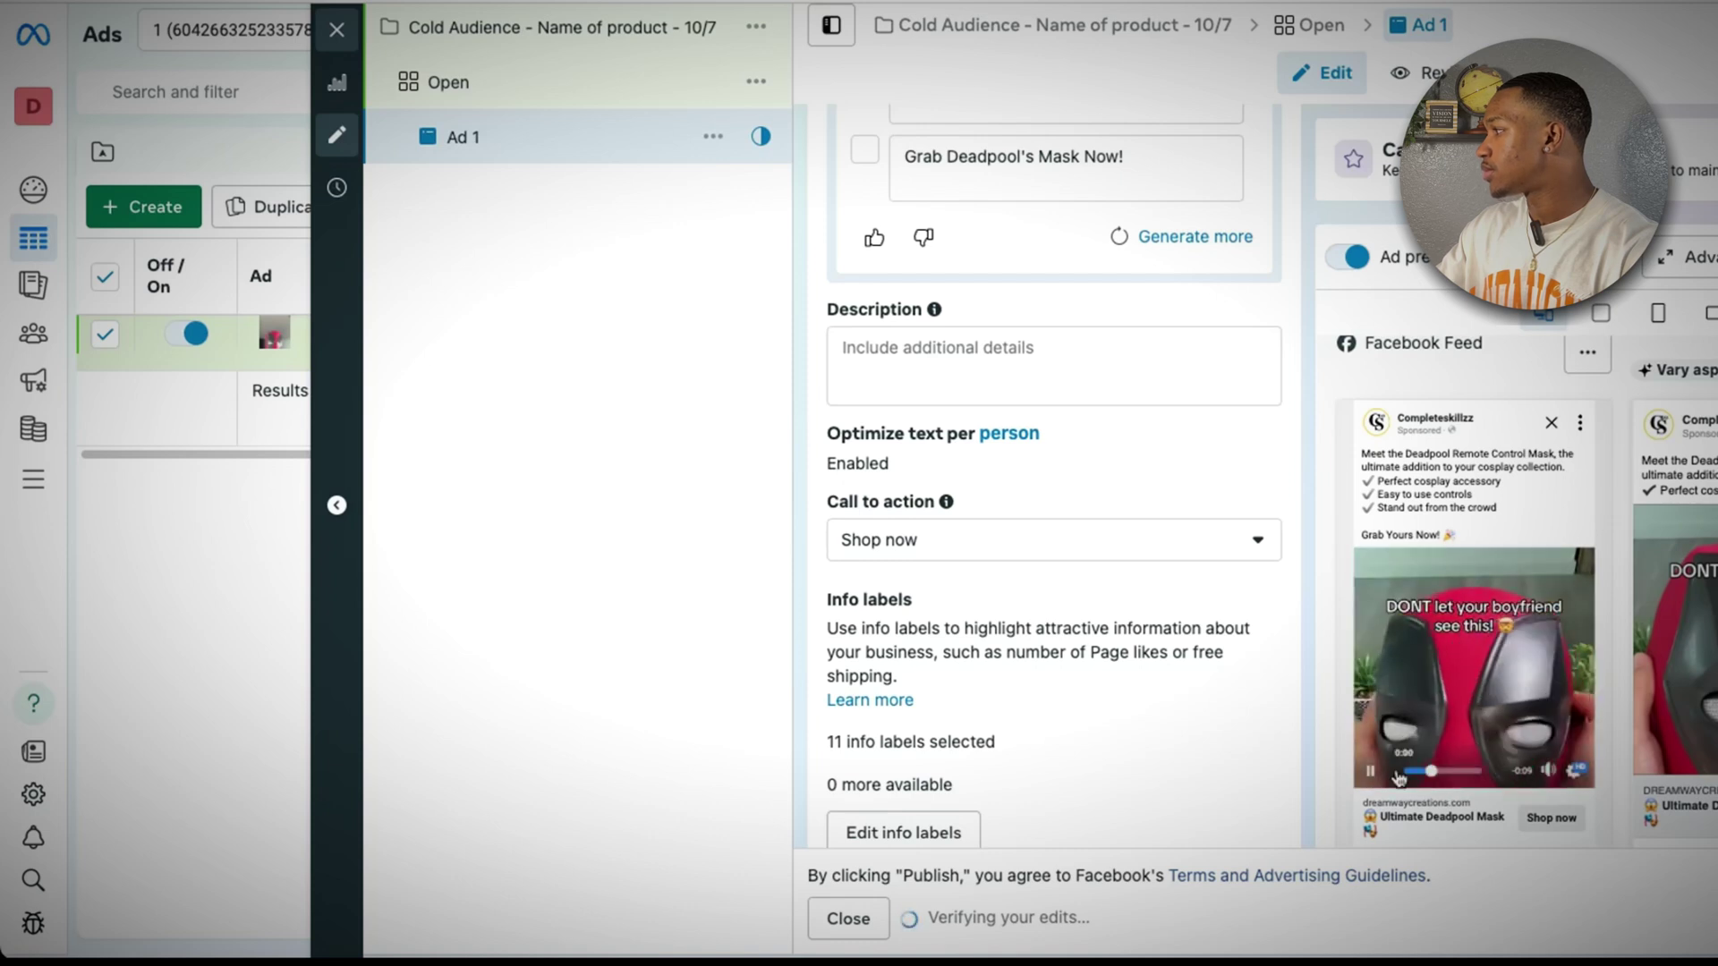
click(1399, 775)
click(1660, 314)
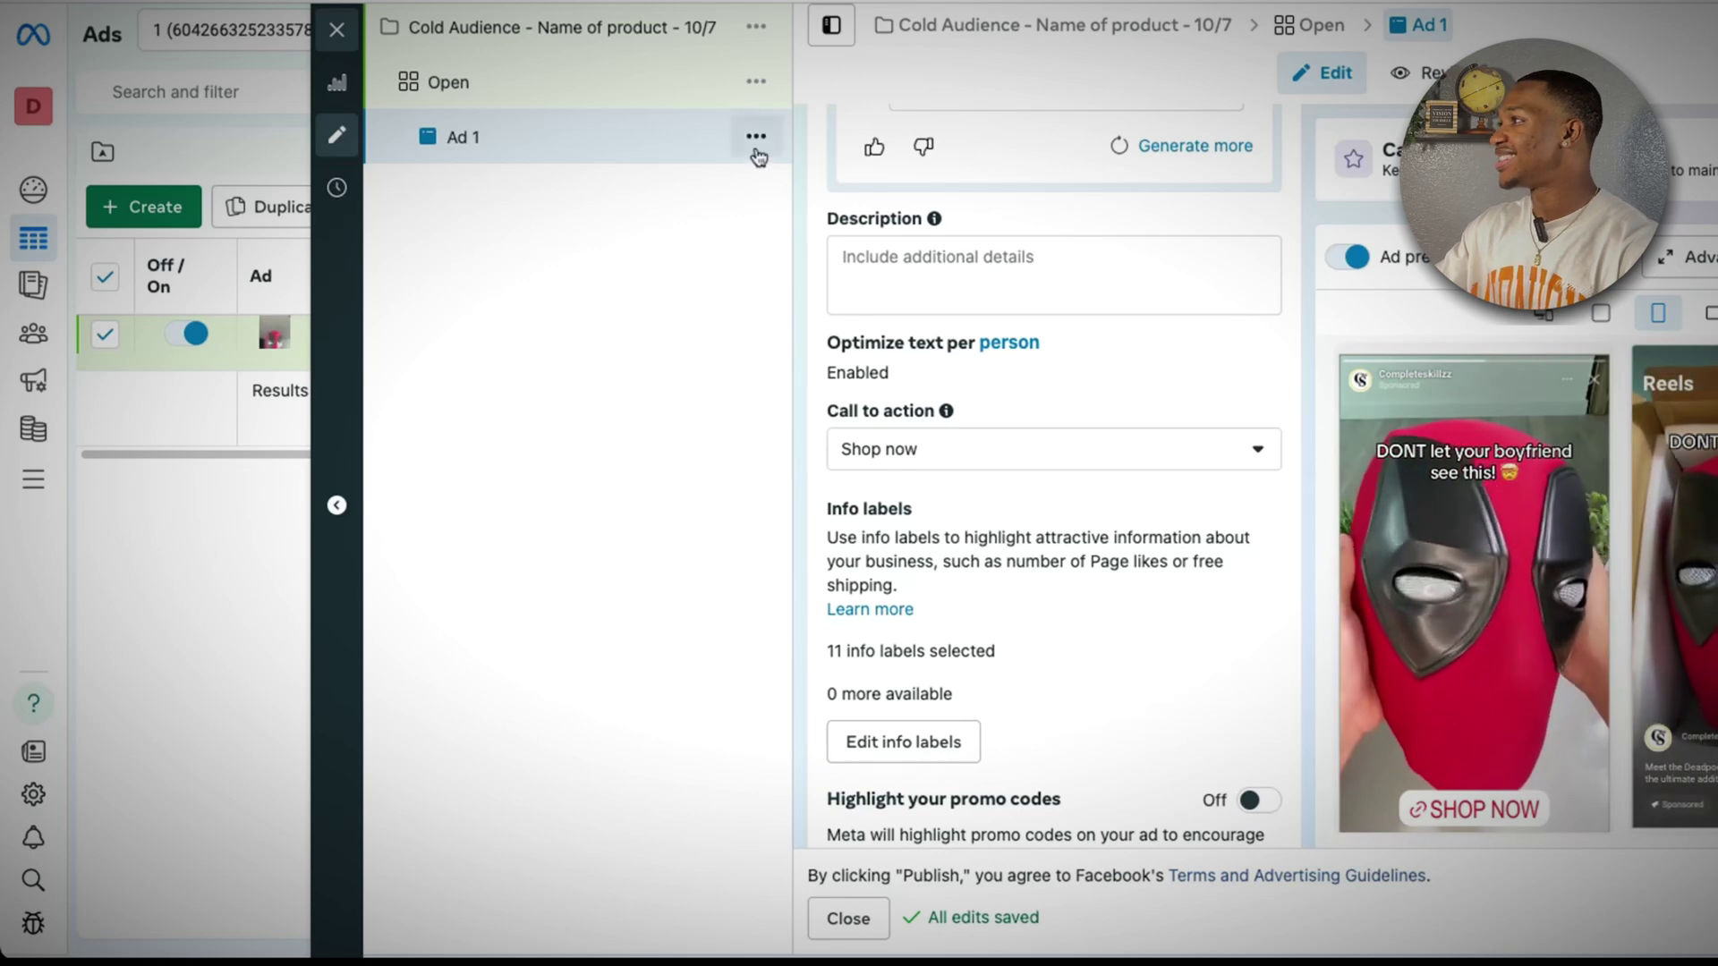
- Duplicate Ad 1 within the original campaign, making 2 copies
scroll(832, 660, up, 2)
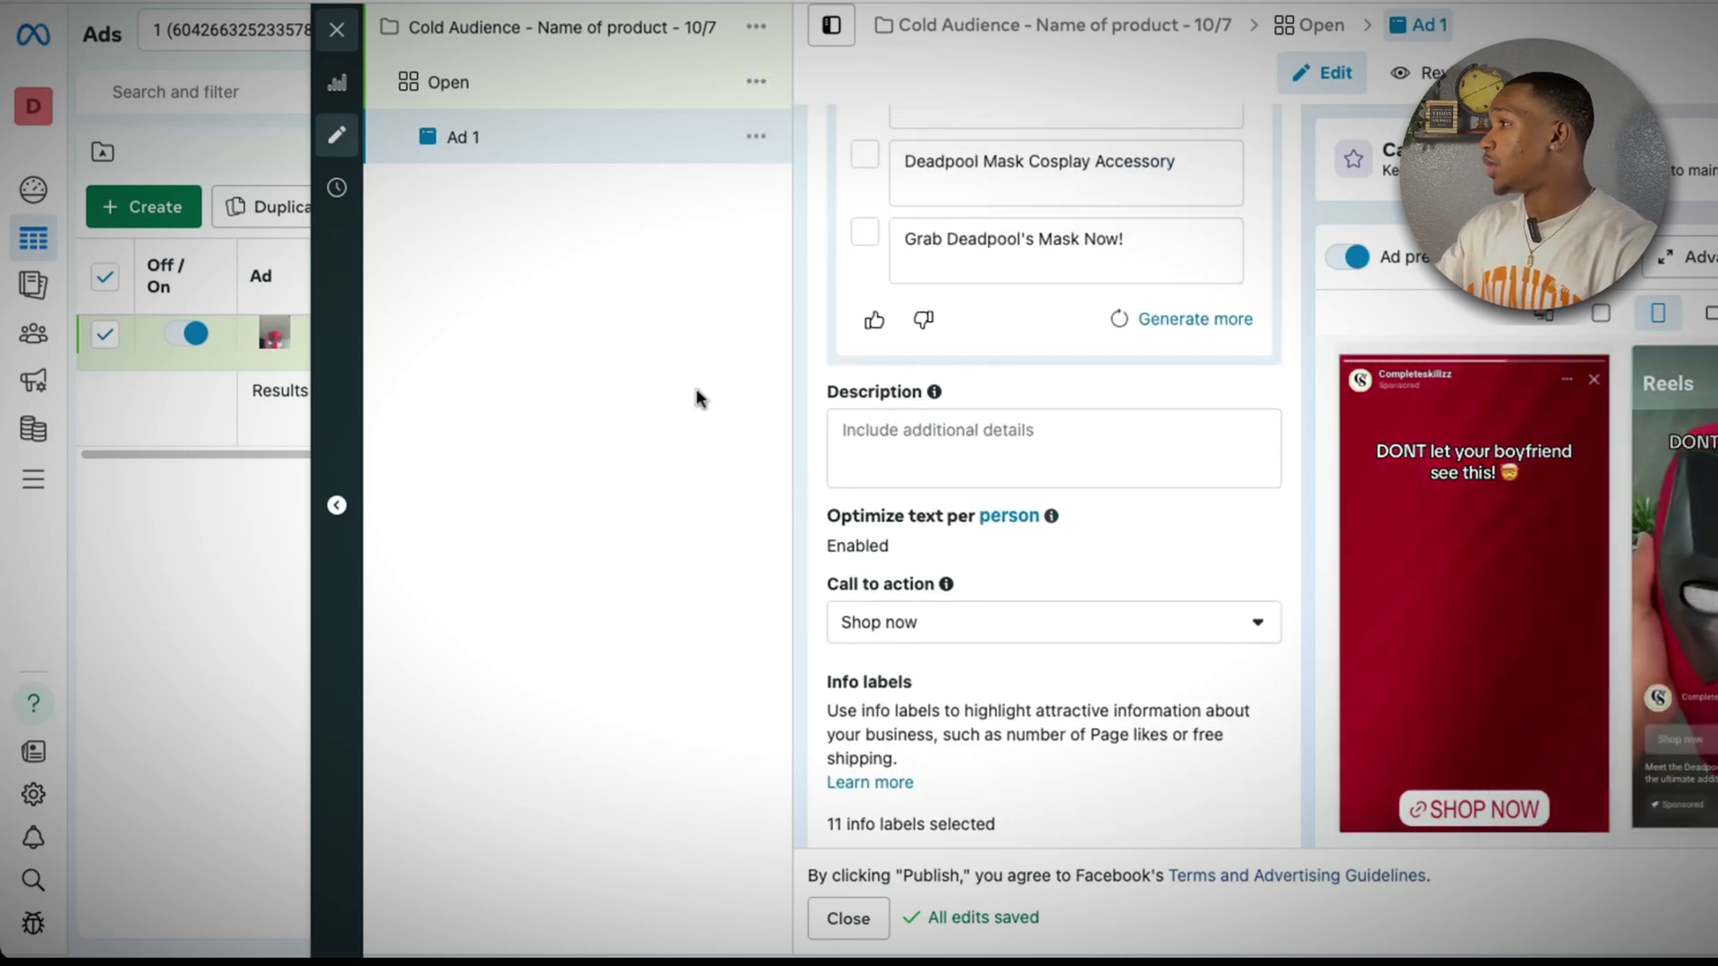
click(750, 138)
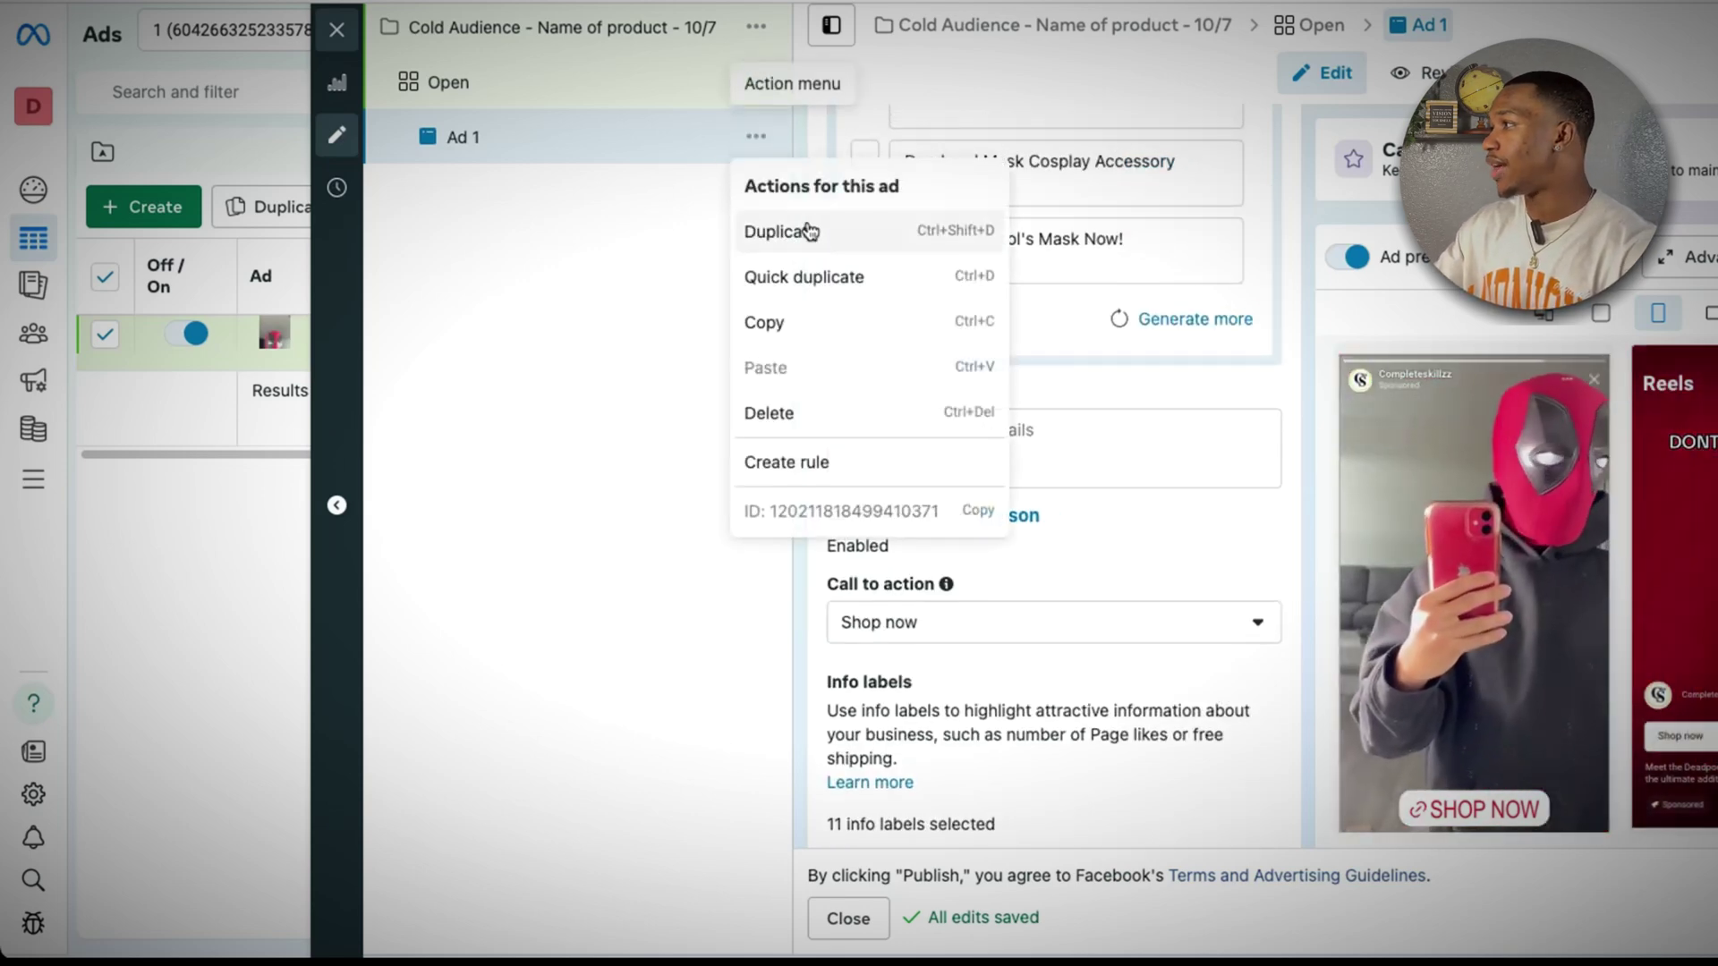
click(760, 231)
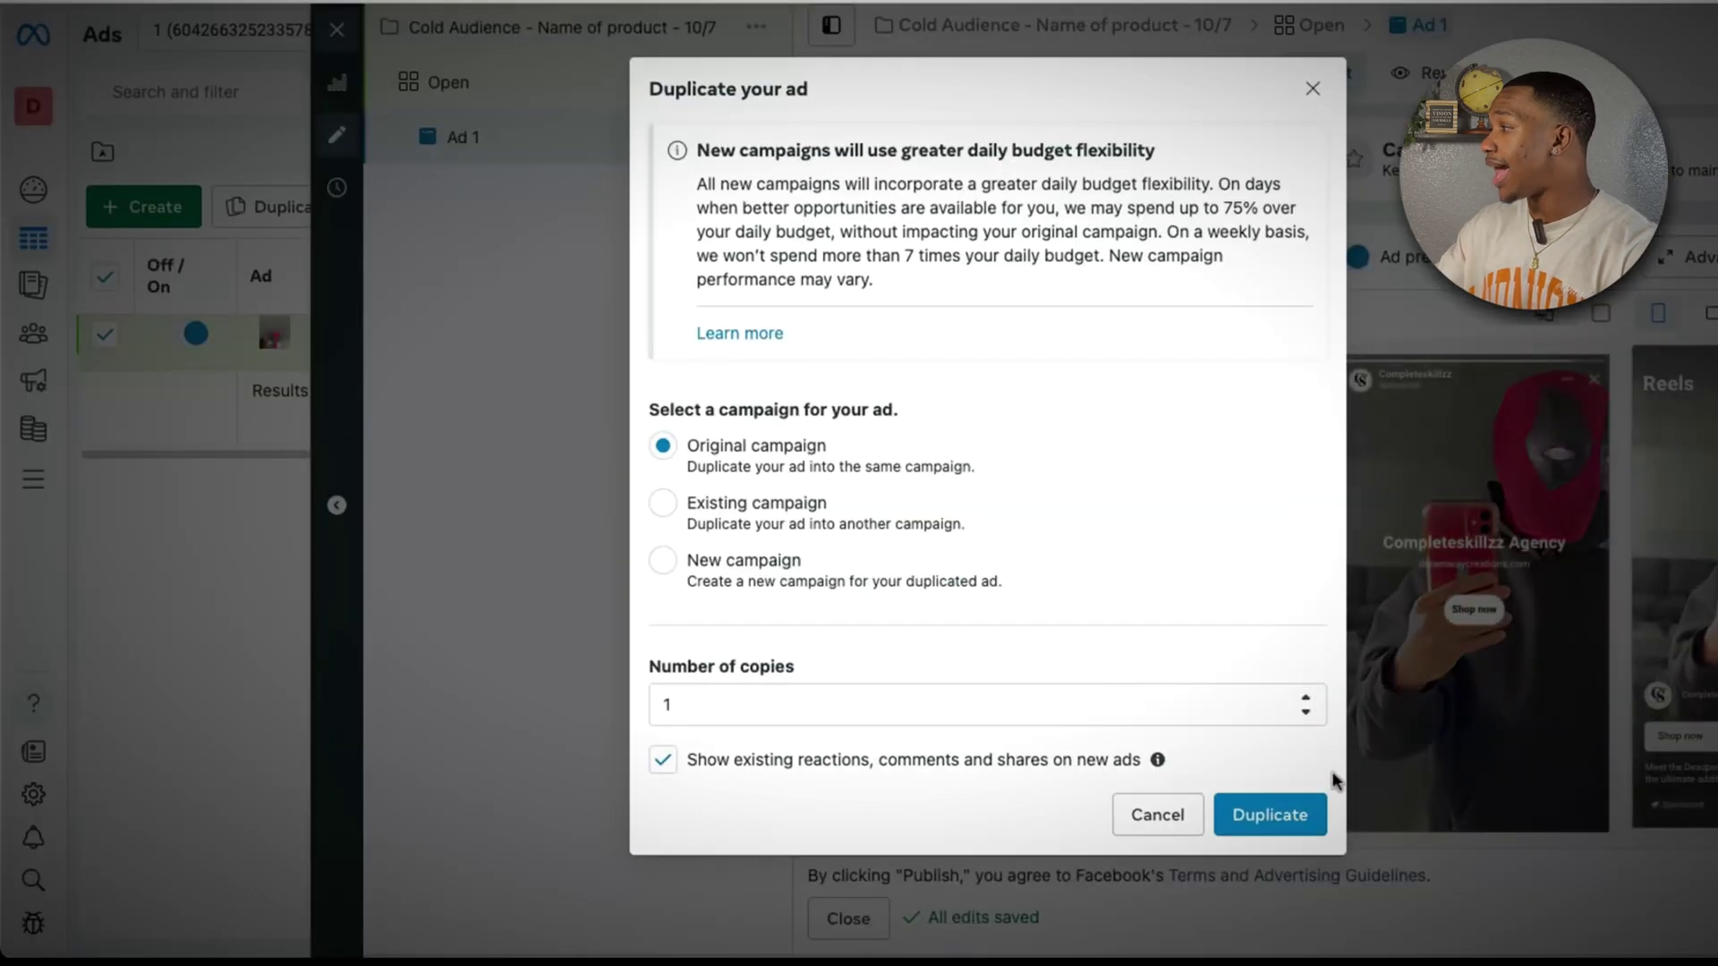
click(1306, 697)
click(1291, 810)
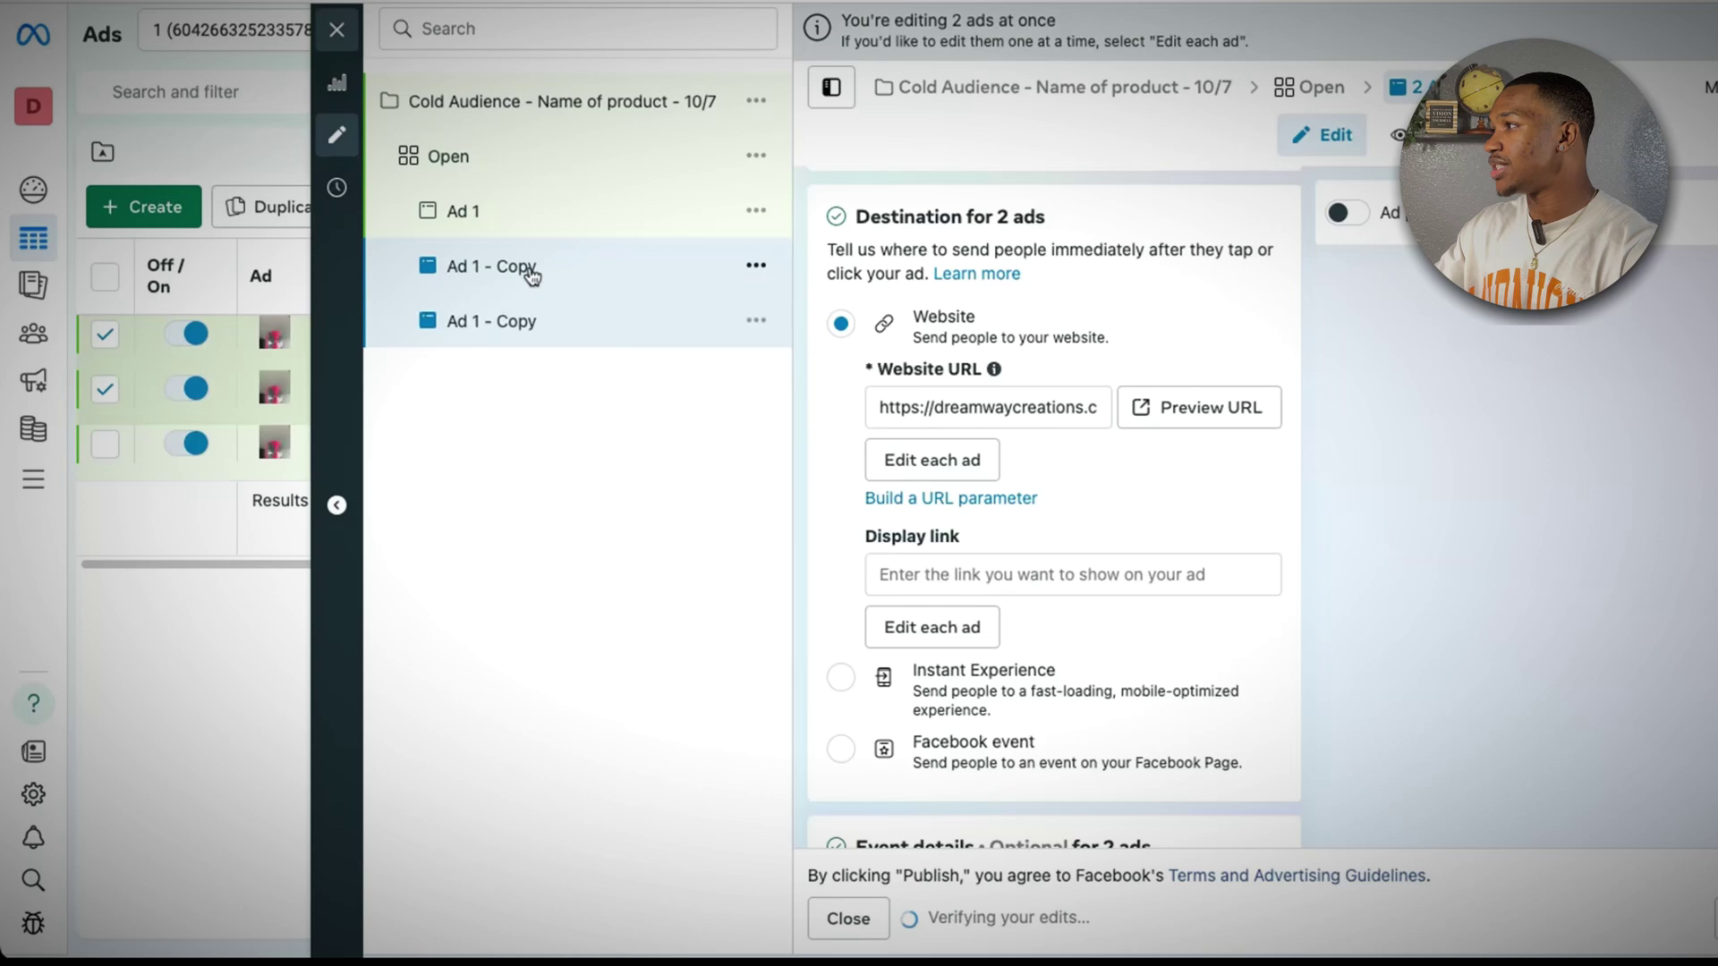
- Rename the two copies of Ad 1 as Ad 2 and Ad 3
double_click(532, 268)
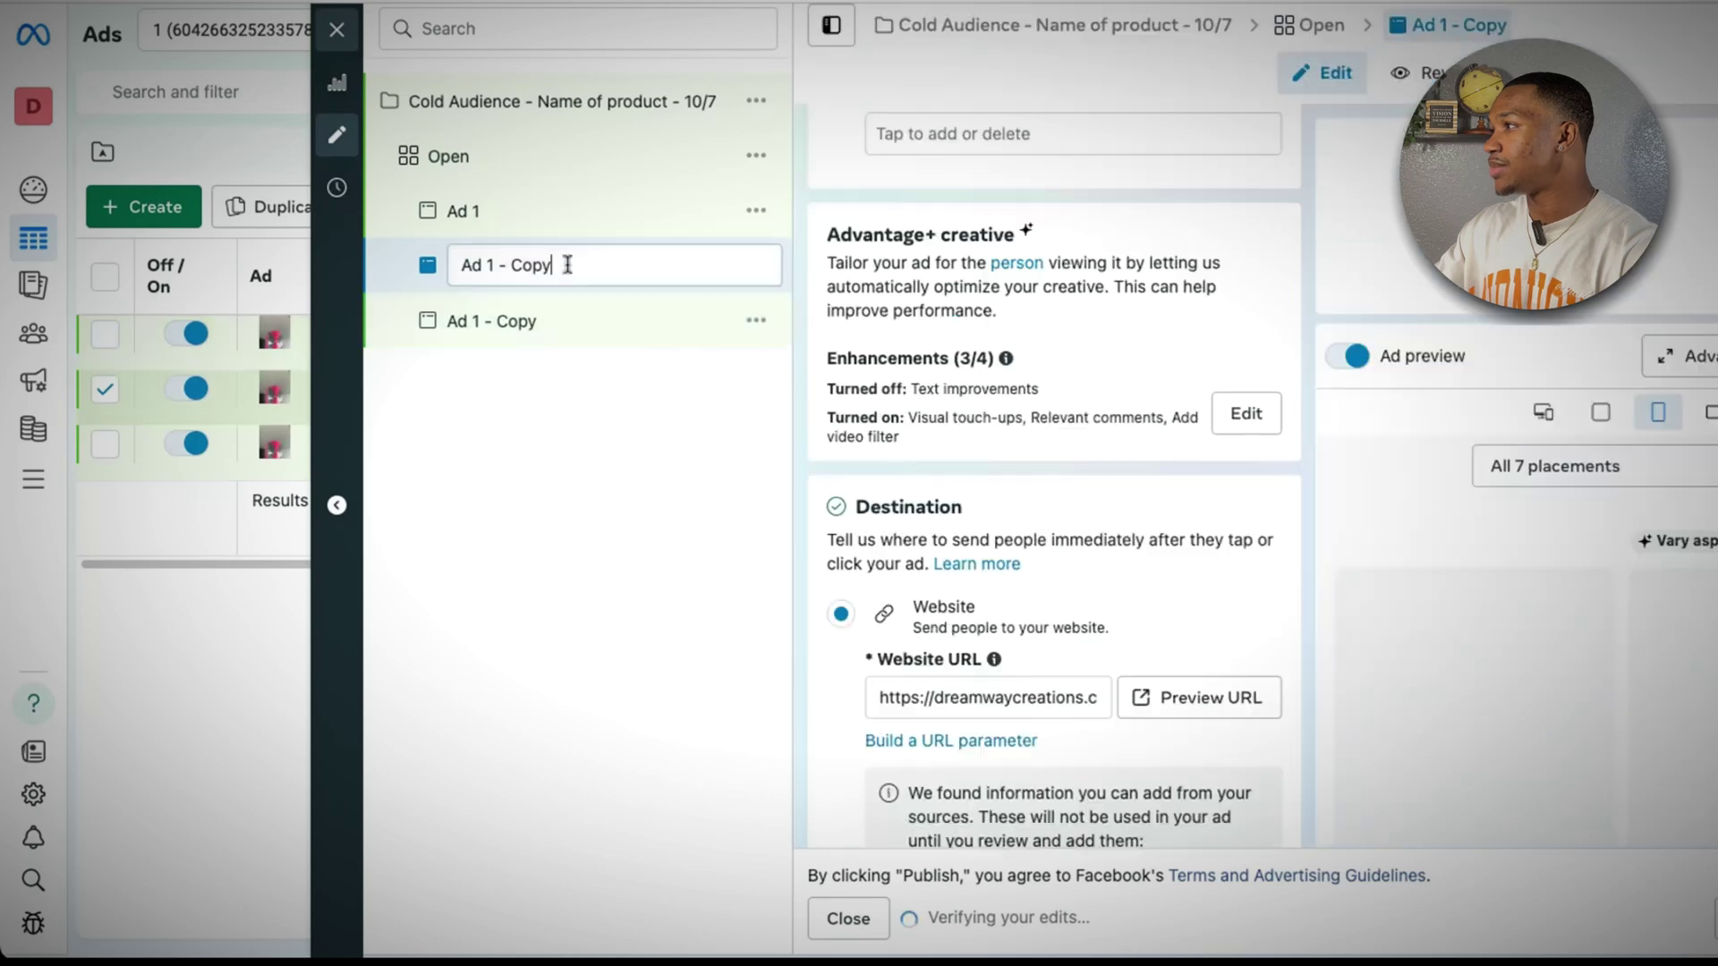
drag(551, 266, 488, 266)
text(2)
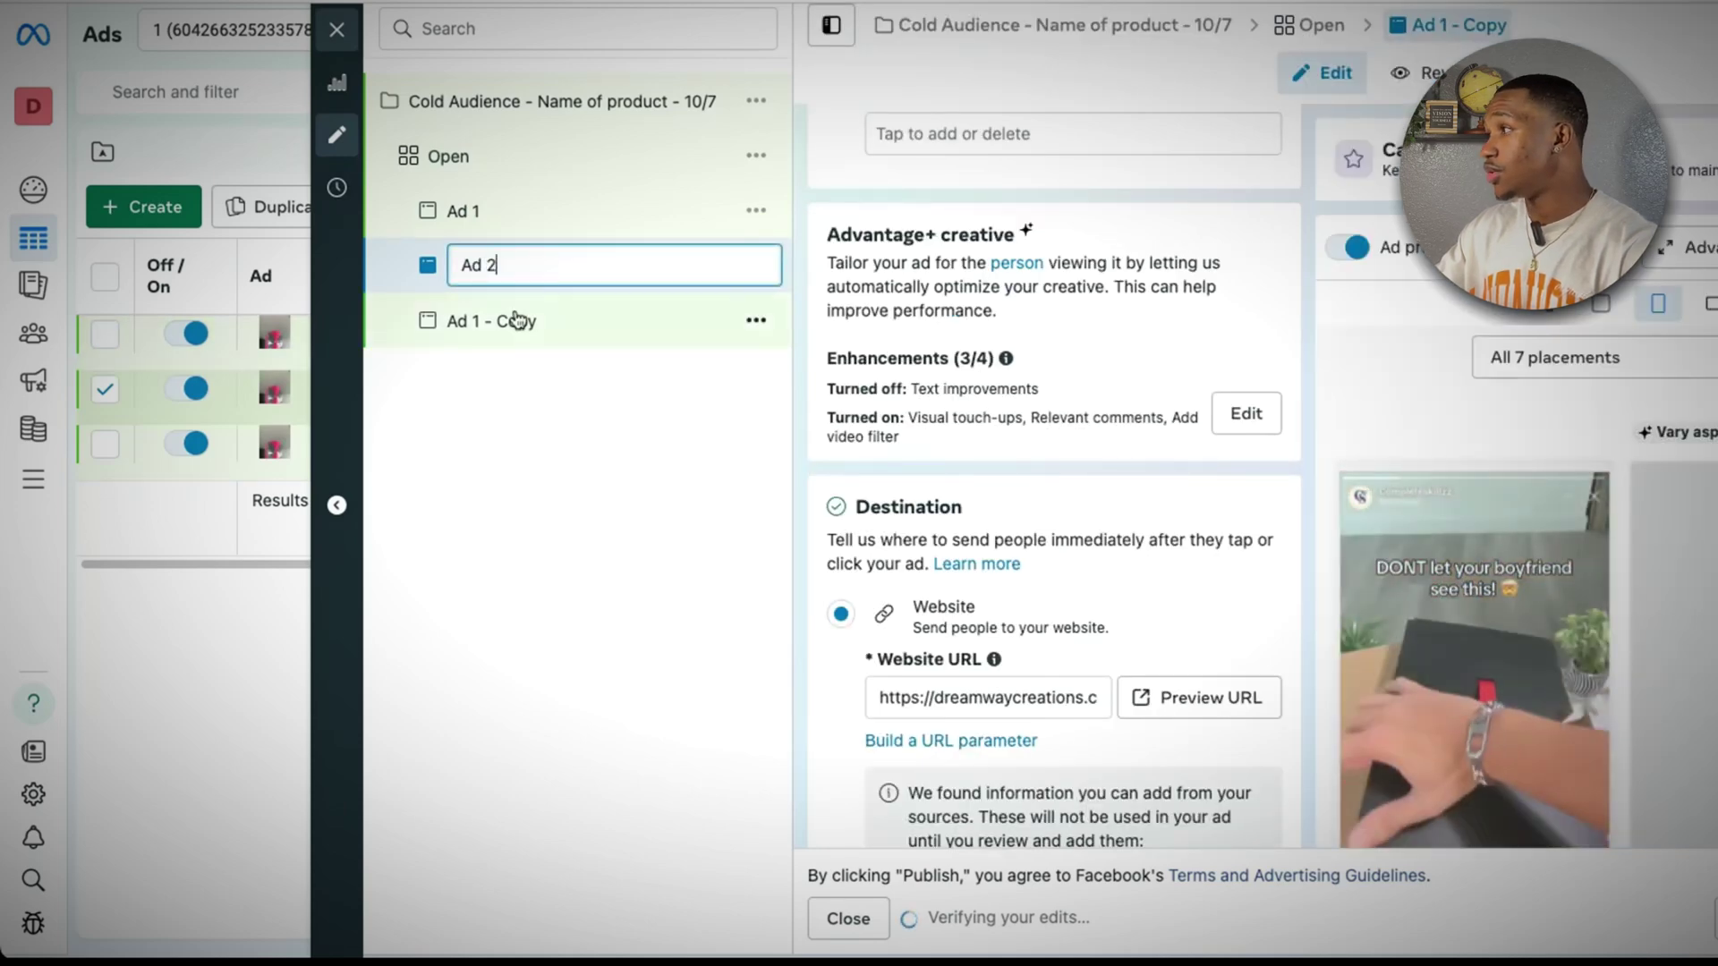
double_click(549, 320)
drag(563, 320, 488, 326)
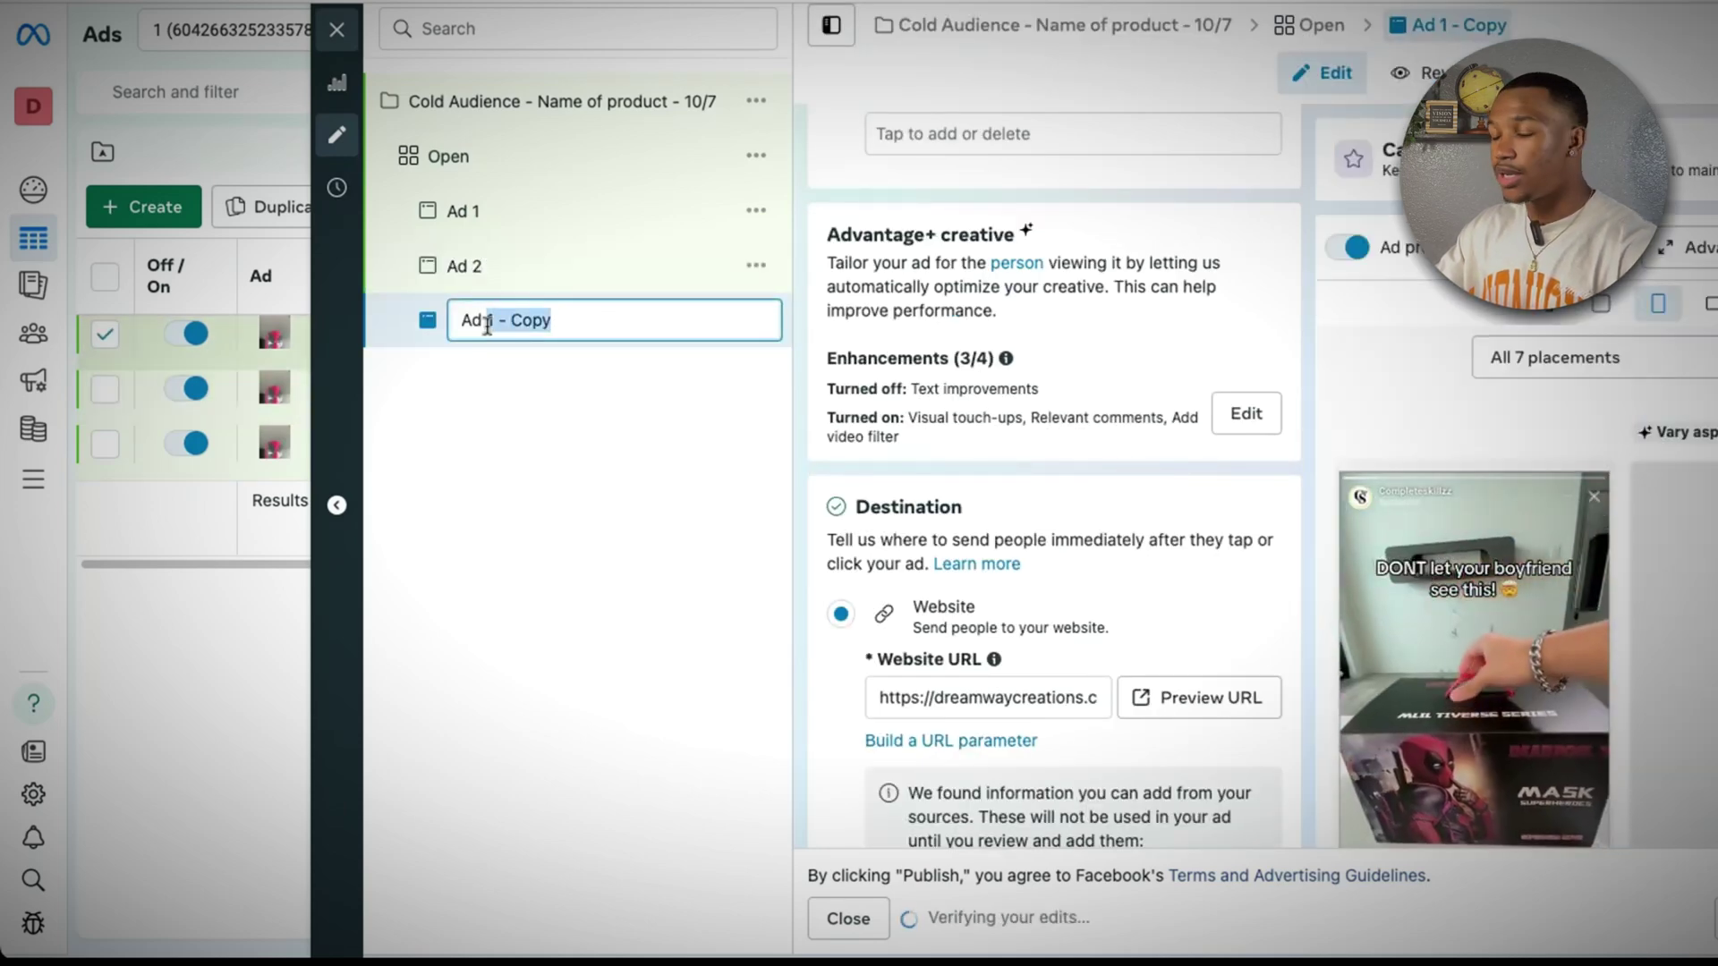
text(3)
key(Return)
- Remove the duplicated video from the ad creative media of both Ad 2 and Ad 3
click(528, 266)
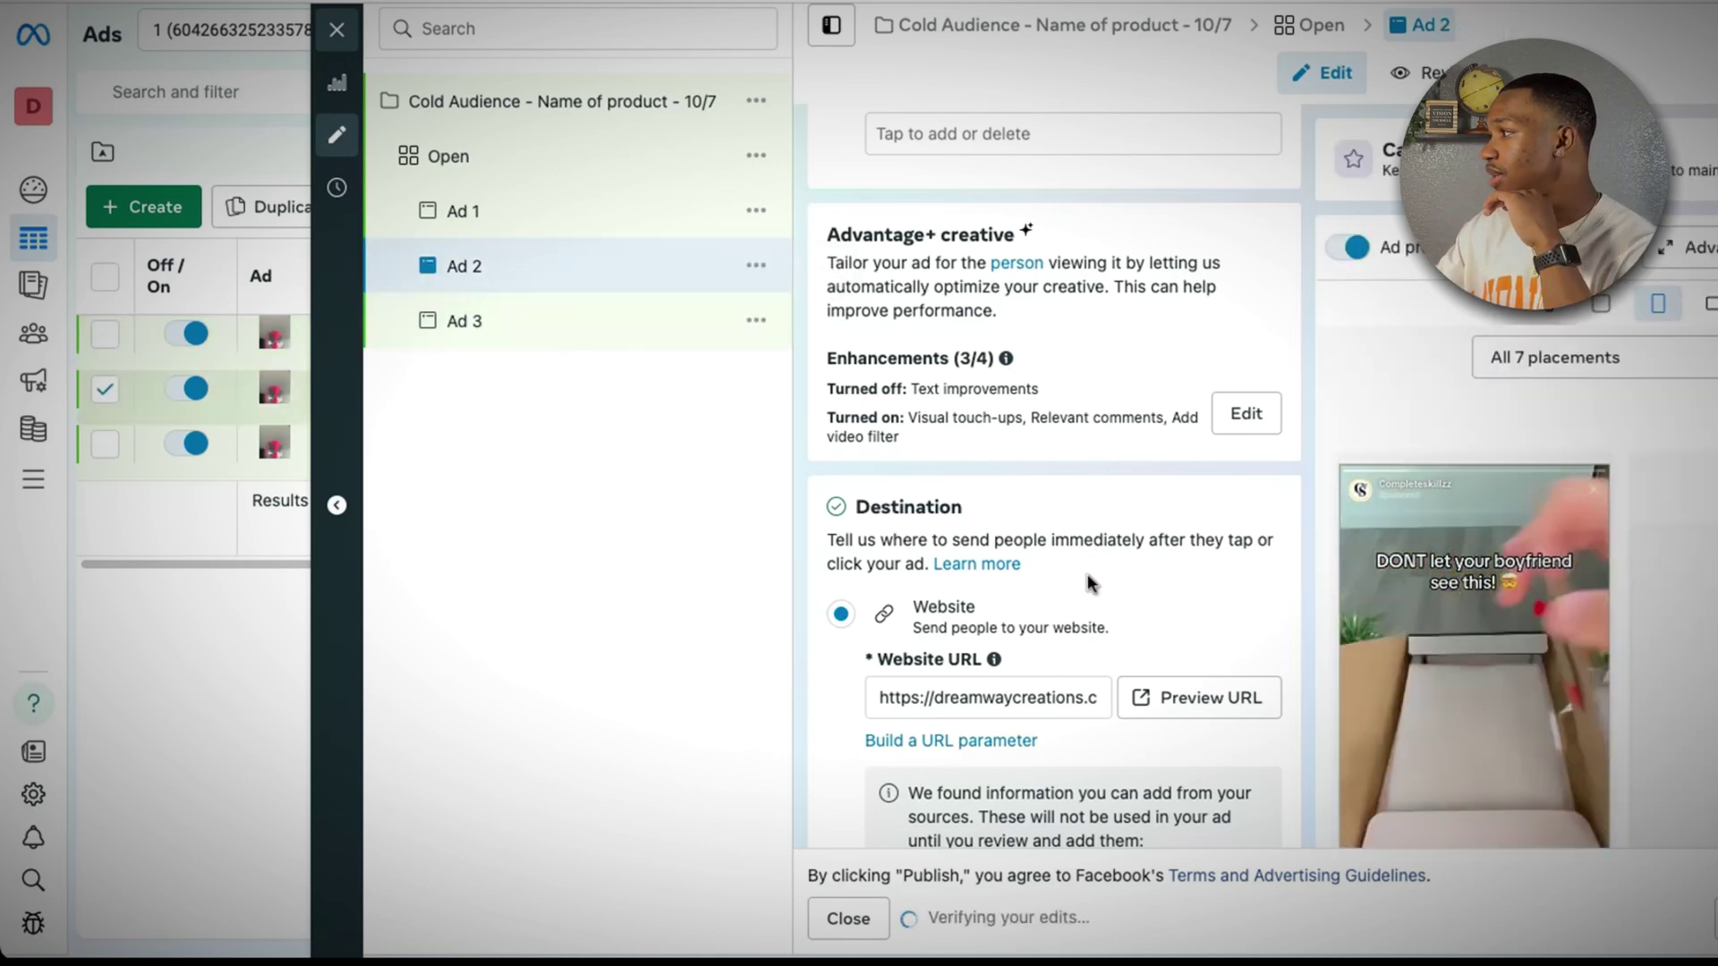
scroll(1029, 483, down, 3)
scroll(1074, 582, up, 10)
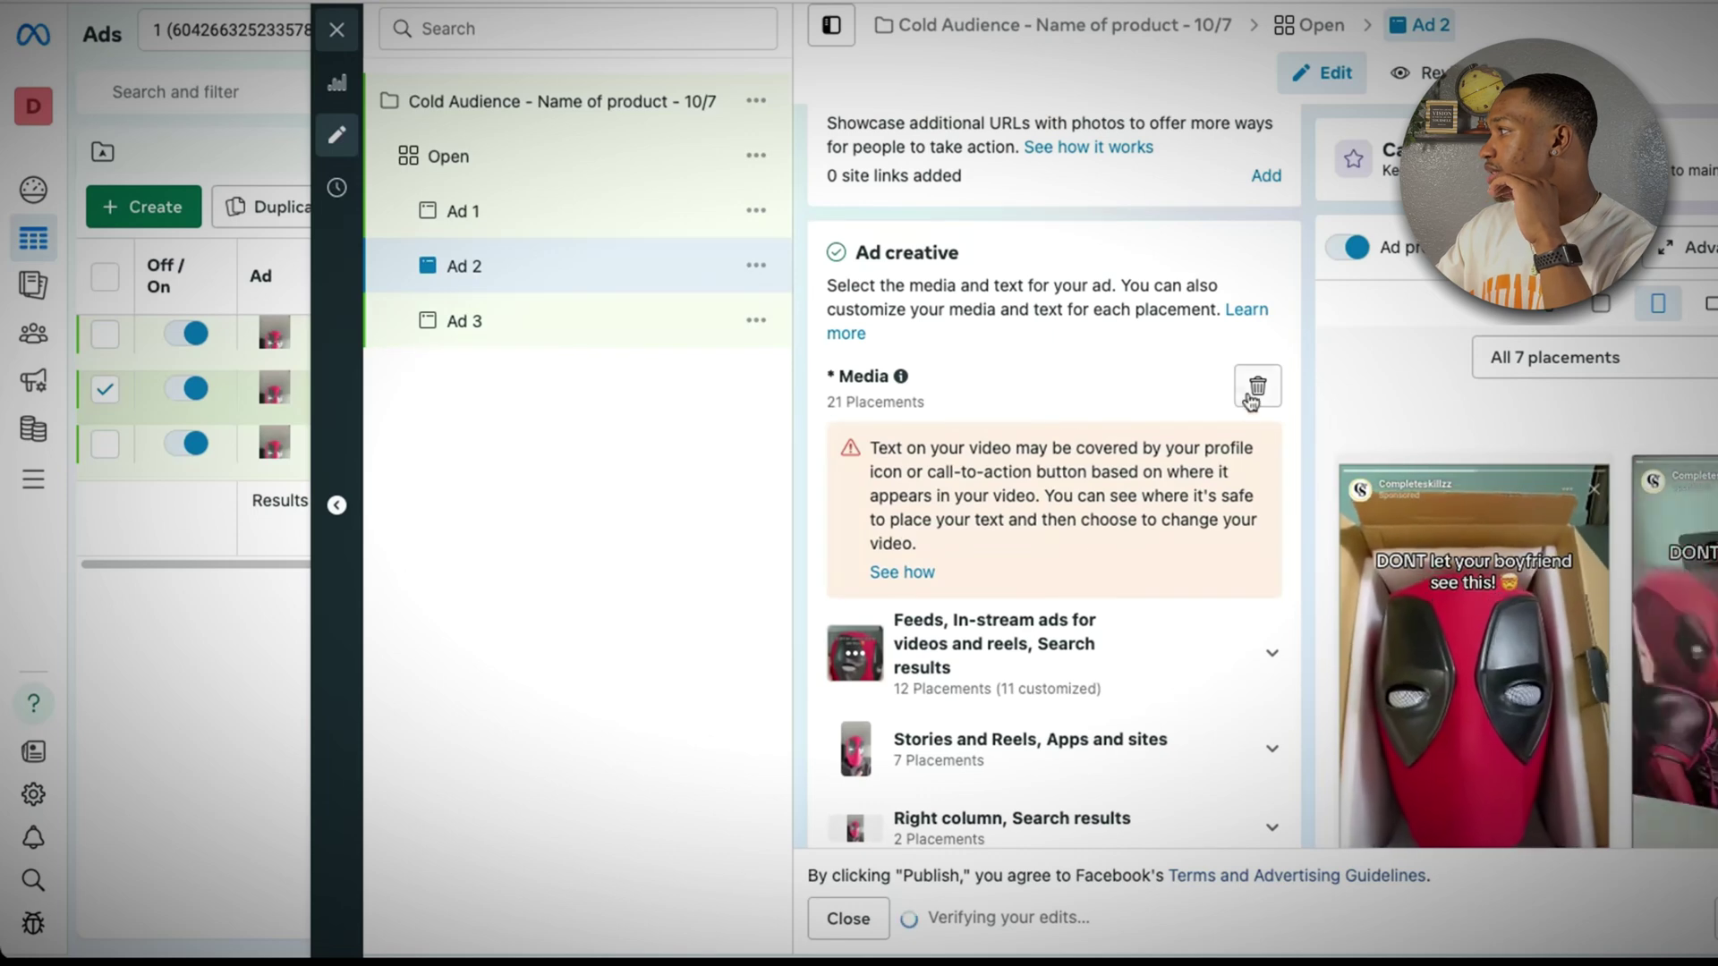
click(1257, 385)
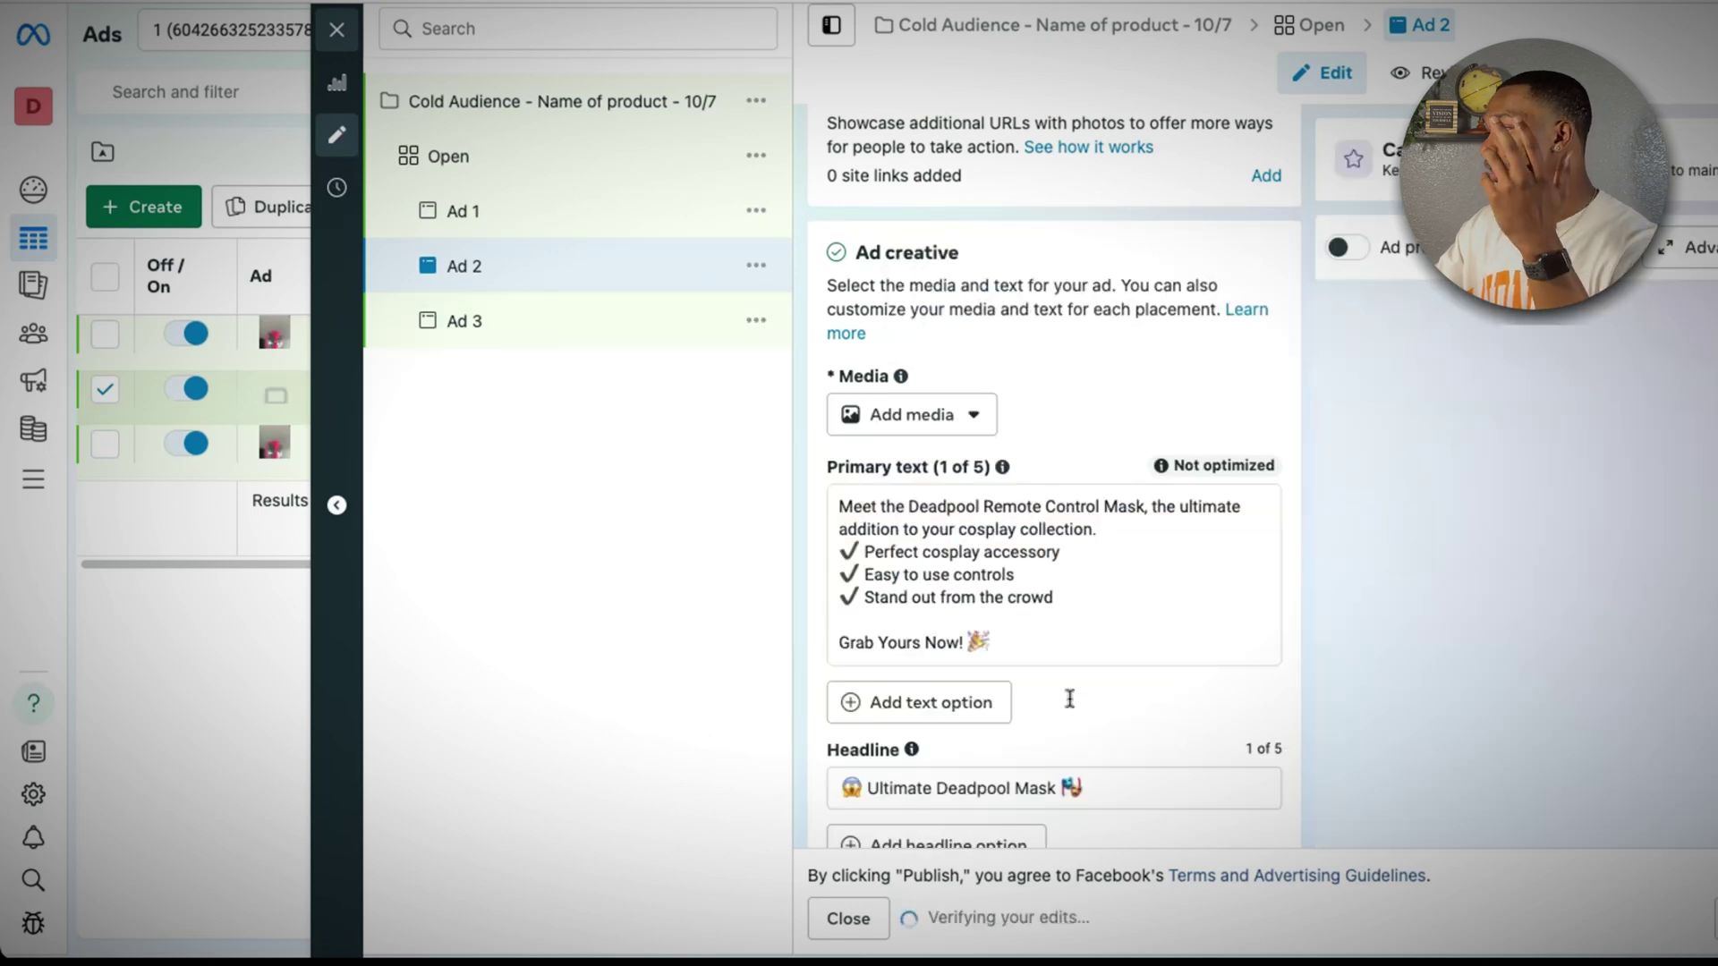
click(514, 322)
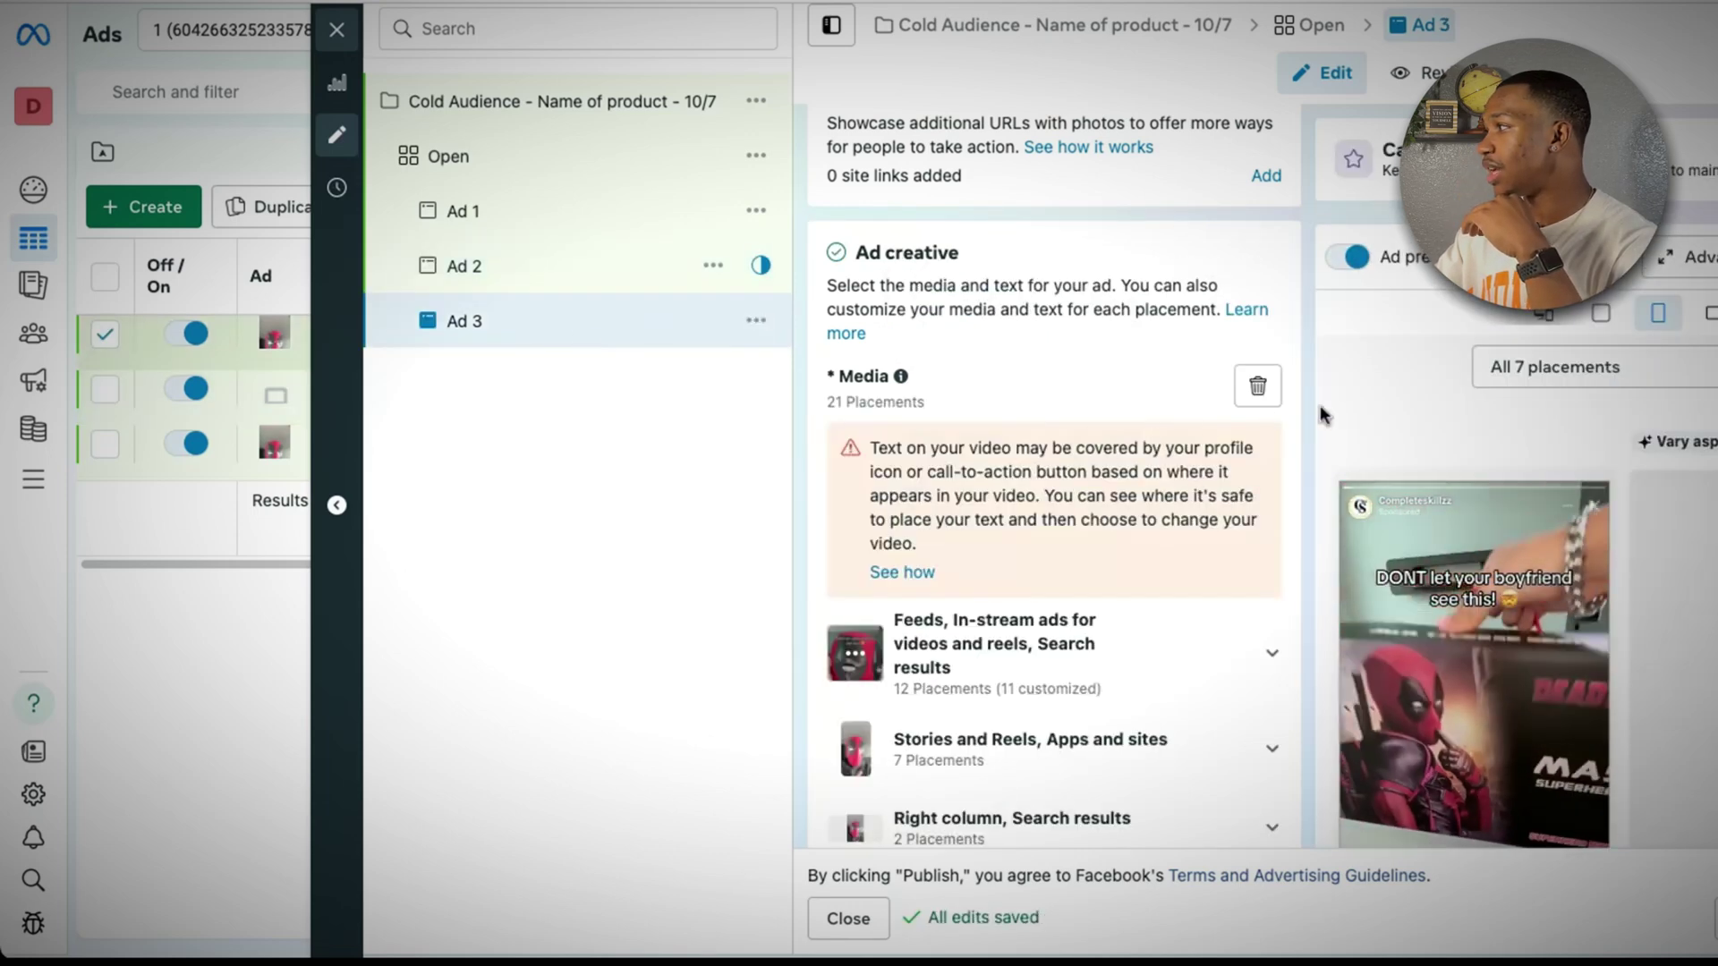
click(1257, 386)
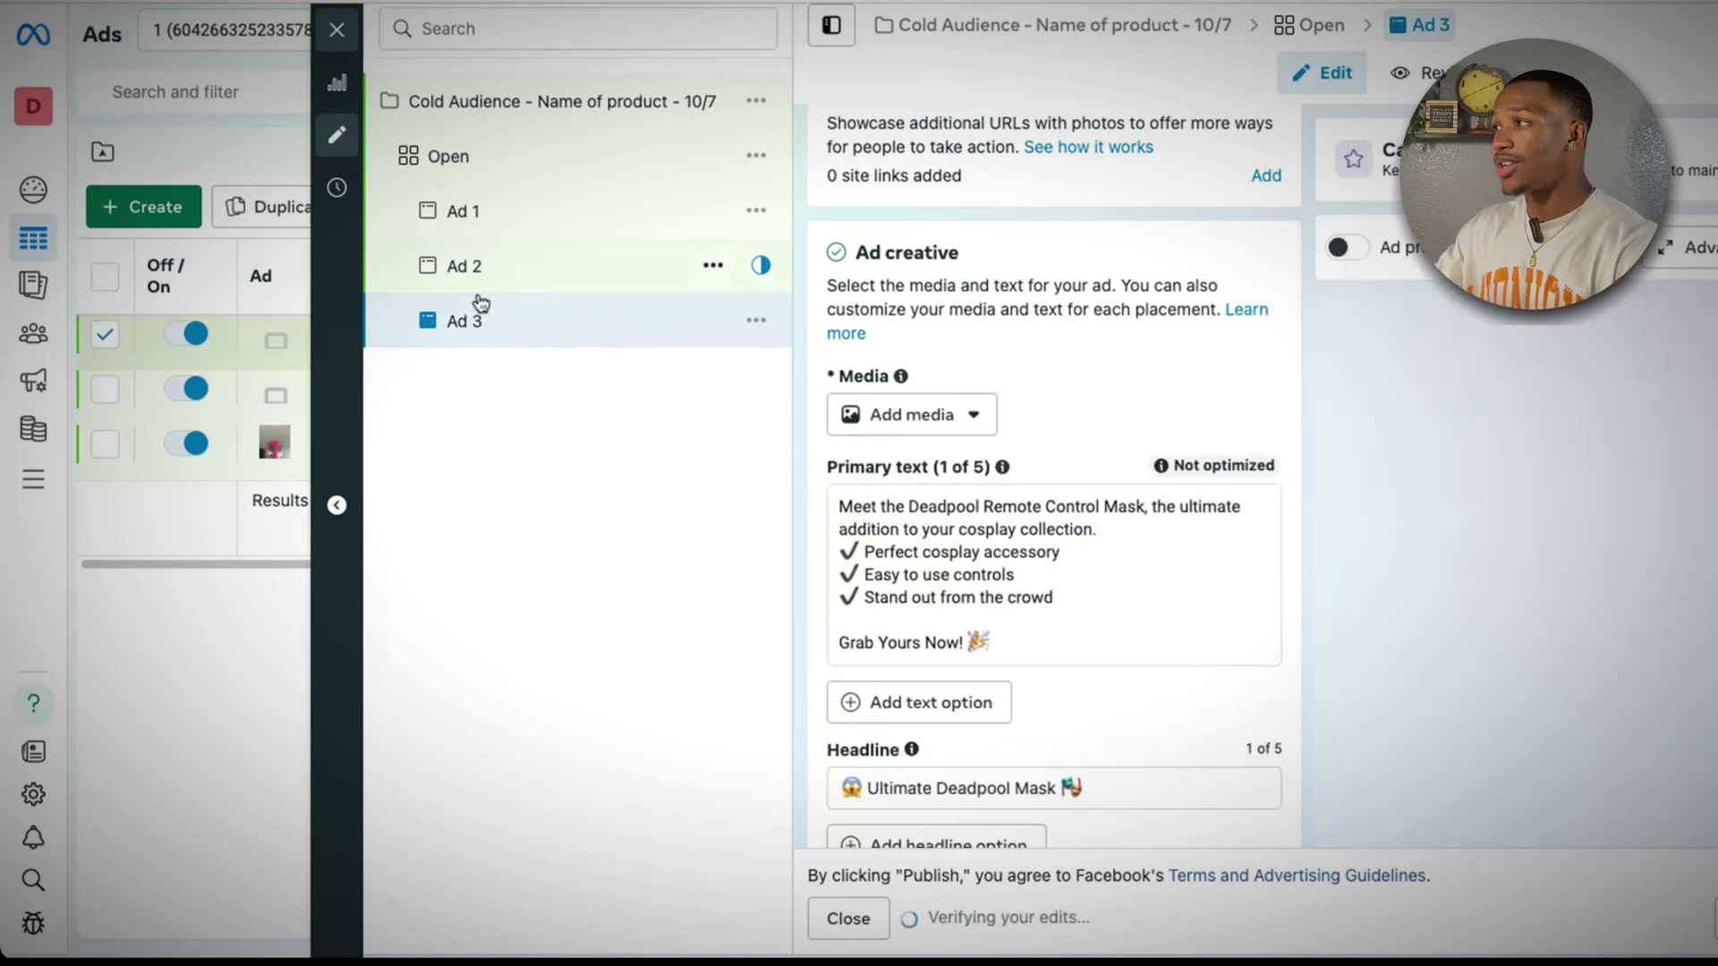
- Duplicate the Open ad set with its three ads within the original campaign, making 4 copies
click(484, 167)
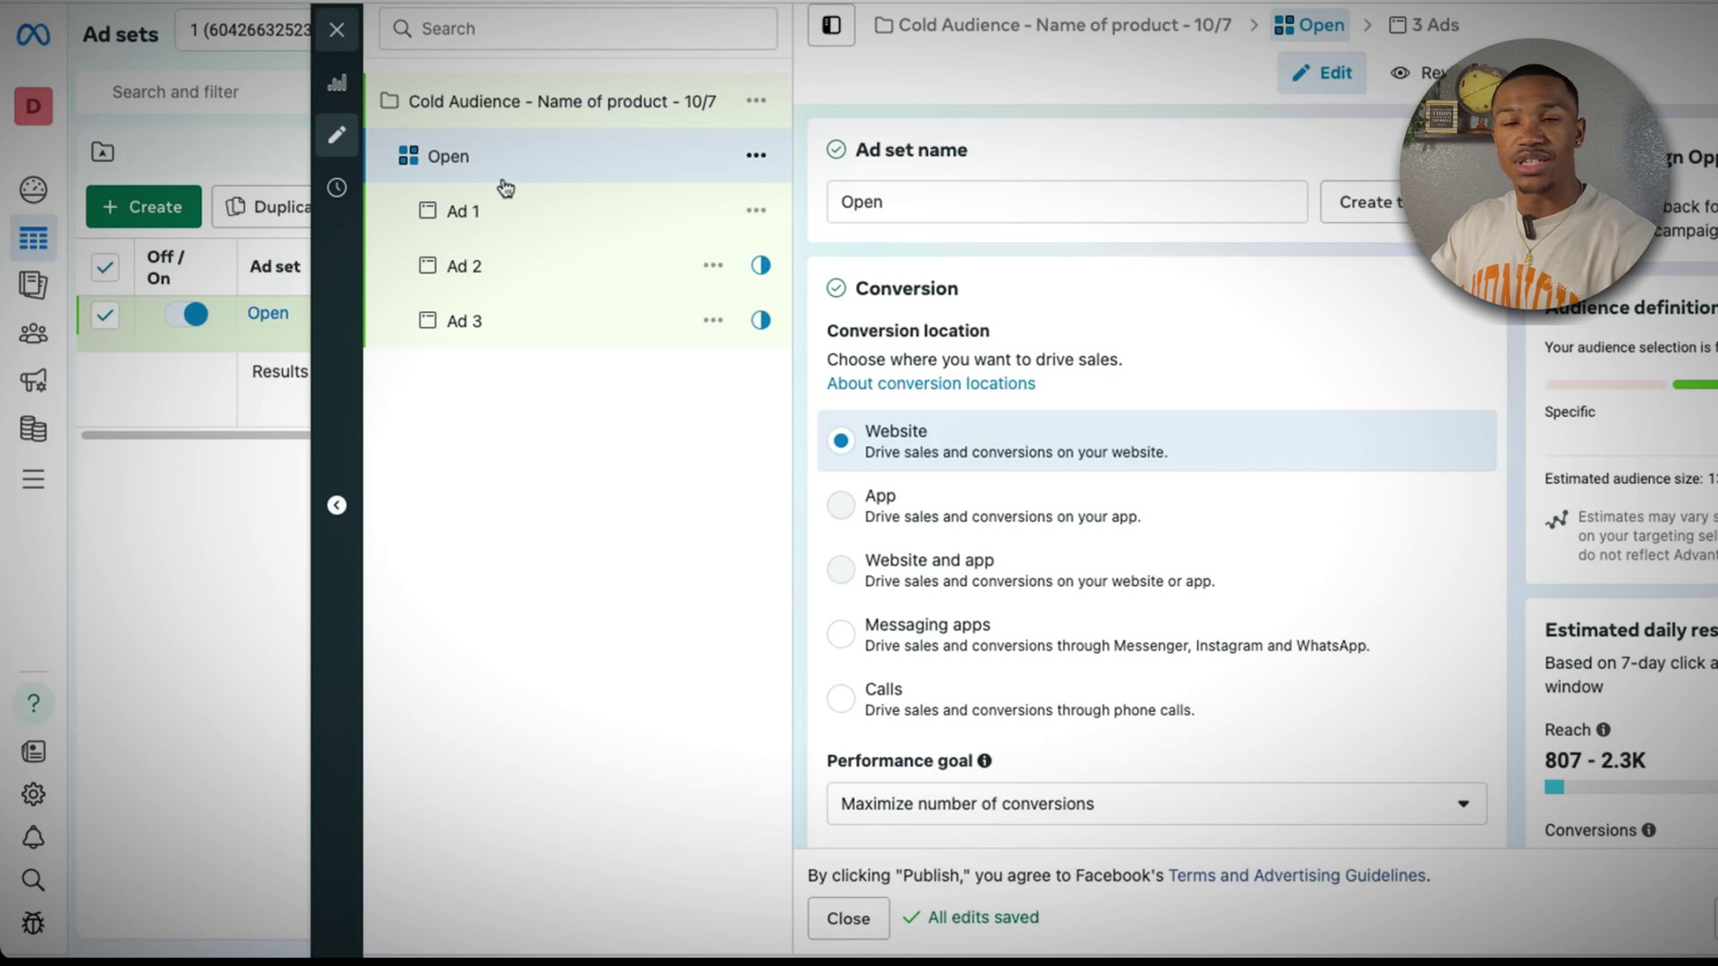
click(754, 158)
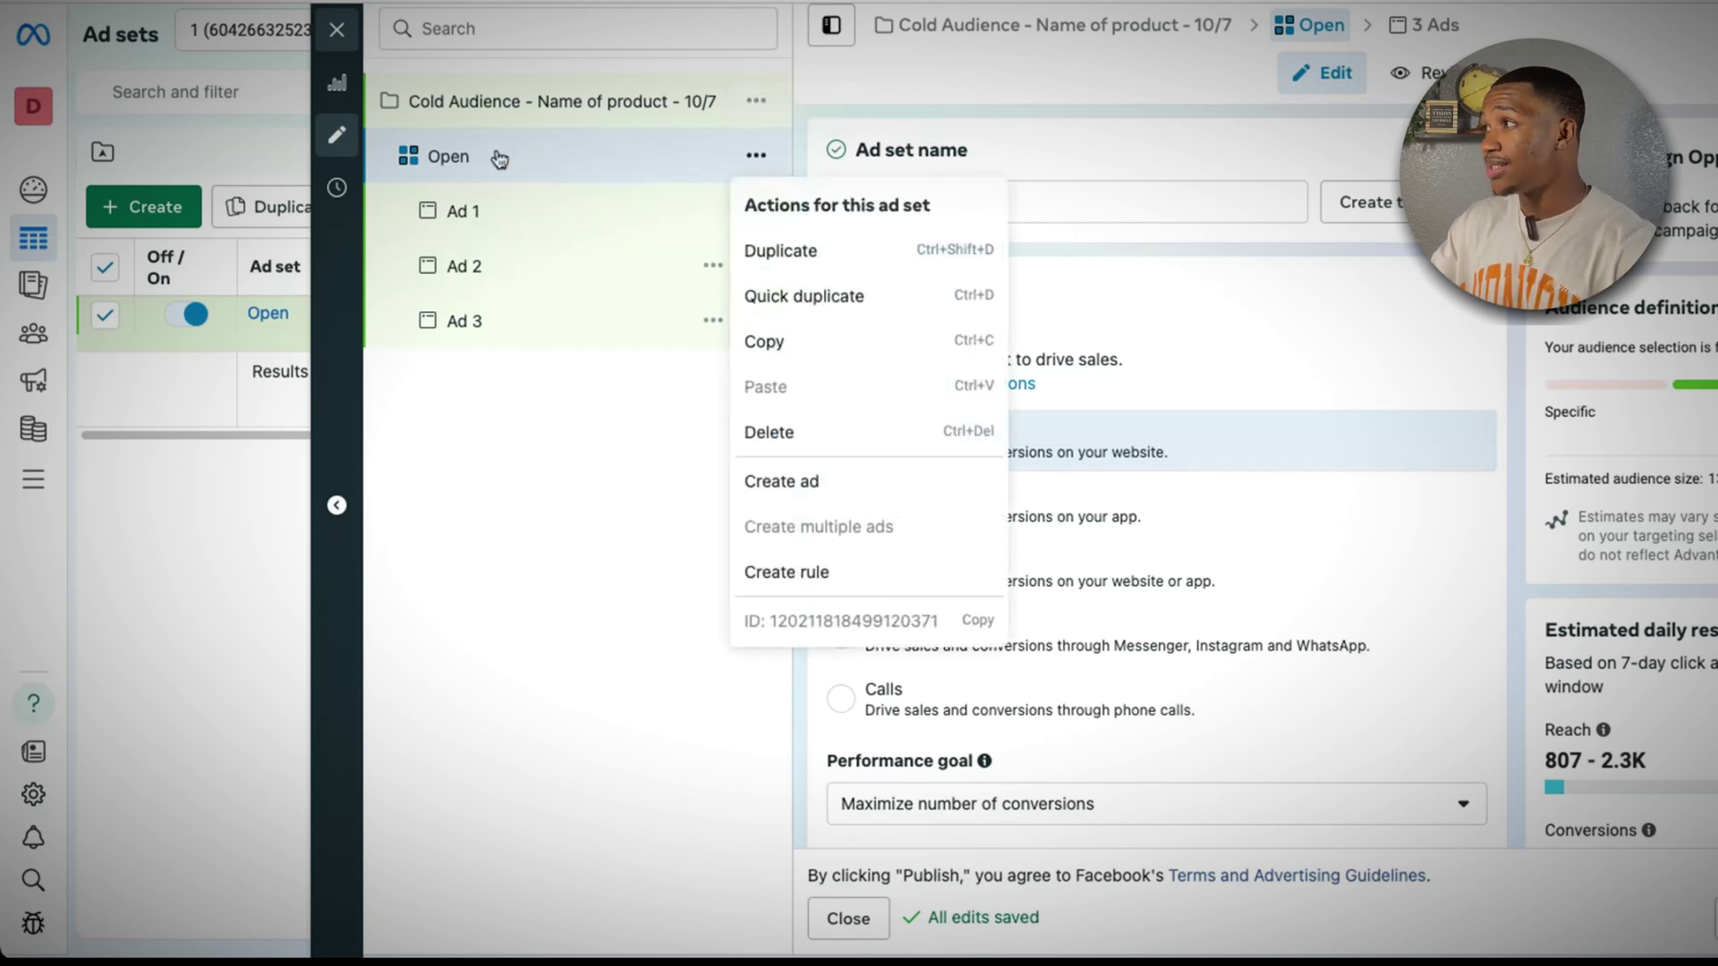
click(818, 255)
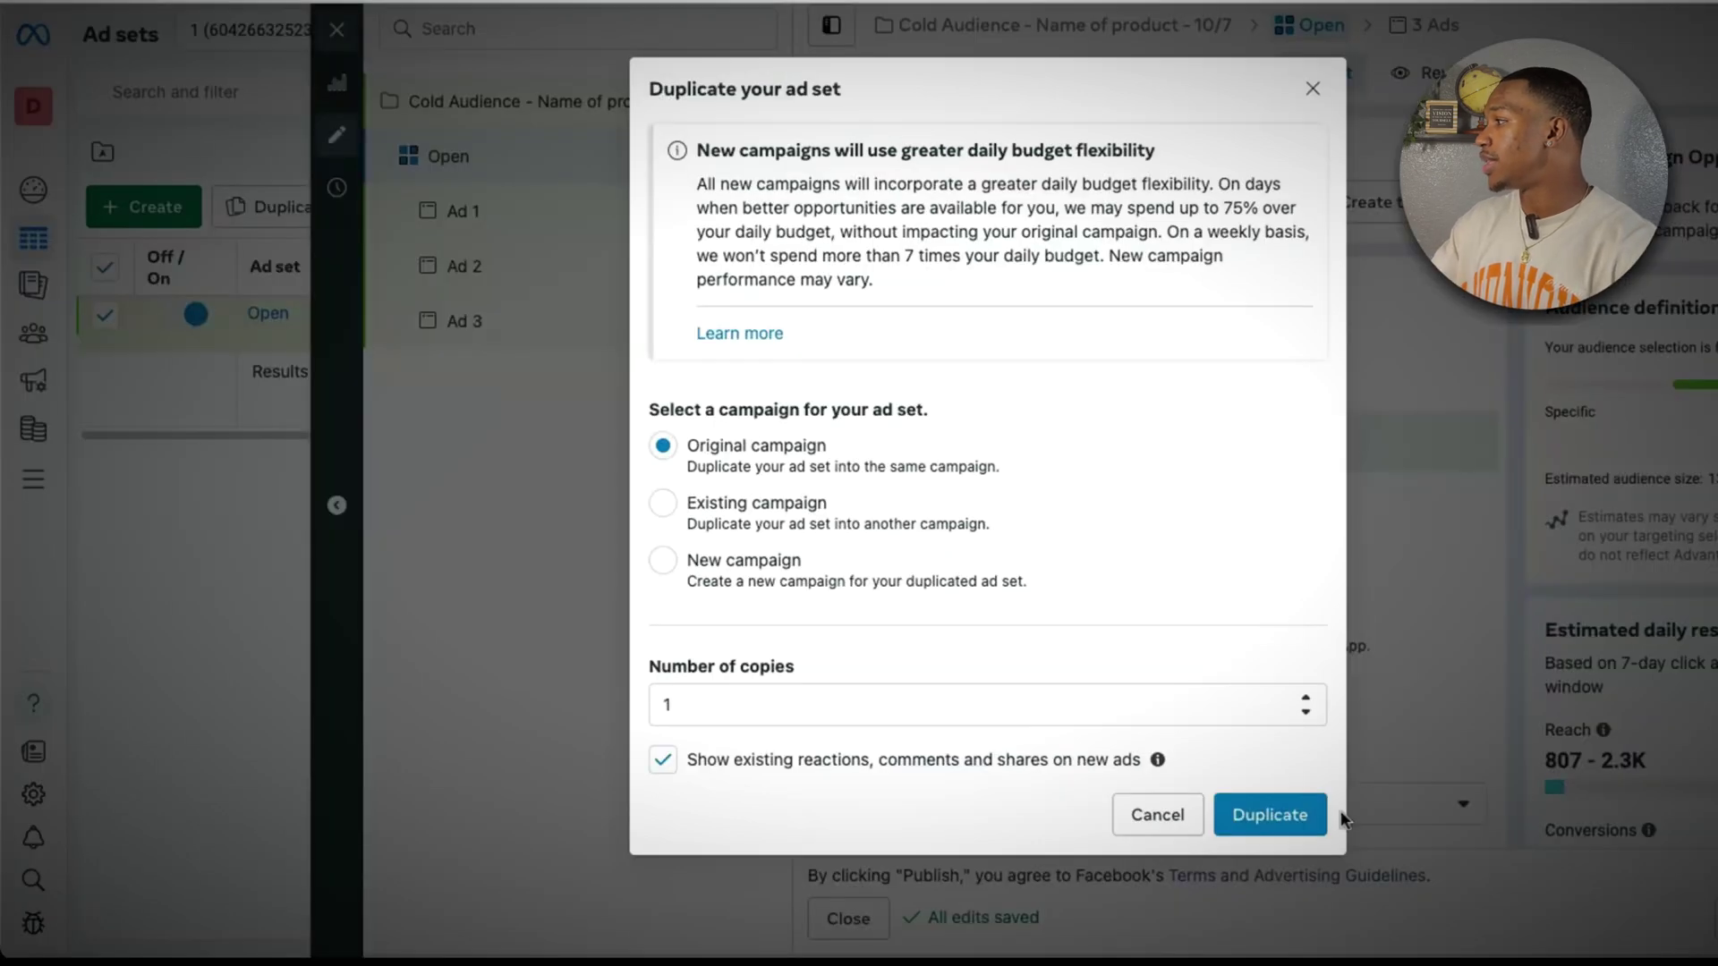
click(1308, 700)
click(1308, 700)
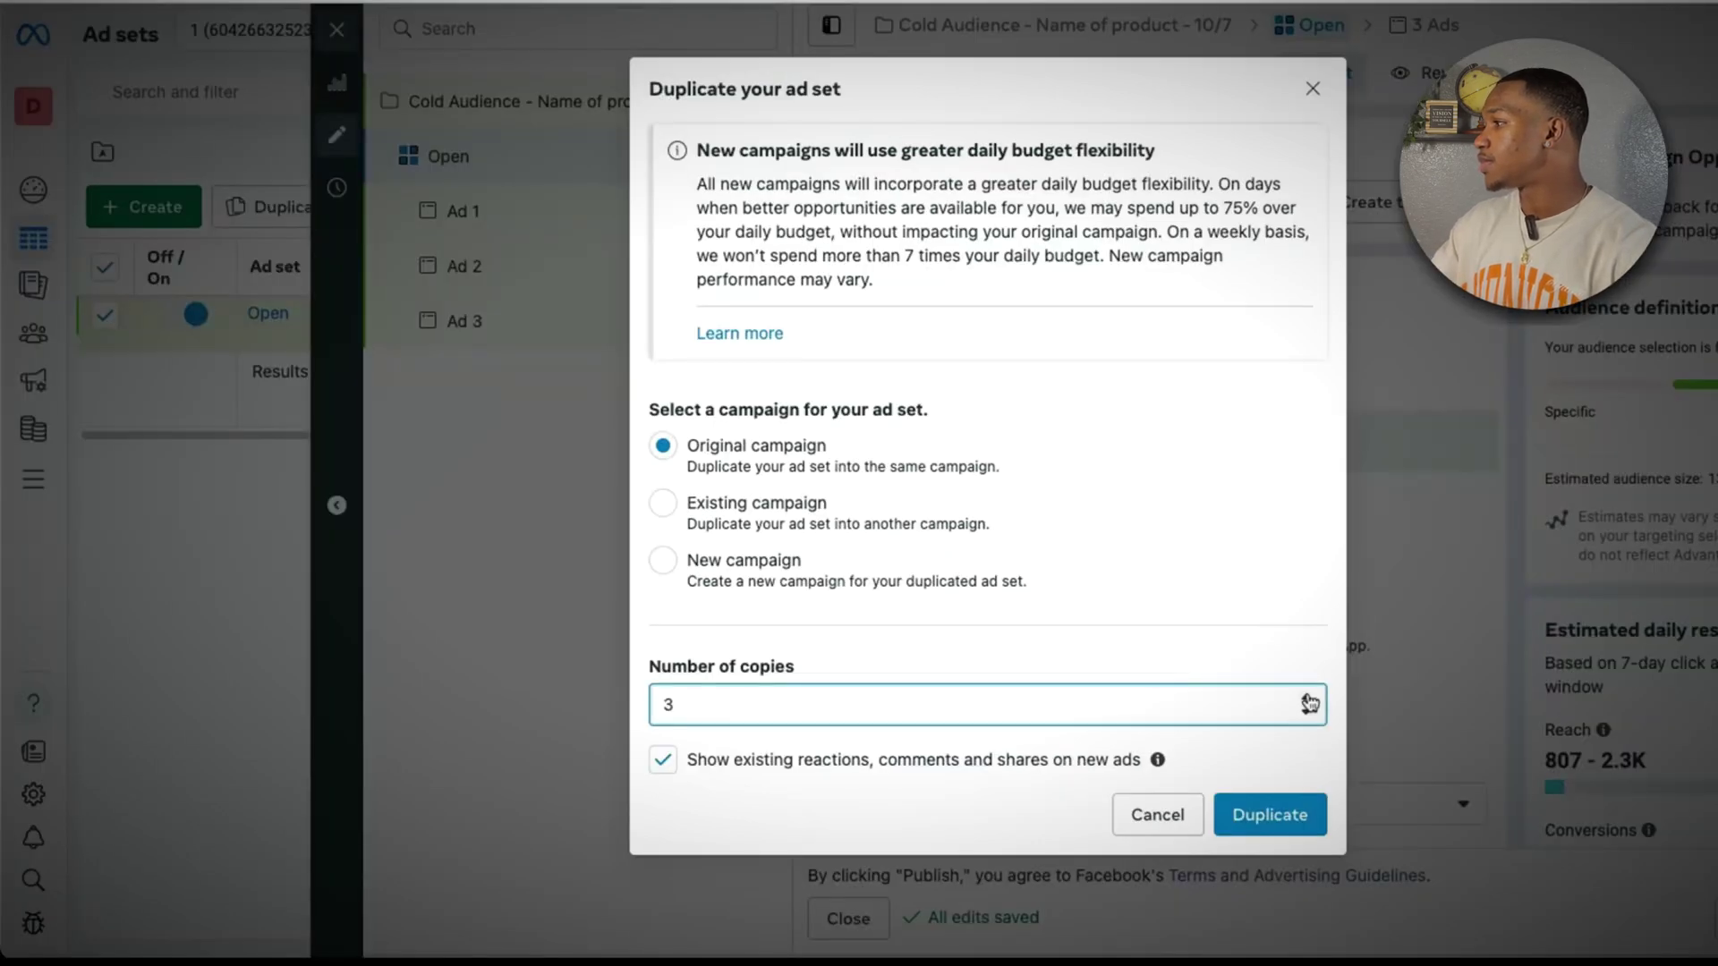
click(1308, 700)
click(1307, 815)
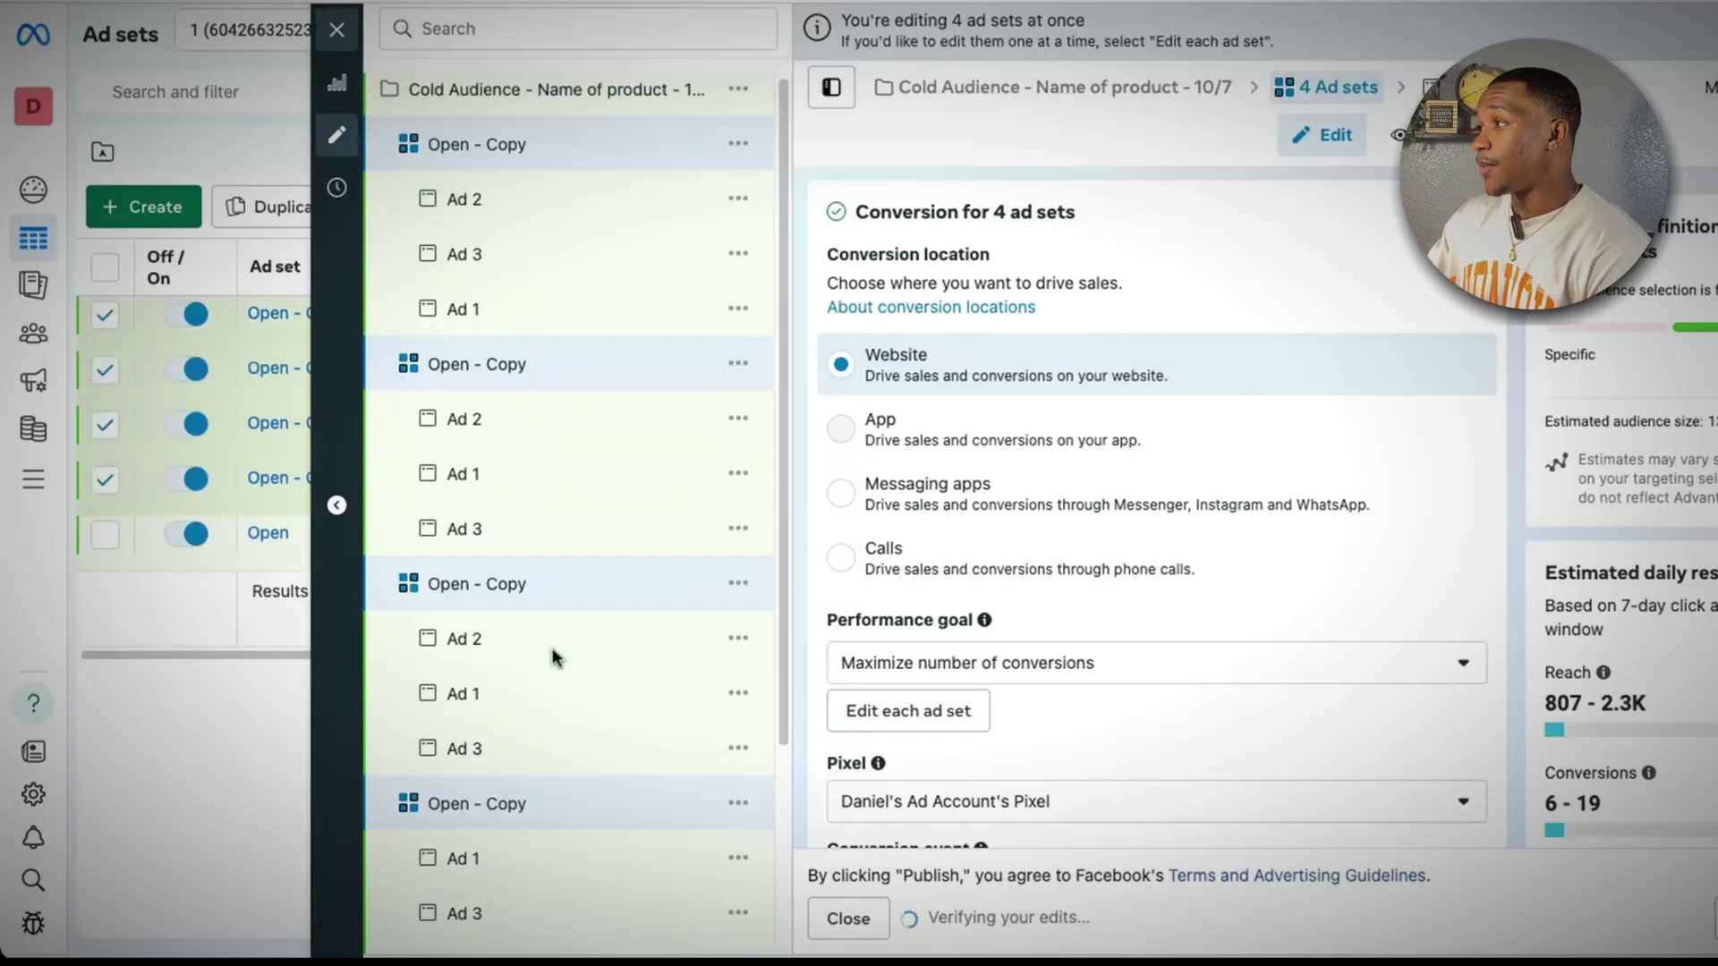
- Open the Open - Copy ad set listed directly above the original Open ad set and go to its detailed targeting search
scroll(484, 760, down, 2)
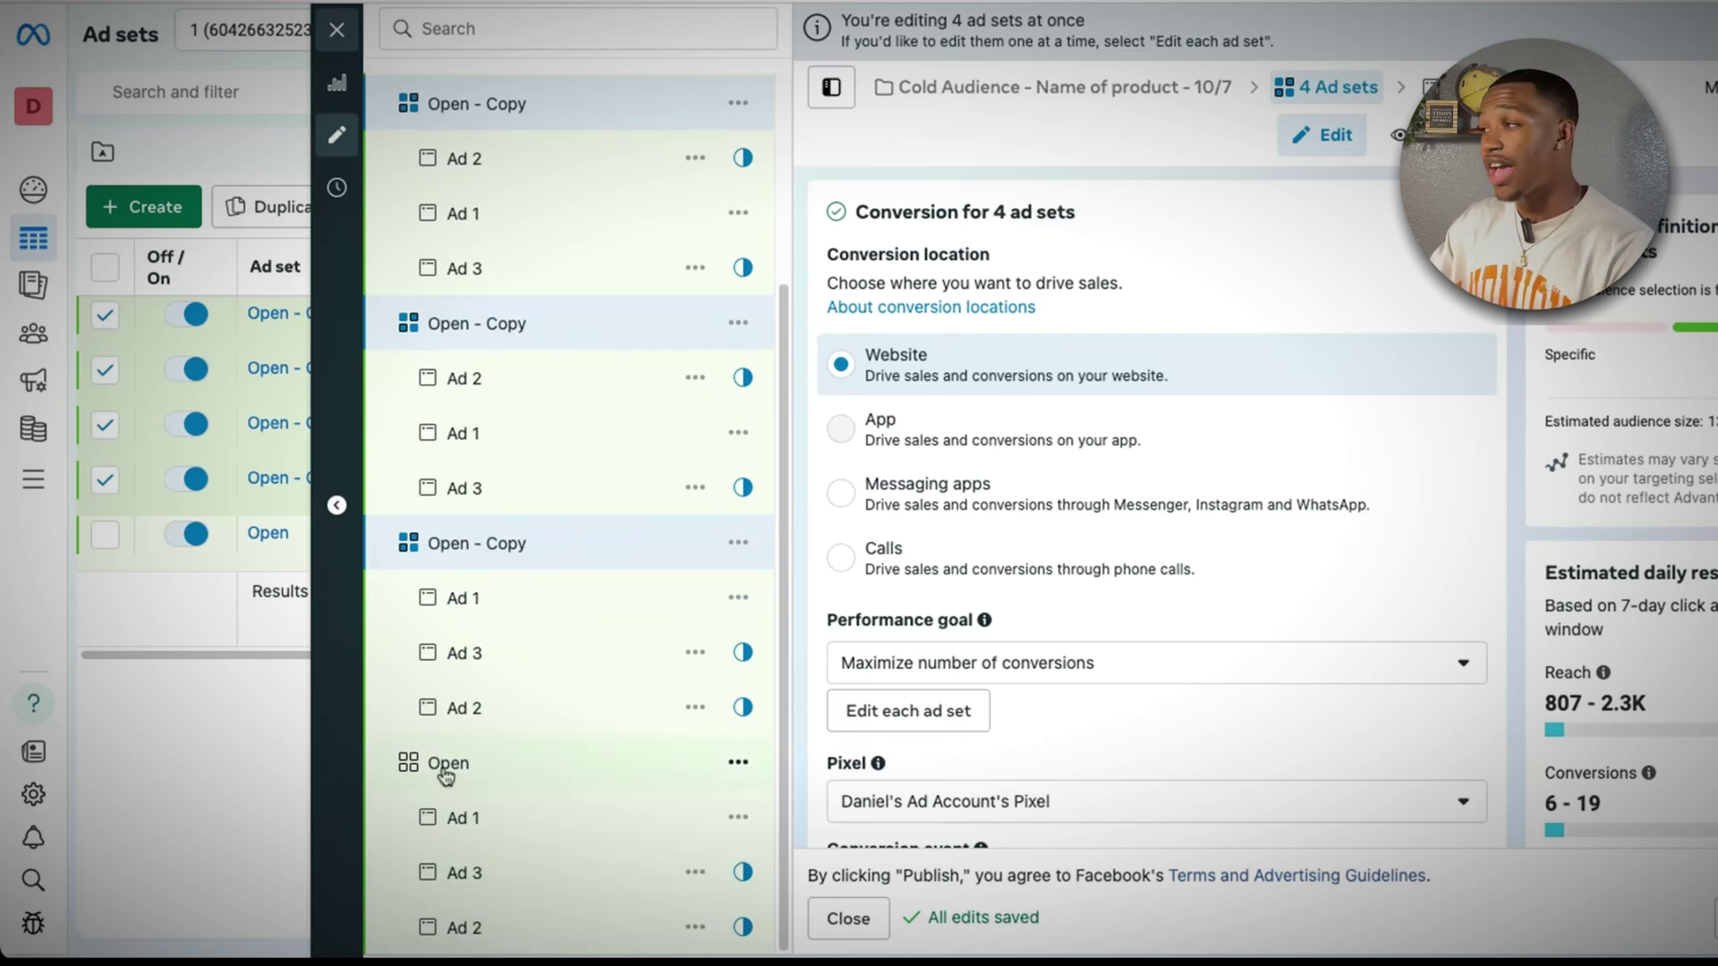
click(528, 560)
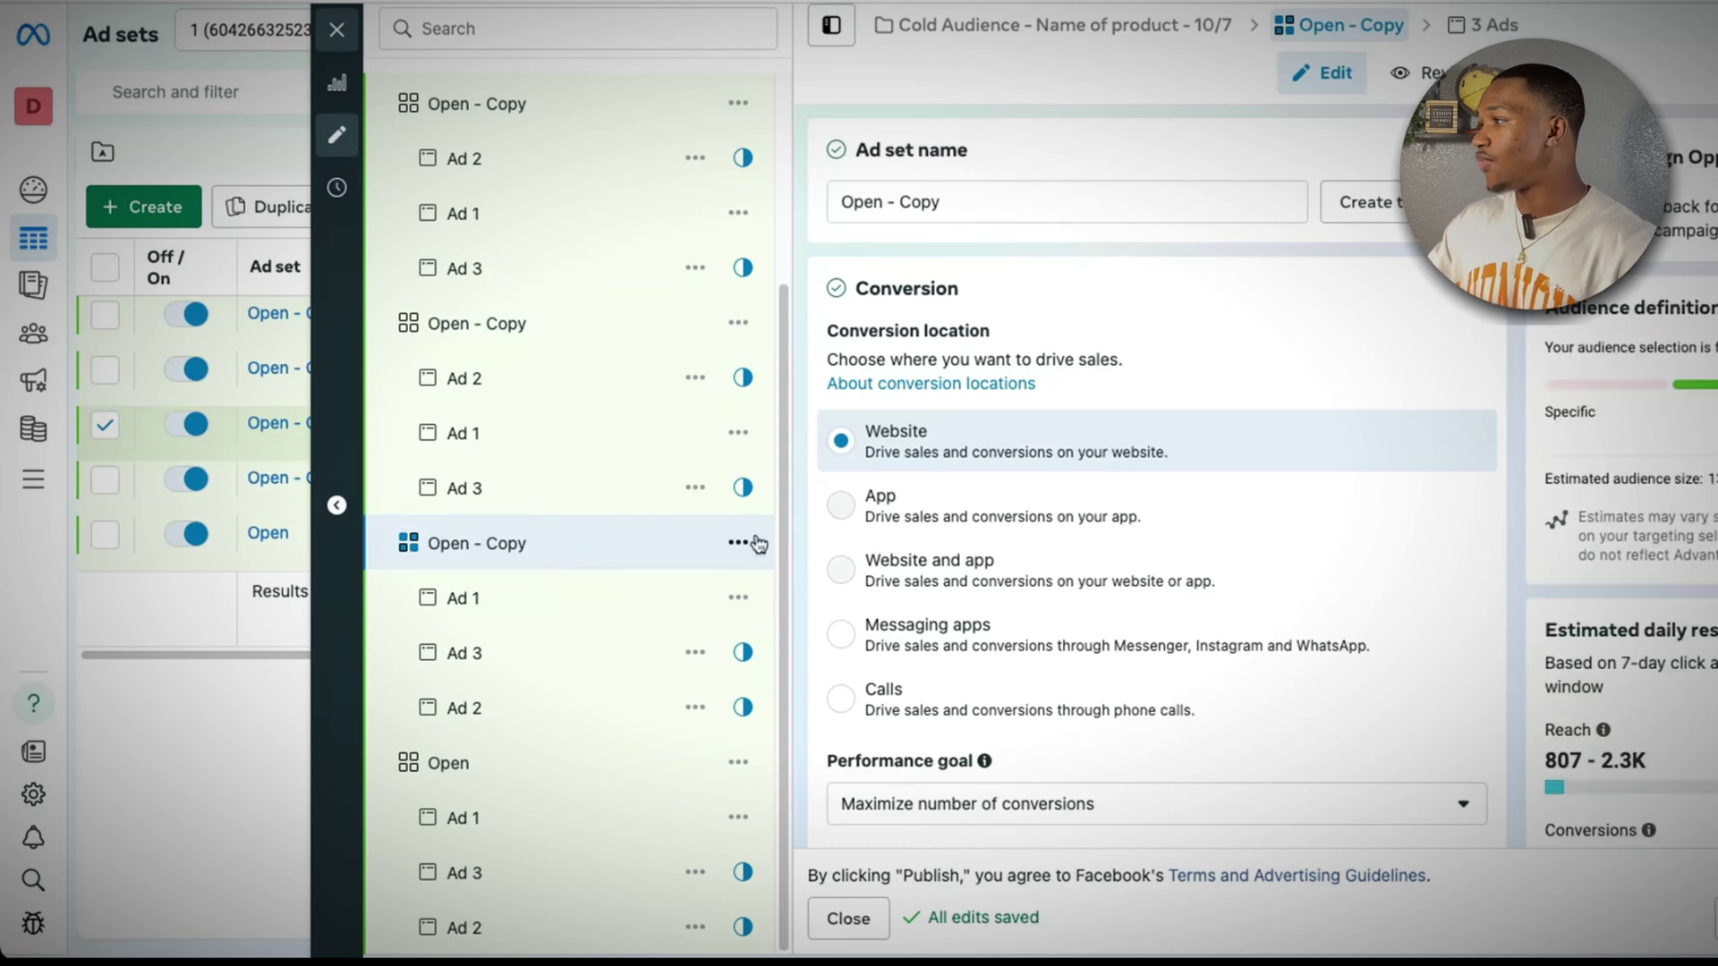
scroll(1166, 716, down, 20)
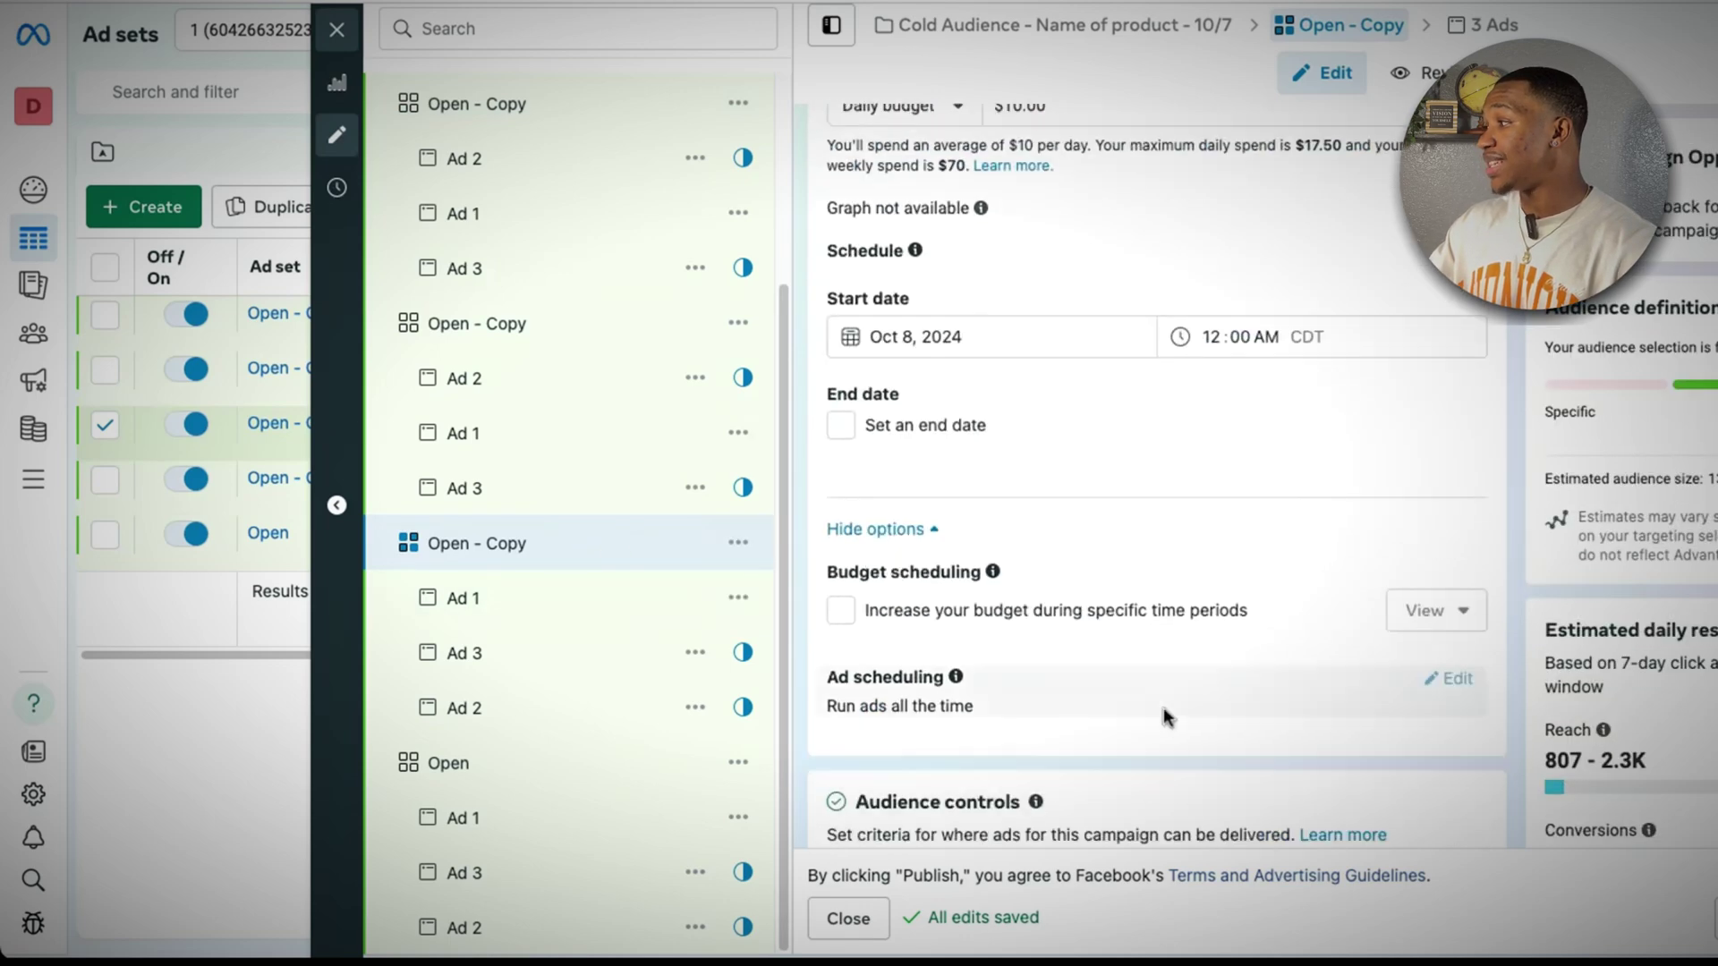
scroll(1165, 716, down, 1)
mouse_move(1025, 593)
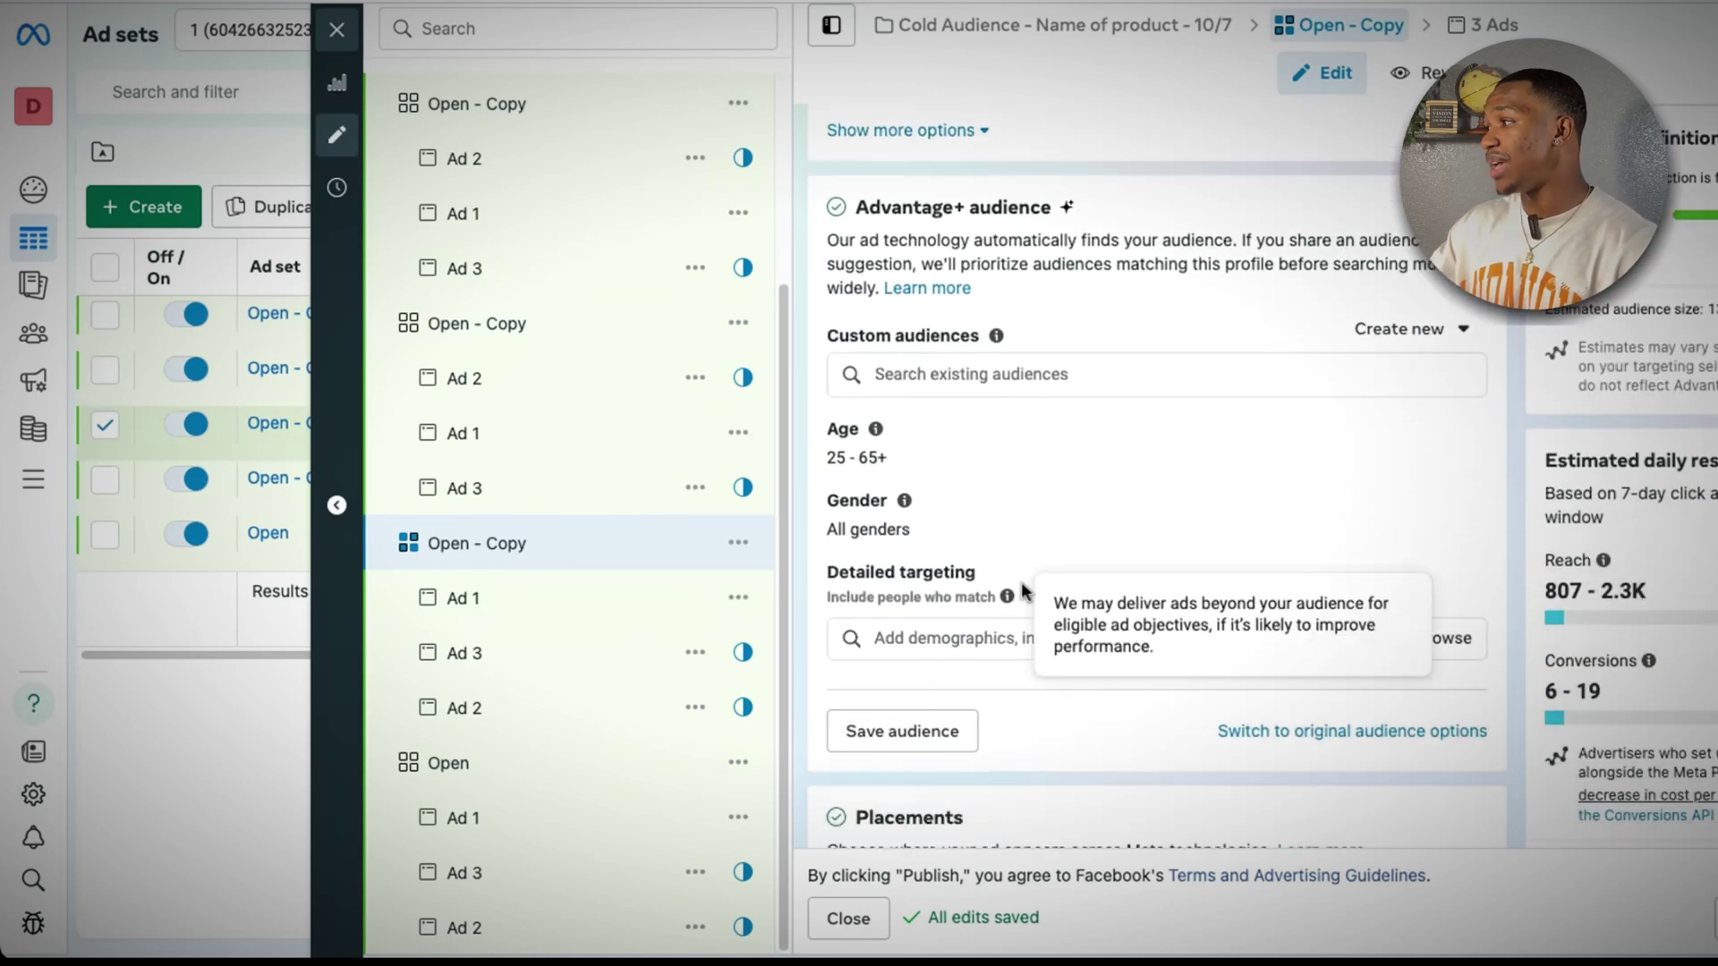
click(955, 637)
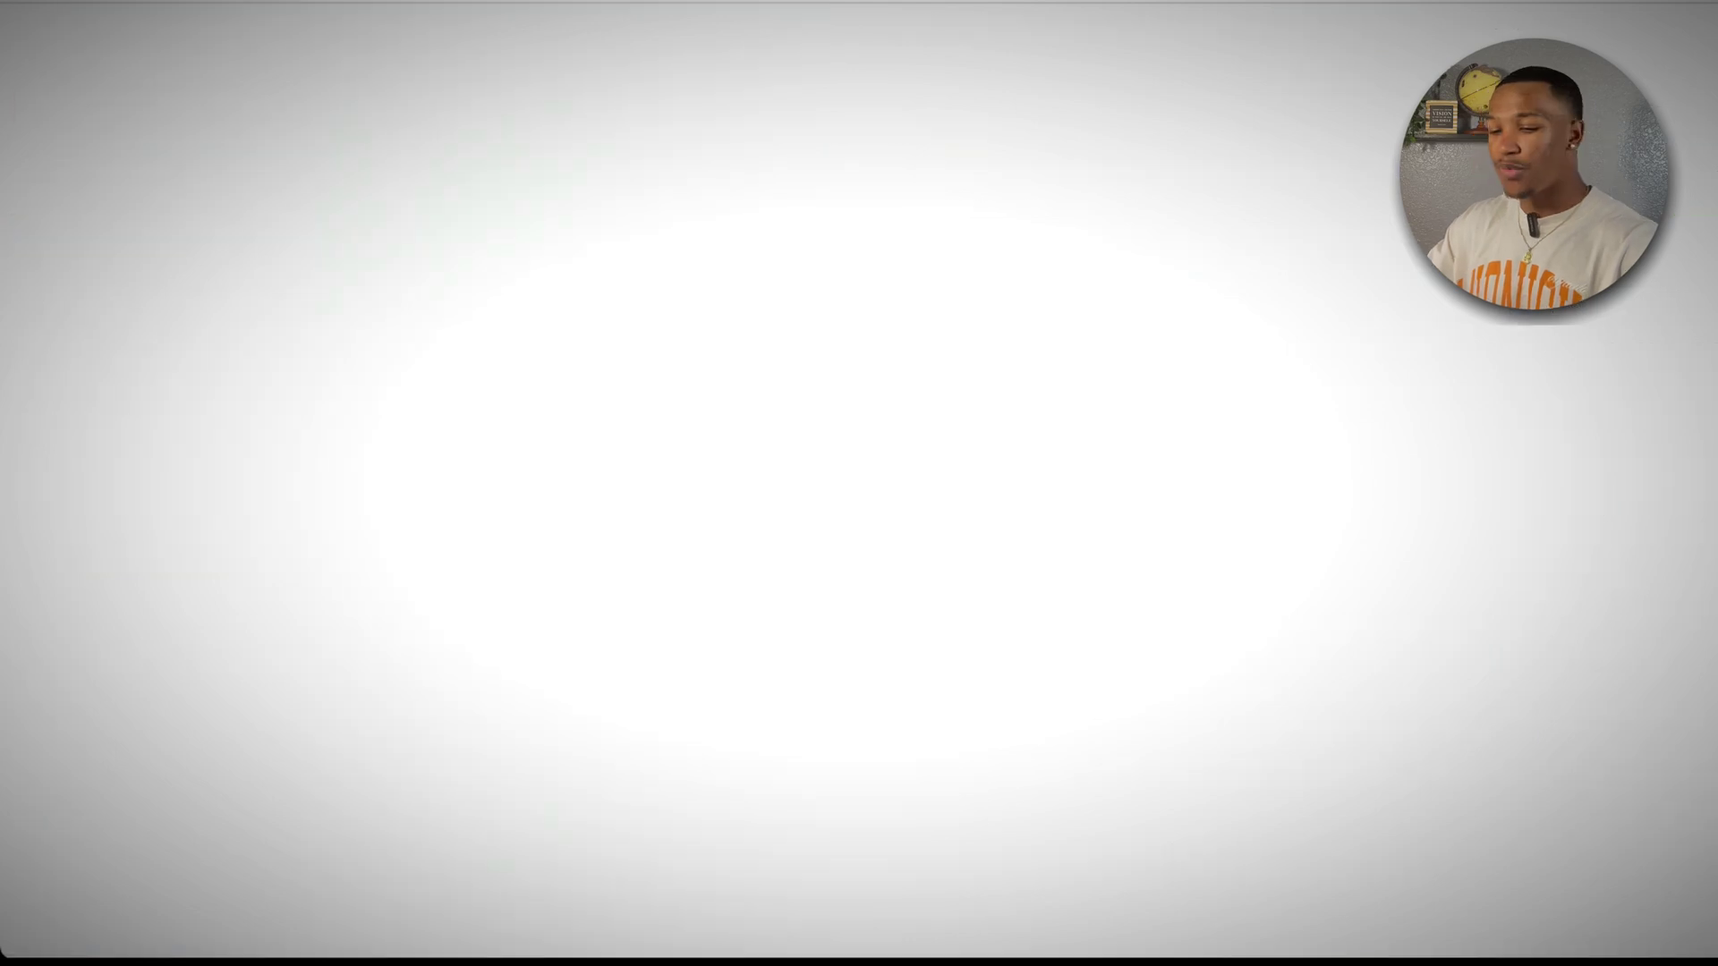
- Switch to a new browser page and search Google for "deadpool in marvel?" to research an interest for targeting
text(deadpool in ma)
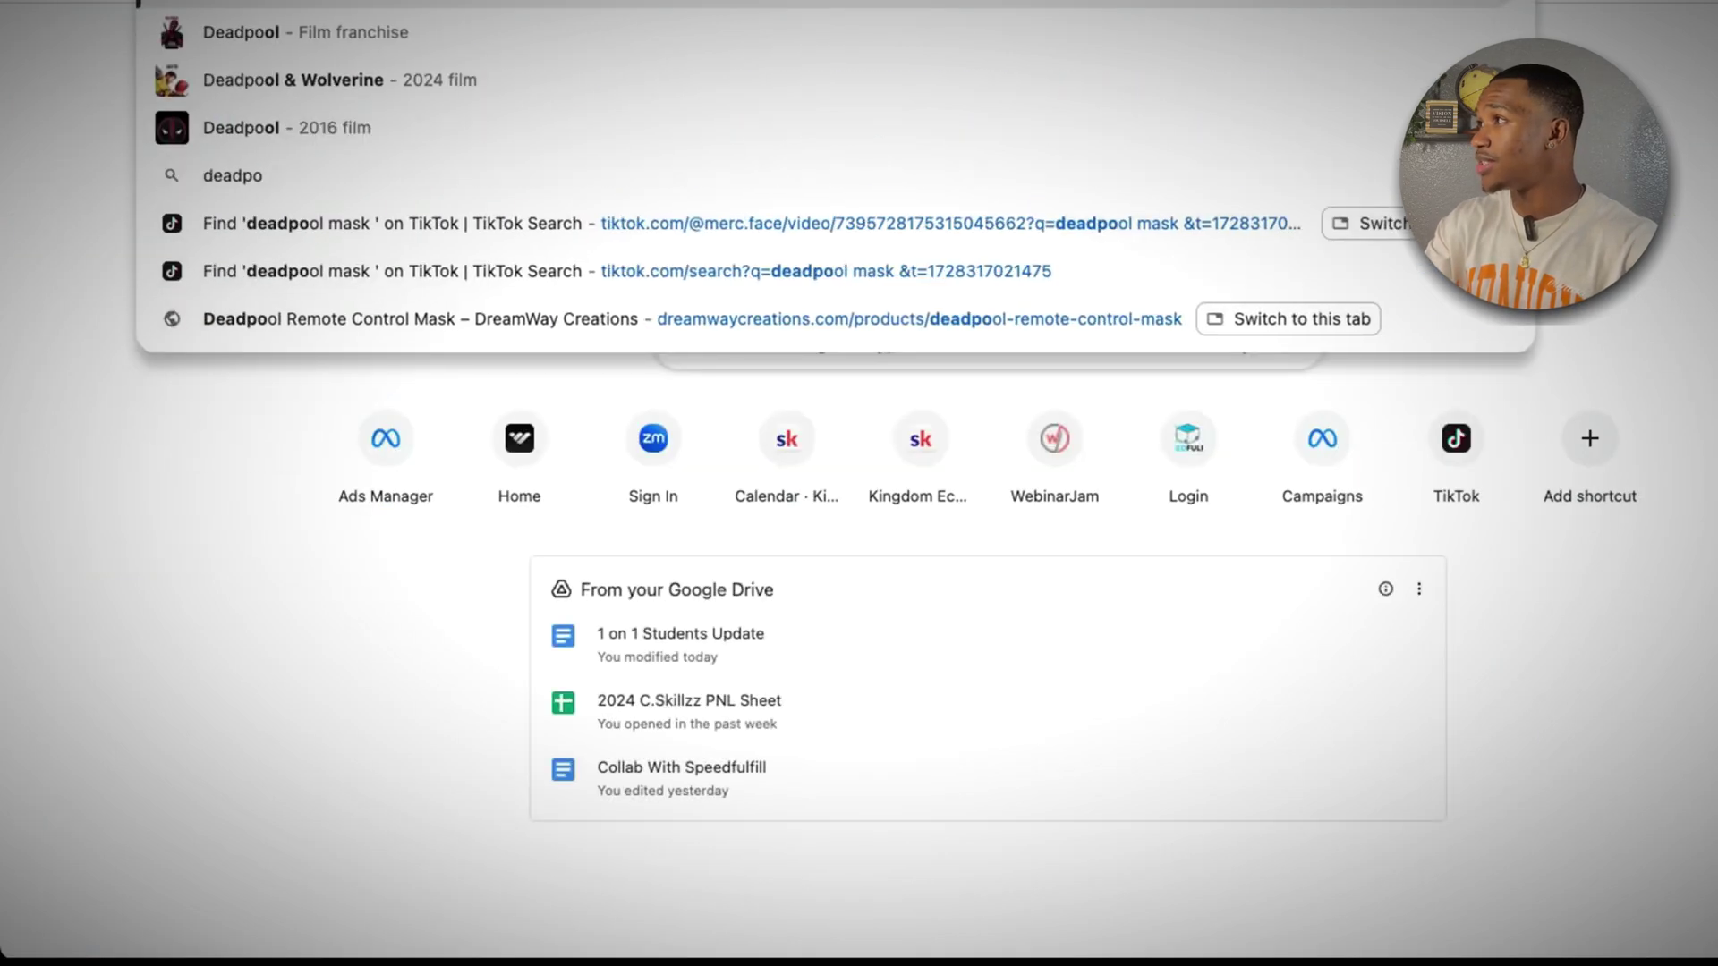
text(rvel?)
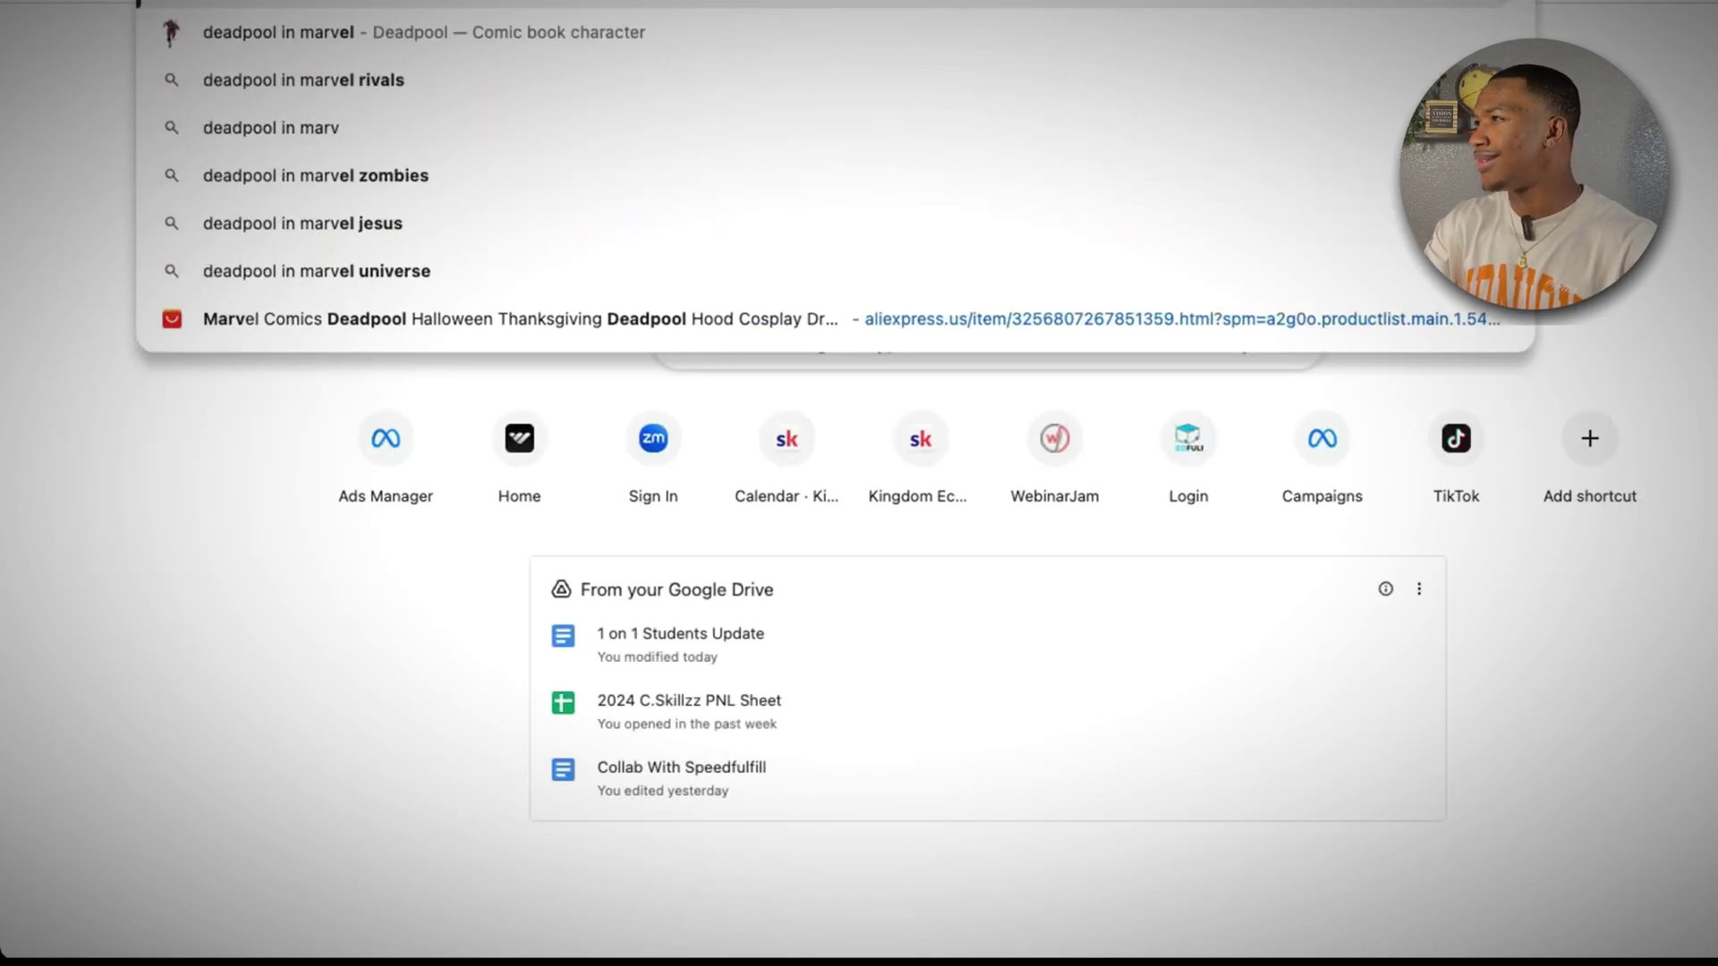
key(Return)
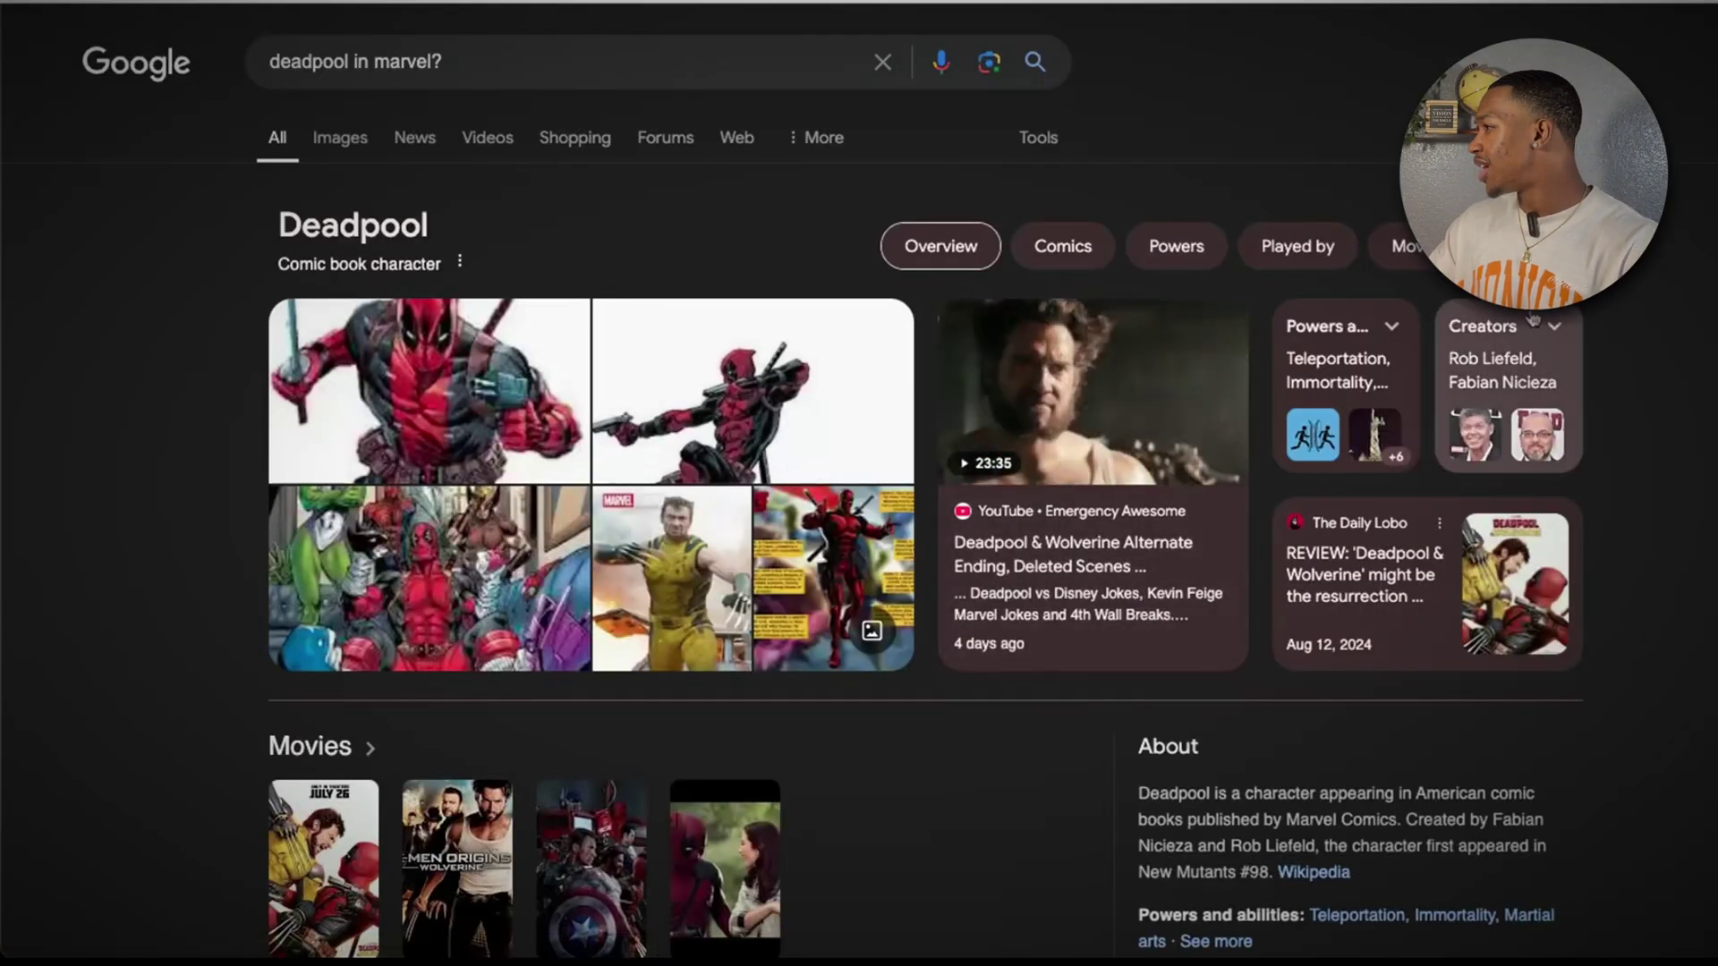
- Return to the ad set's detailed targeting, search for "comic" and add the interest Comic book (comics & cartoons)
scroll(524, 680, down, 2)
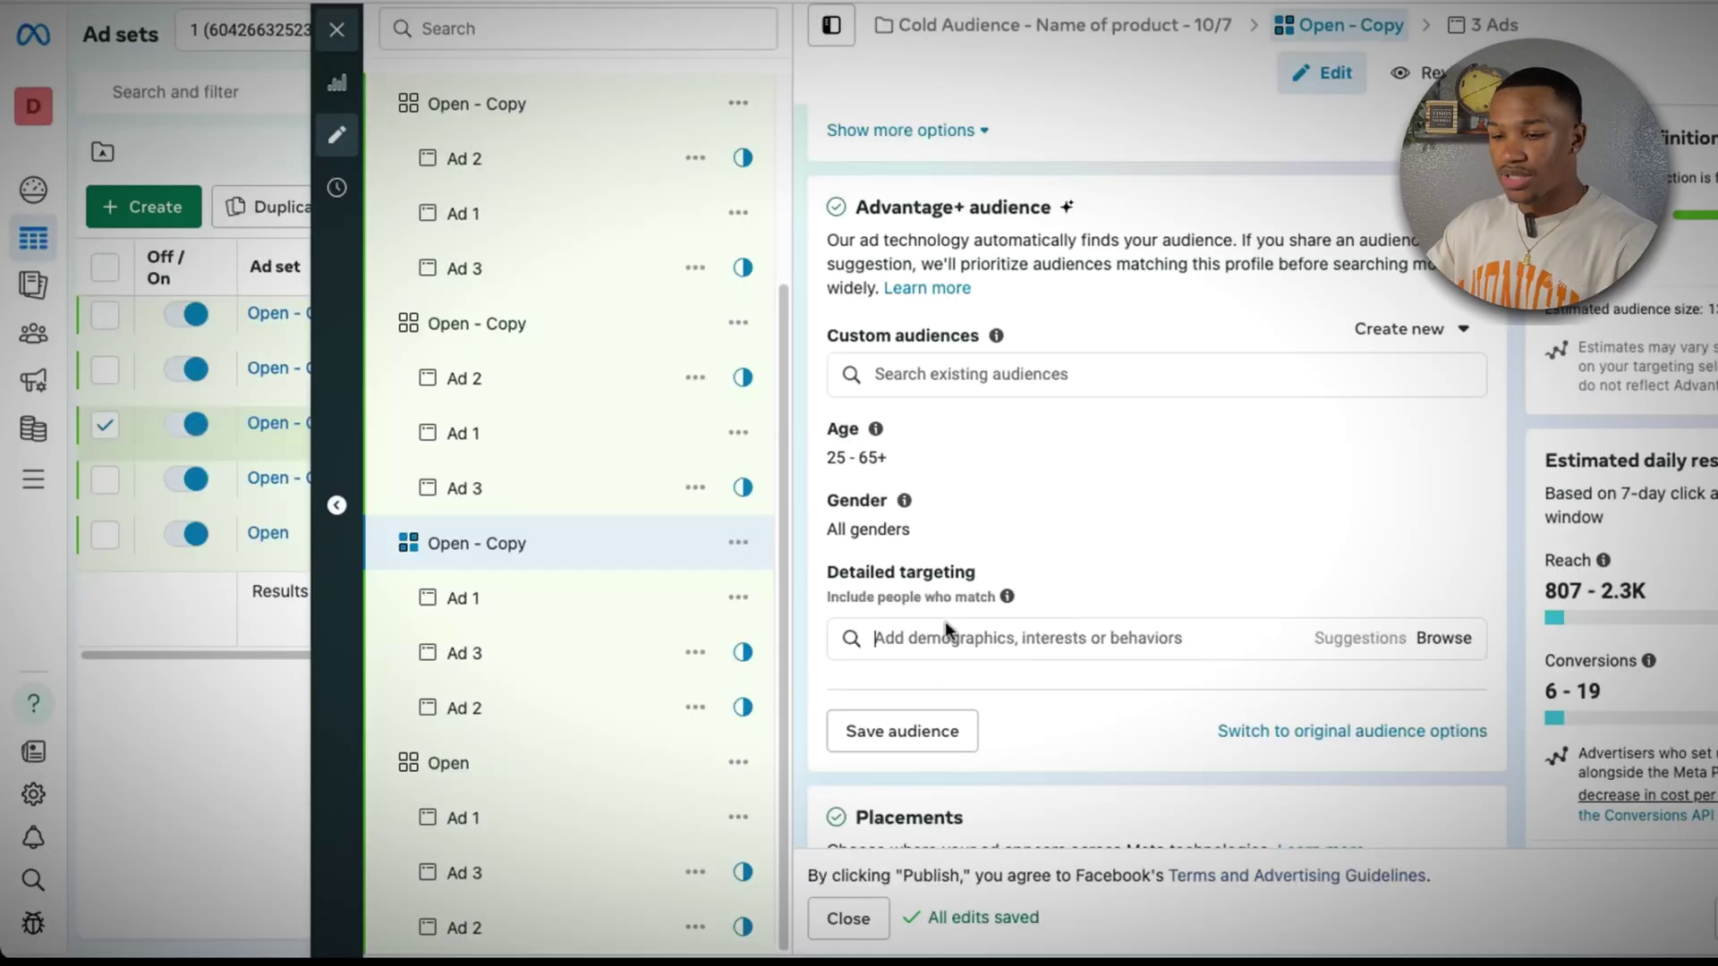
text(comic)
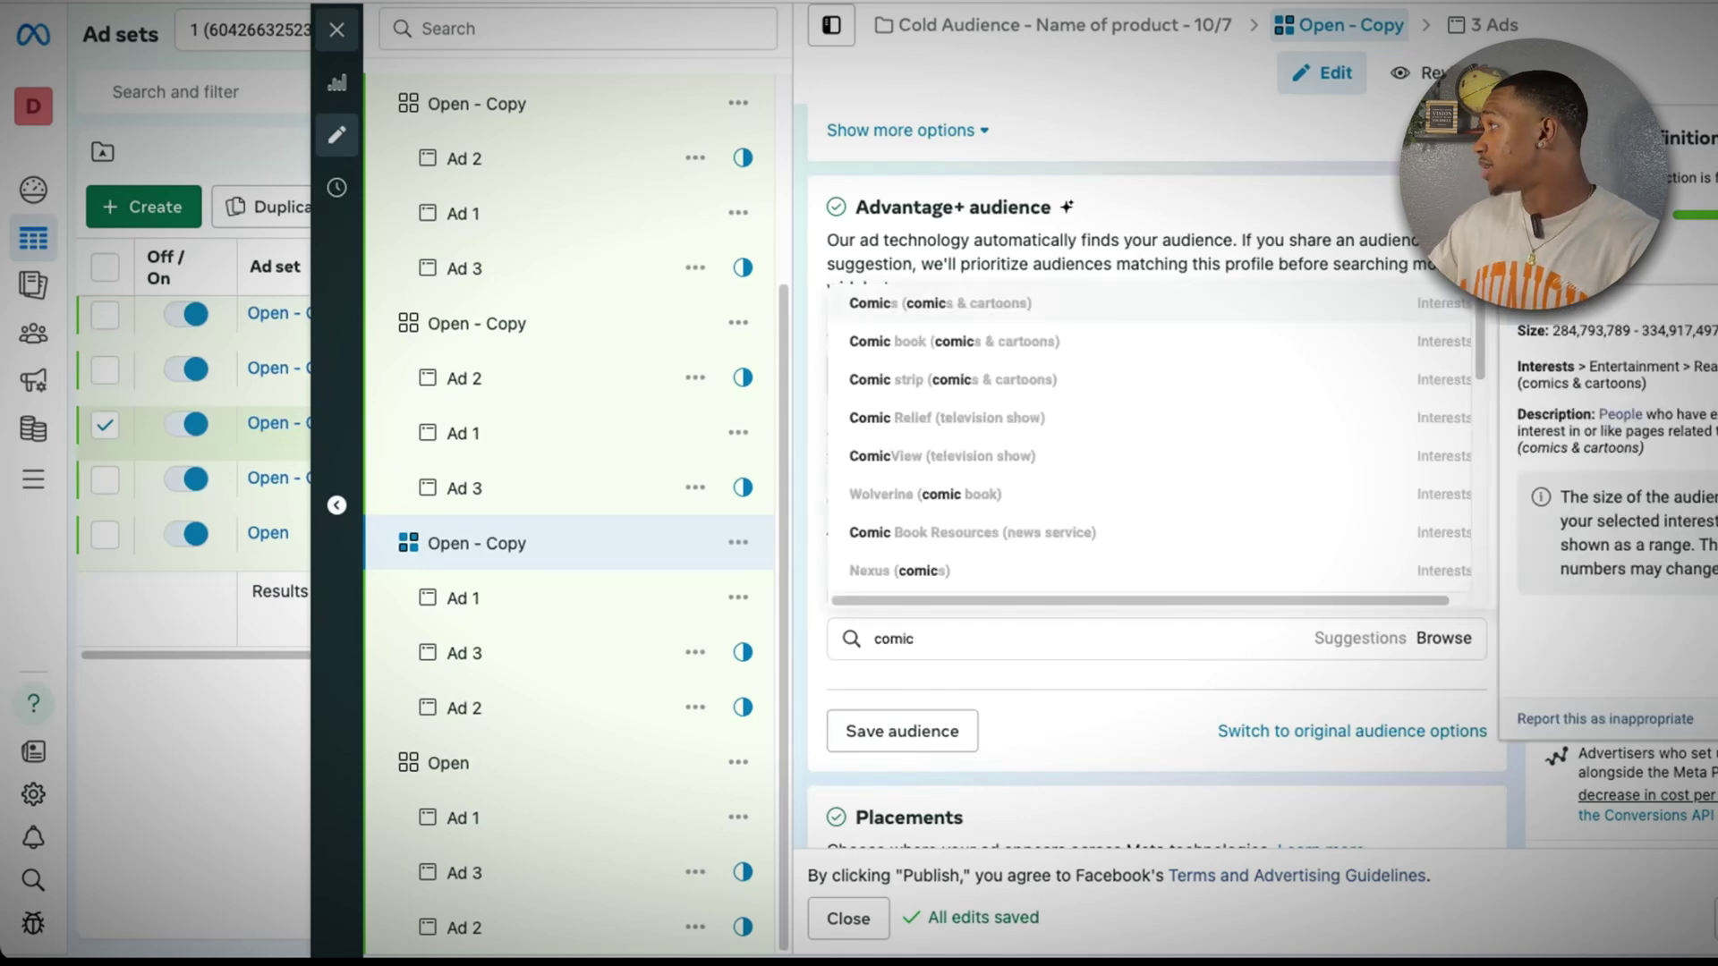
key(Return)
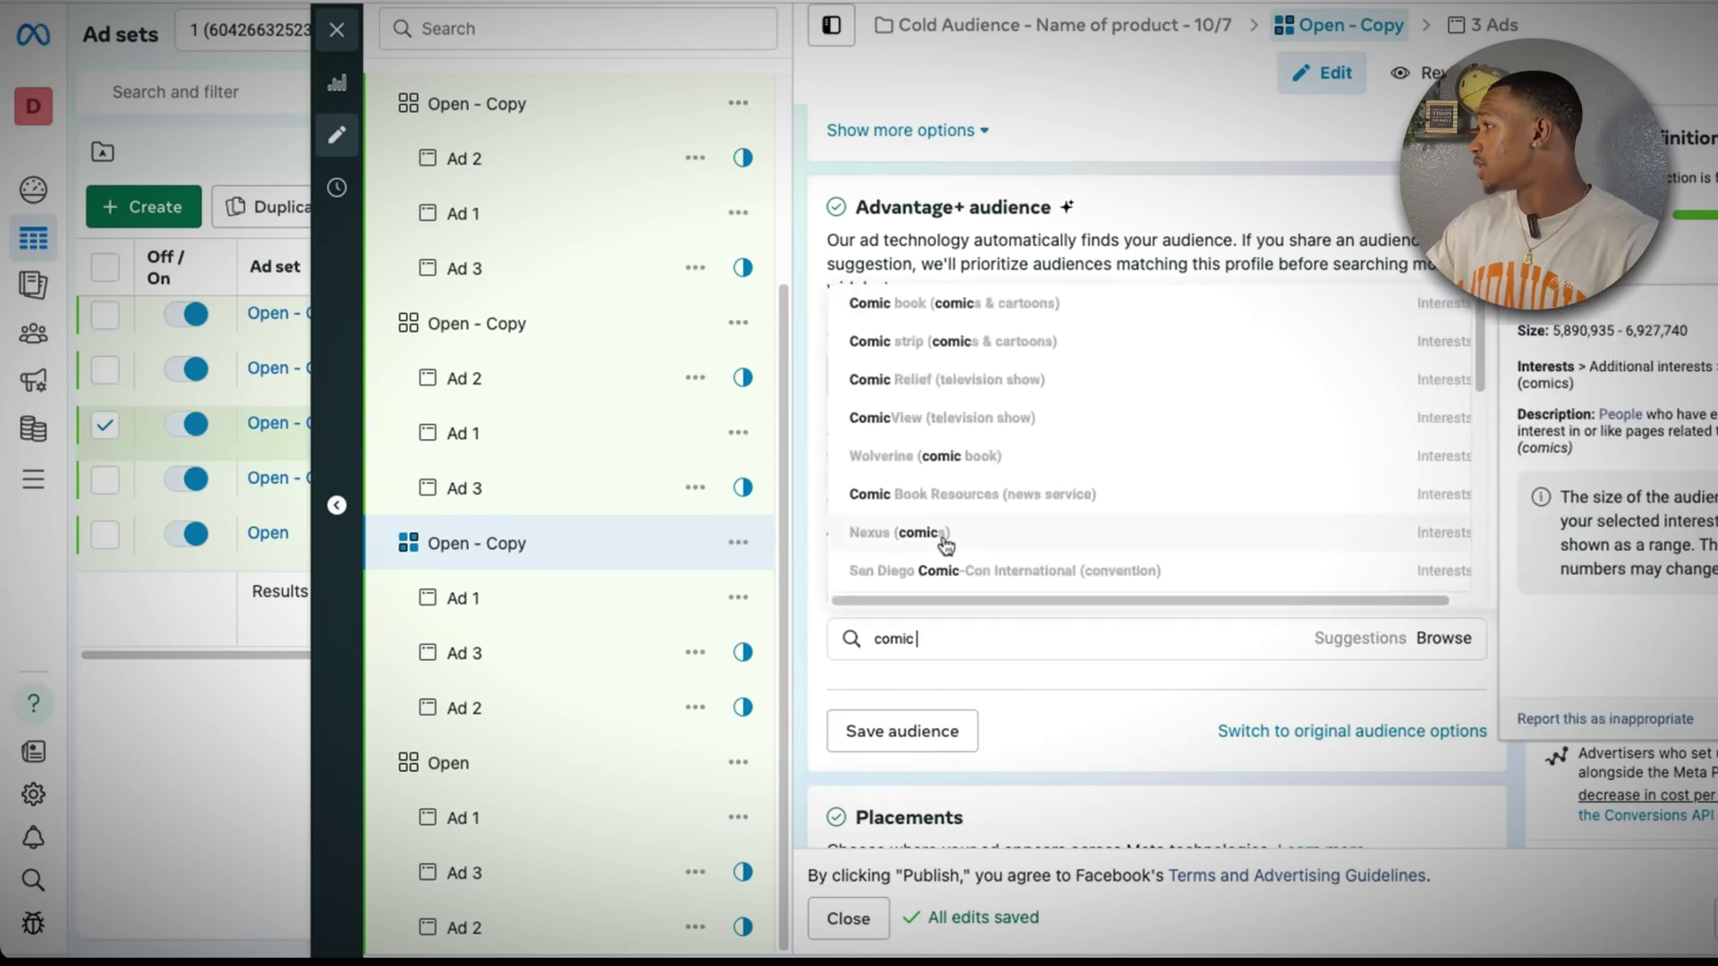
click(952, 320)
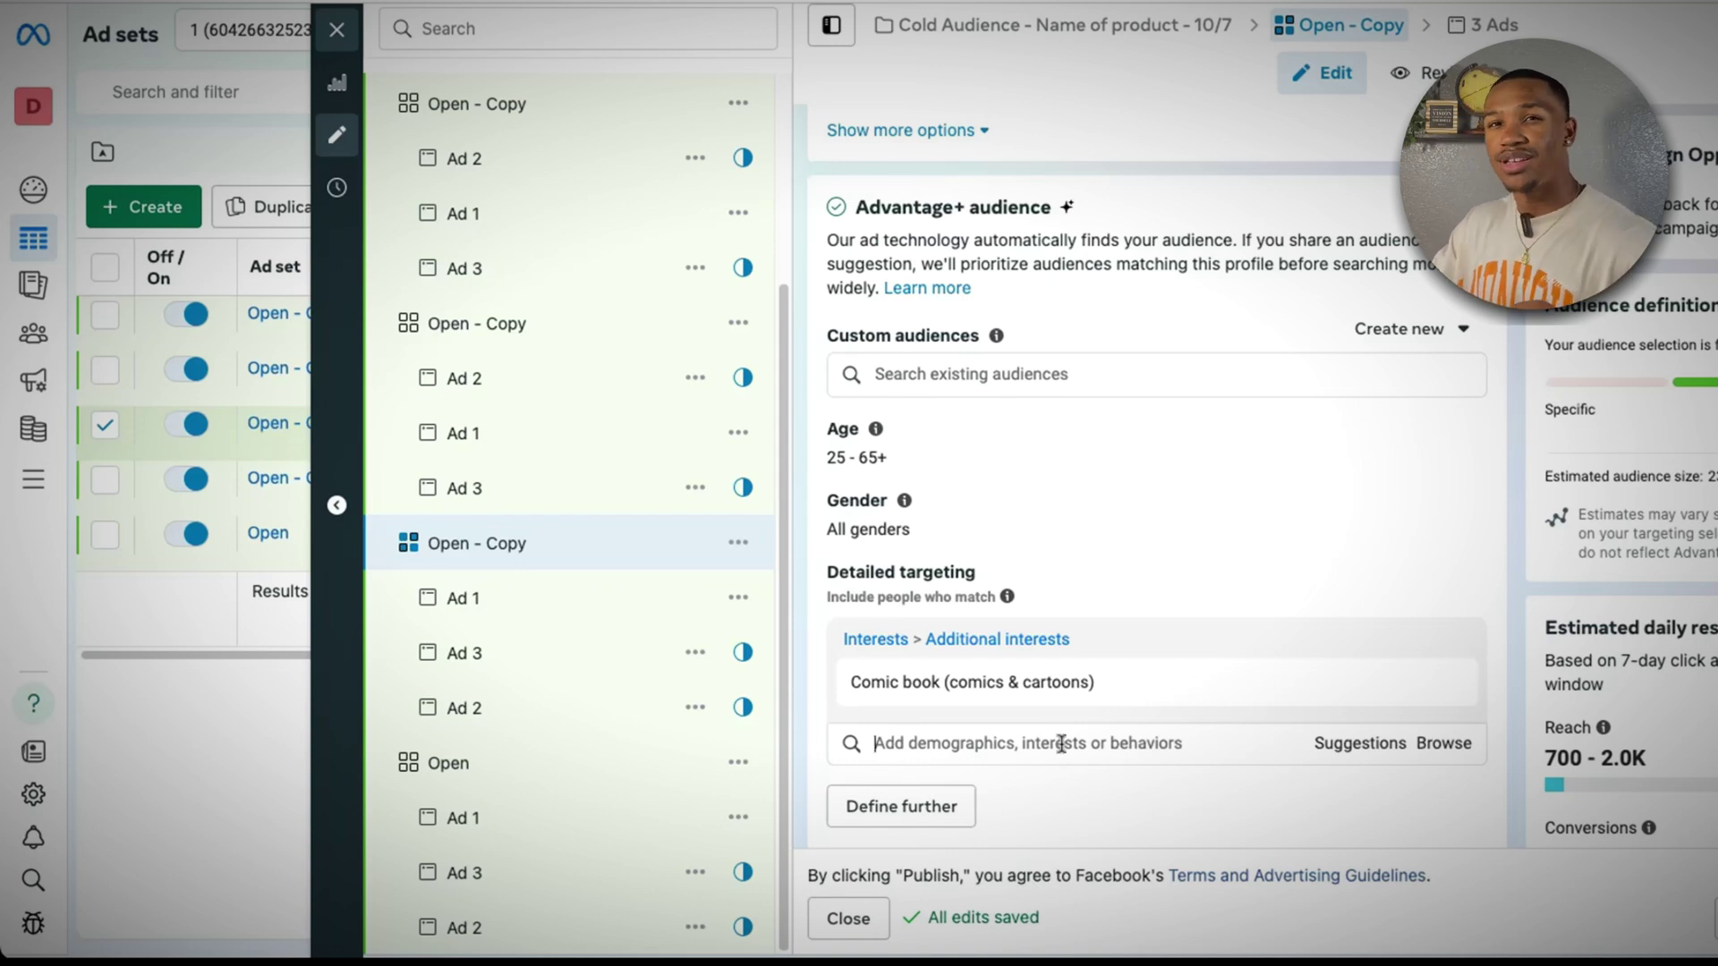
- Copy the interest name and rename the selected Open - Copy ad set as Comic book (comics & cartoons)
drag(1093, 682, 852, 689)
right_click(864, 684)
click(881, 732)
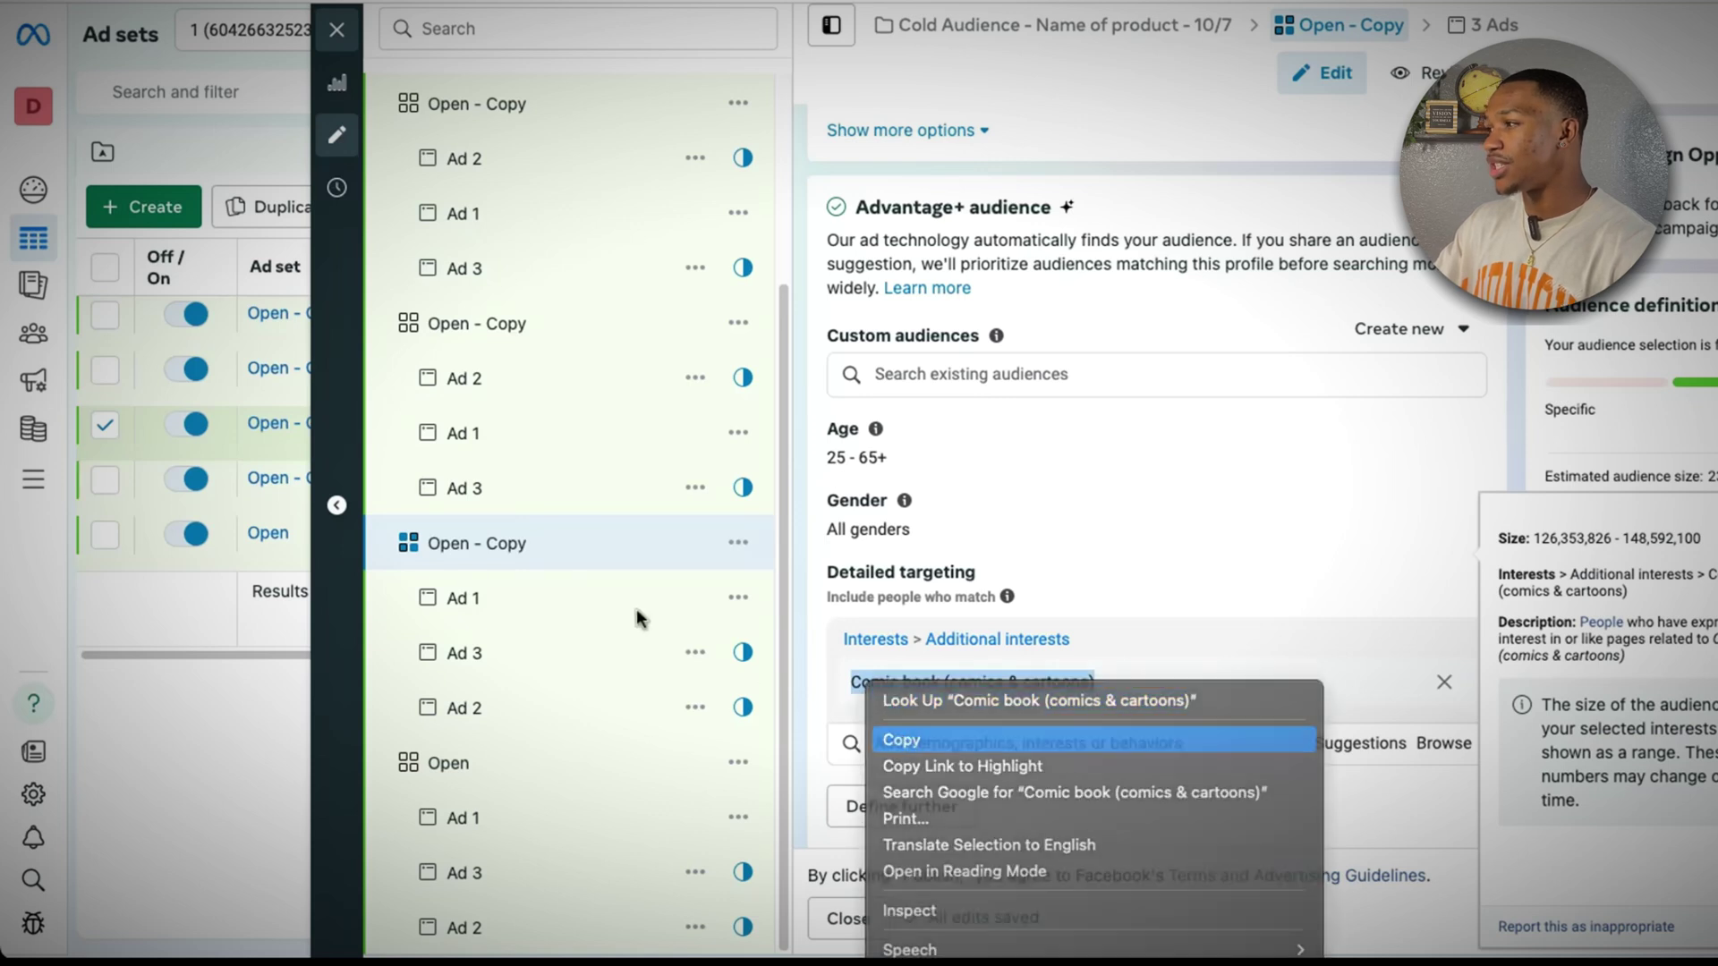
double_click(594, 549)
drag(575, 541, 422, 539)
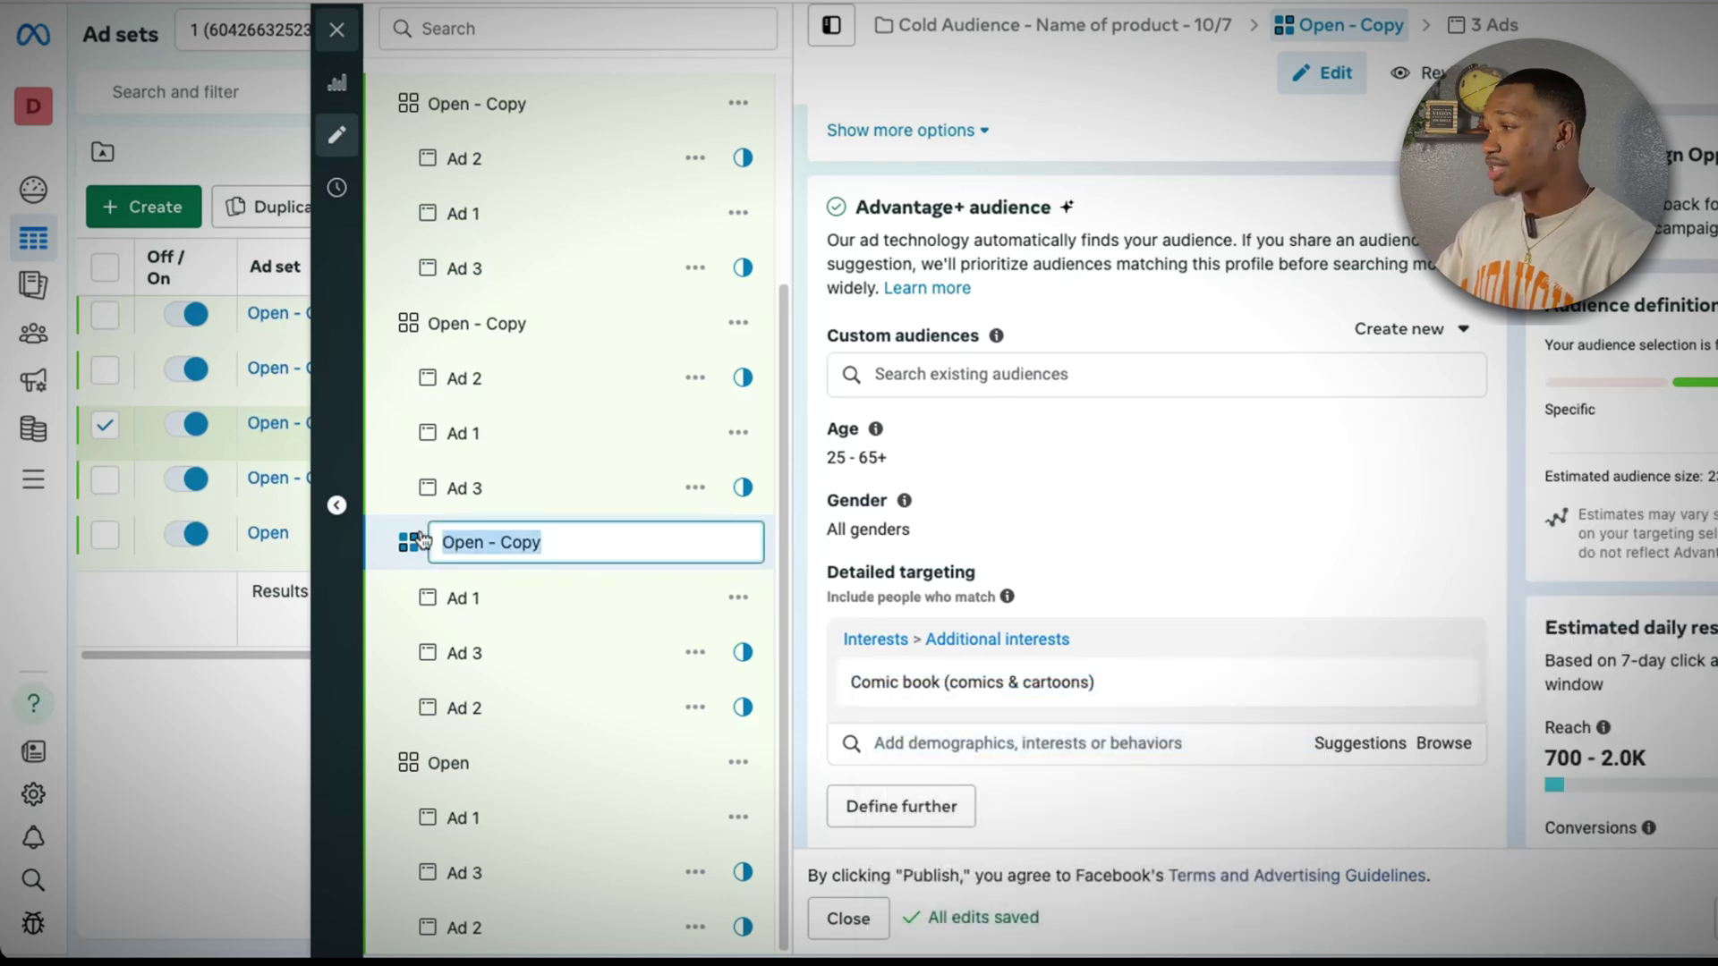
key(ctrl+v)
key(Return)
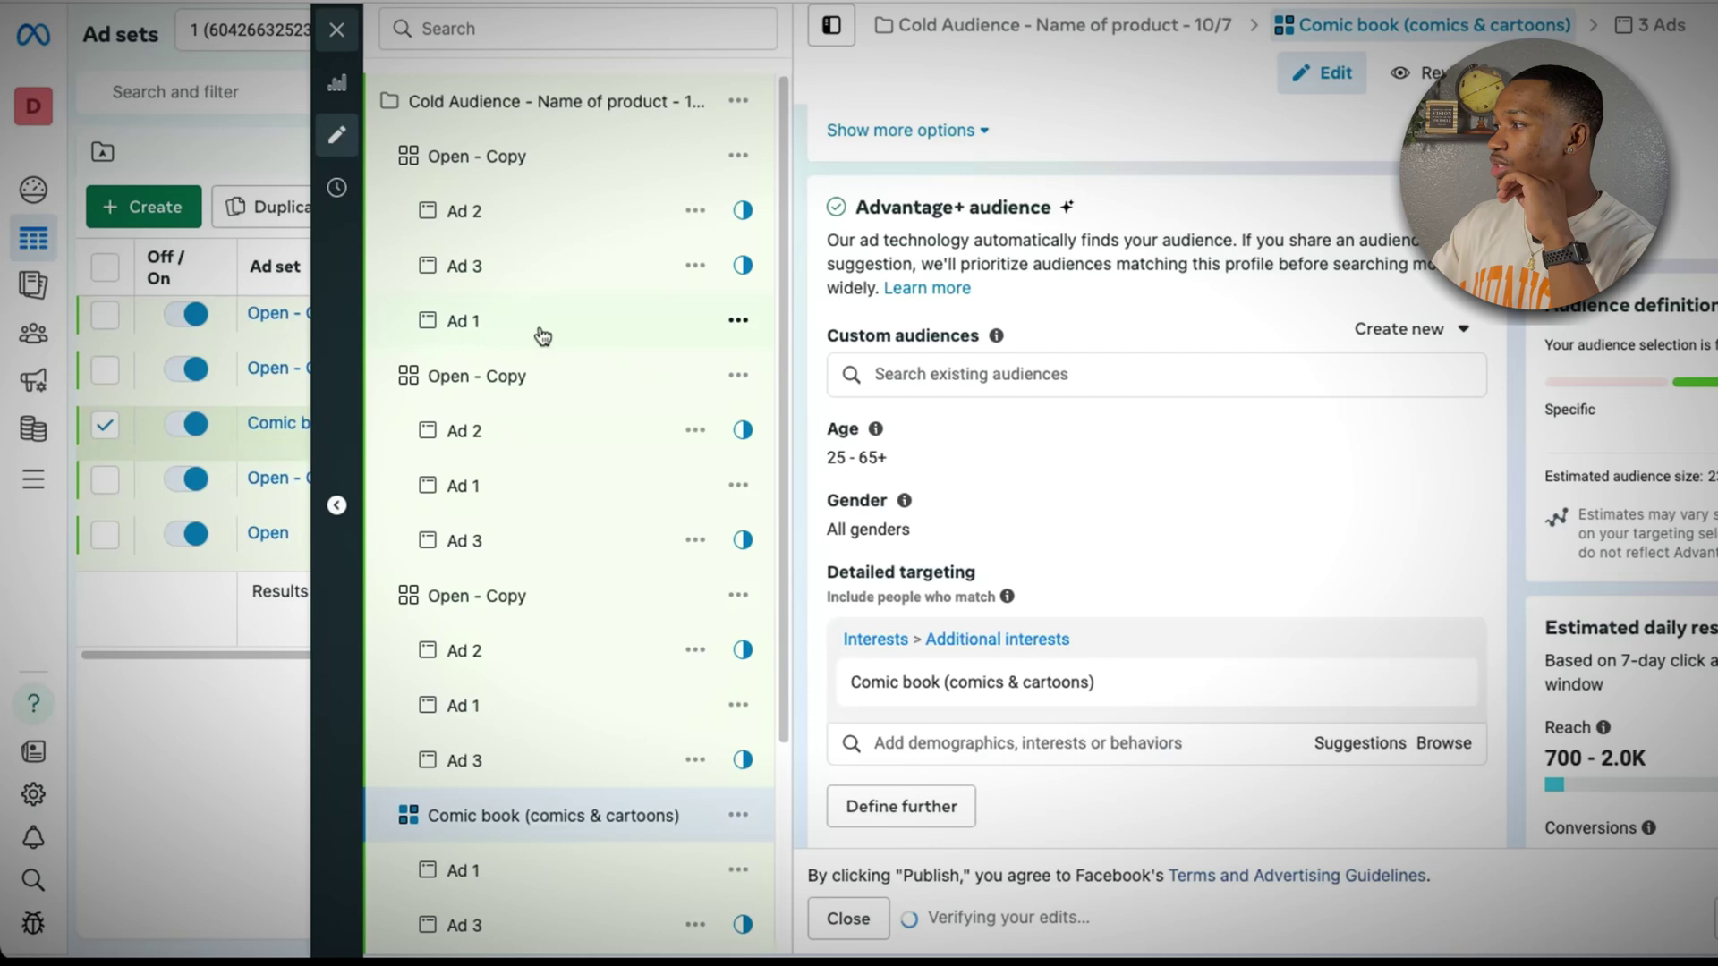
- Open the Open - Copy ad set directly above Comic book (comics & cartoons) and review the Deadpool Google results for another interest
click(542, 609)
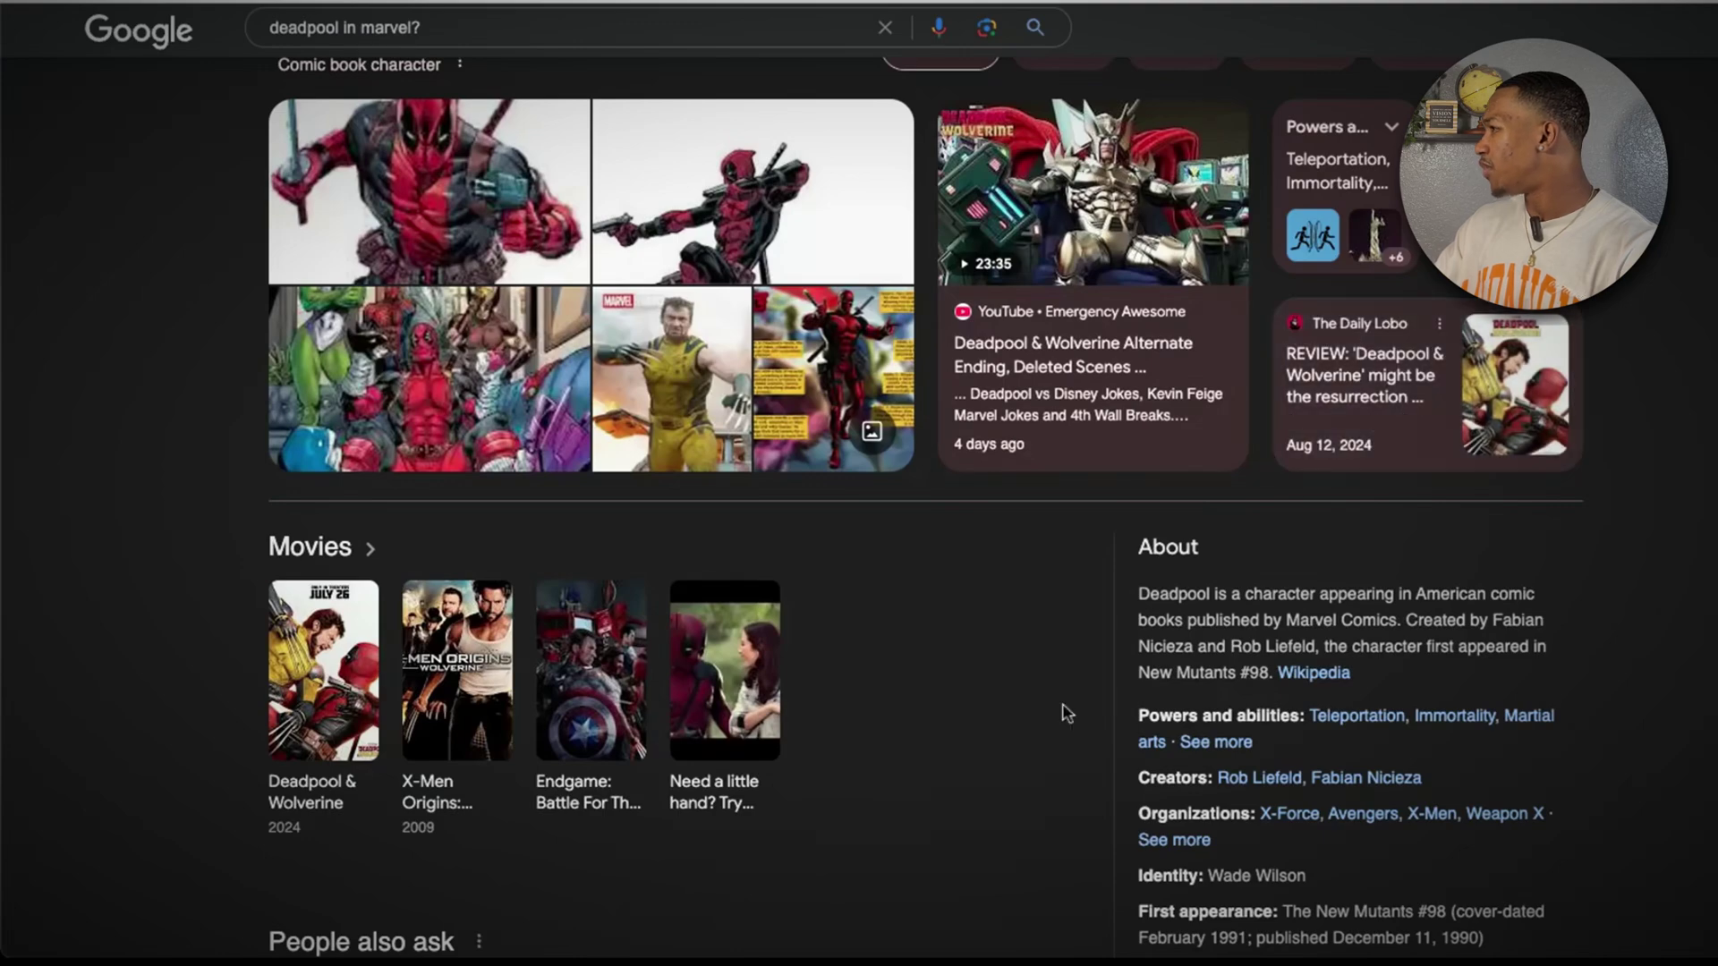
scroll(993, 761, down, 5)
scroll(850, 754, up, 7)
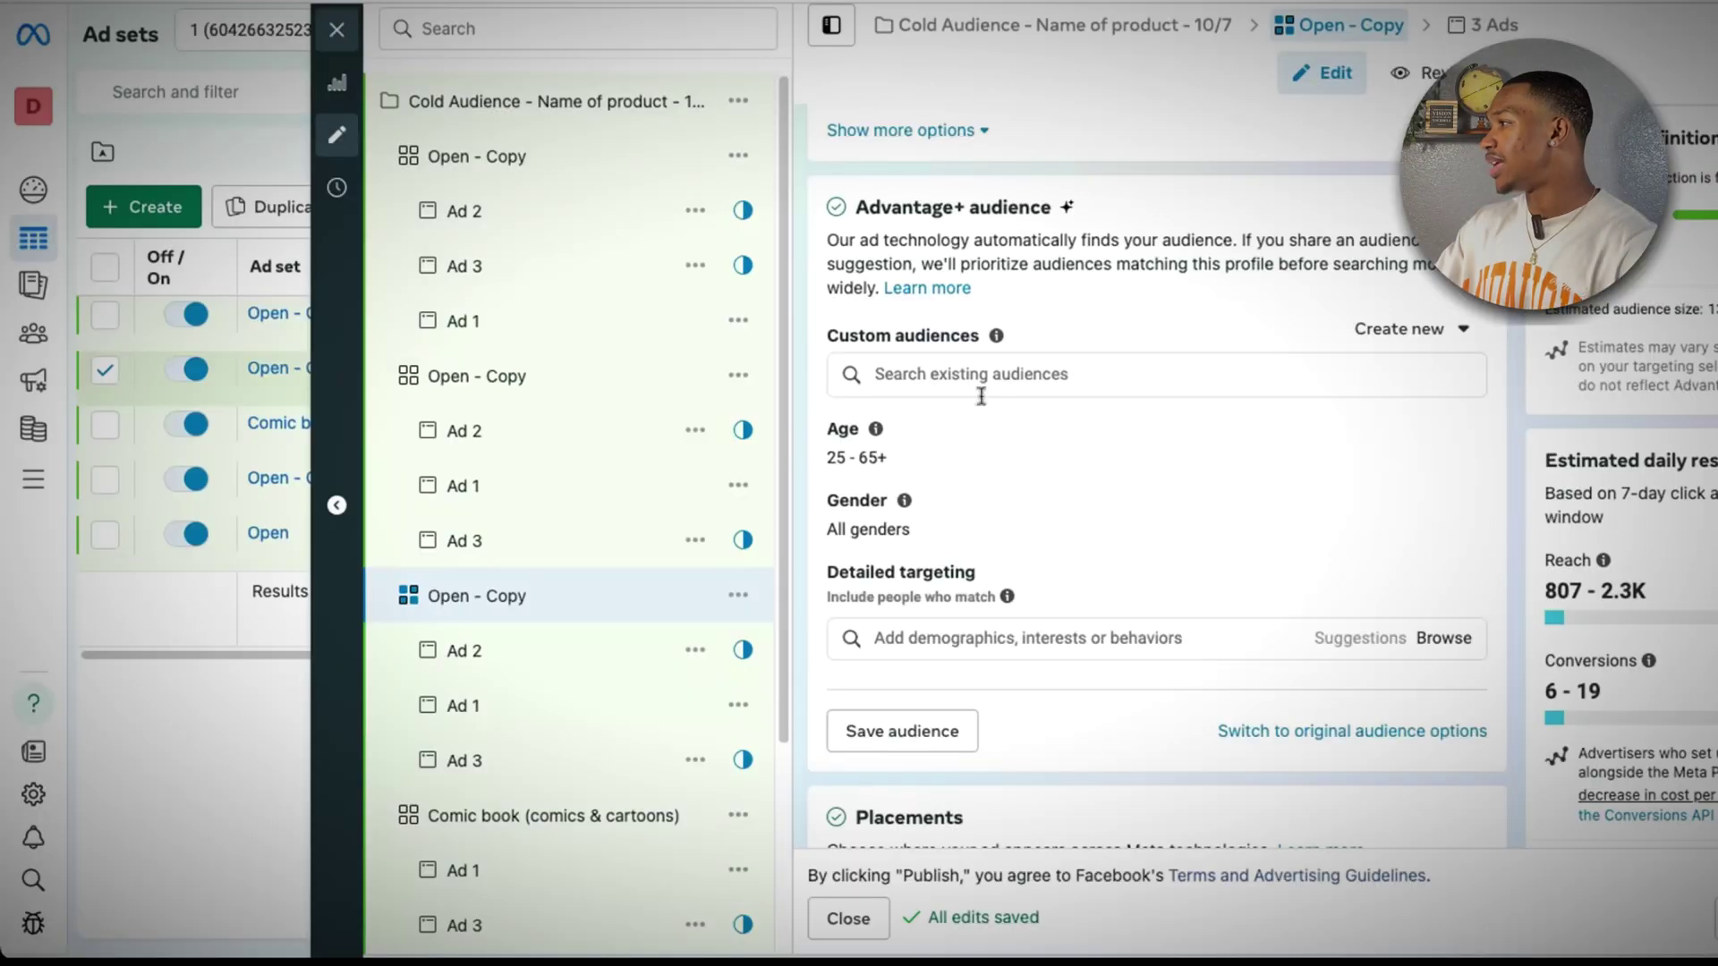
- Search this ad set's detailed targeting for "x man" and look through the suggested interests
click(951, 635)
text(x man)
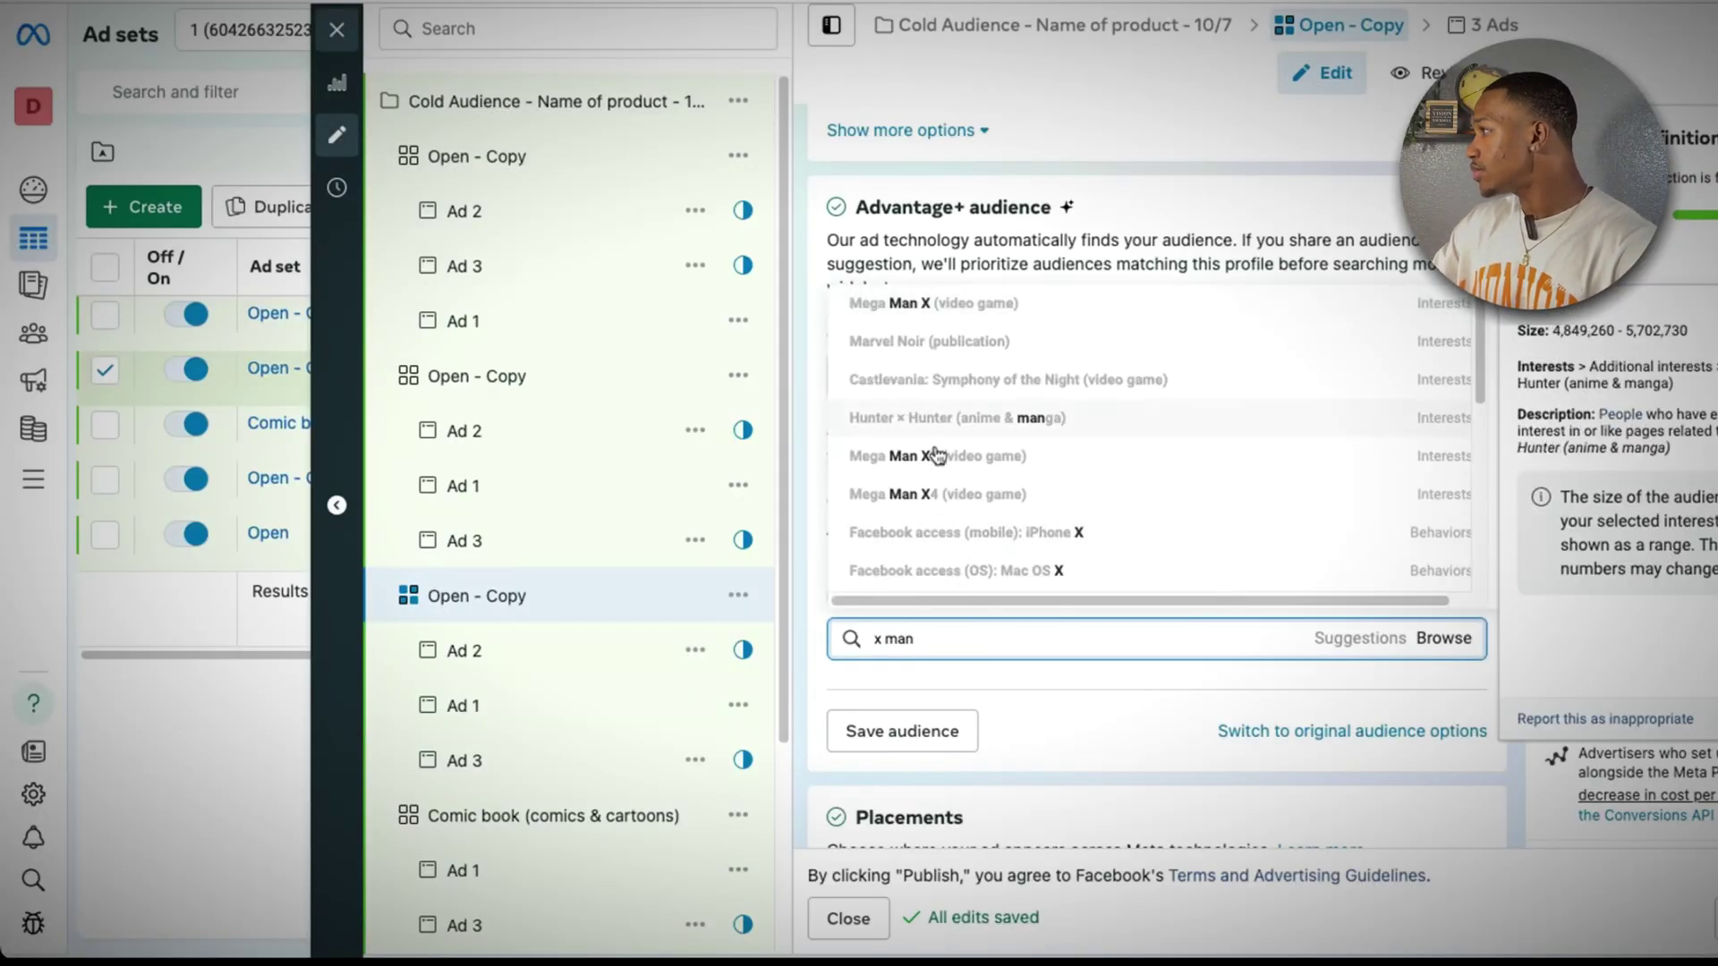
scroll(969, 523, down, 5)
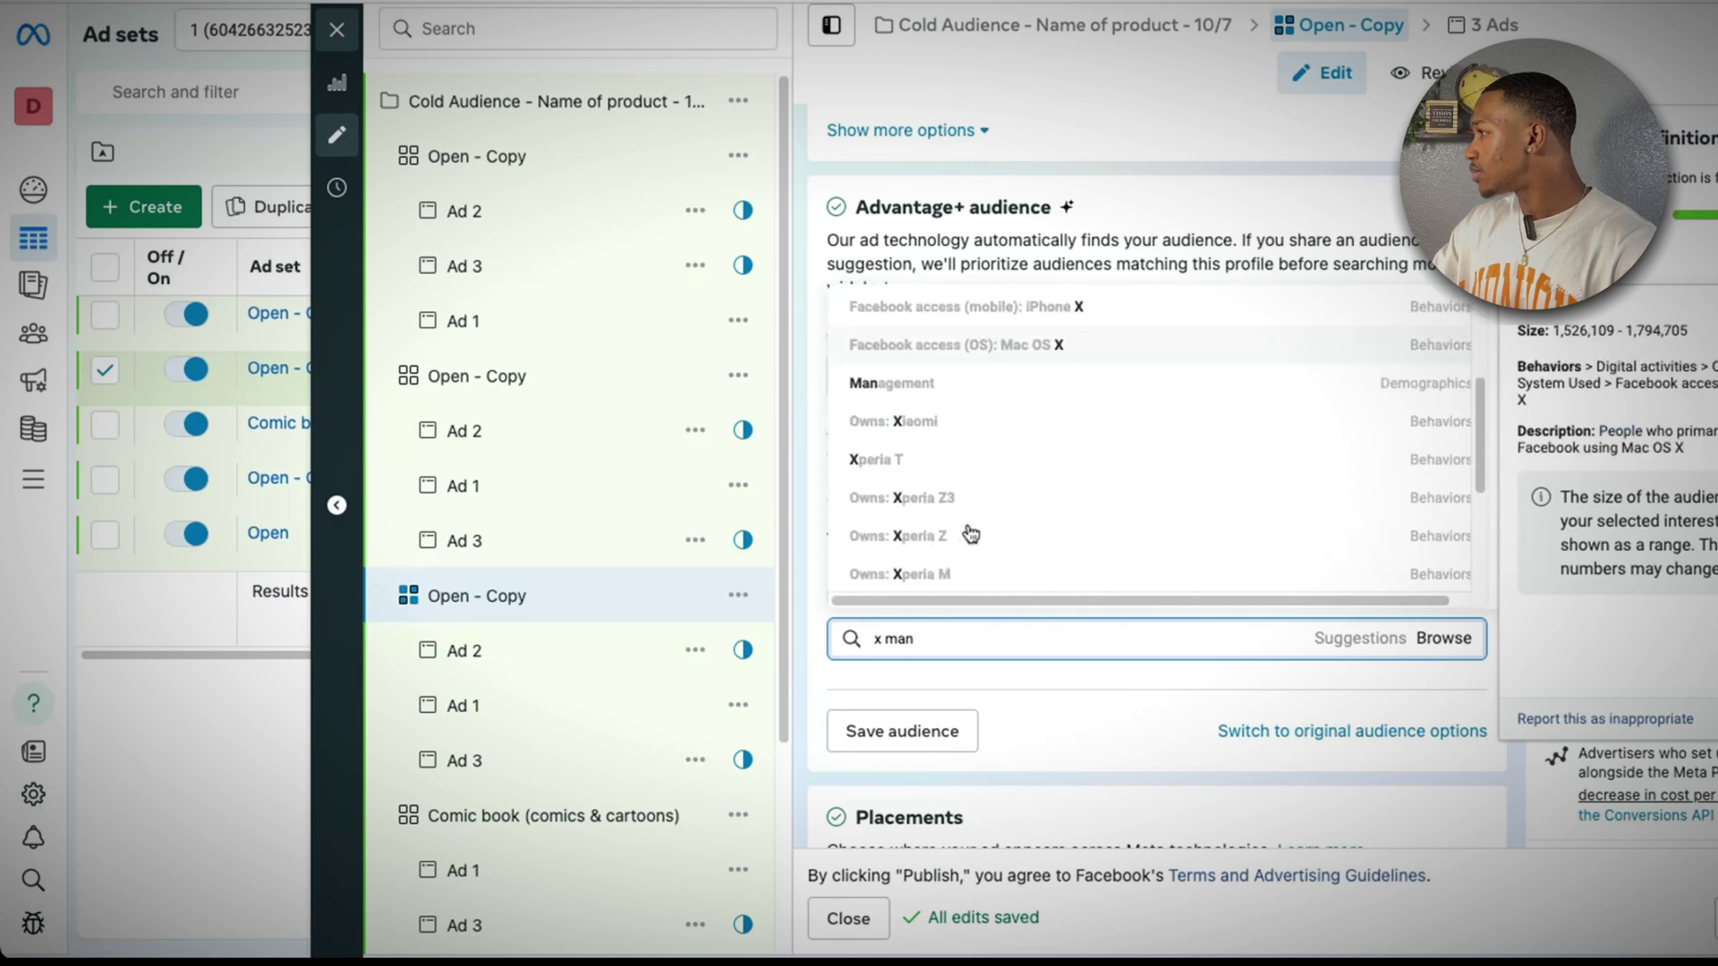
scroll(969, 555, up, 5)
scroll(966, 573, down, 1)
scroll(900, 474, up, 1)
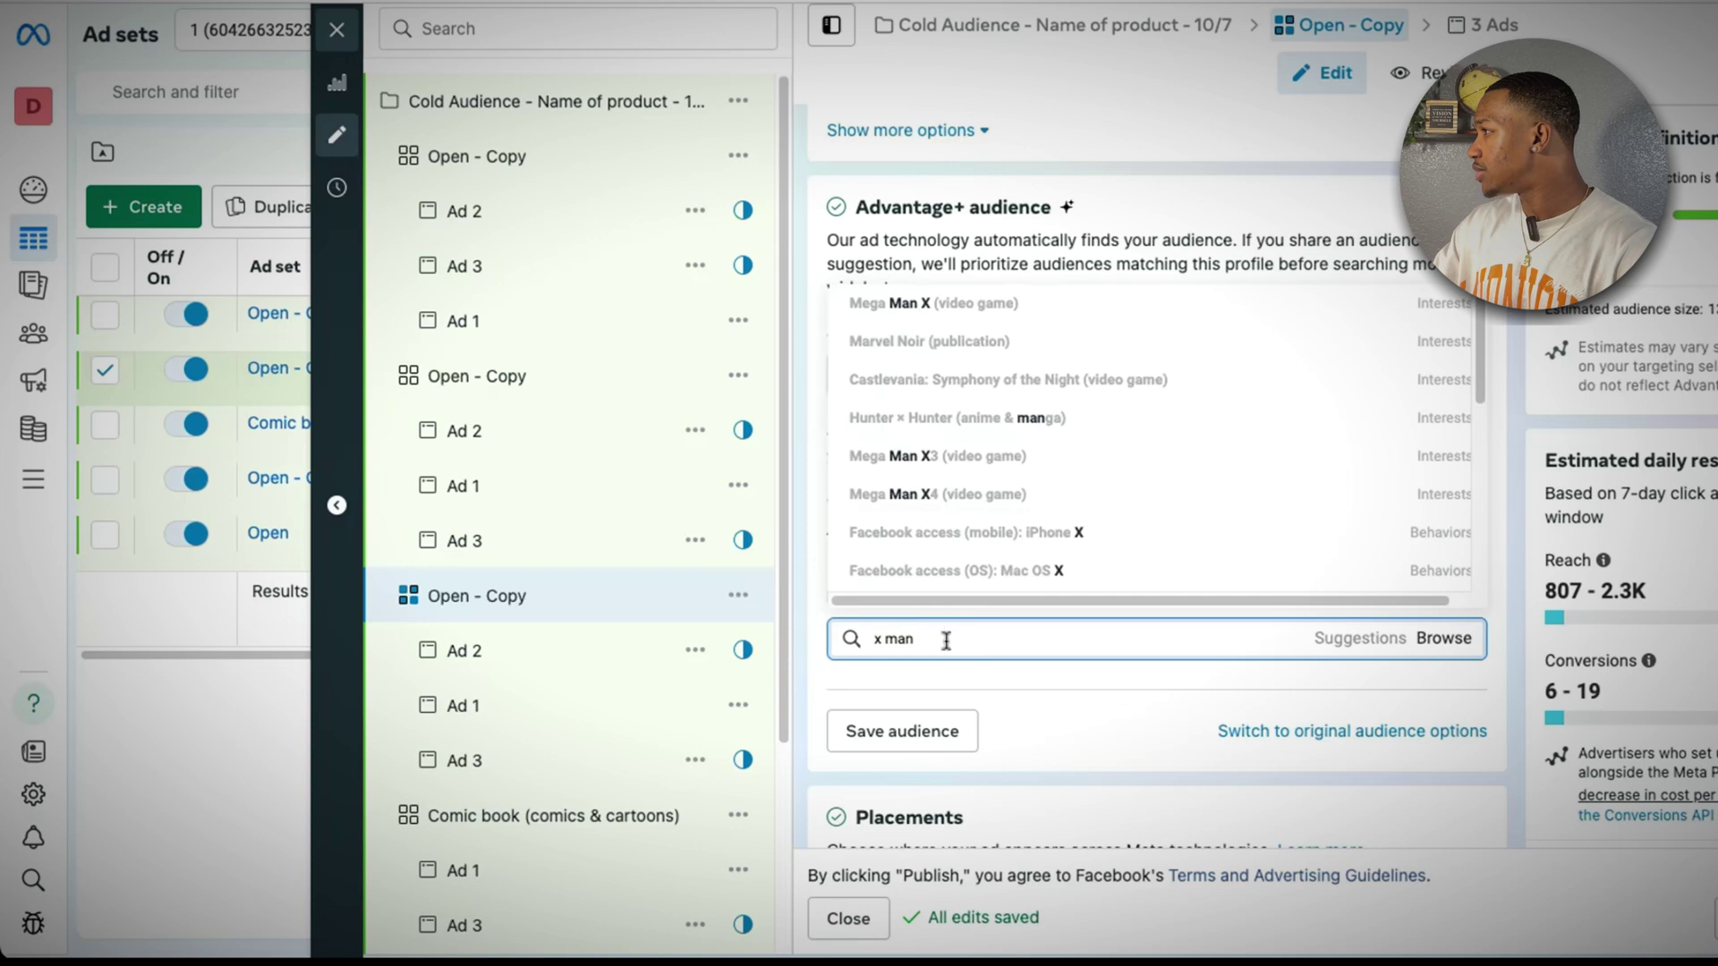
- Replace the targeting search with "wolver" and add the interest Wolverine (comic book) to the ad set
drag(946, 640, 839, 630)
text(wolver)
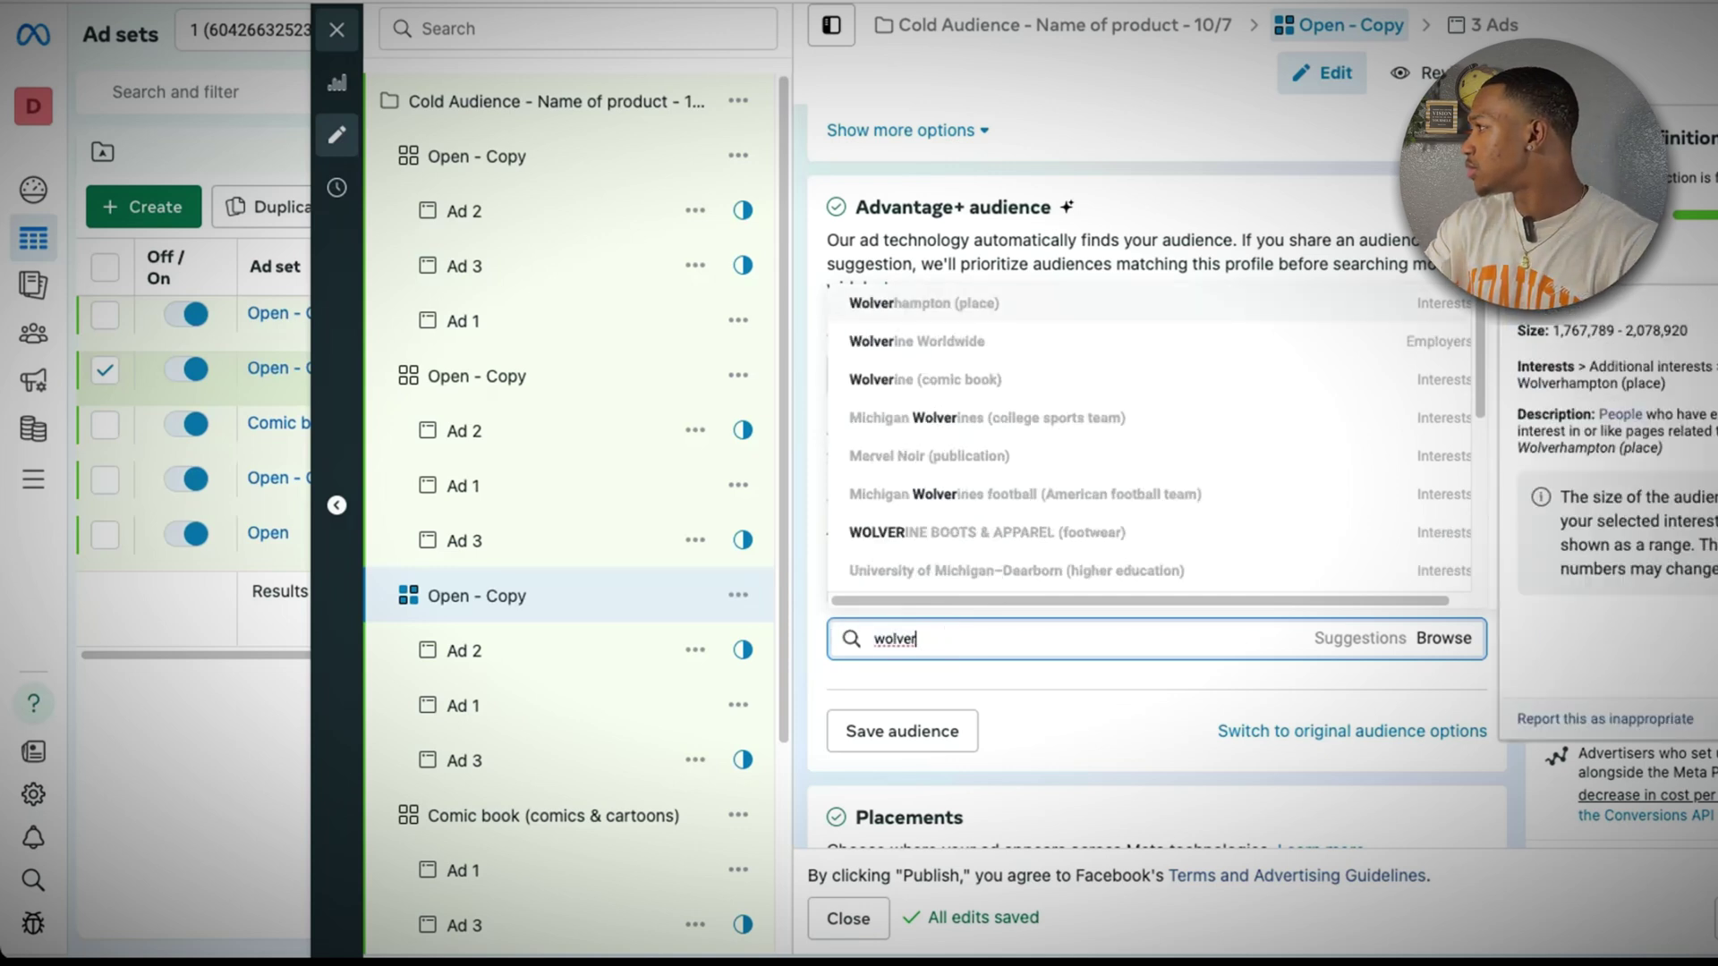
click(944, 381)
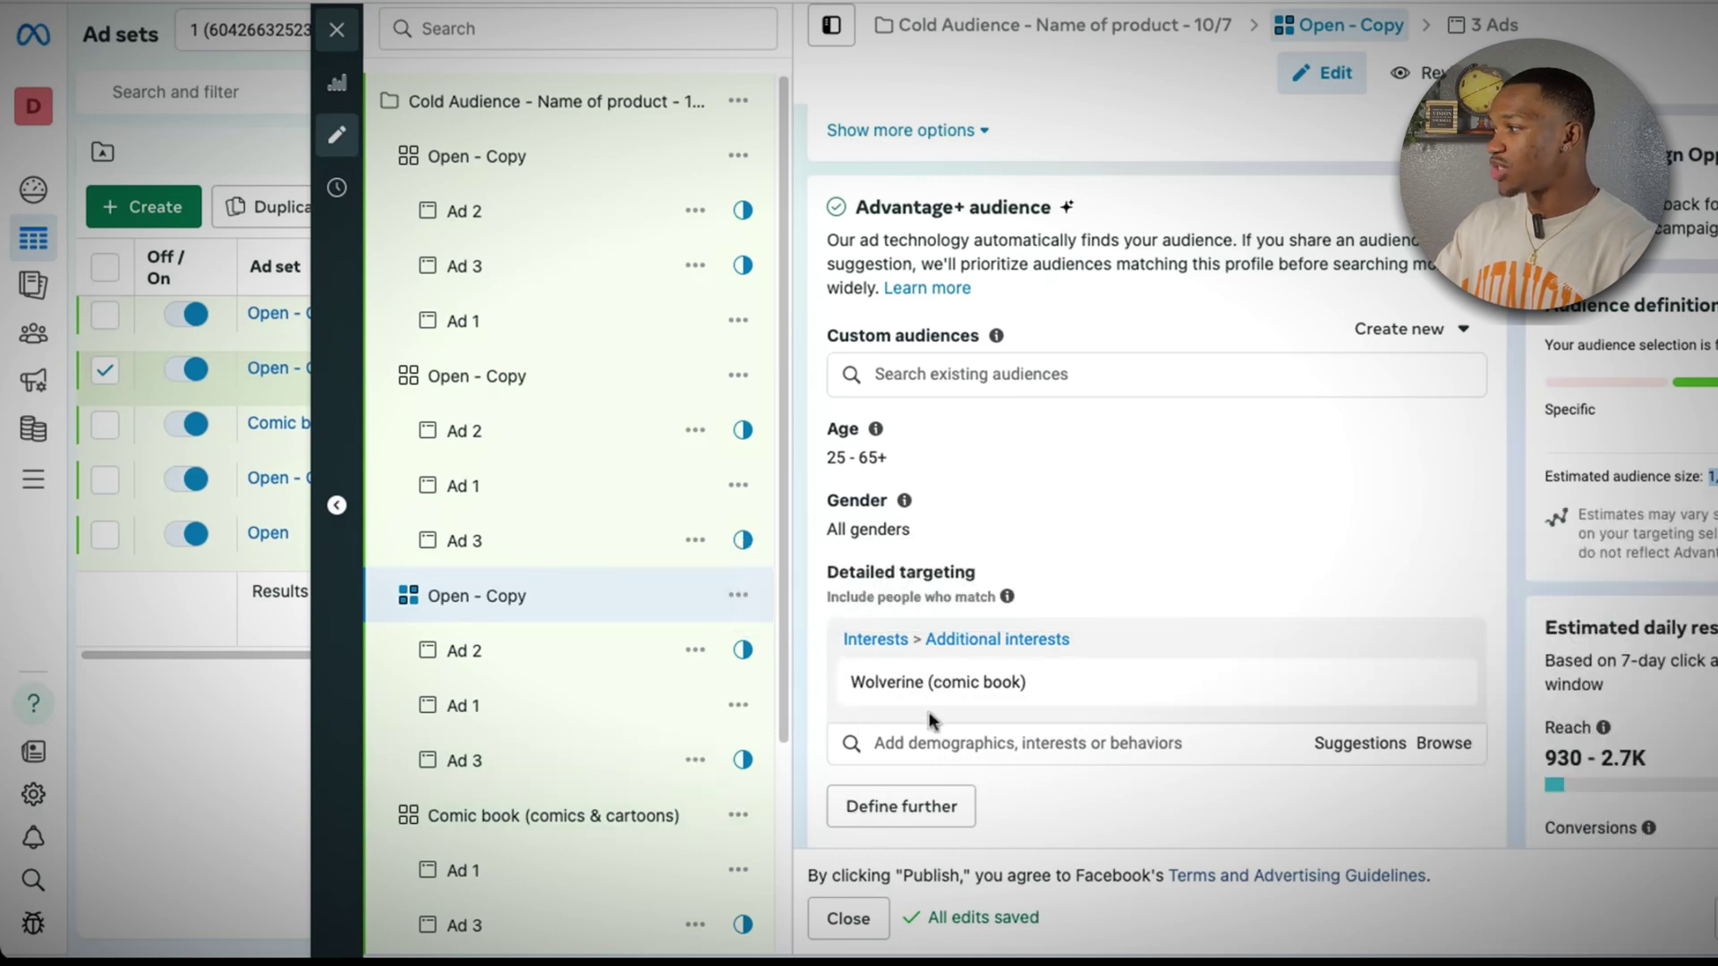
- Compare the audience size of the Wolverine interest with that of the Comic book (comics & cartoons) ad set
mouse_move(945, 680)
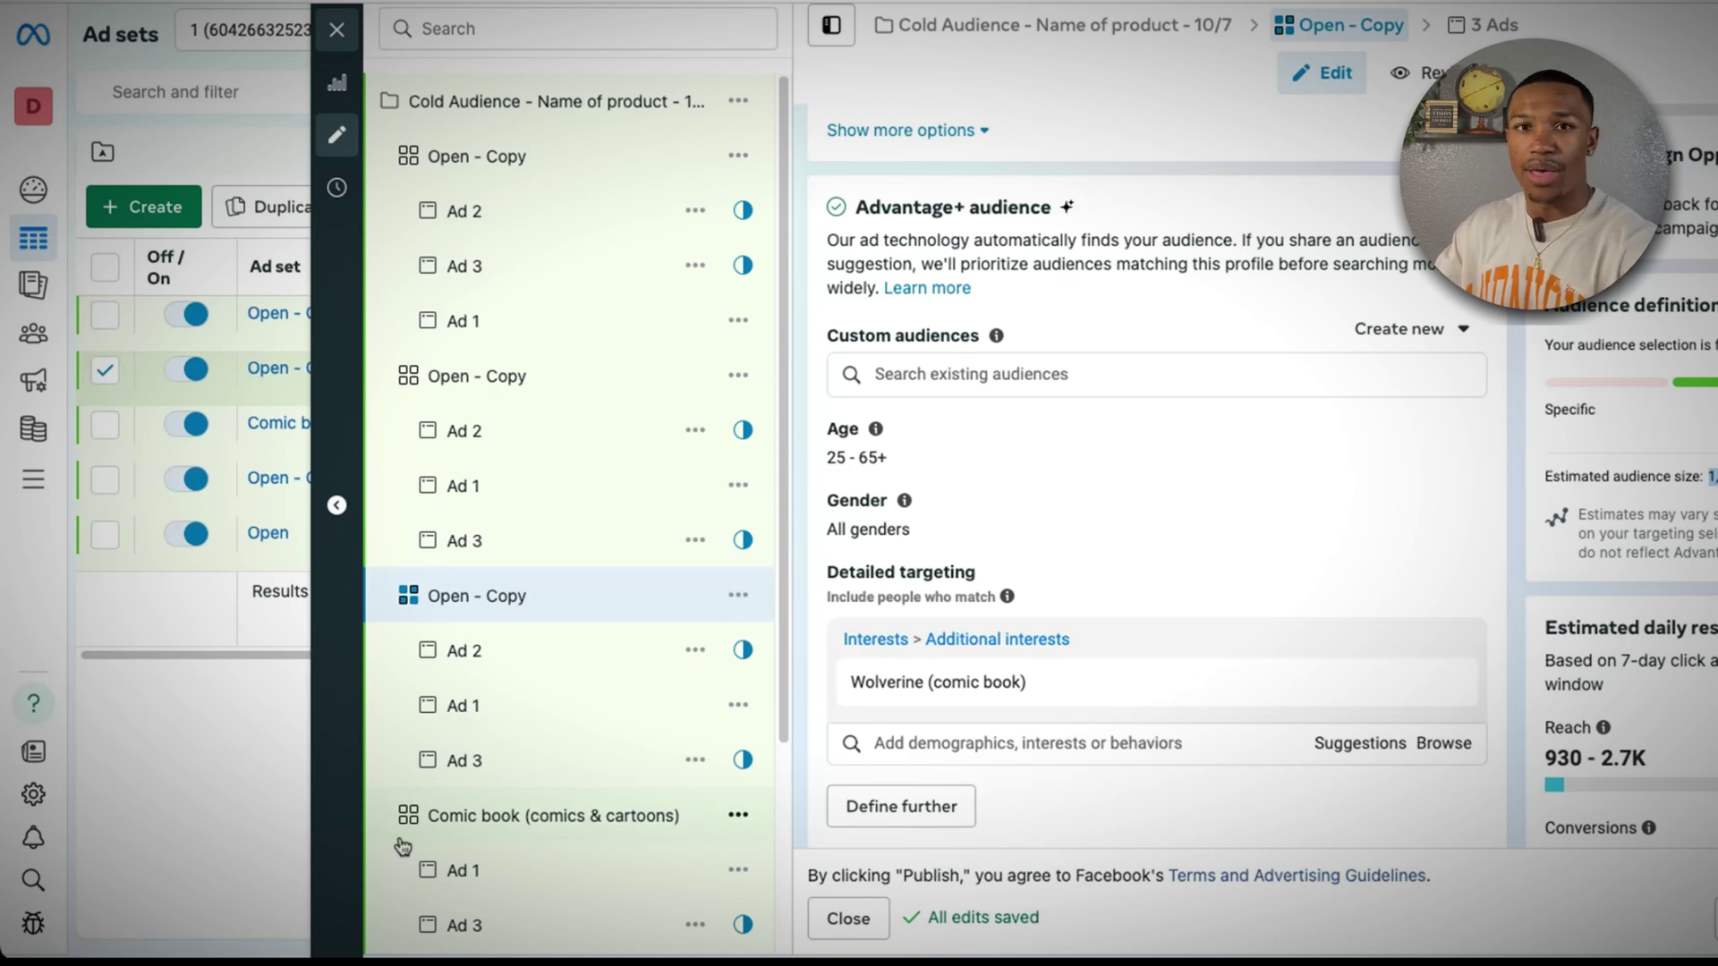
click(551, 823)
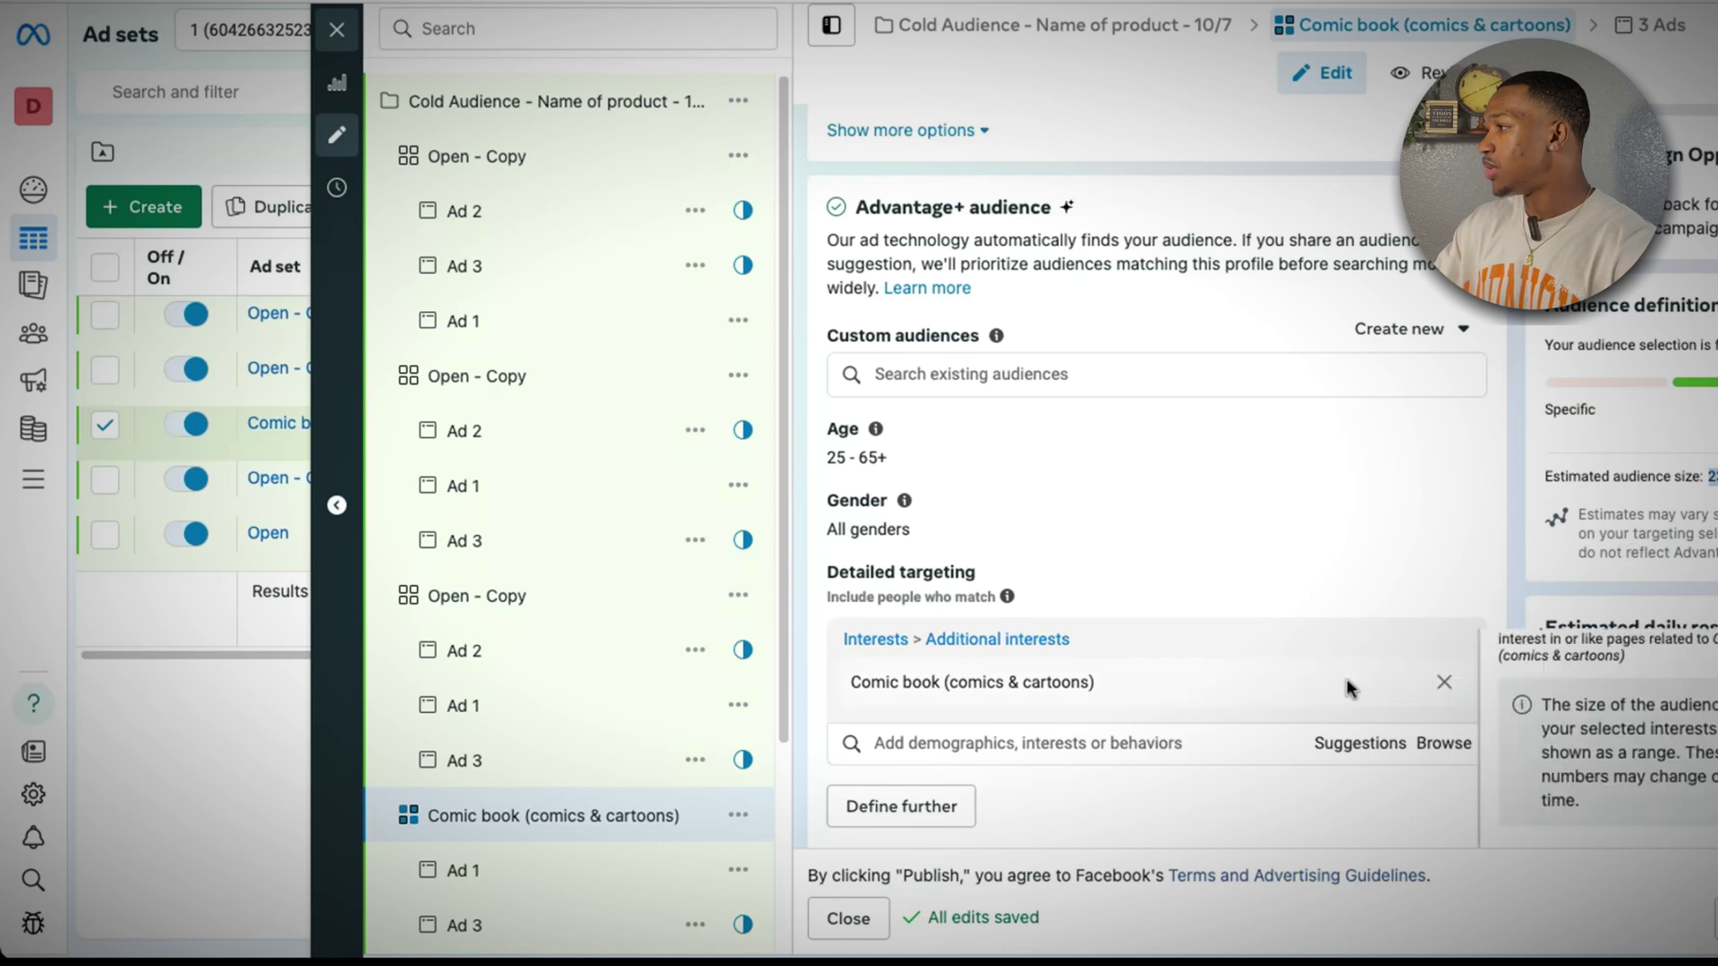
click(519, 599)
mouse_move(1158, 687)
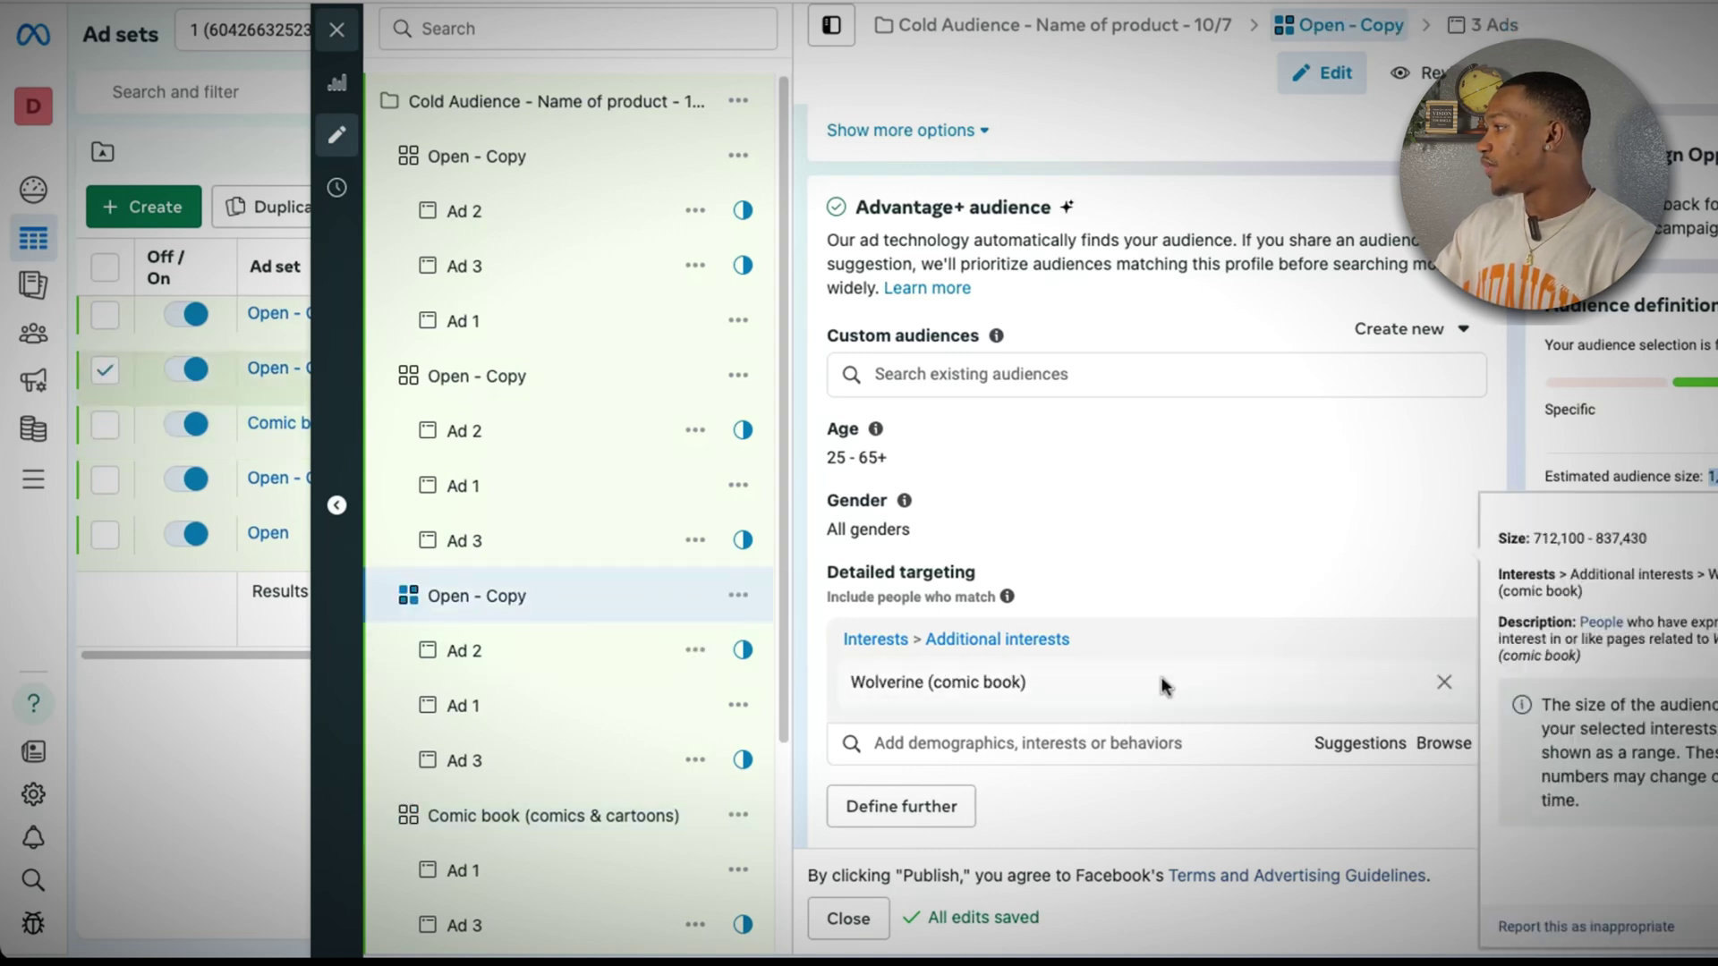
- Copy the interest name and rename the selected Open - Copy ad set as Wolverine (comic book)
drag(1029, 687, 892, 680)
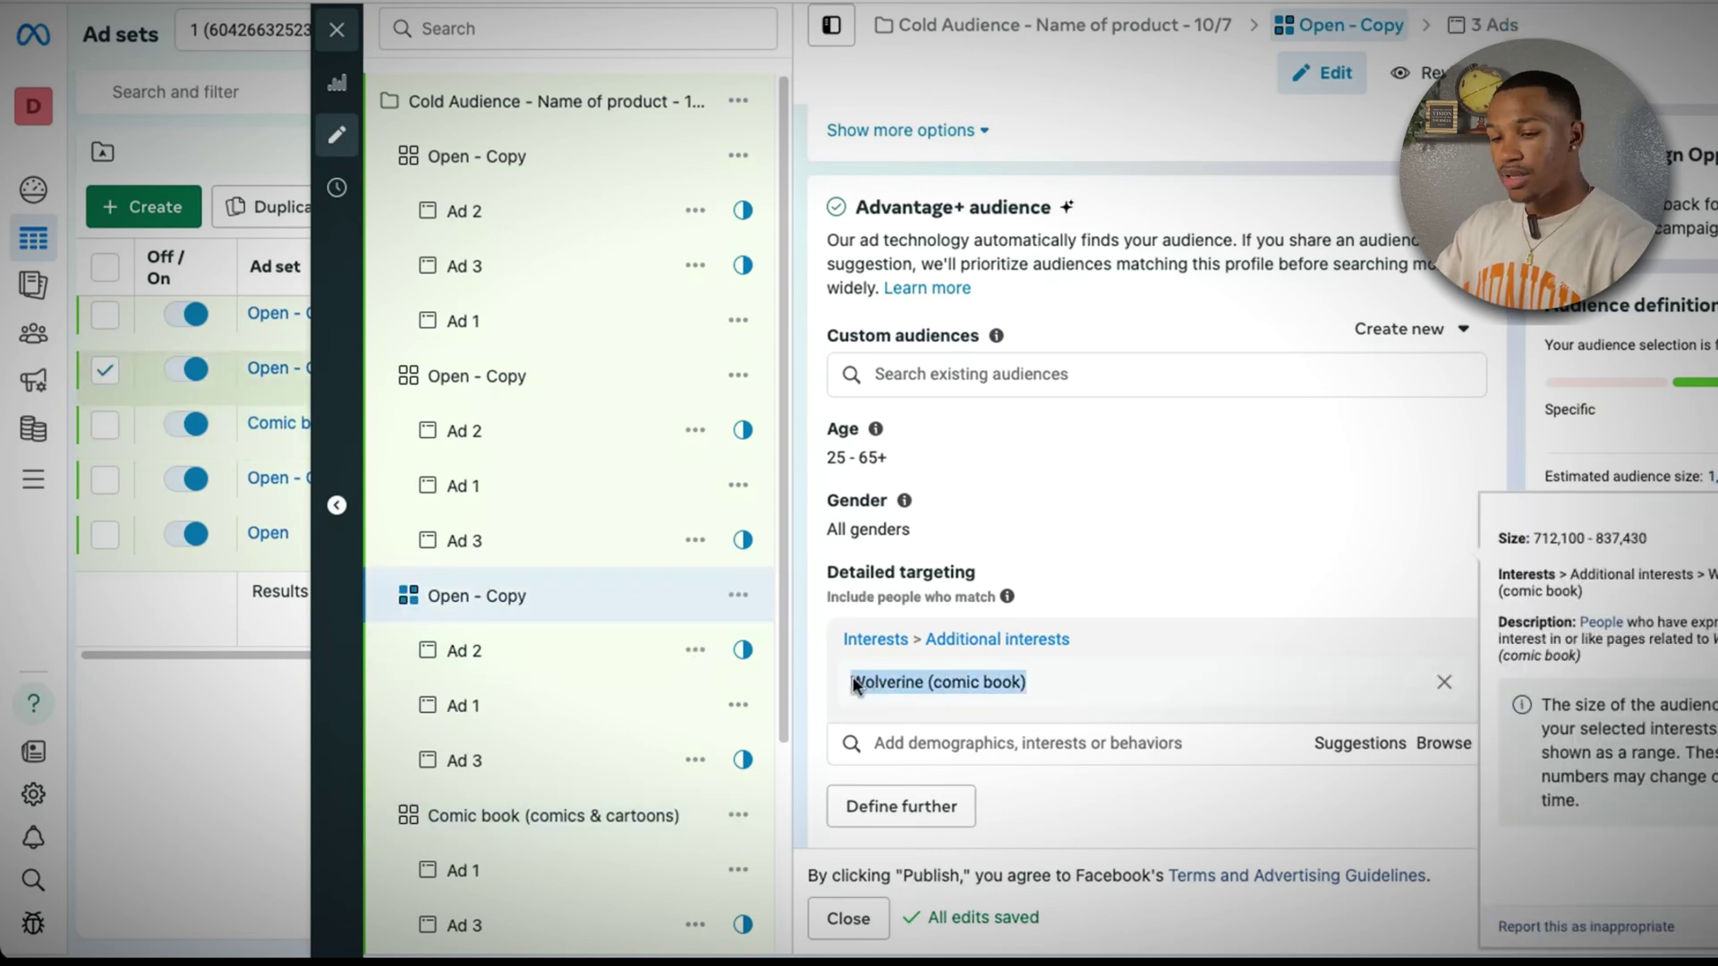
double_click(564, 595)
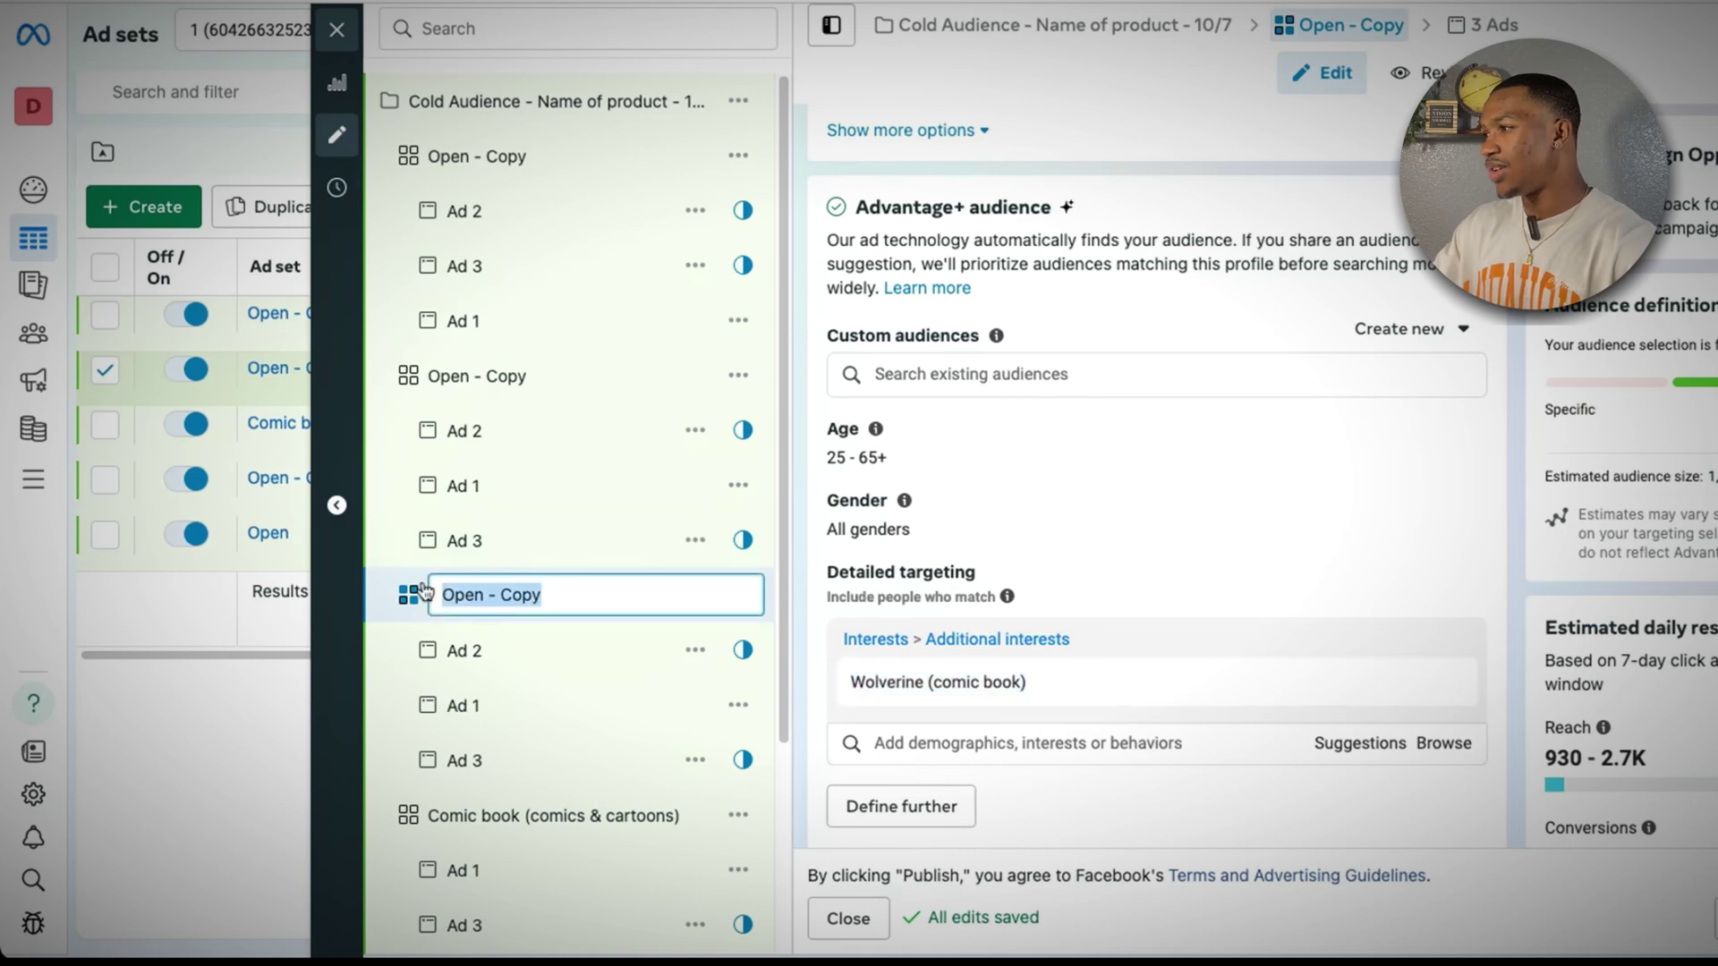
key(ctrl+v)
key(Return)
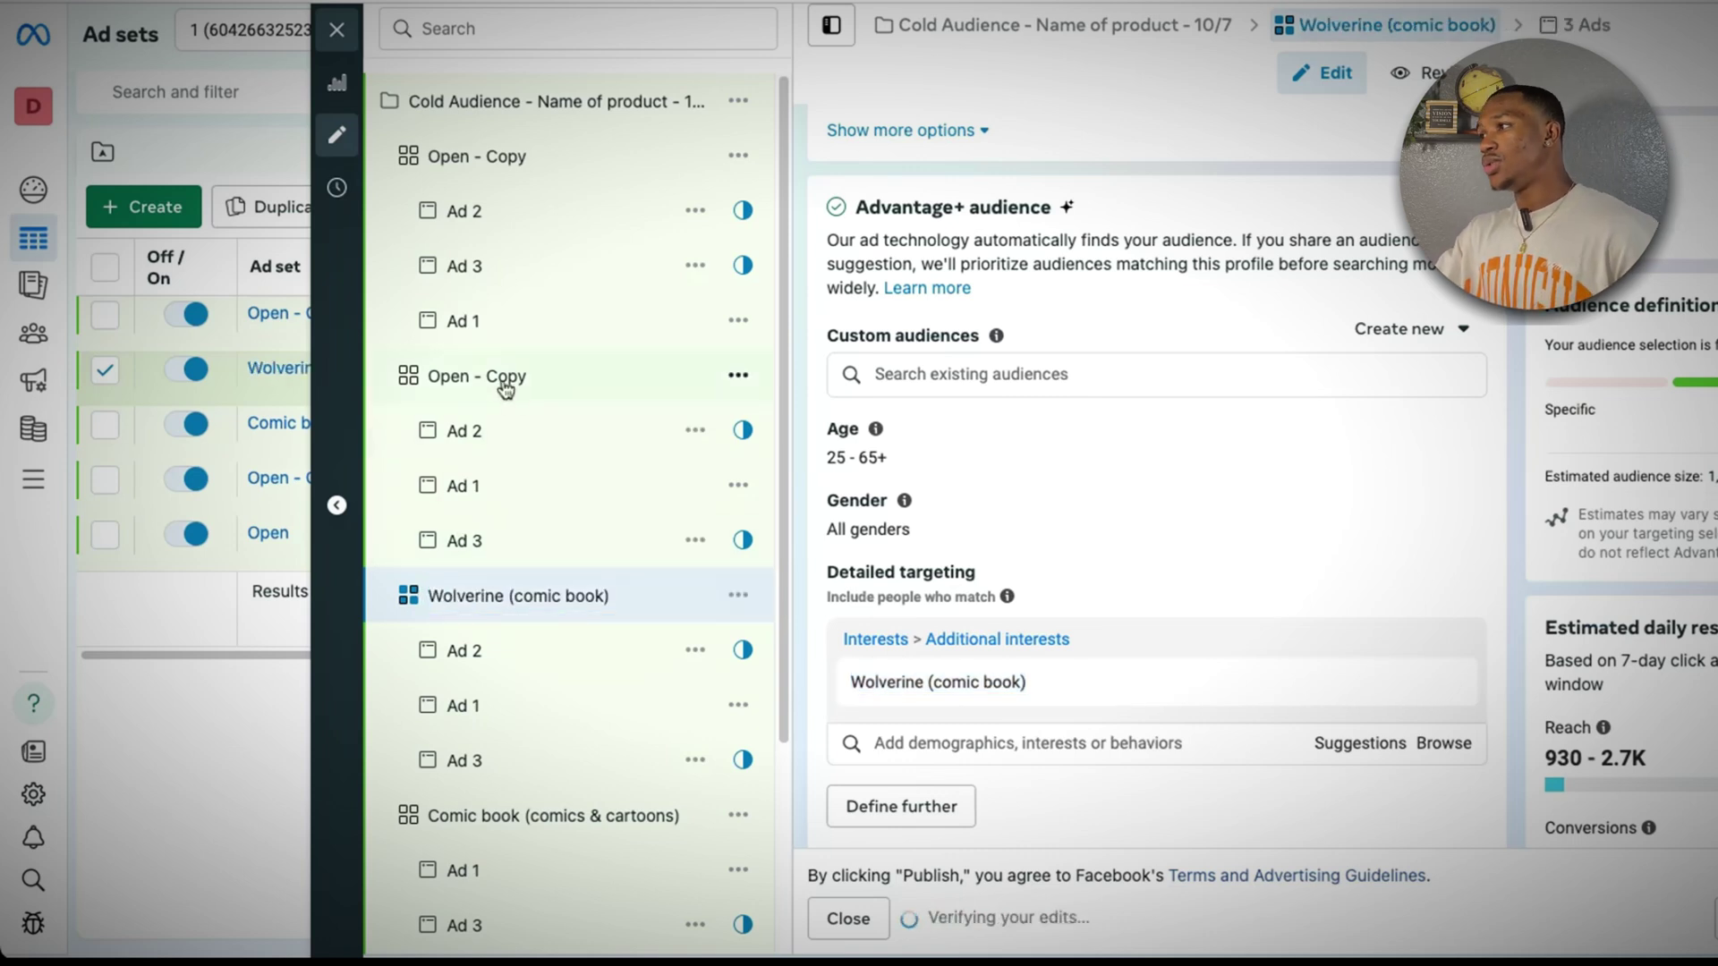
- In the Open - Copy ad set directly above Wolverine (comic book), add the detailed targeting interest Pizza (food & drink)
click(506, 383)
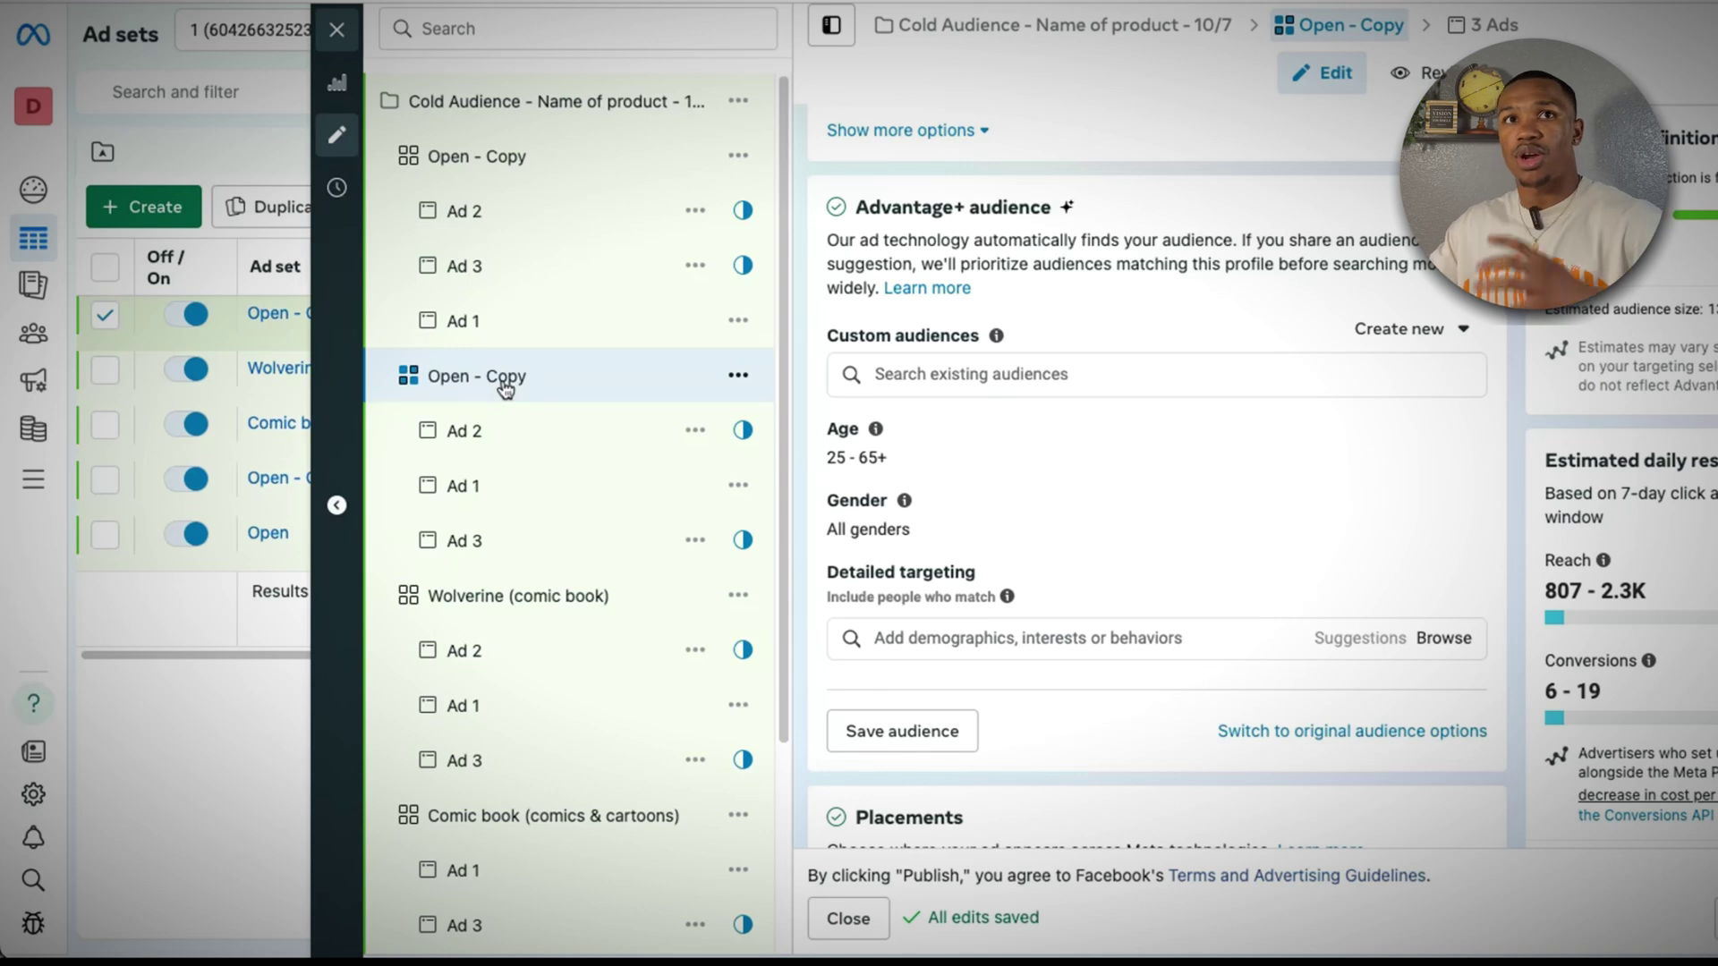
click(973, 636)
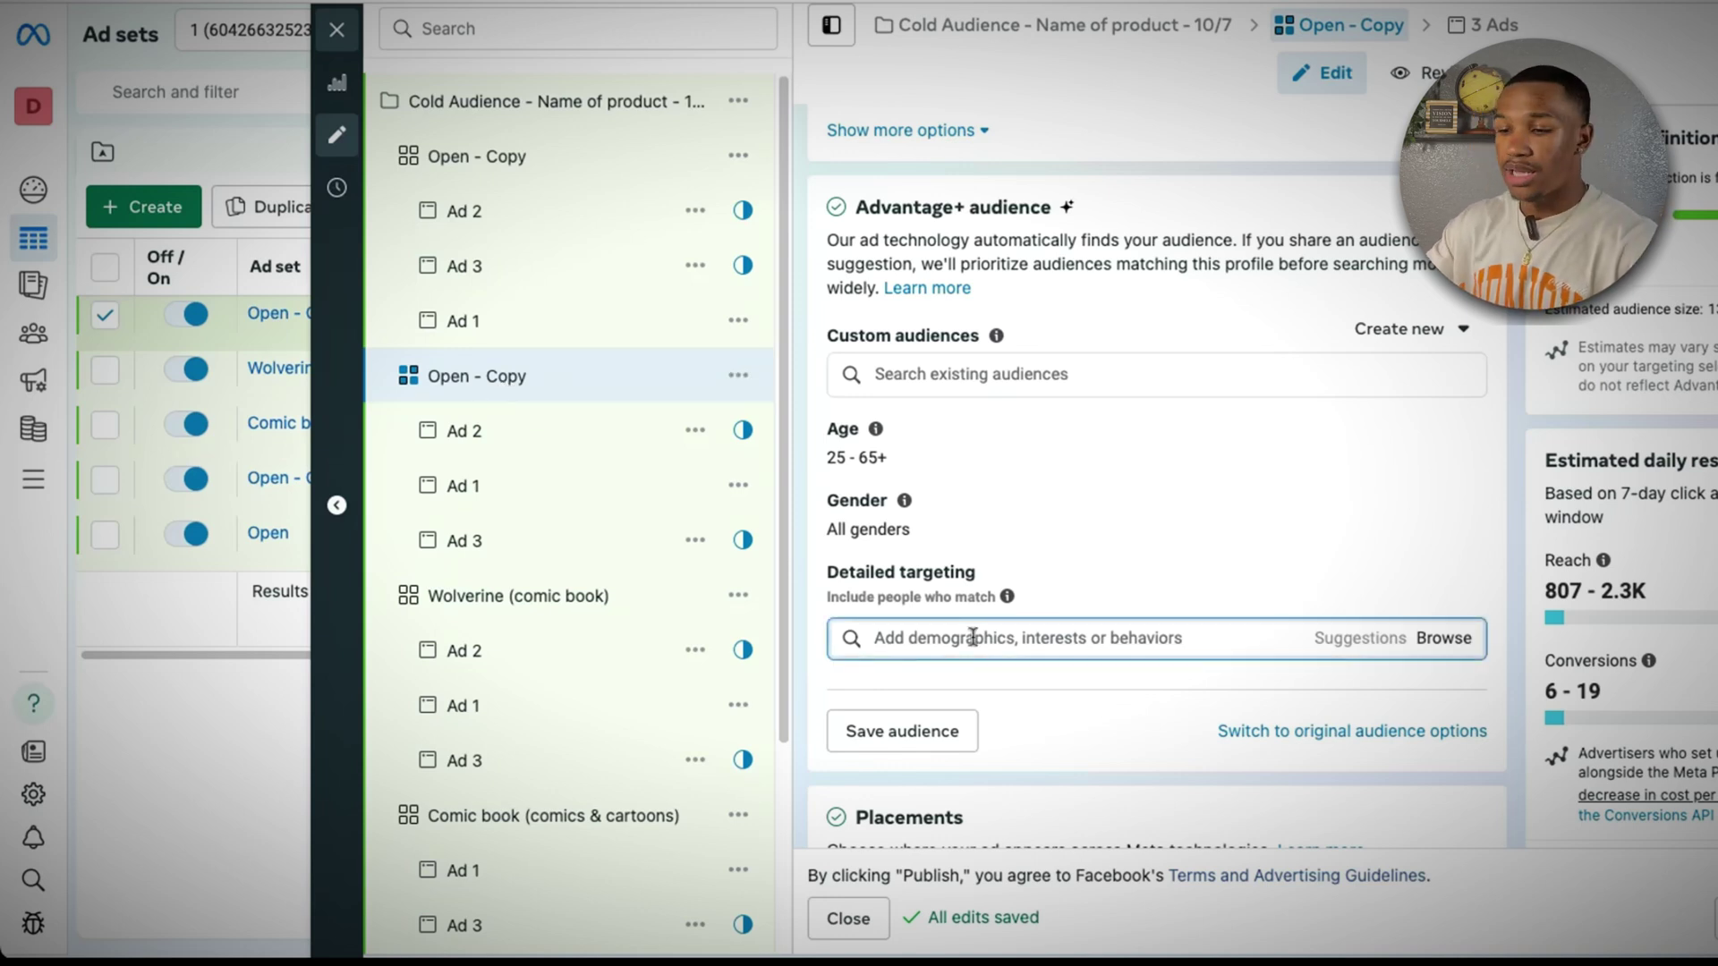
text(pizza)
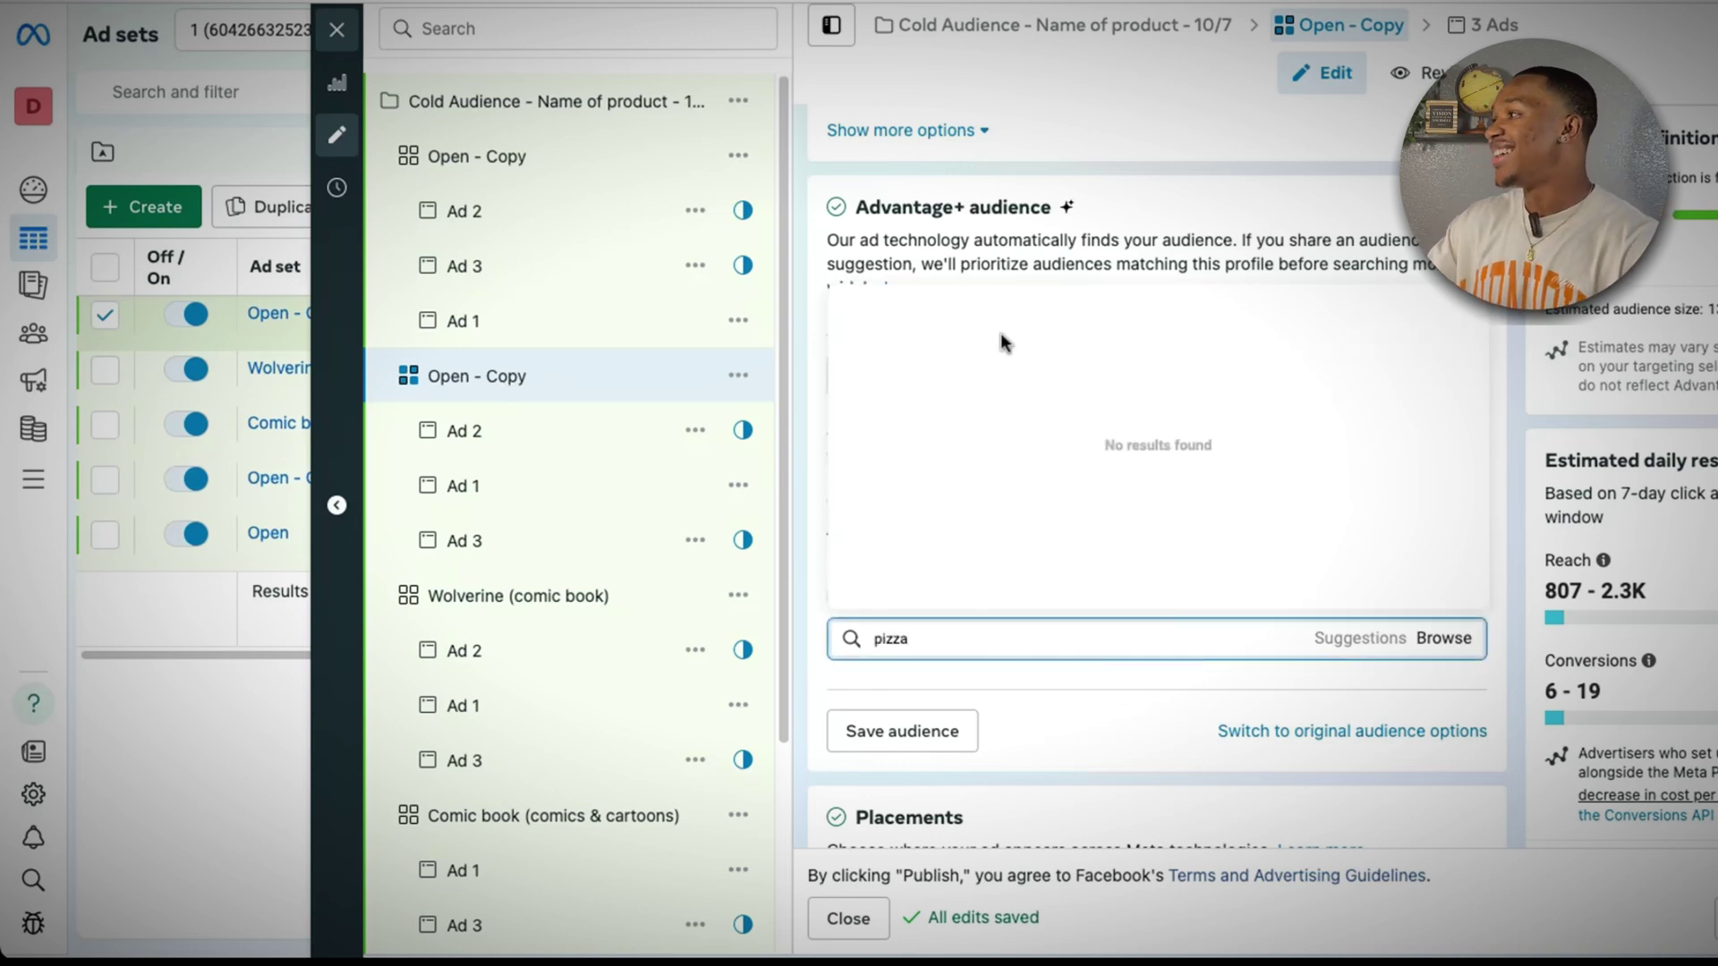
click(1004, 304)
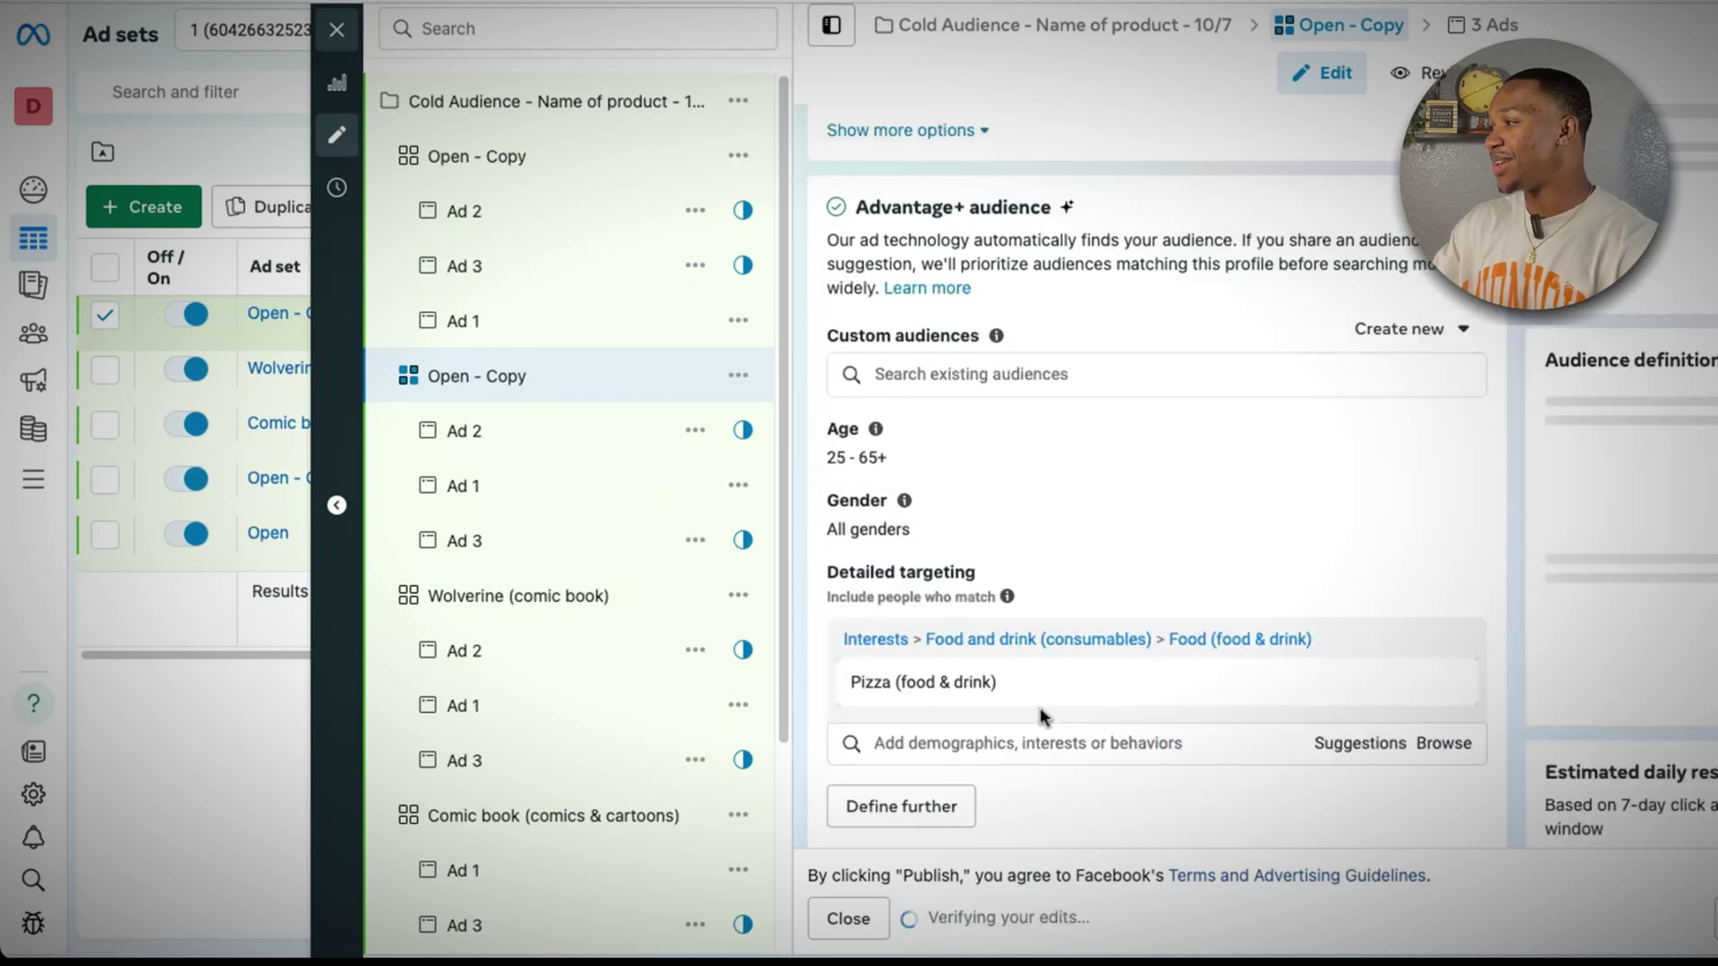
- Copy the interest name and rename the selected Open - Copy ad set as Pizza (food & drink)
triple_click(843, 680)
right_click(884, 682)
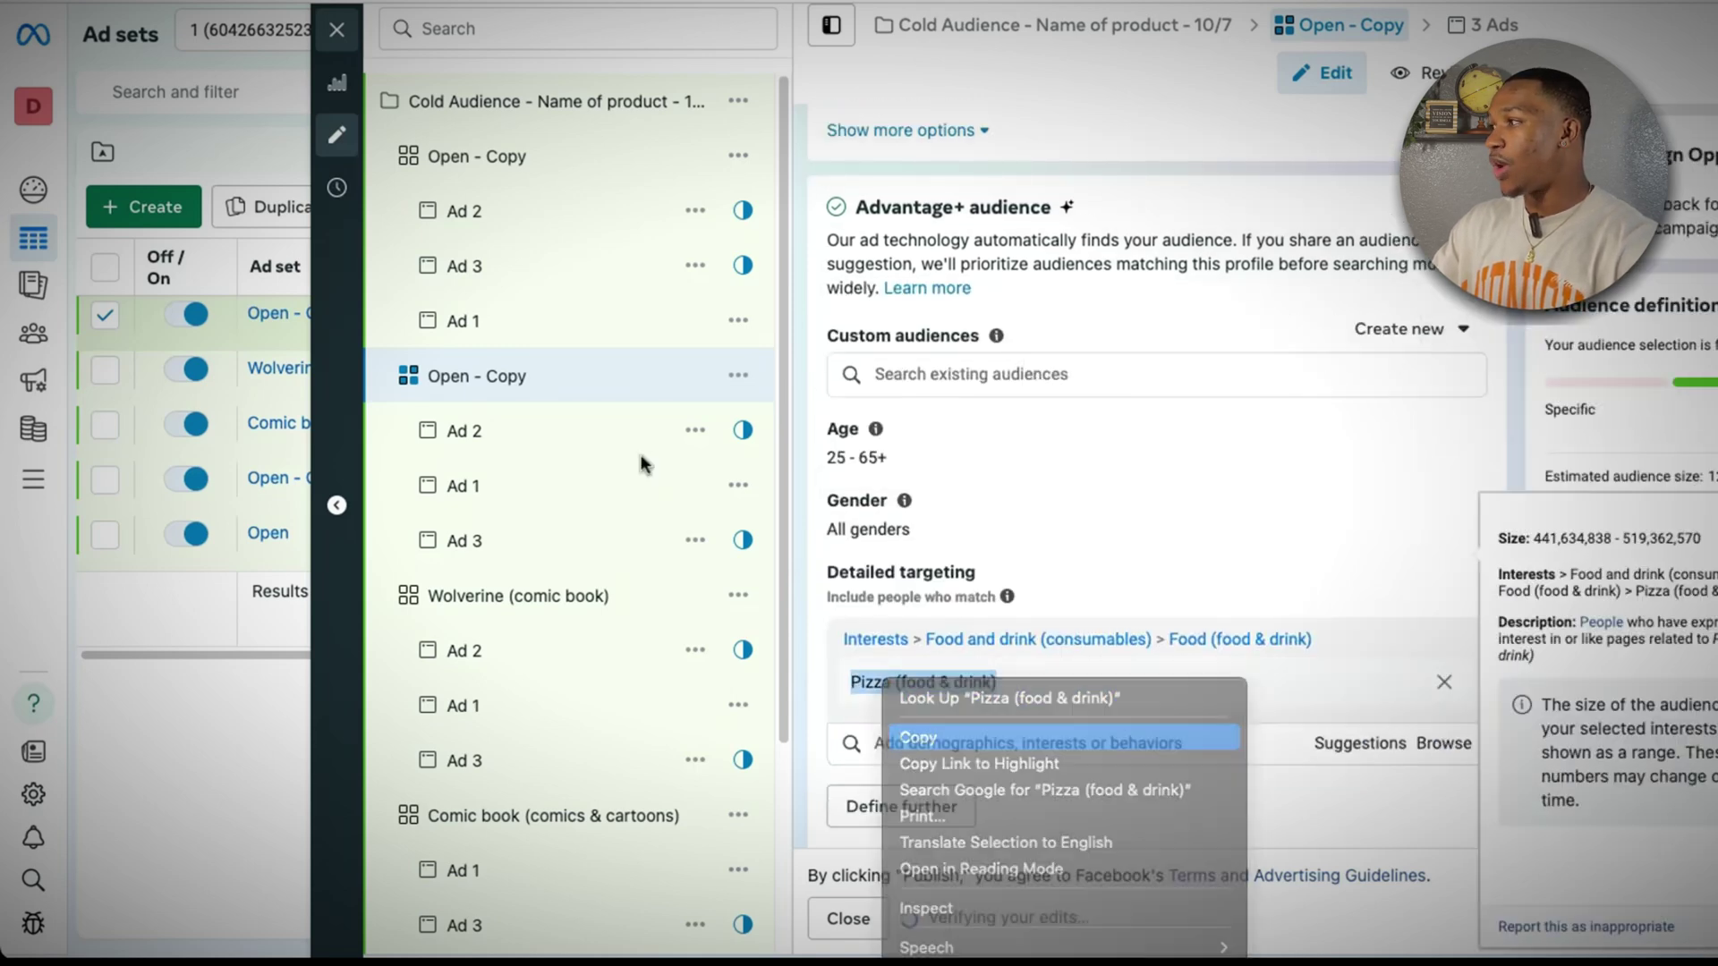
click(918, 737)
click(587, 368)
drag(587, 376, 440, 380)
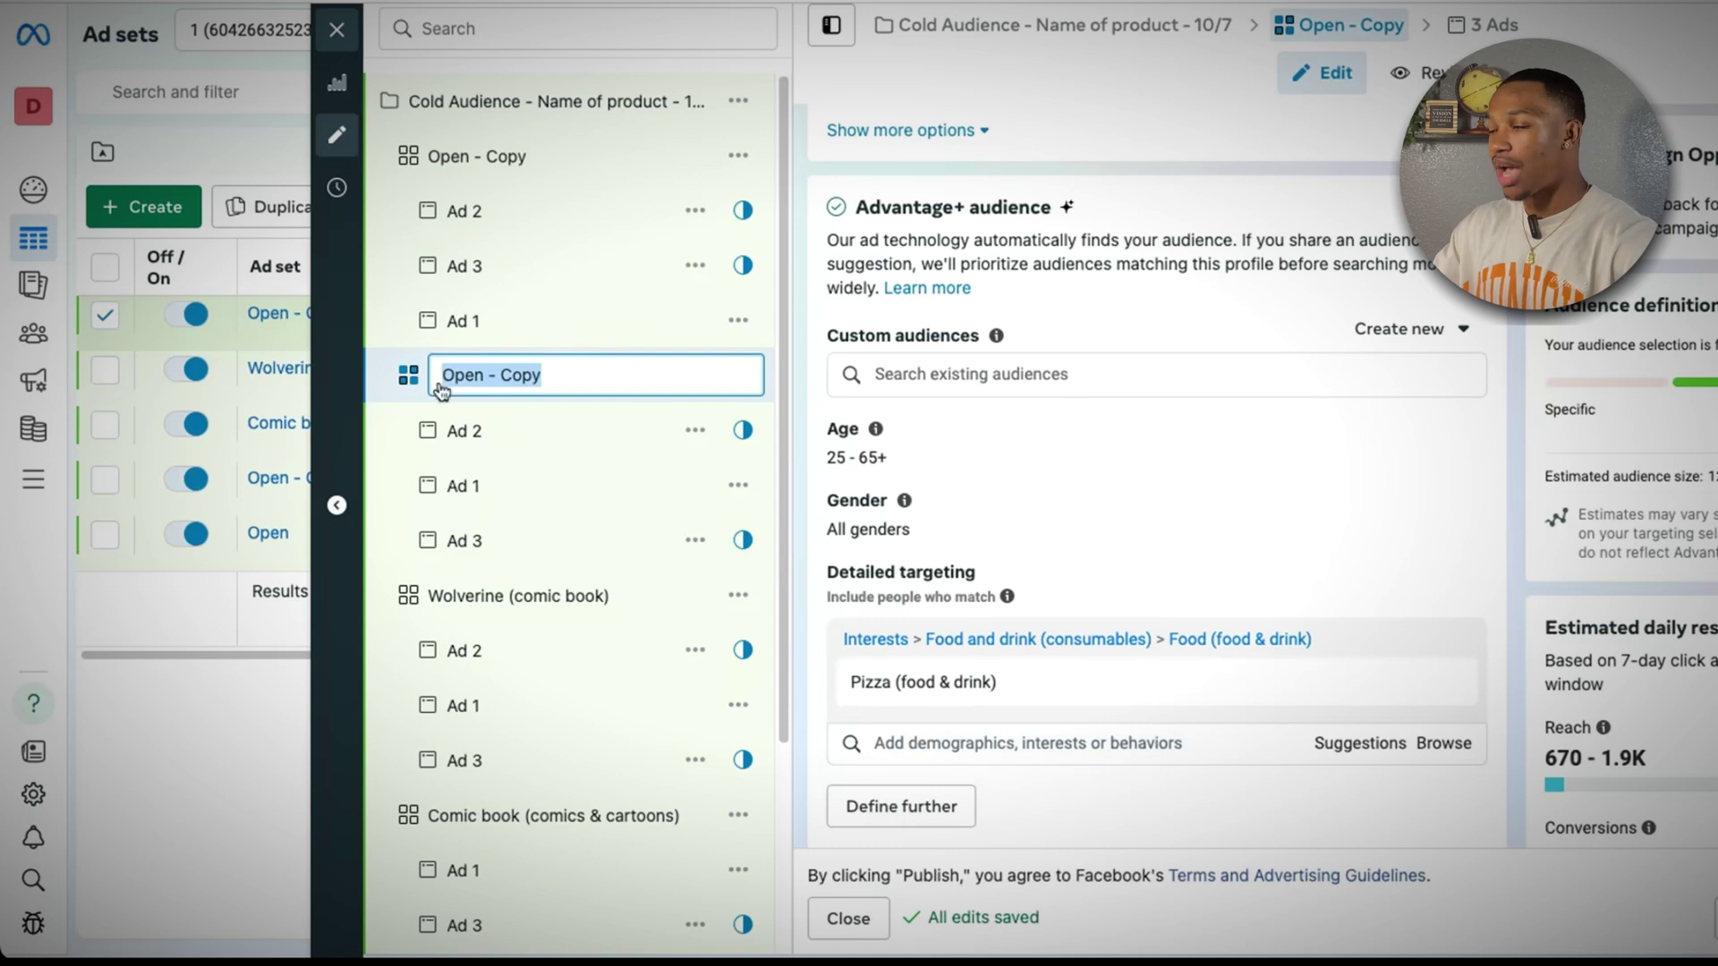
key(ctrl+v)
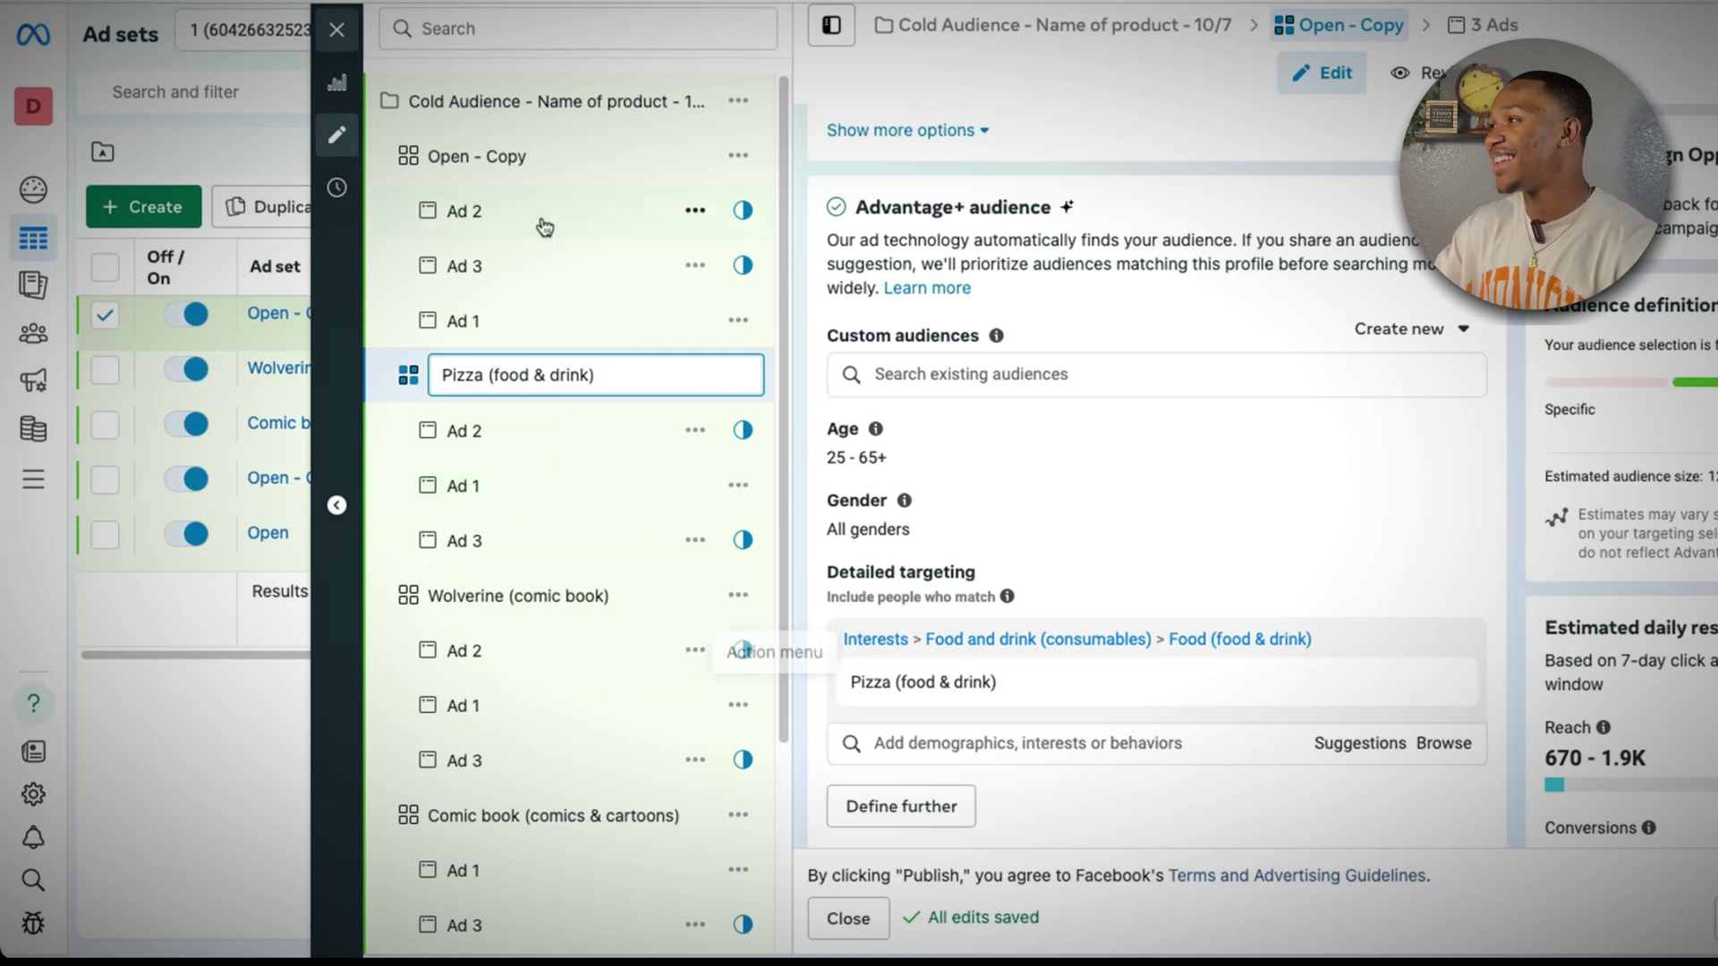
key(Return)
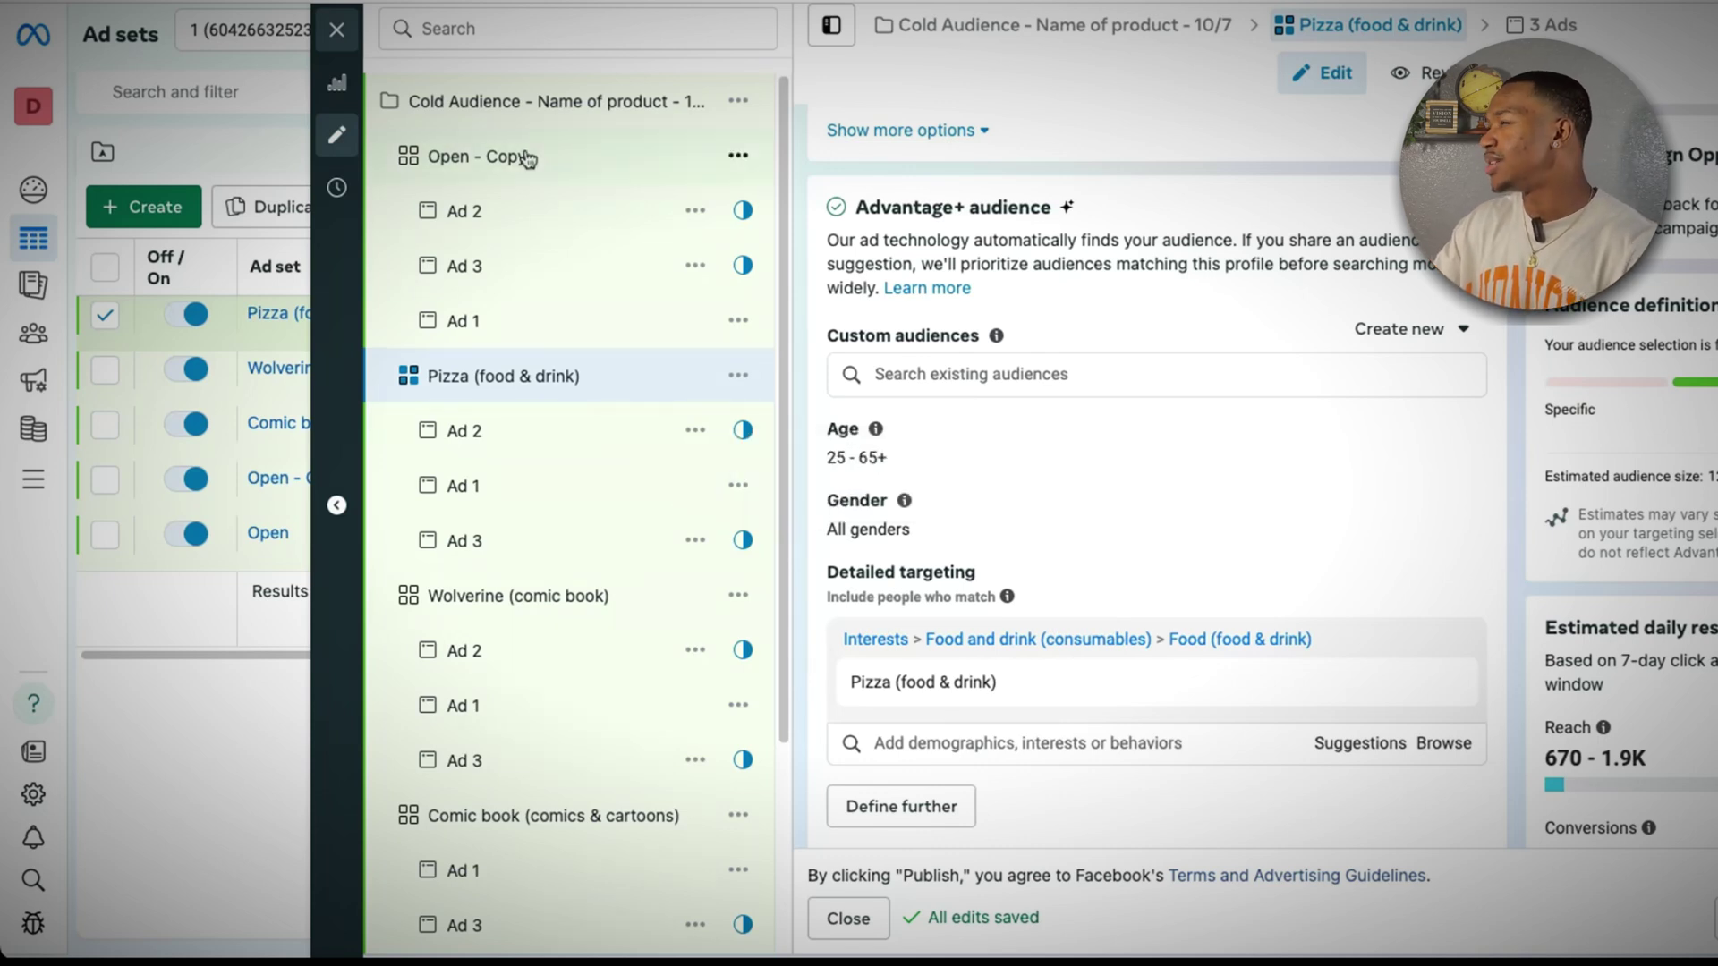
- Open the last remaining Open - Copy ad set and watch part of the TikTok Deadpool mask video for targeting ideas
click(528, 159)
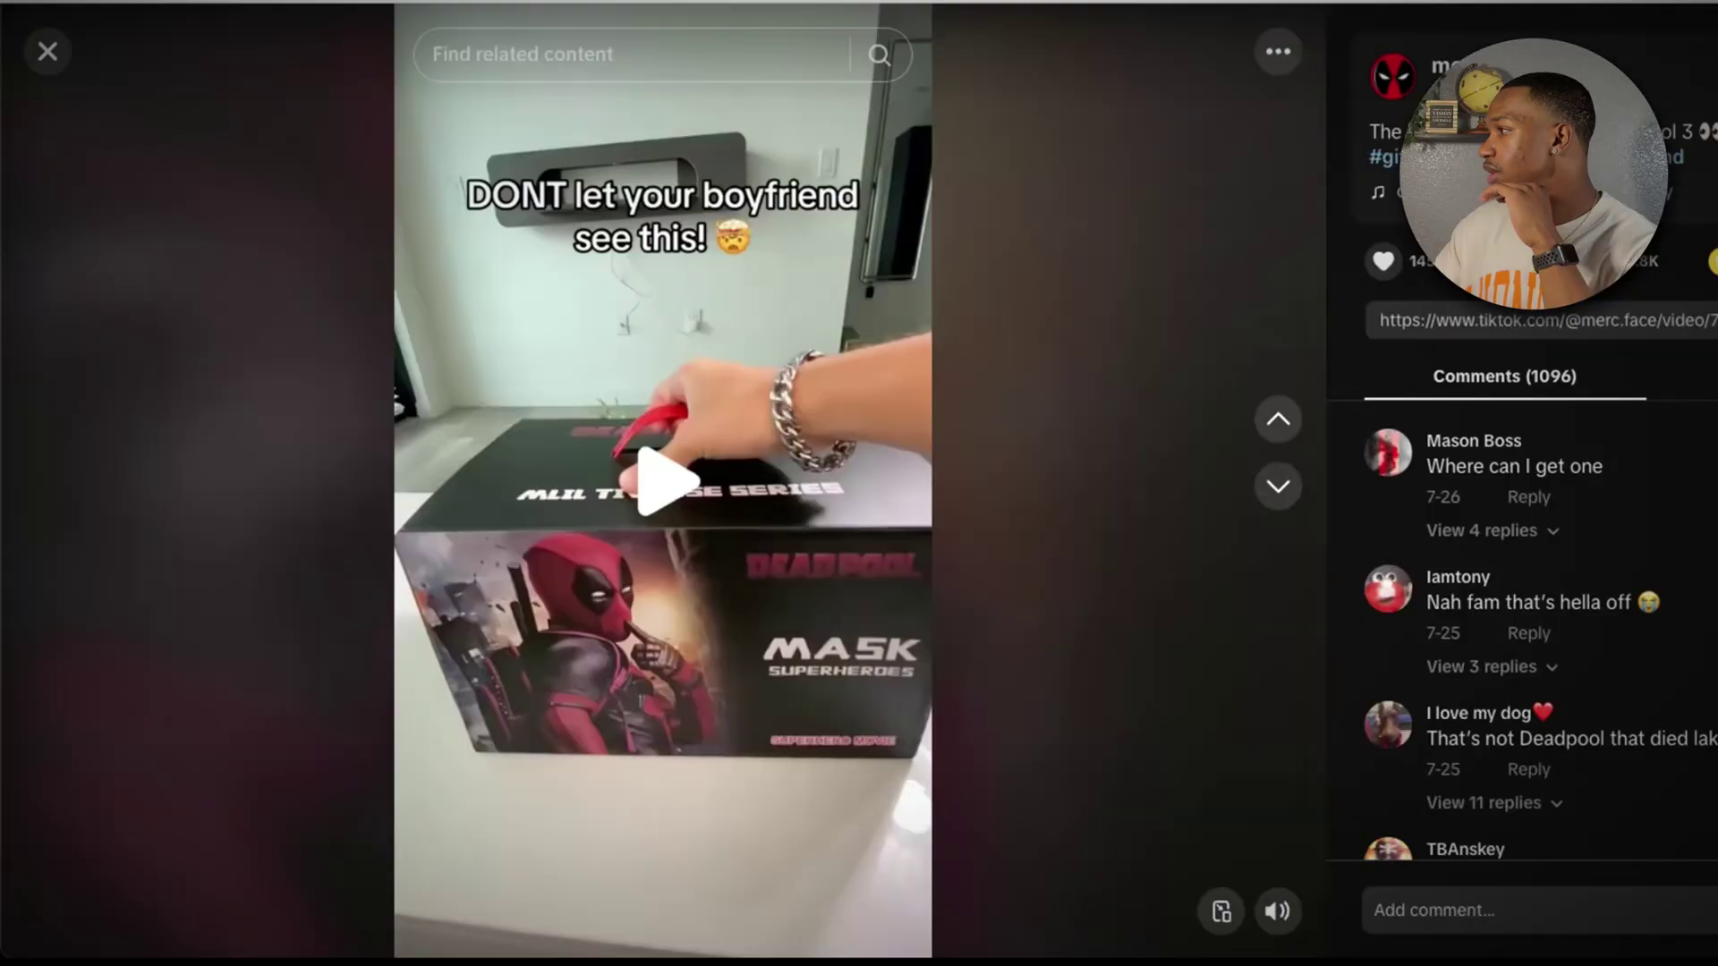
click(812, 445)
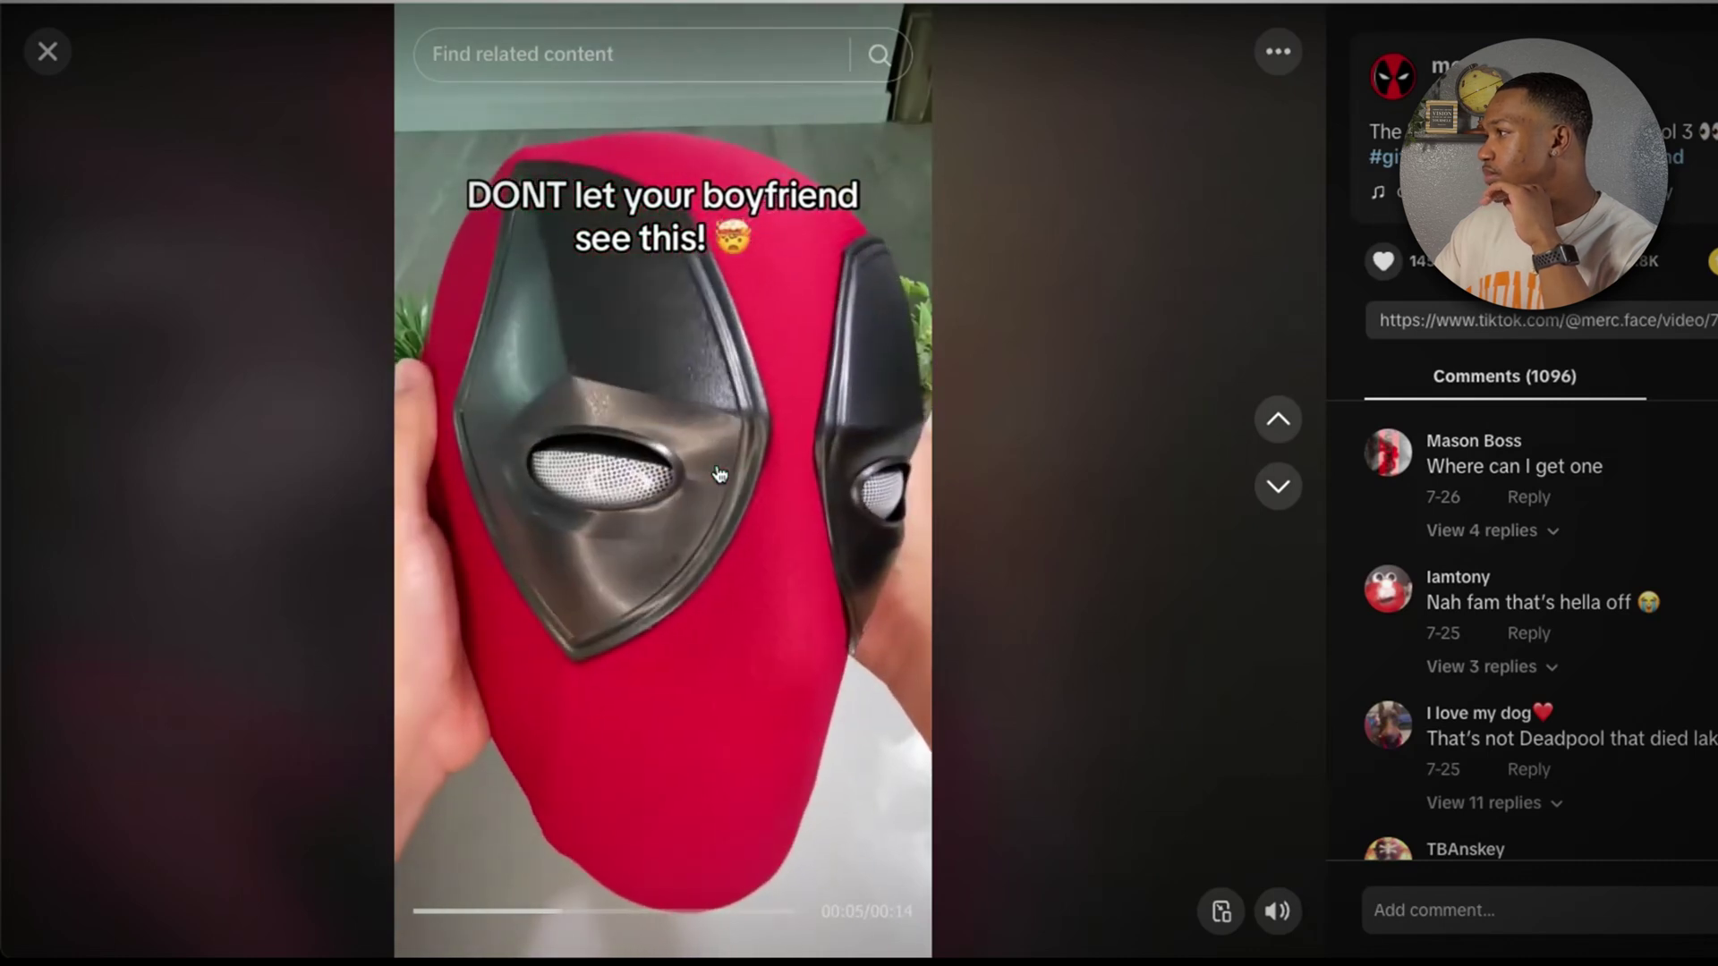
click(685, 397)
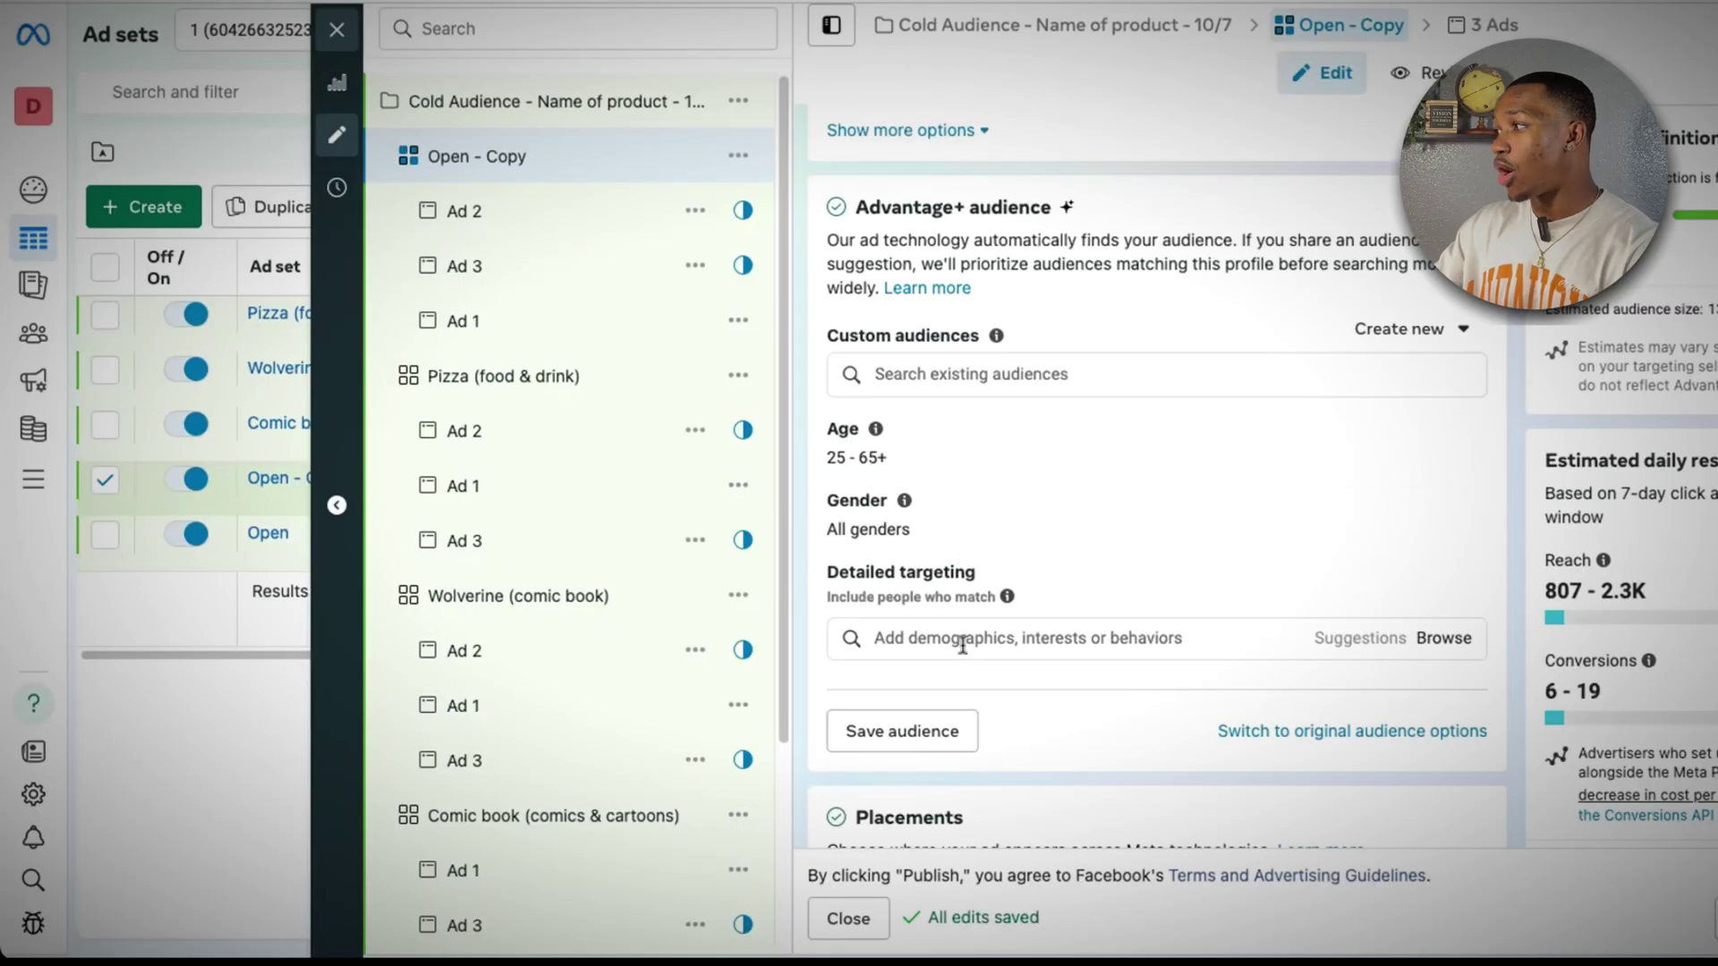
- Search the ad set's detailed targeting for "national pa" and add the interest National park (places)
click(960, 640)
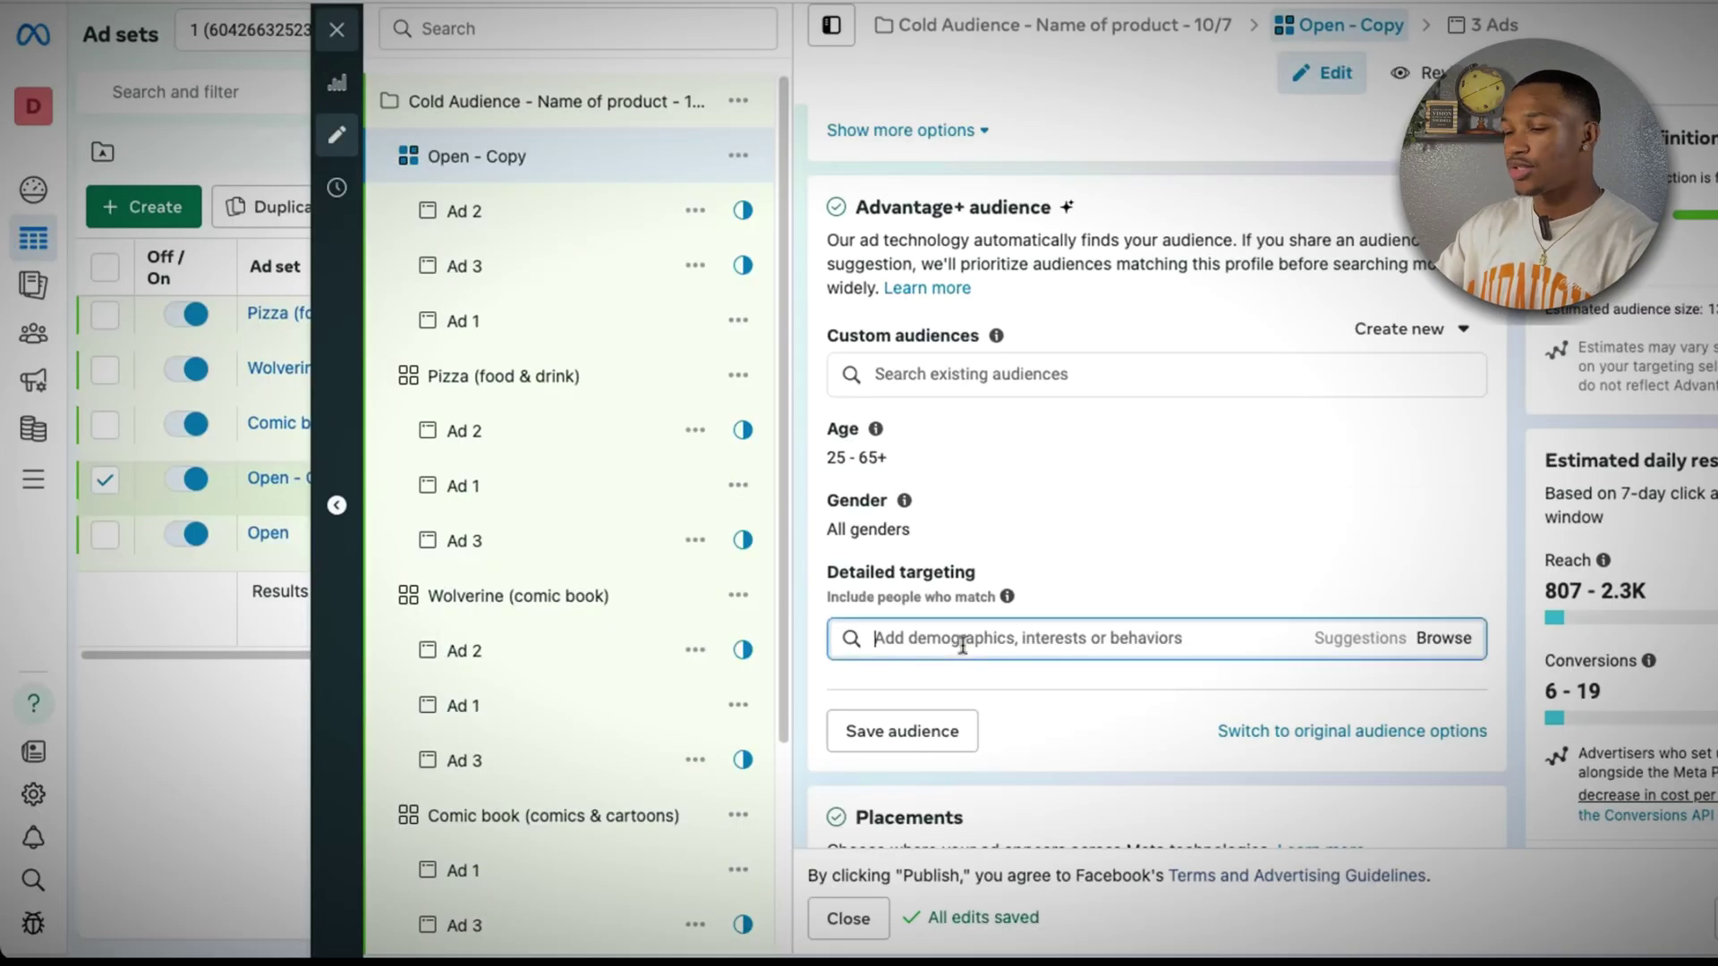
text(natio)
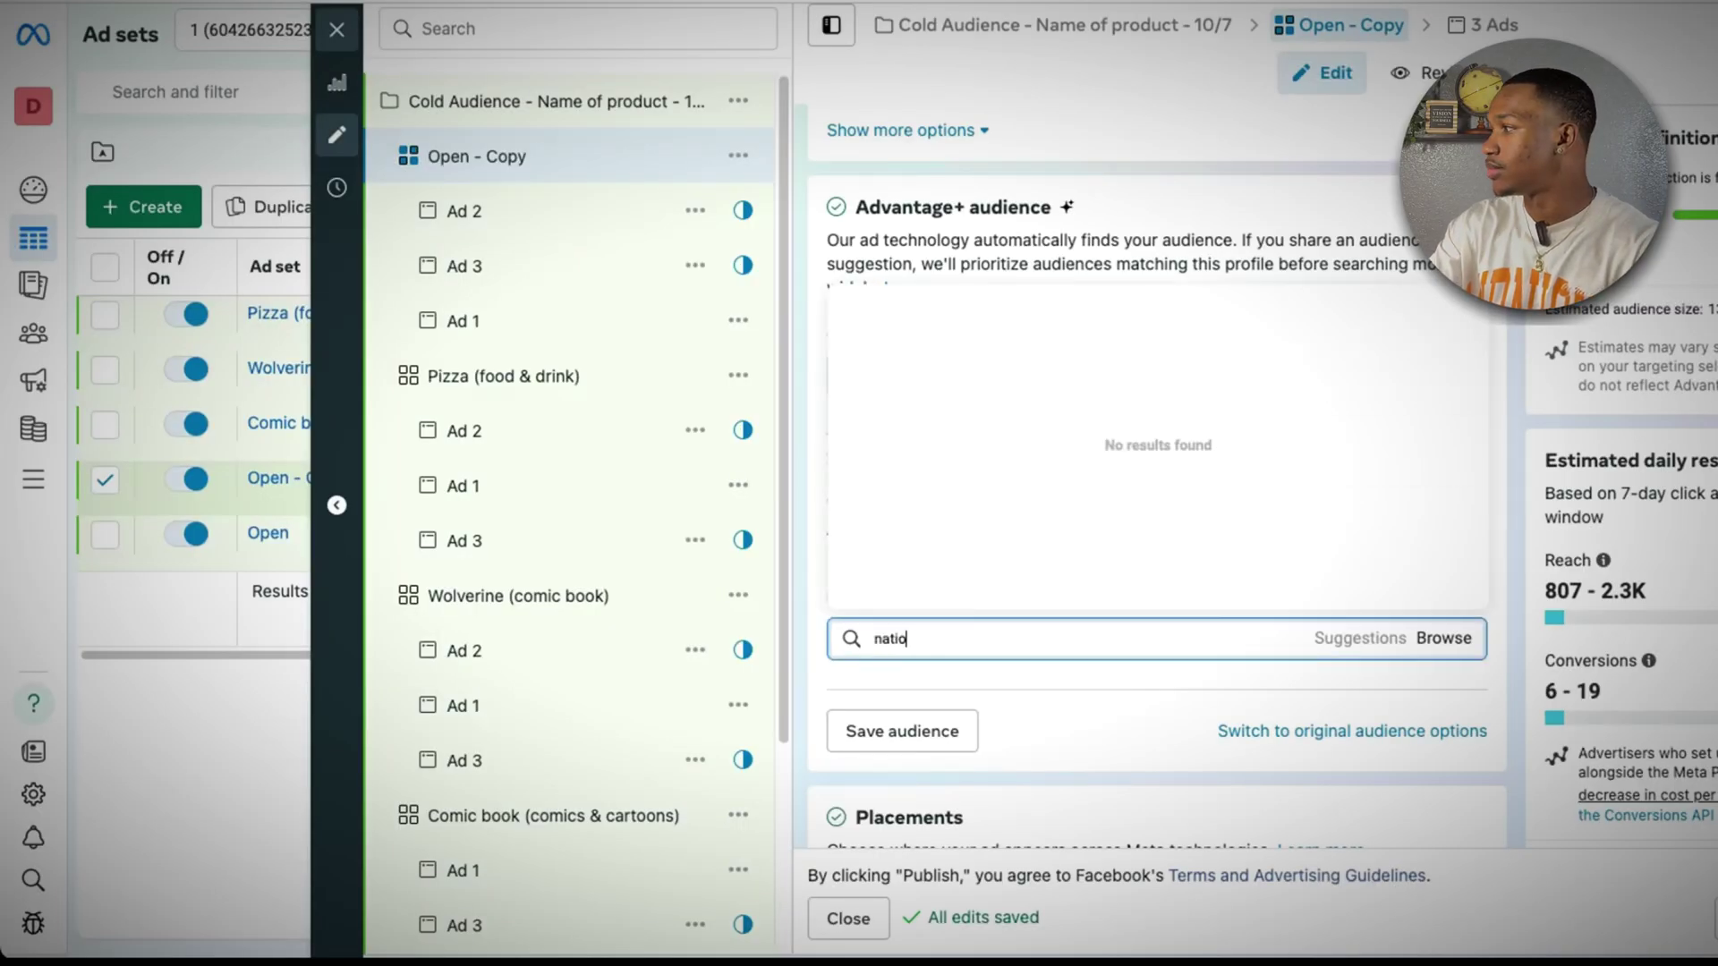
text(nal pa)
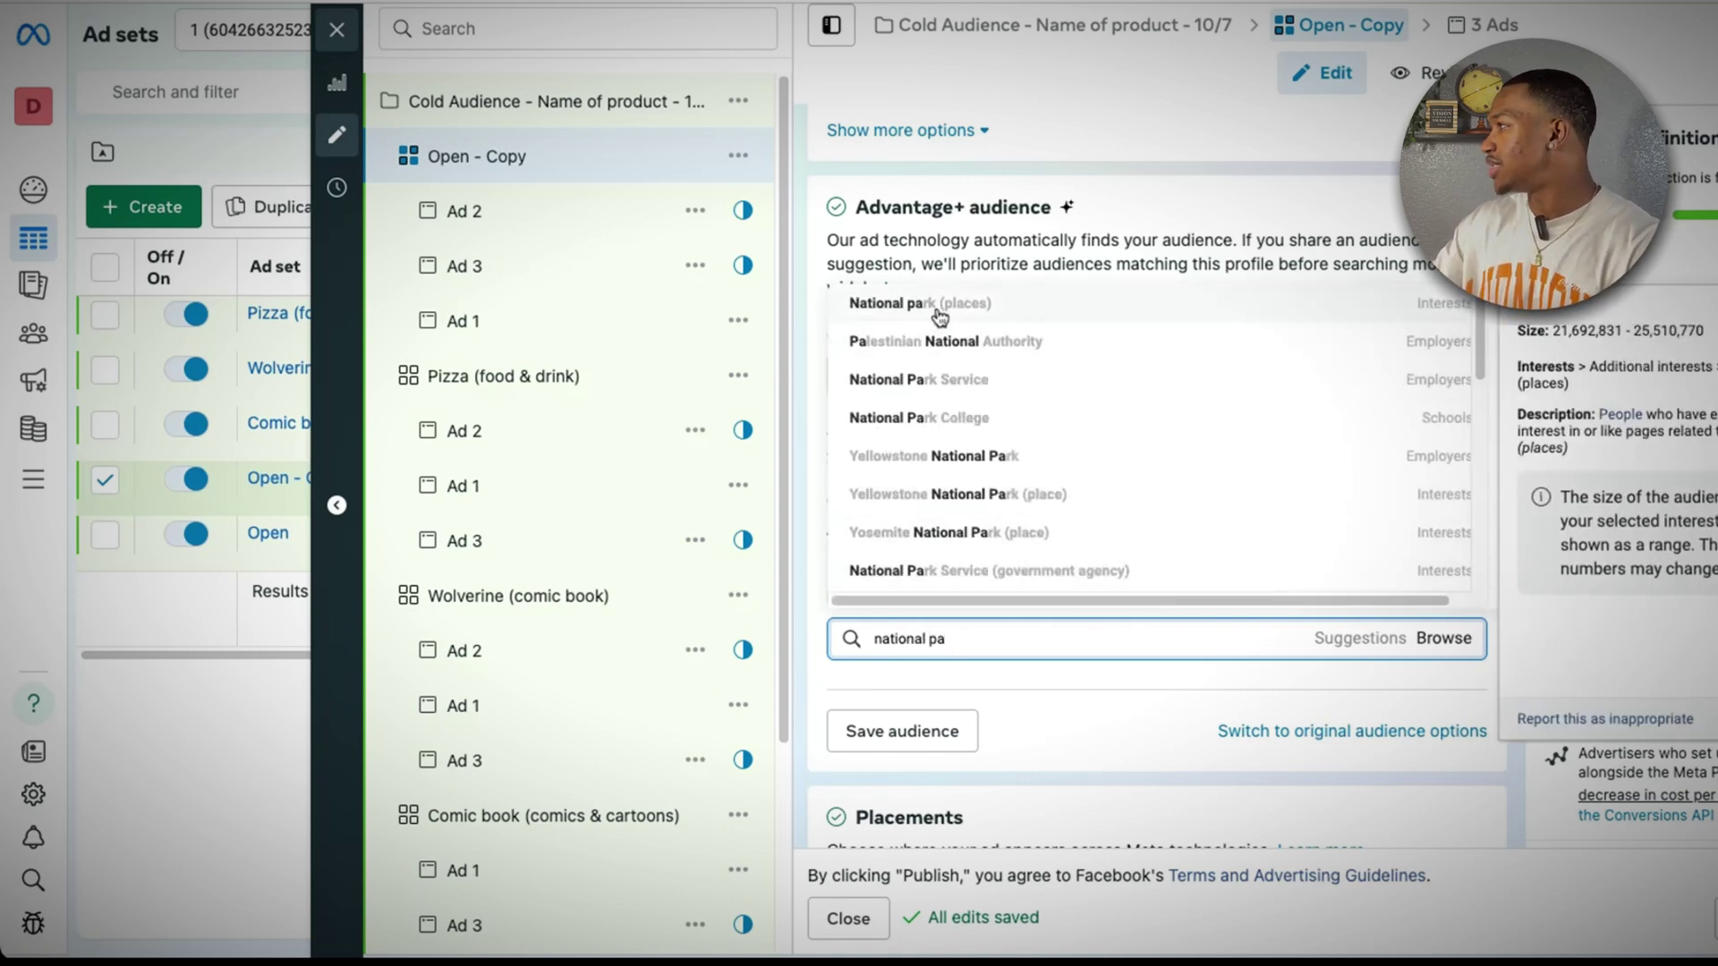
click(940, 309)
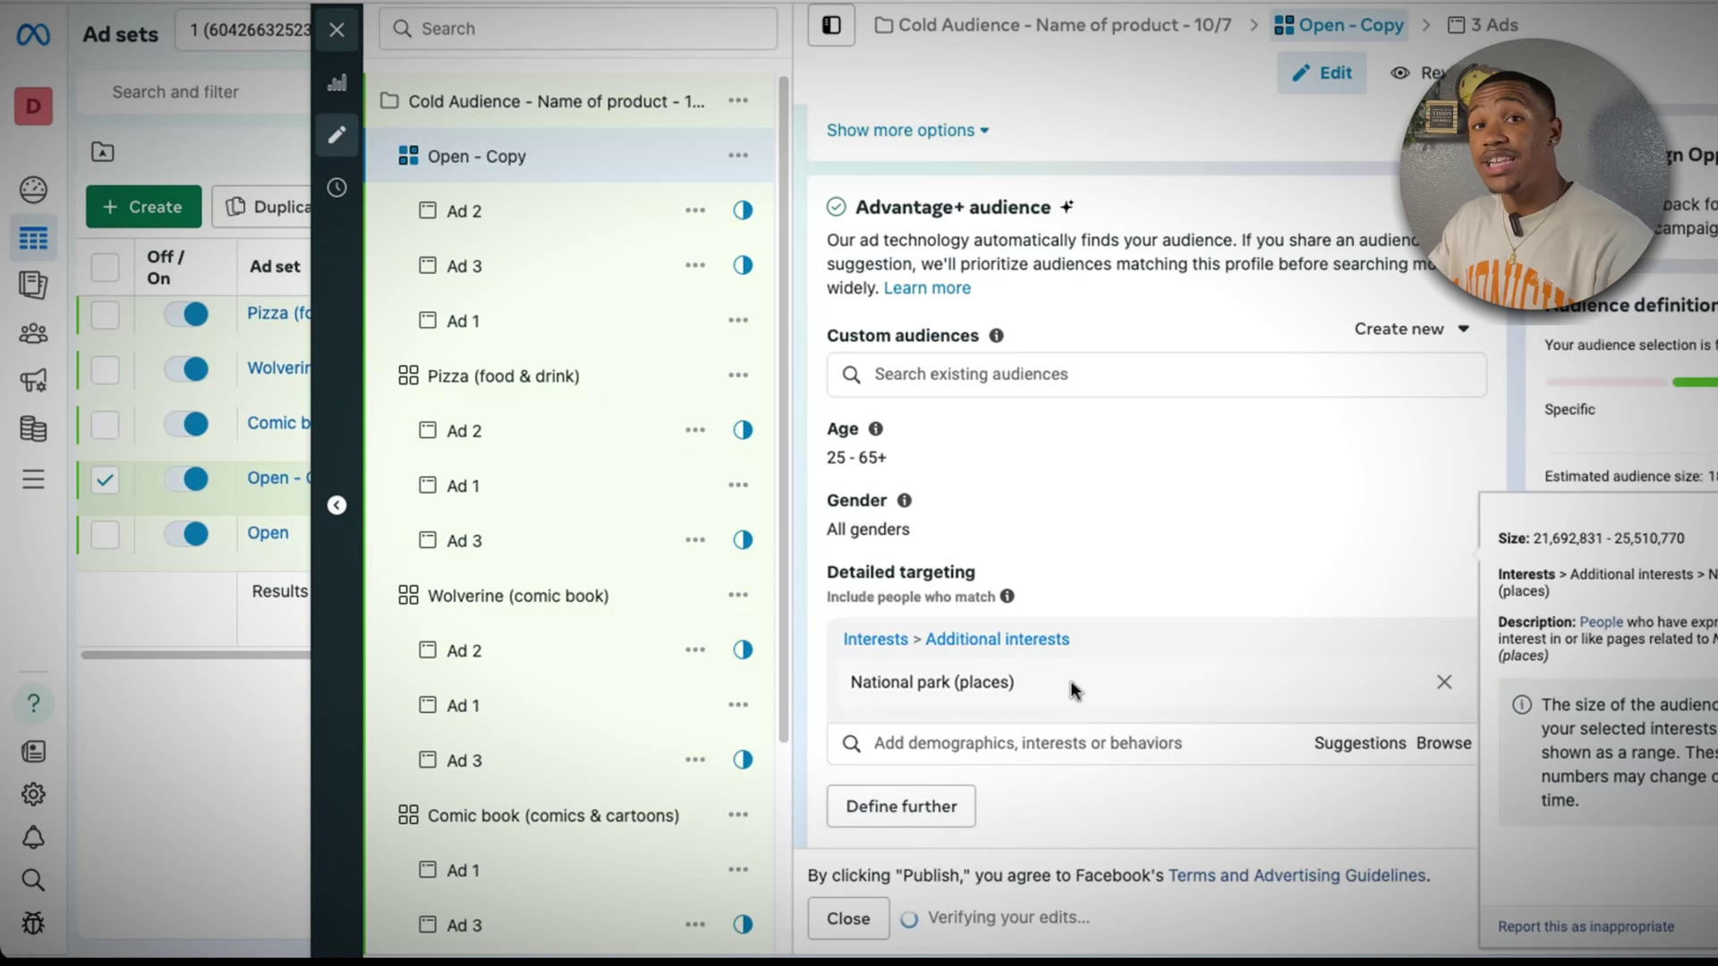
- Copy the added interest's name and try to rename the Open - Copy ad set as National park (places)
drag(1043, 687, 849, 689)
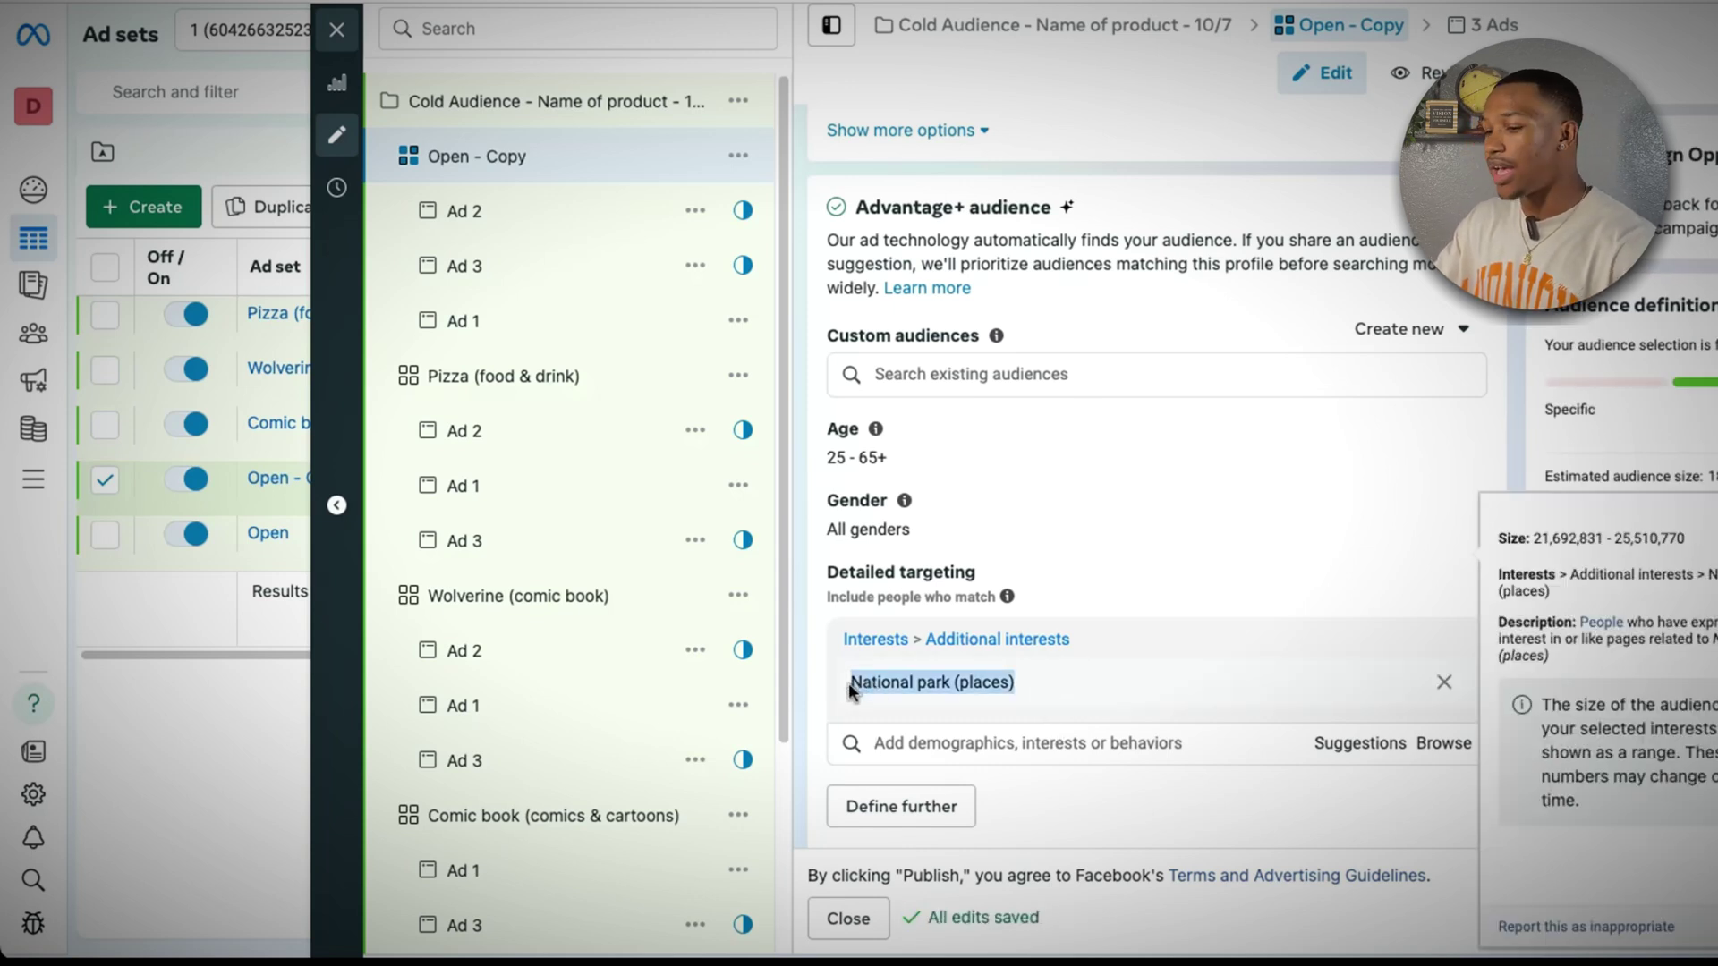
click(539, 158)
drag(542, 157, 426, 164)
key(ctrl+v)
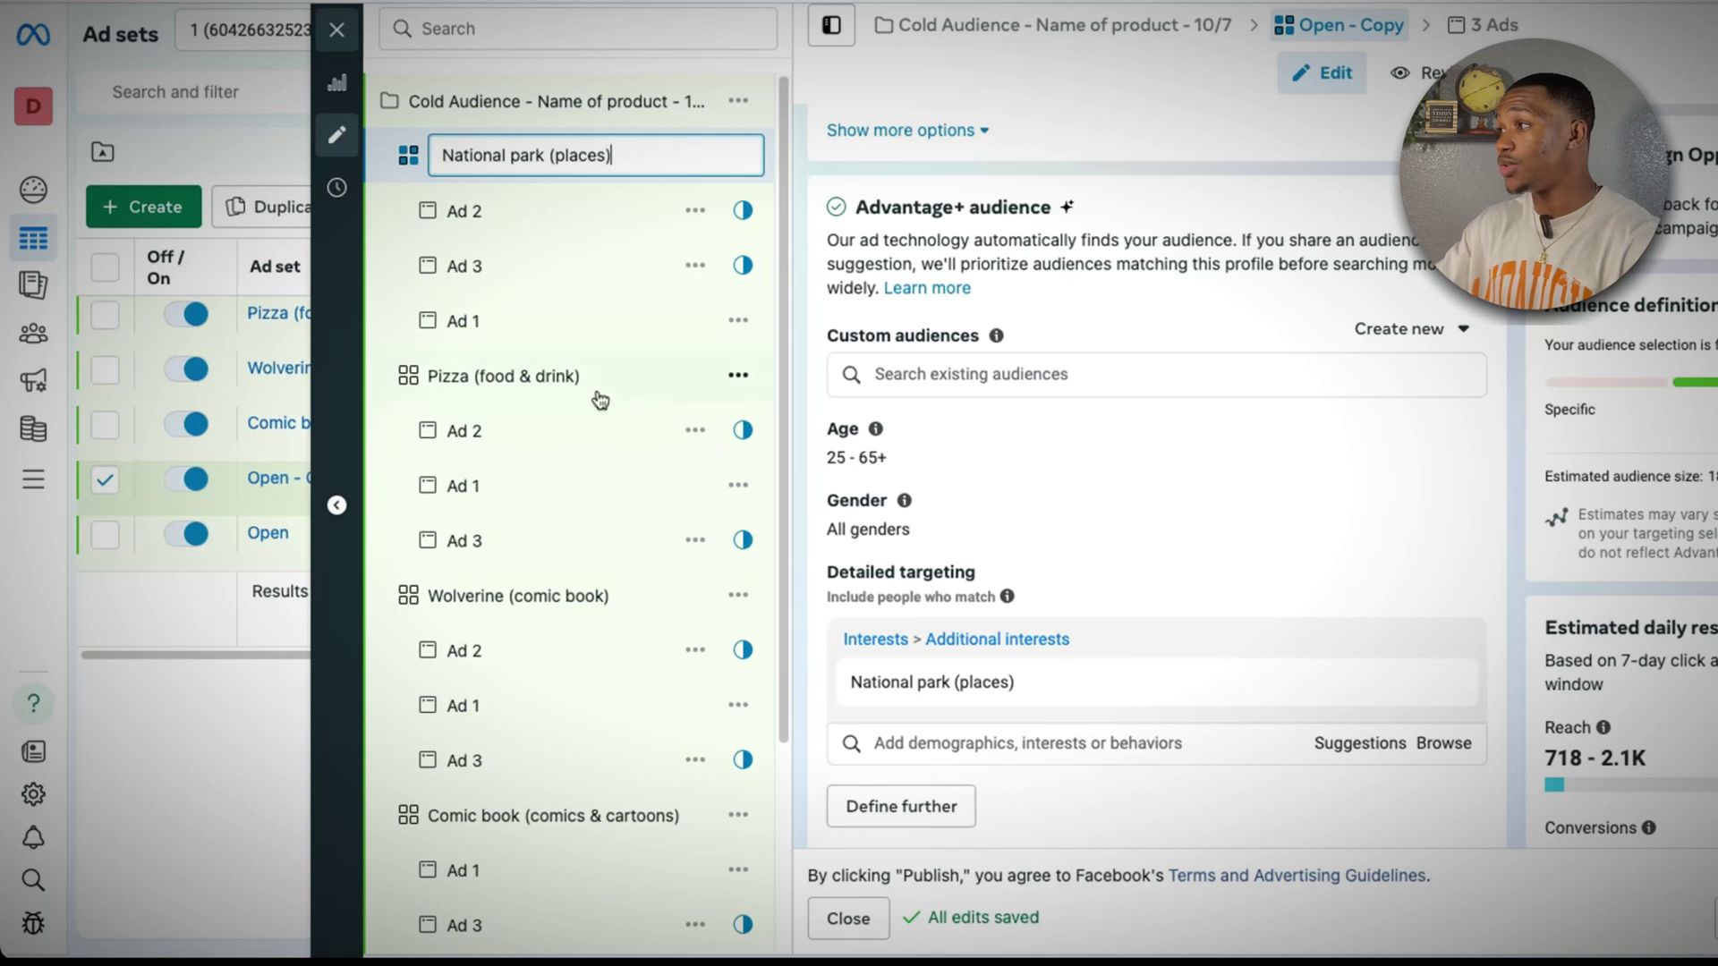
- Review the detailed targeting of the Open, Comic book (comics & cartoons), Wolverine (comic book) and Pizza (food & drink) ad sets
scroll(540, 803, down, 3)
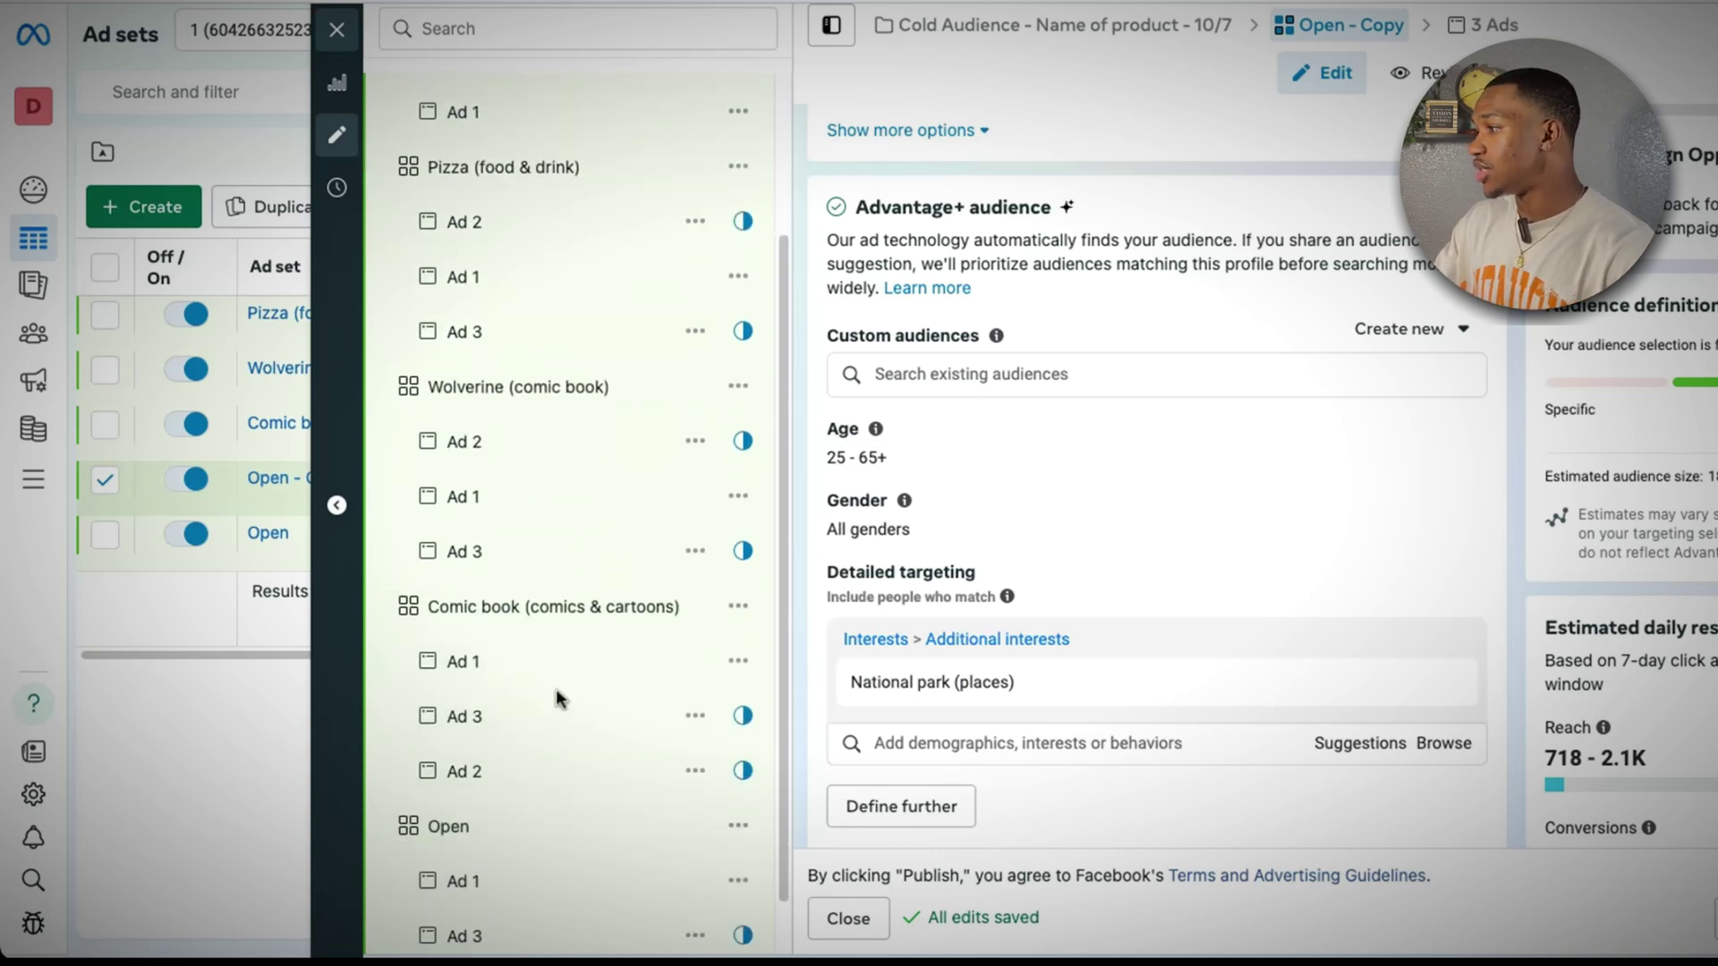
click(520, 772)
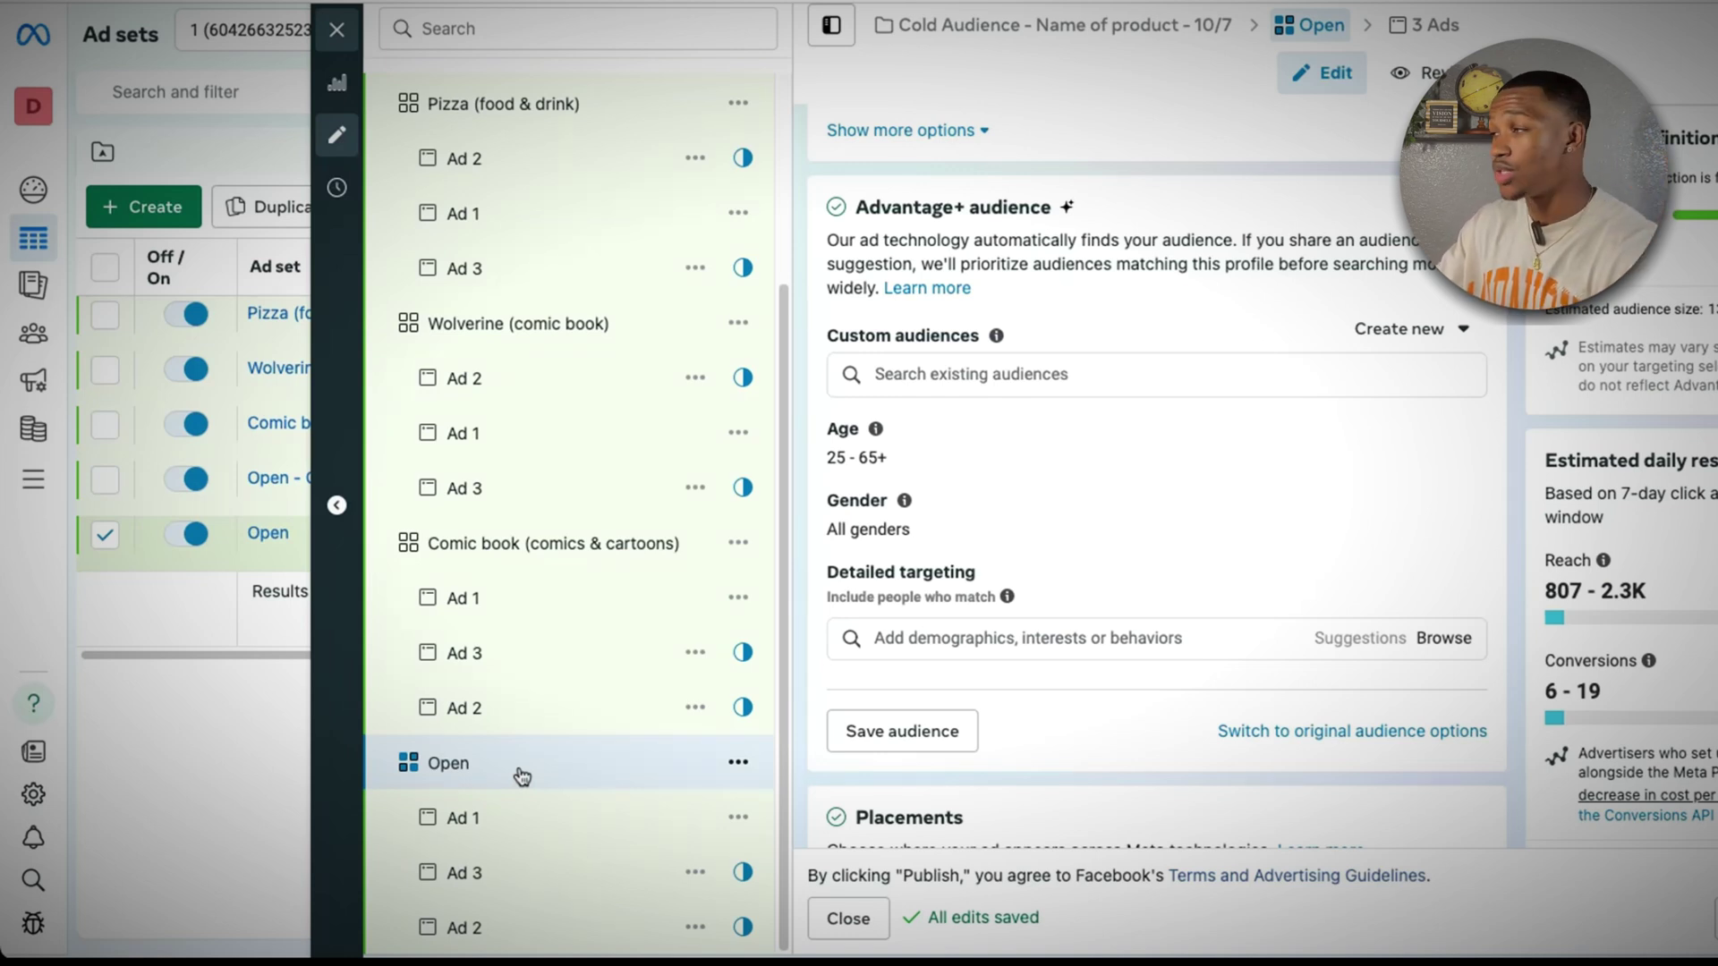
click(526, 550)
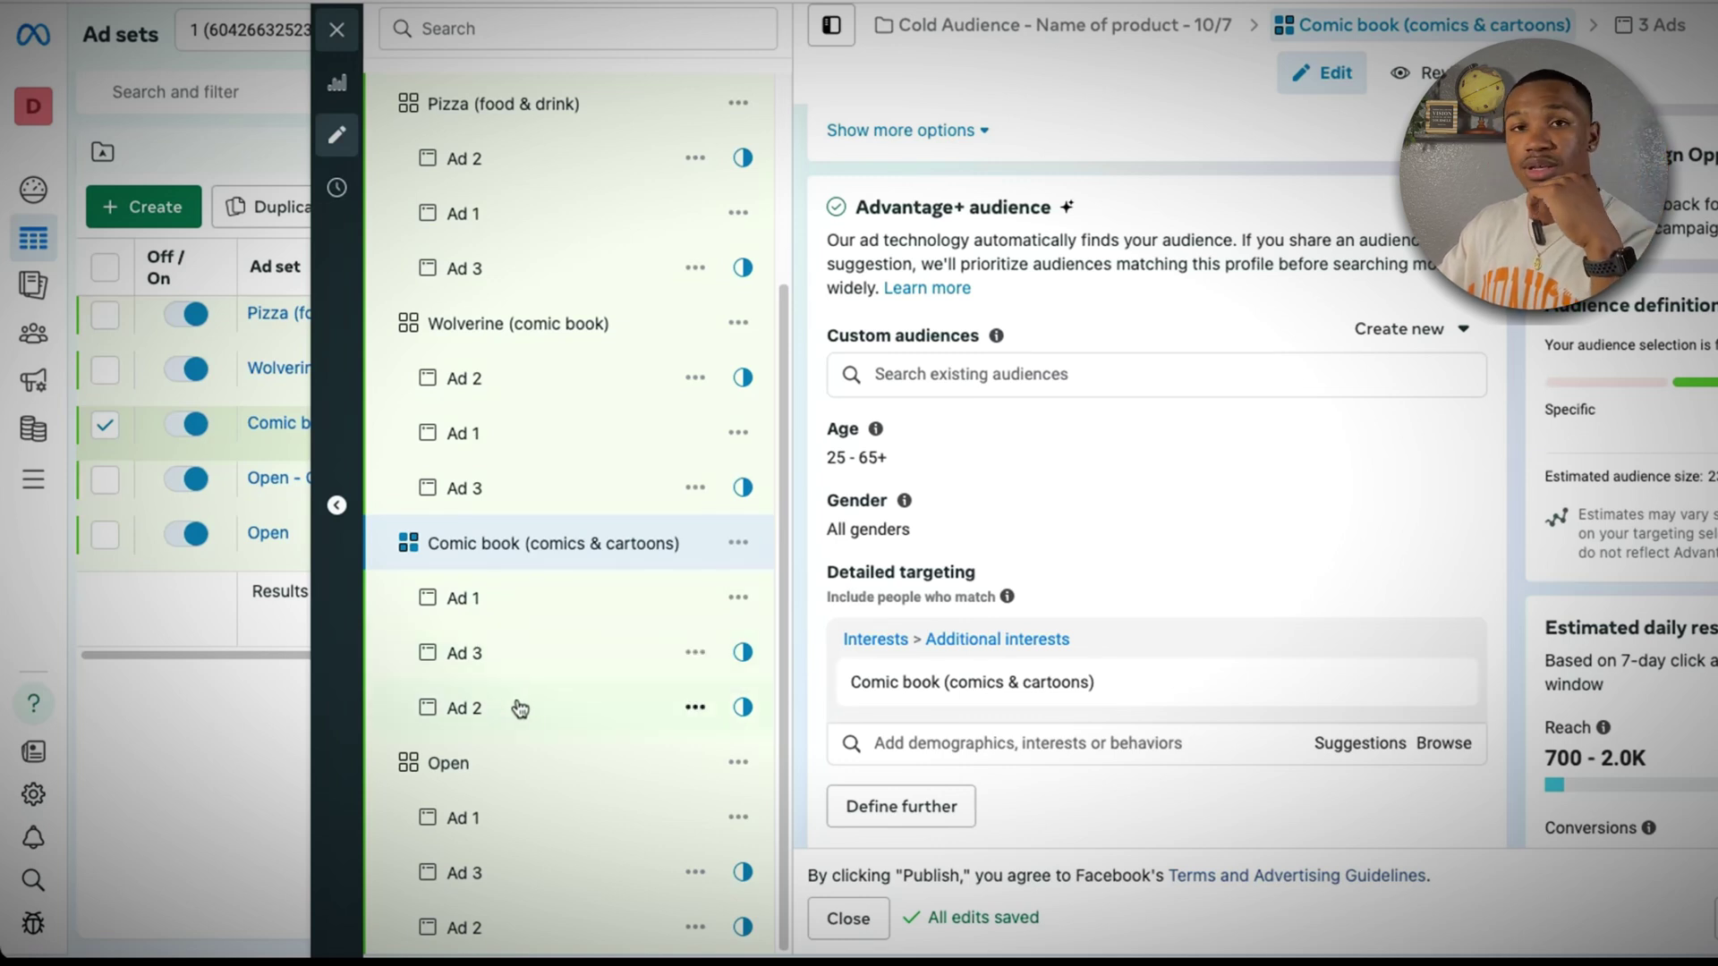
click(522, 323)
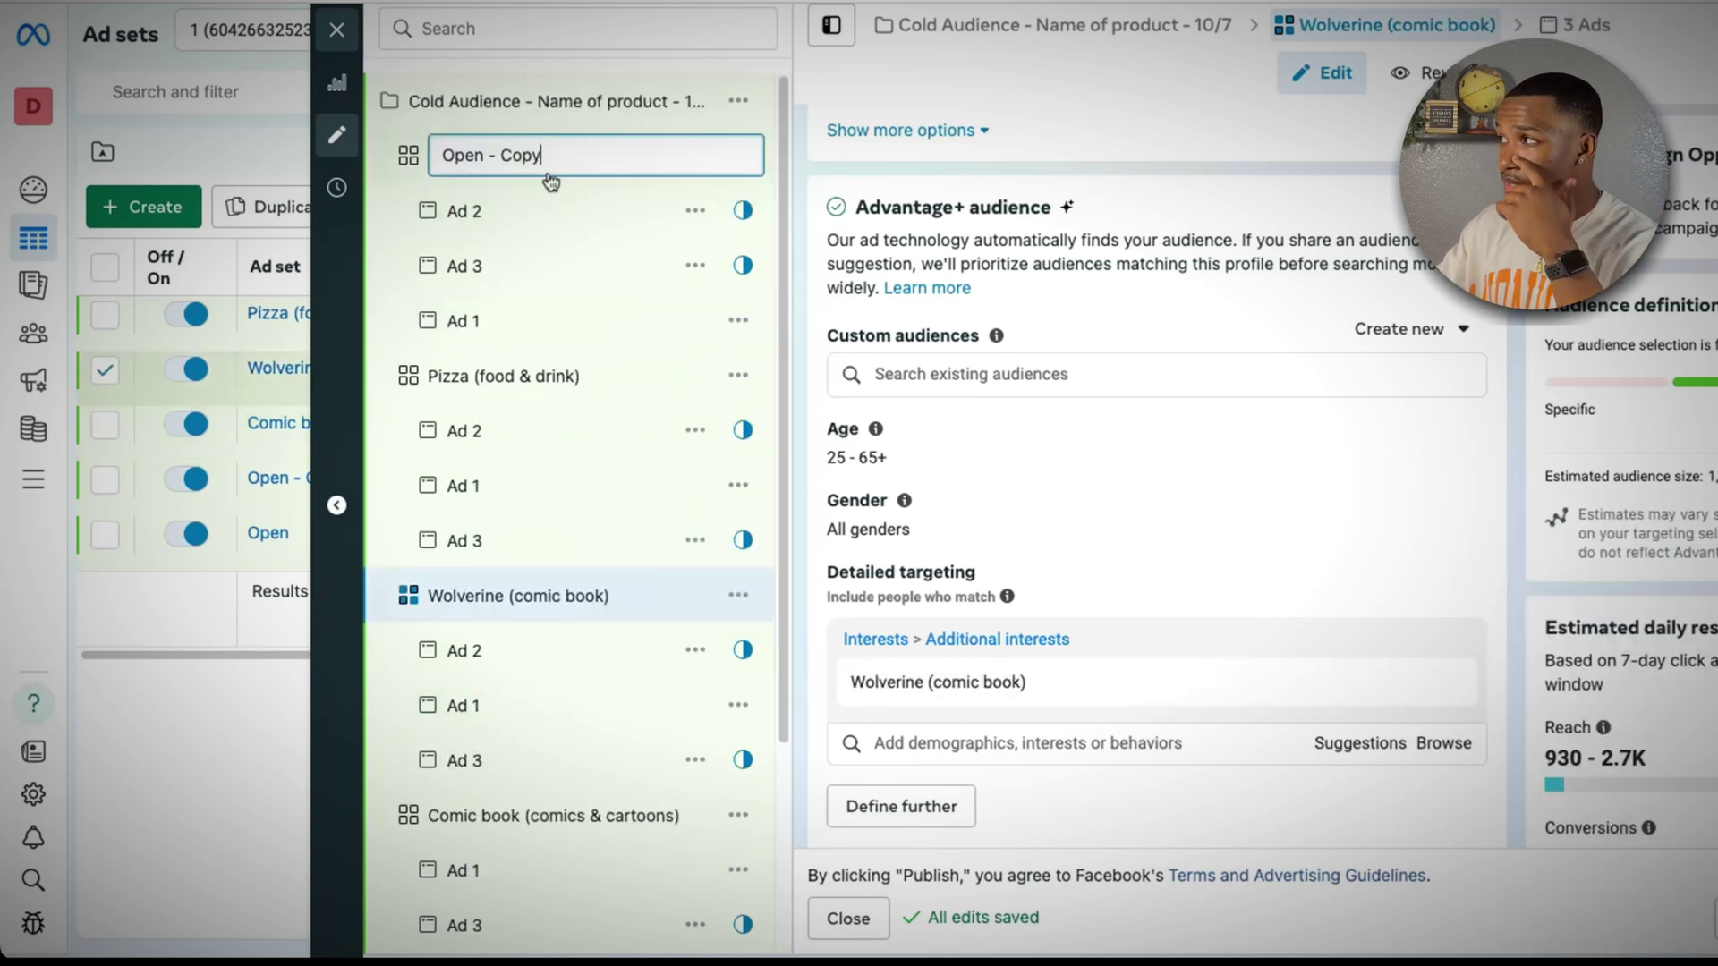
click(548, 479)
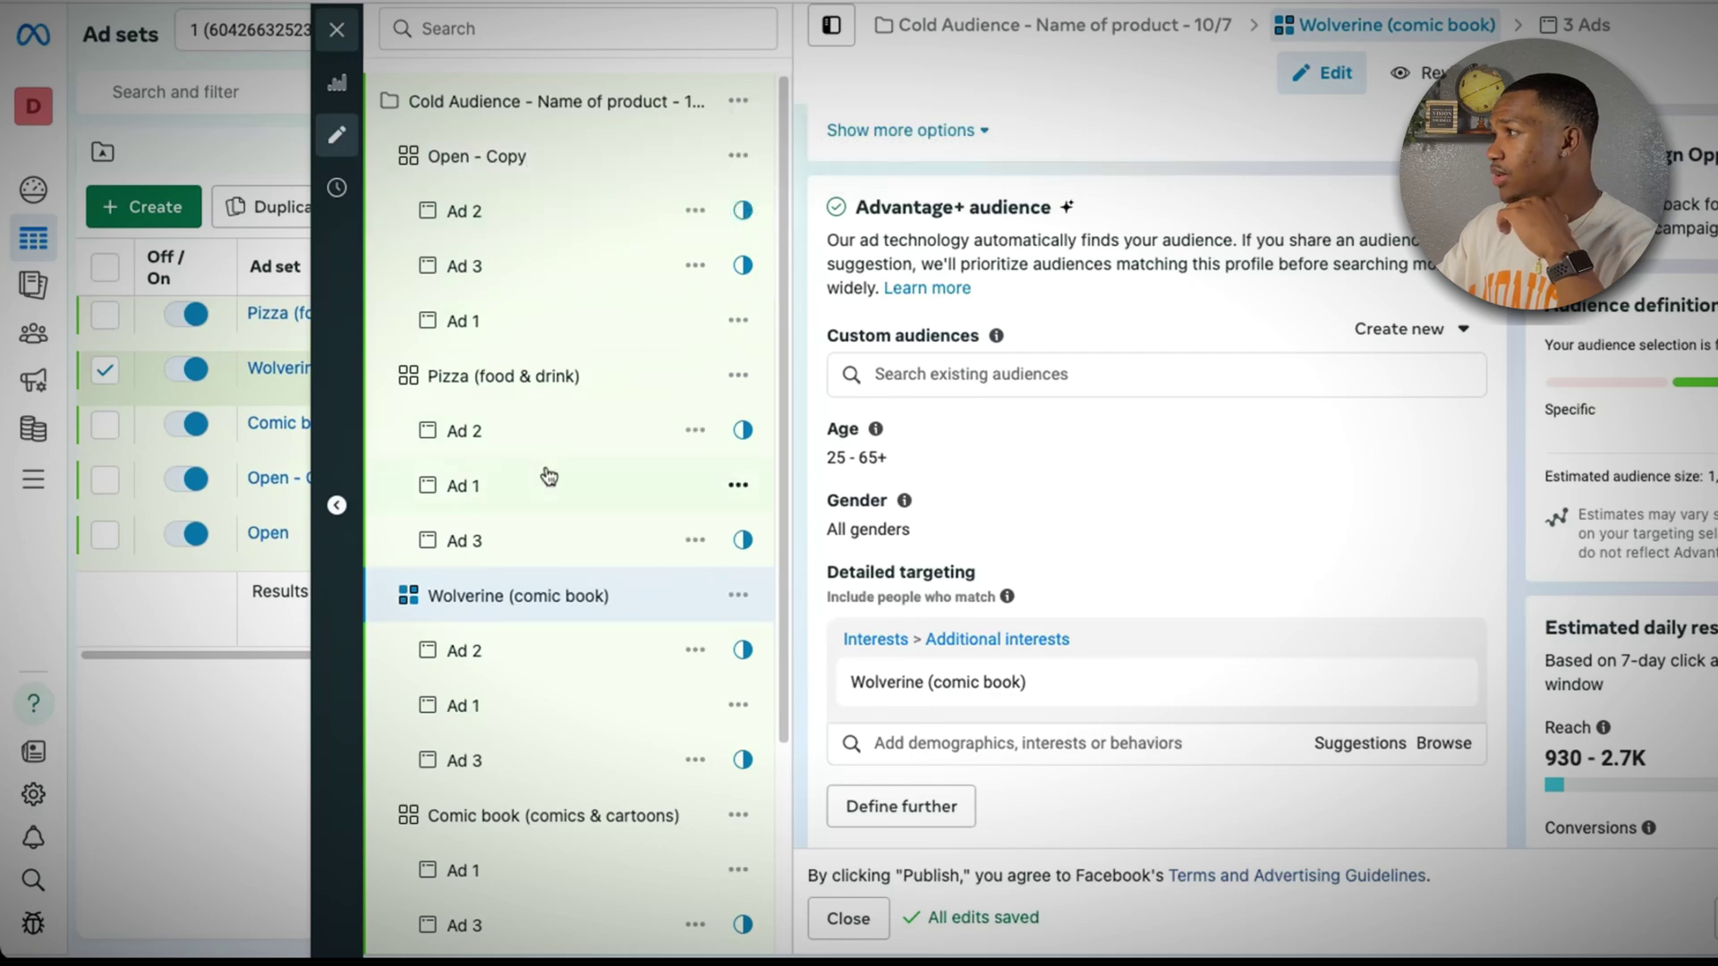
click(551, 167)
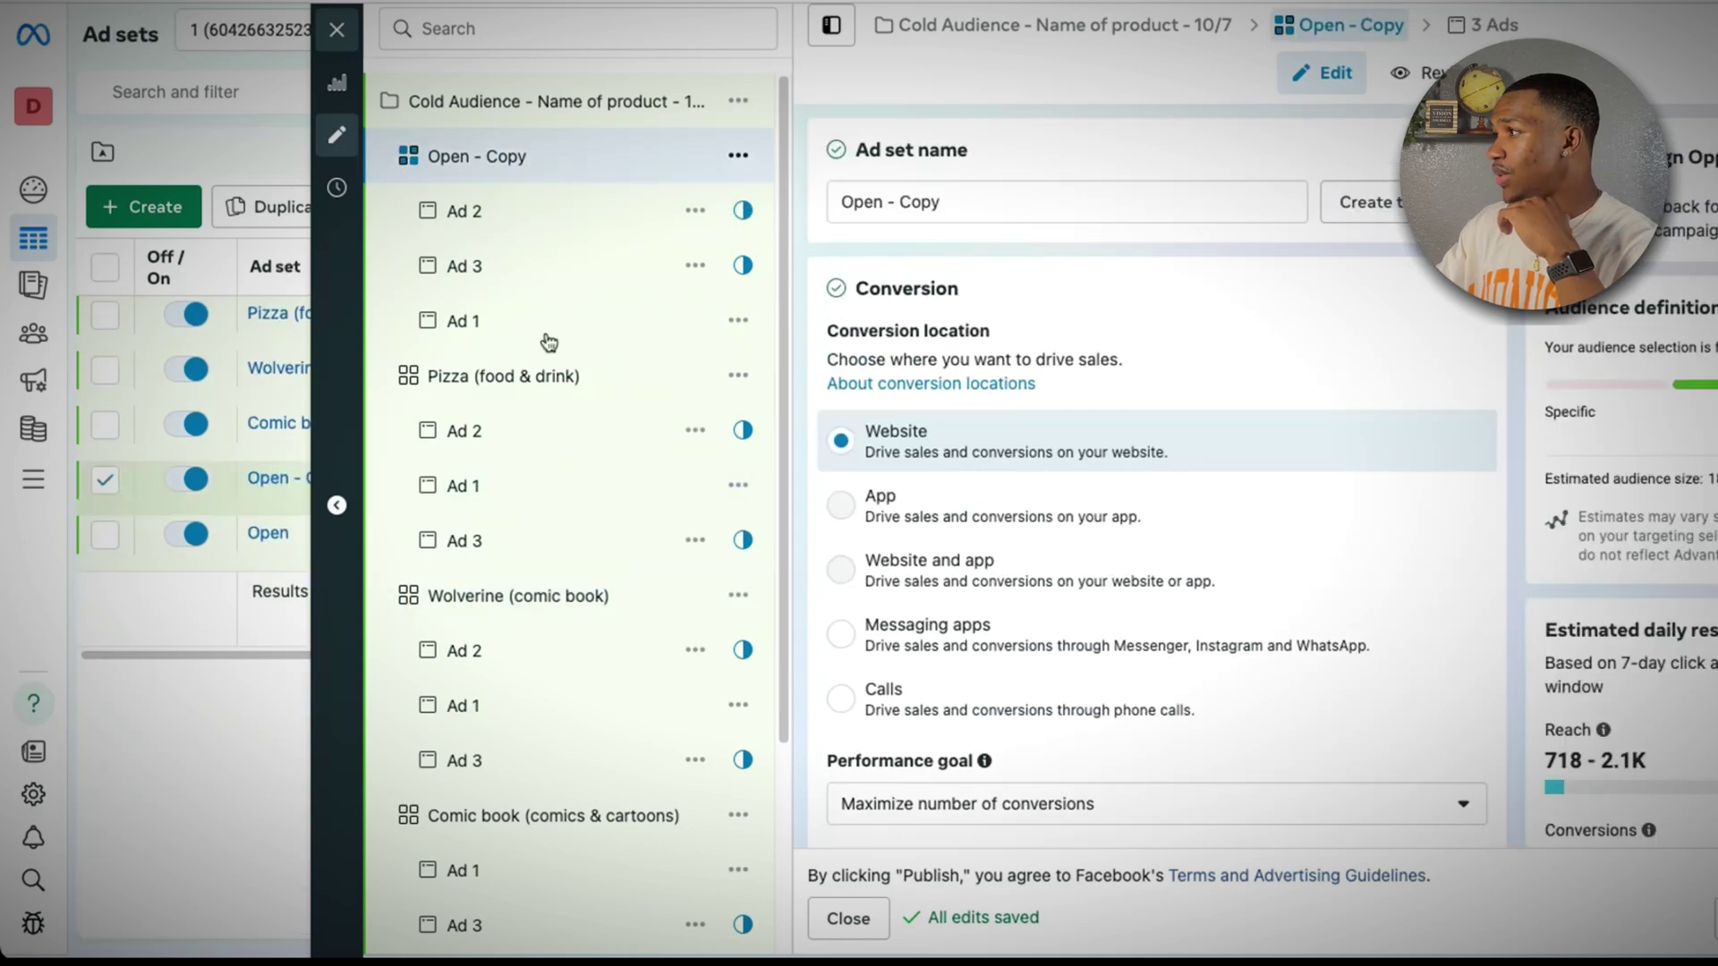
click(532, 394)
scroll(1181, 582, down, 15)
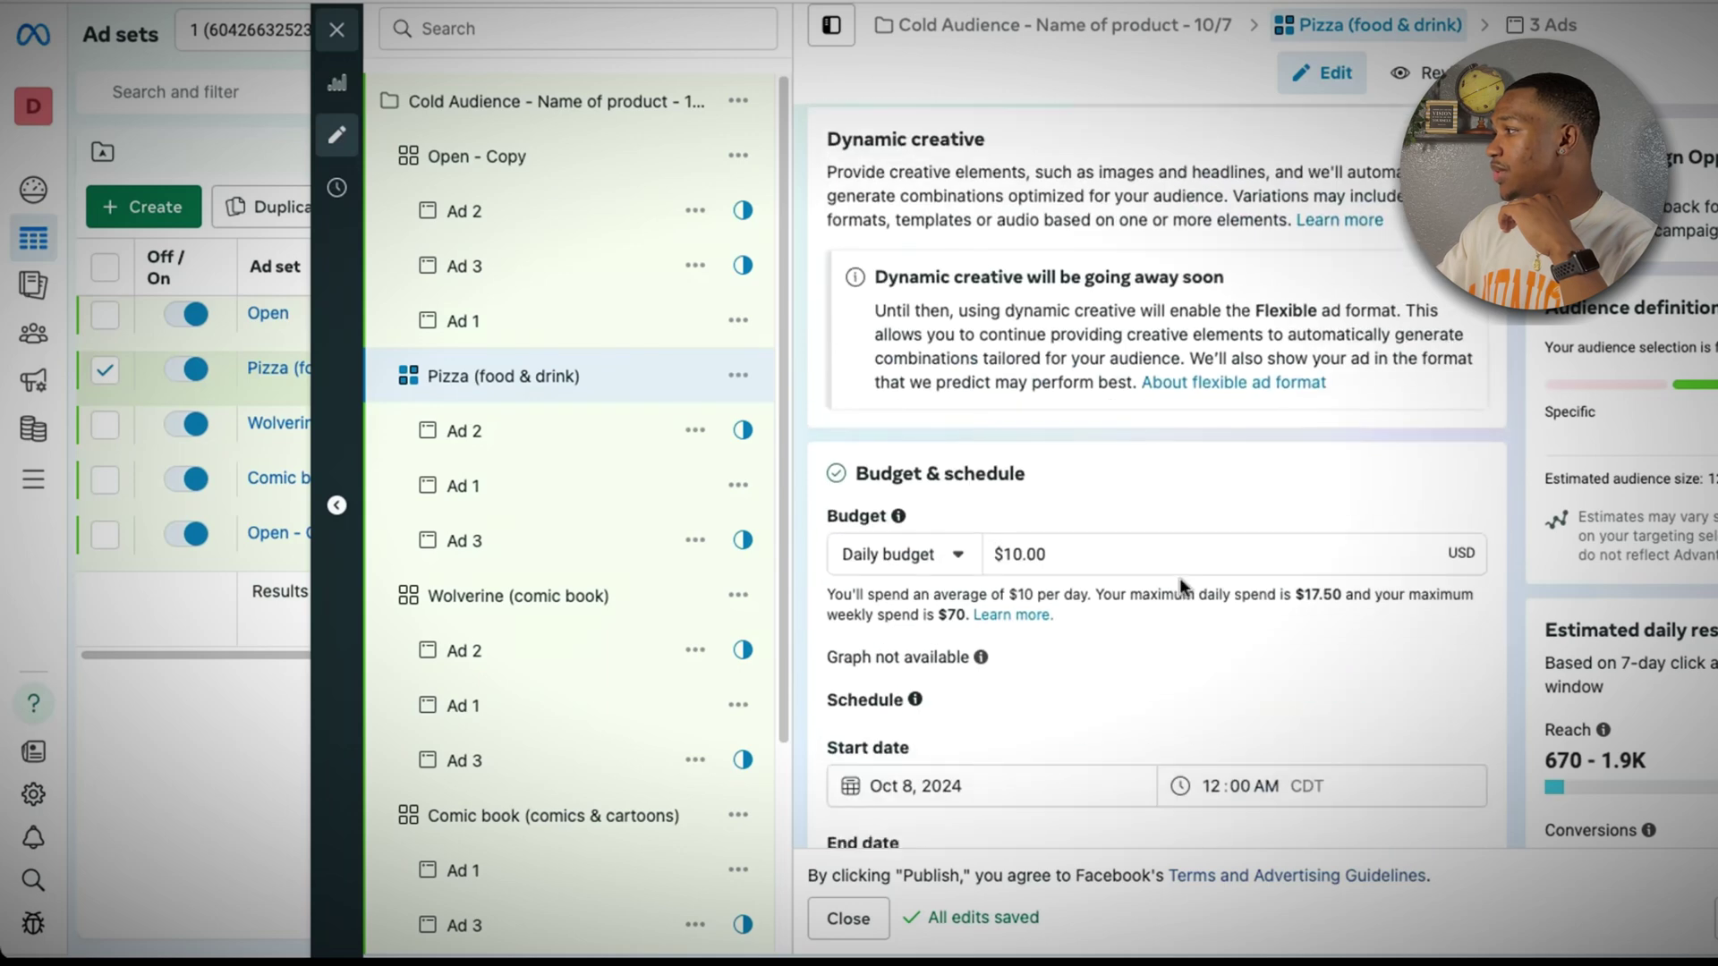
scroll(1180, 588, down, 2)
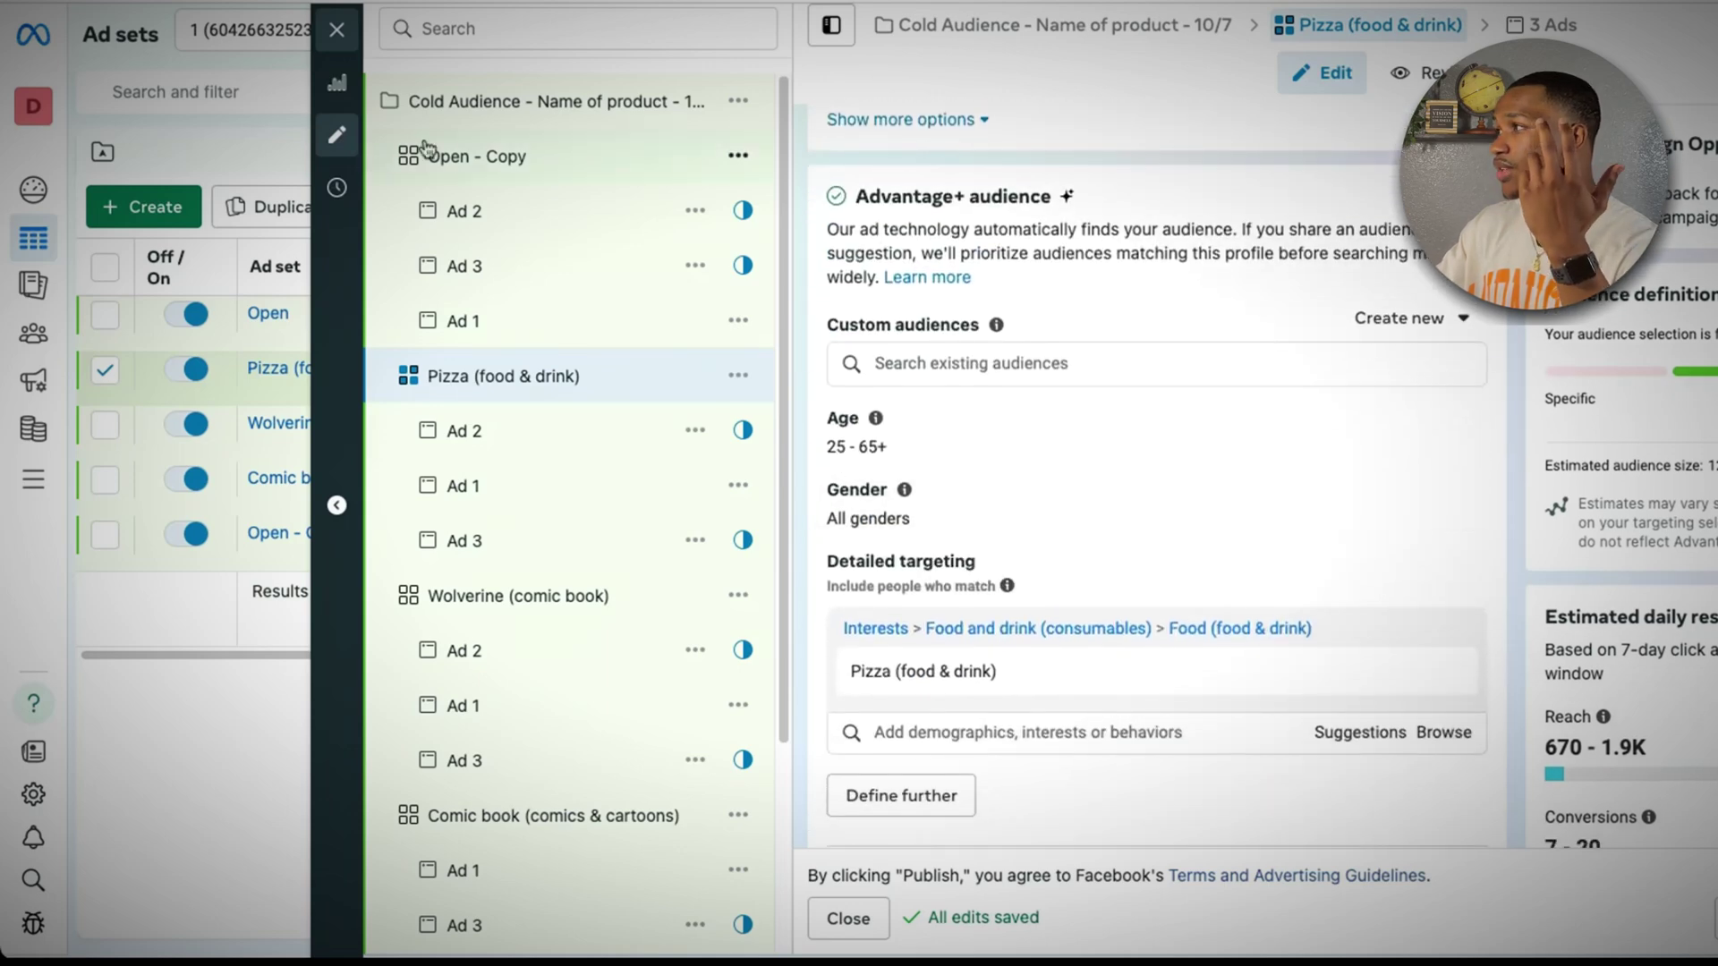
- Reopen the Open - Copy ad set and copy its National park (places) interest name
click(448, 152)
drag(1027, 677, 843, 678)
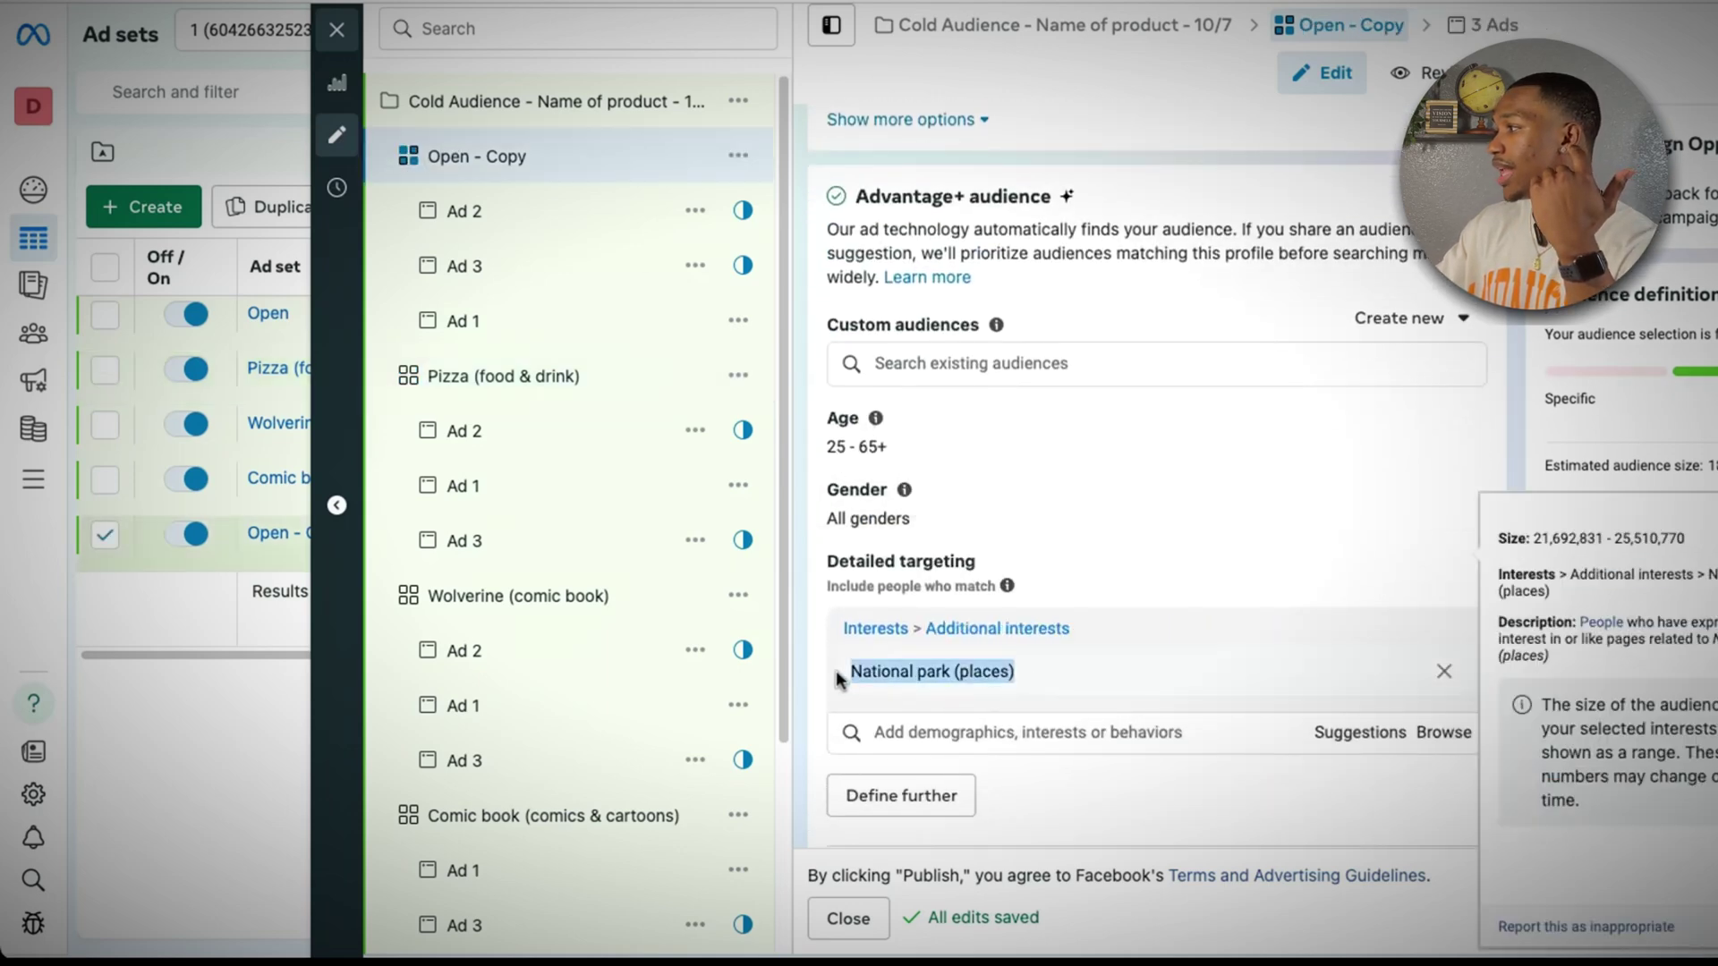
right_click(872, 664)
click(908, 716)
- Try to replace the Open - Copy ad set's name with the copied interest name
click(568, 155)
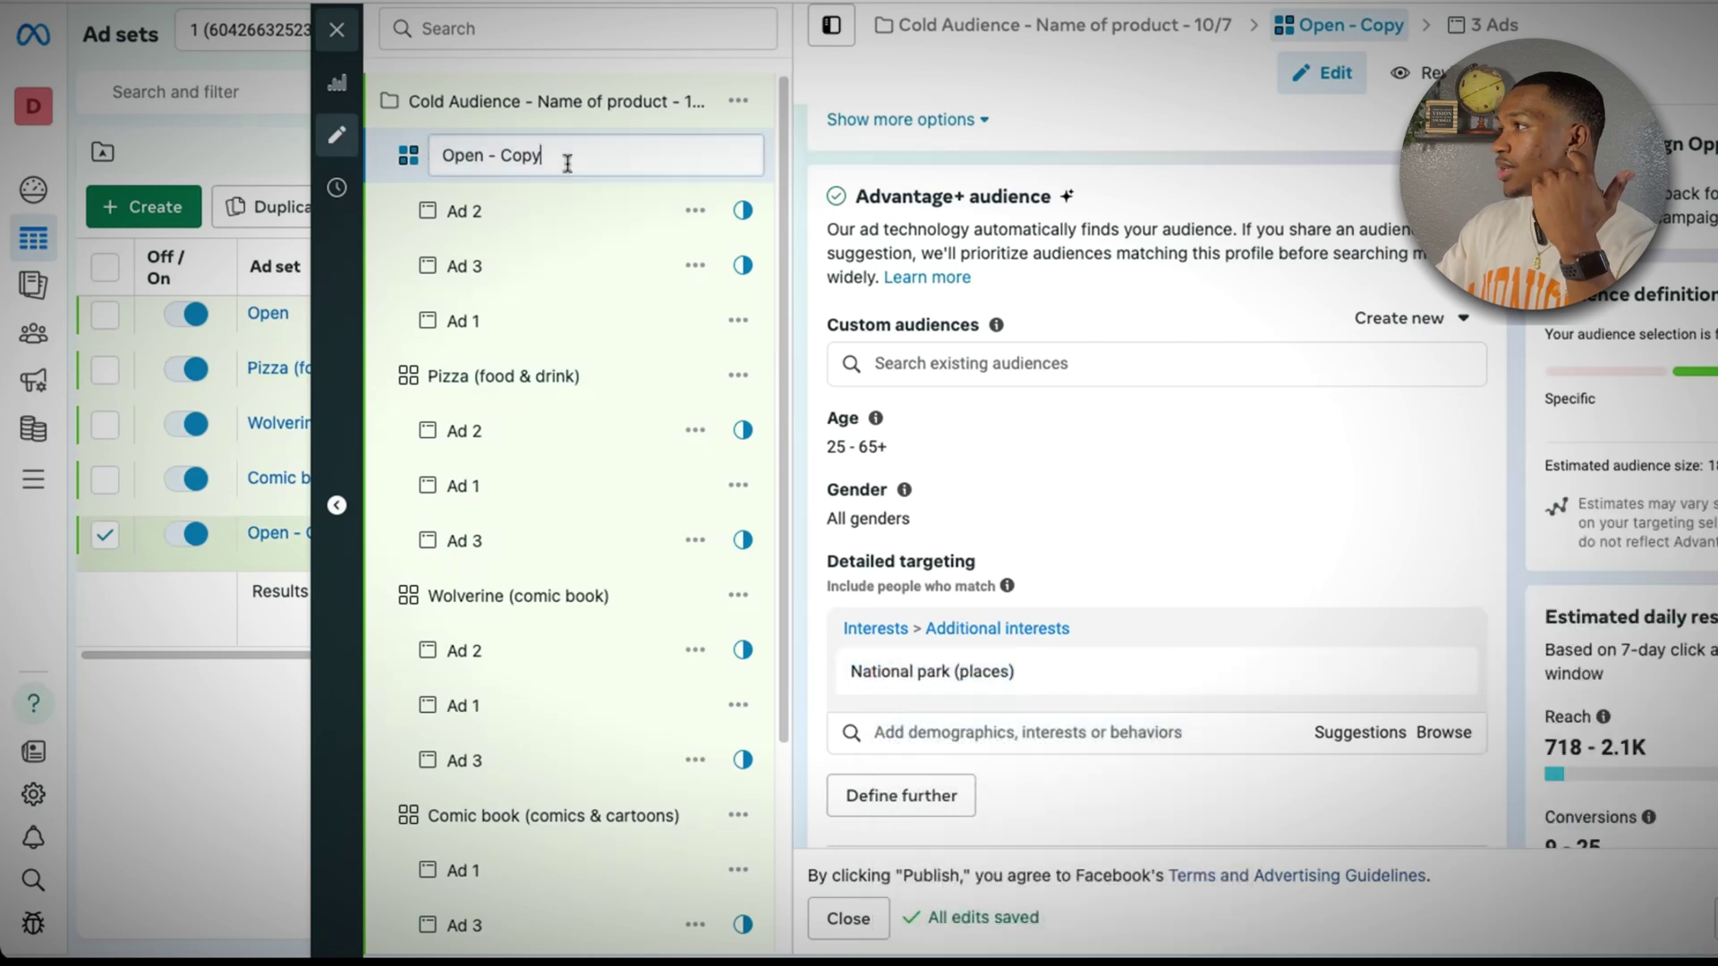
drag(568, 156, 442, 158)
right_click(480, 165)
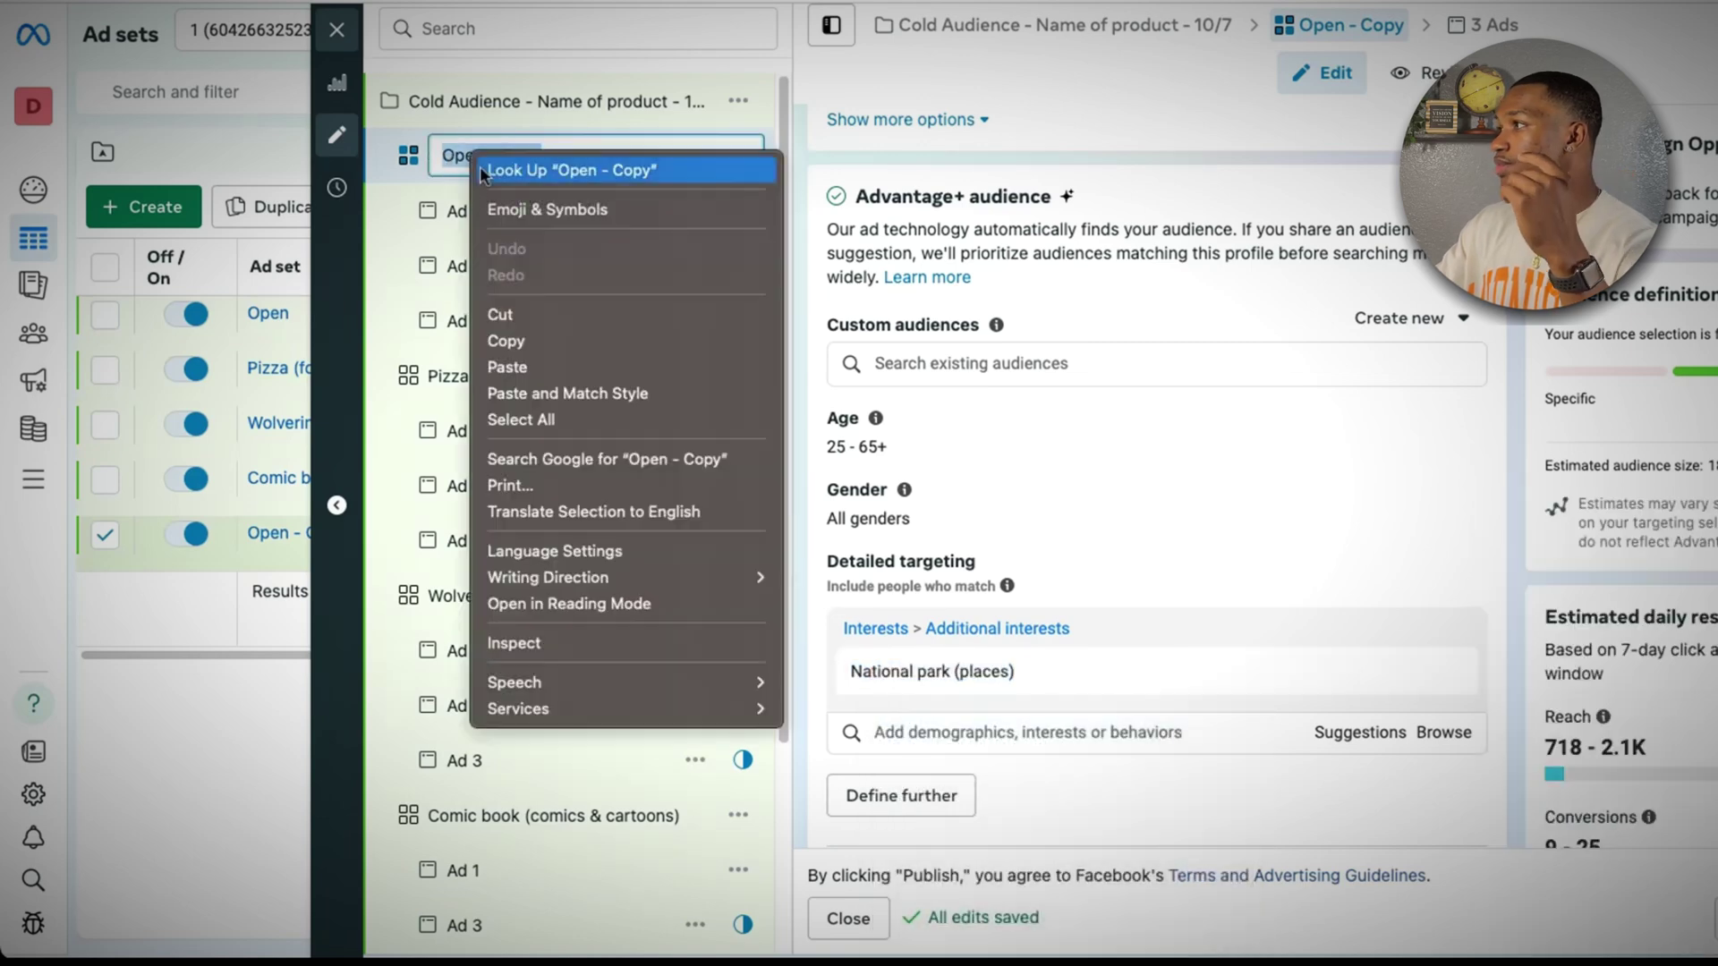
click(568, 362)
scroll(608, 666, down, 2)
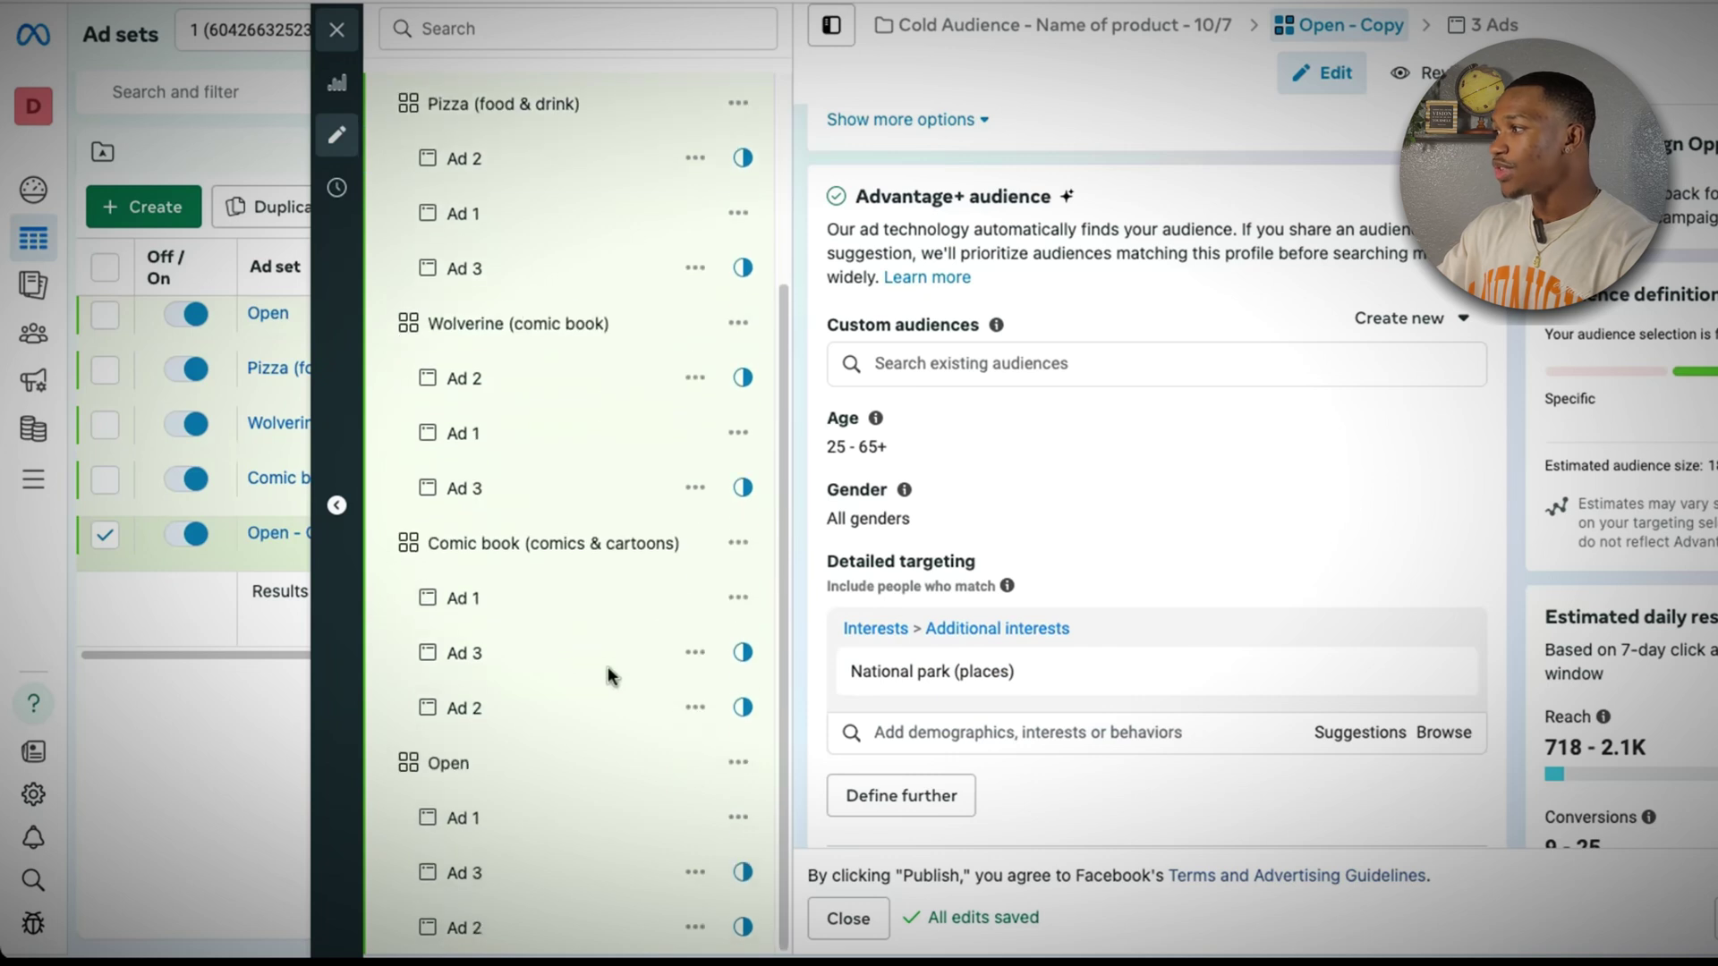
key(ctrl+z)
click(1199, 131)
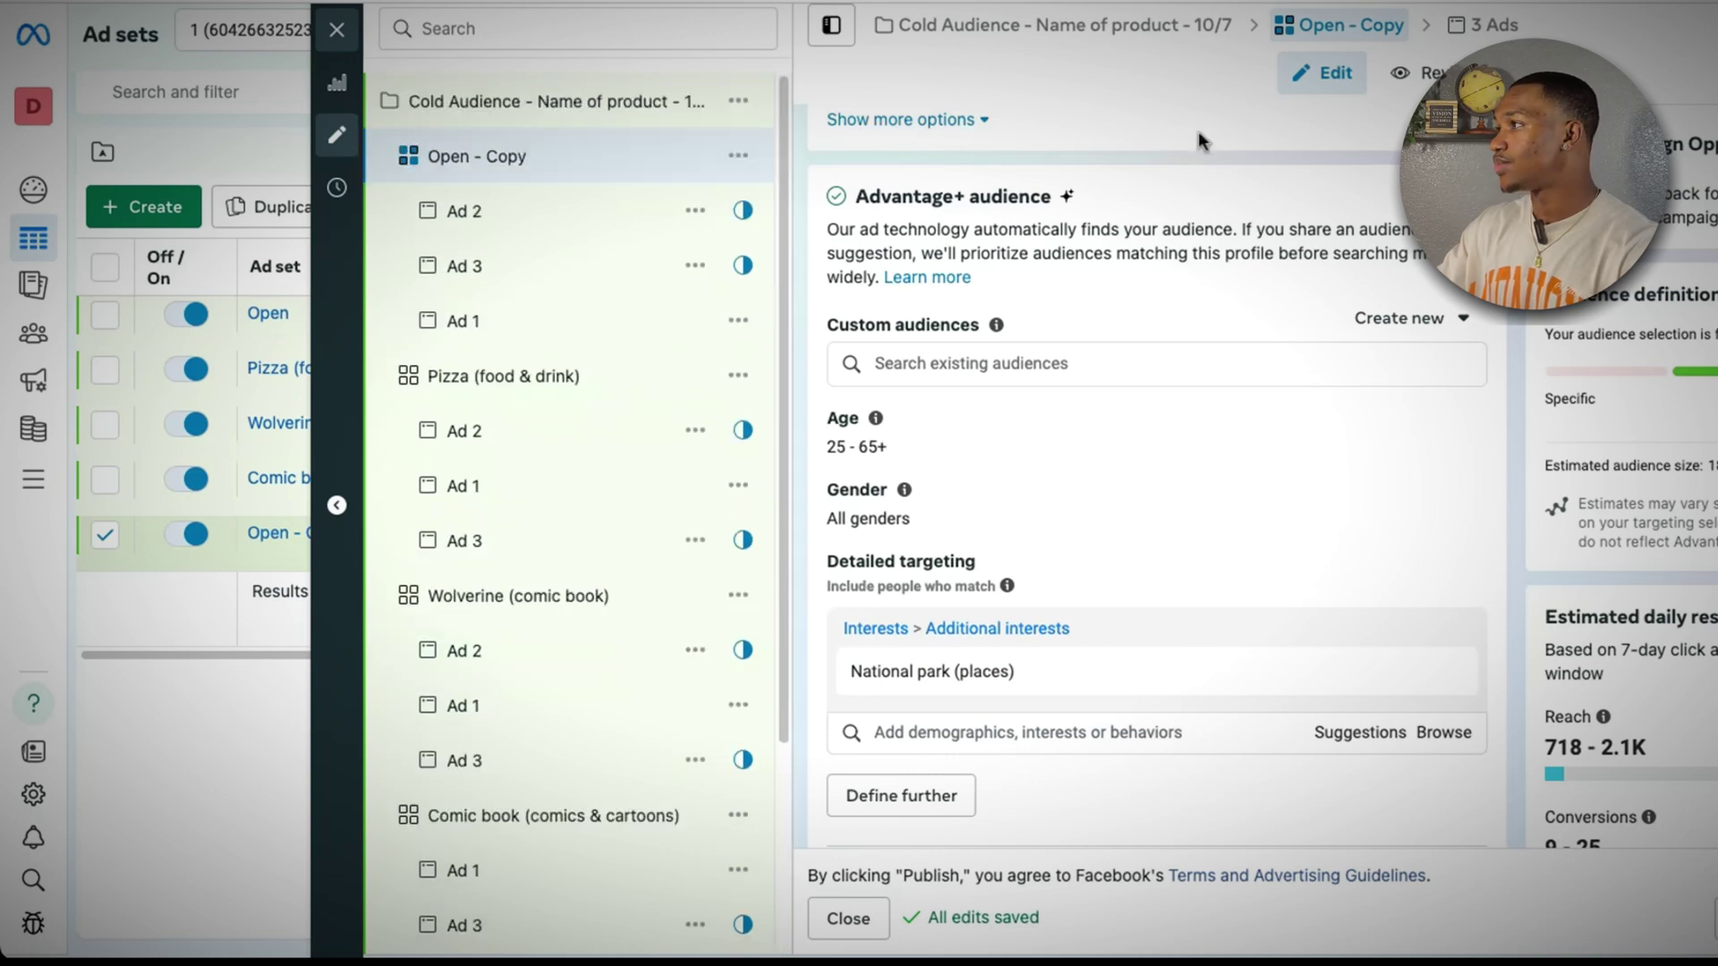
- Rename the selected Open - Copy ad set as National park (places) and commit the new name
click(560, 154)
key(ctrl+a)
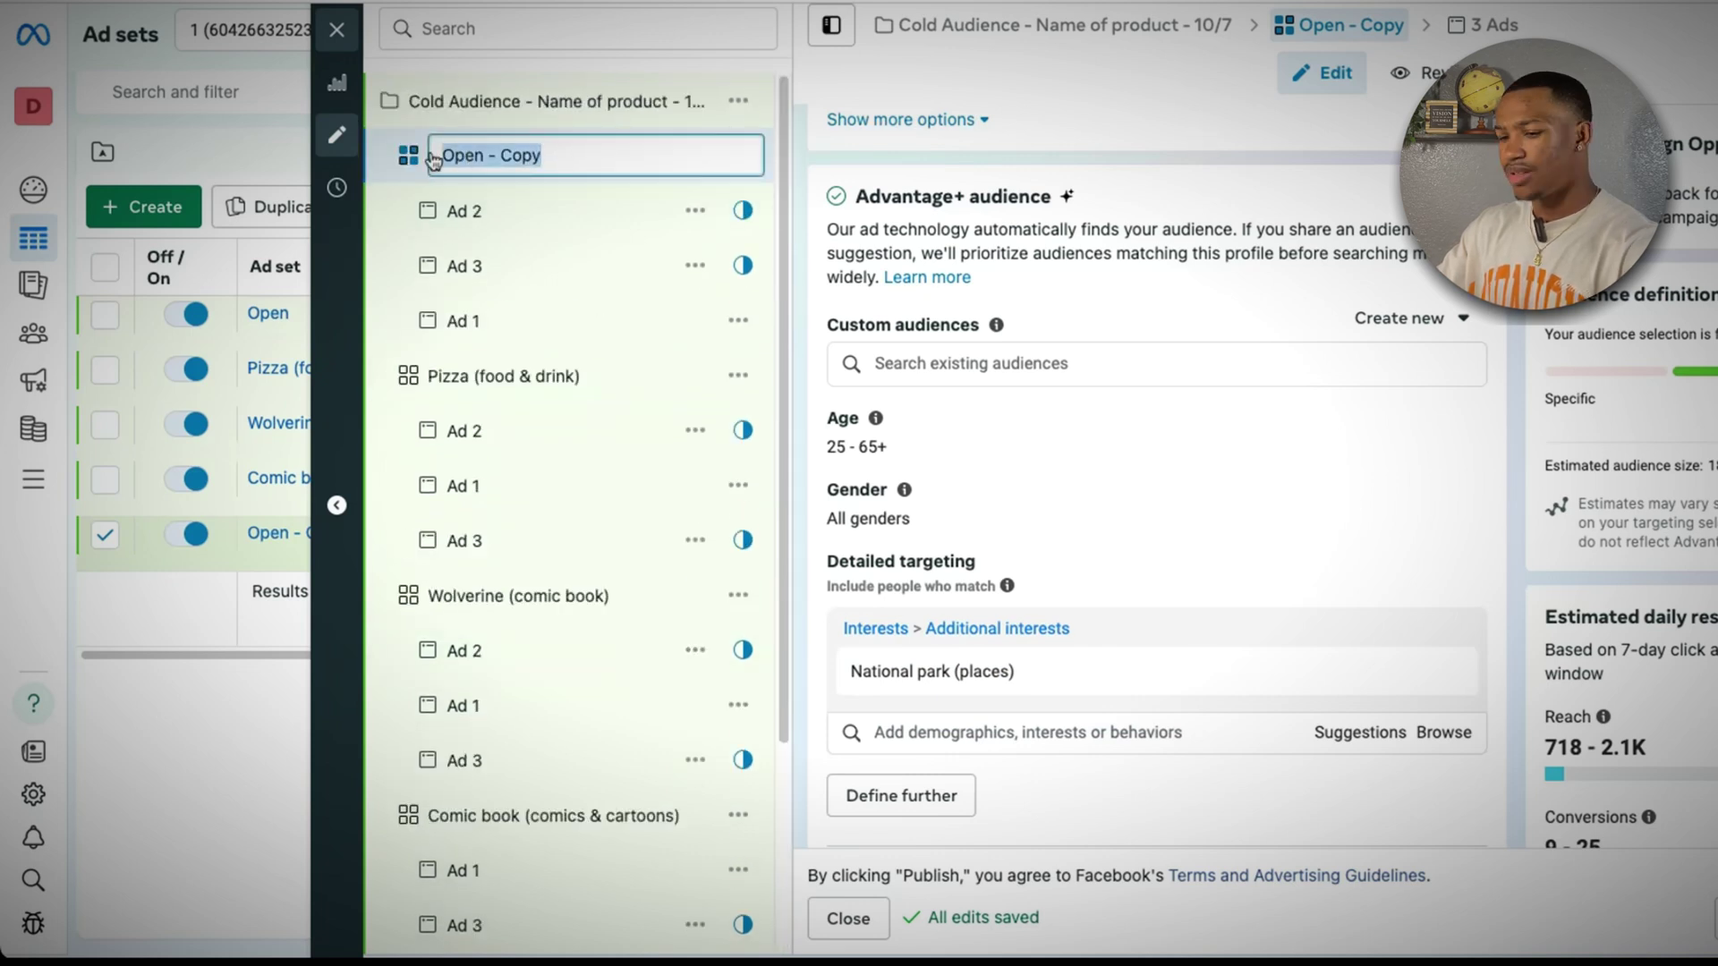
key(ctrl+v)
click(1033, 79)
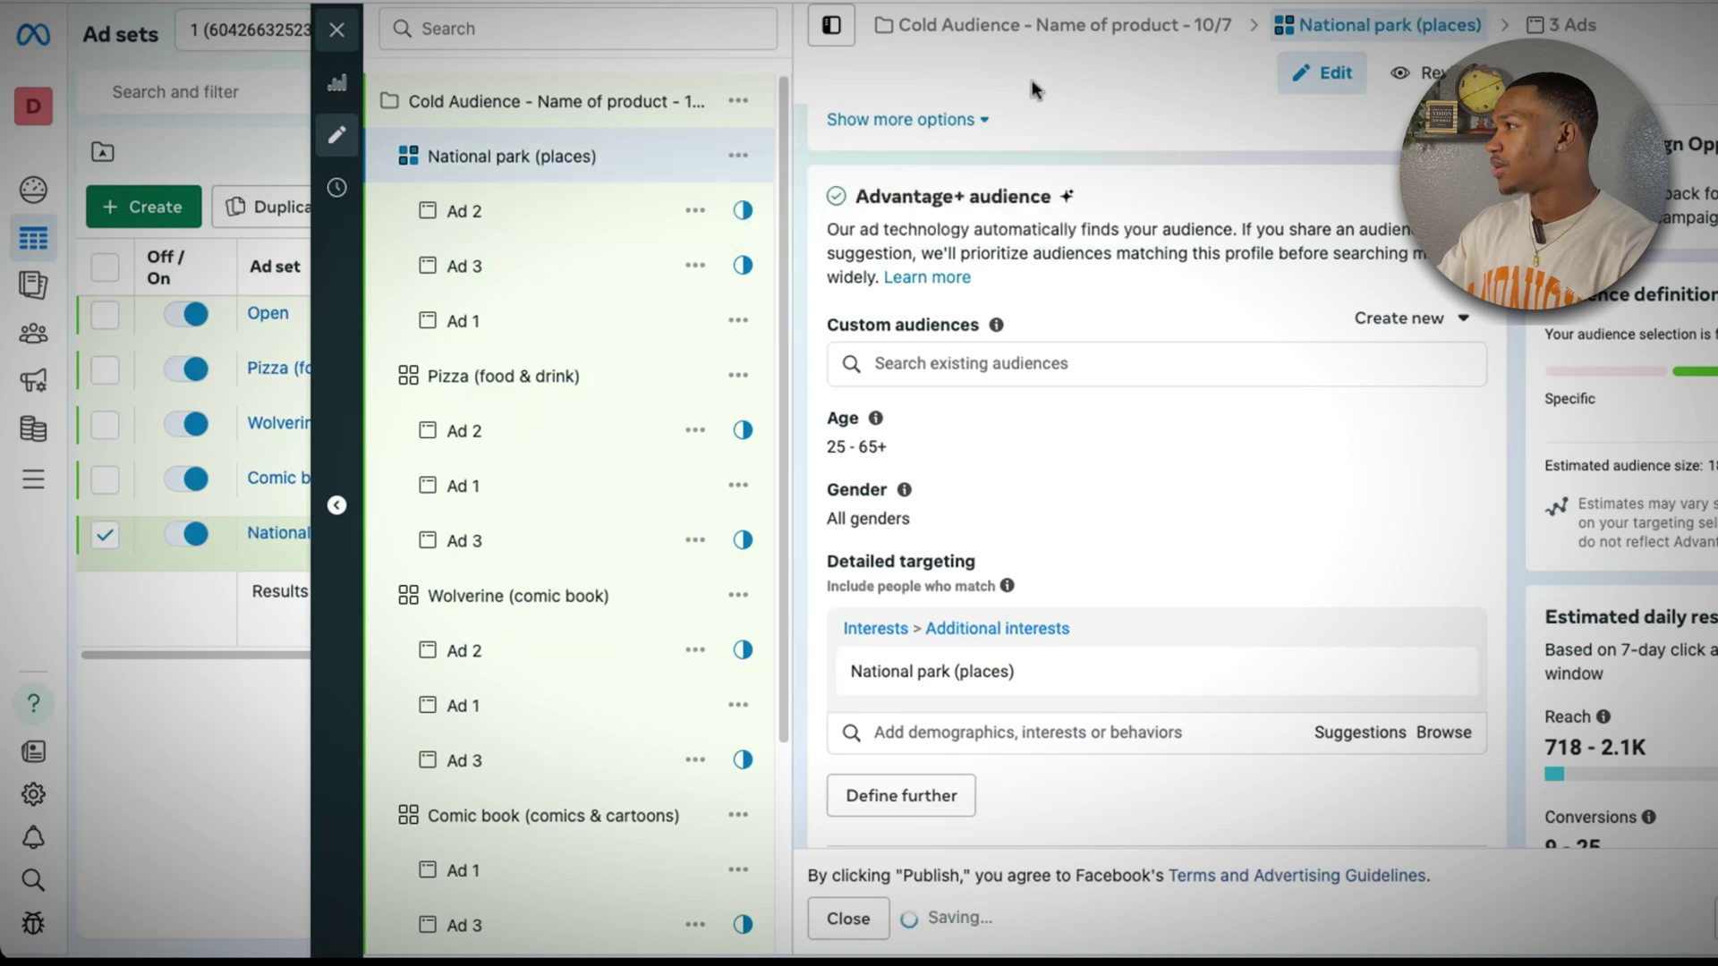
scroll(483, 698, down, 3)
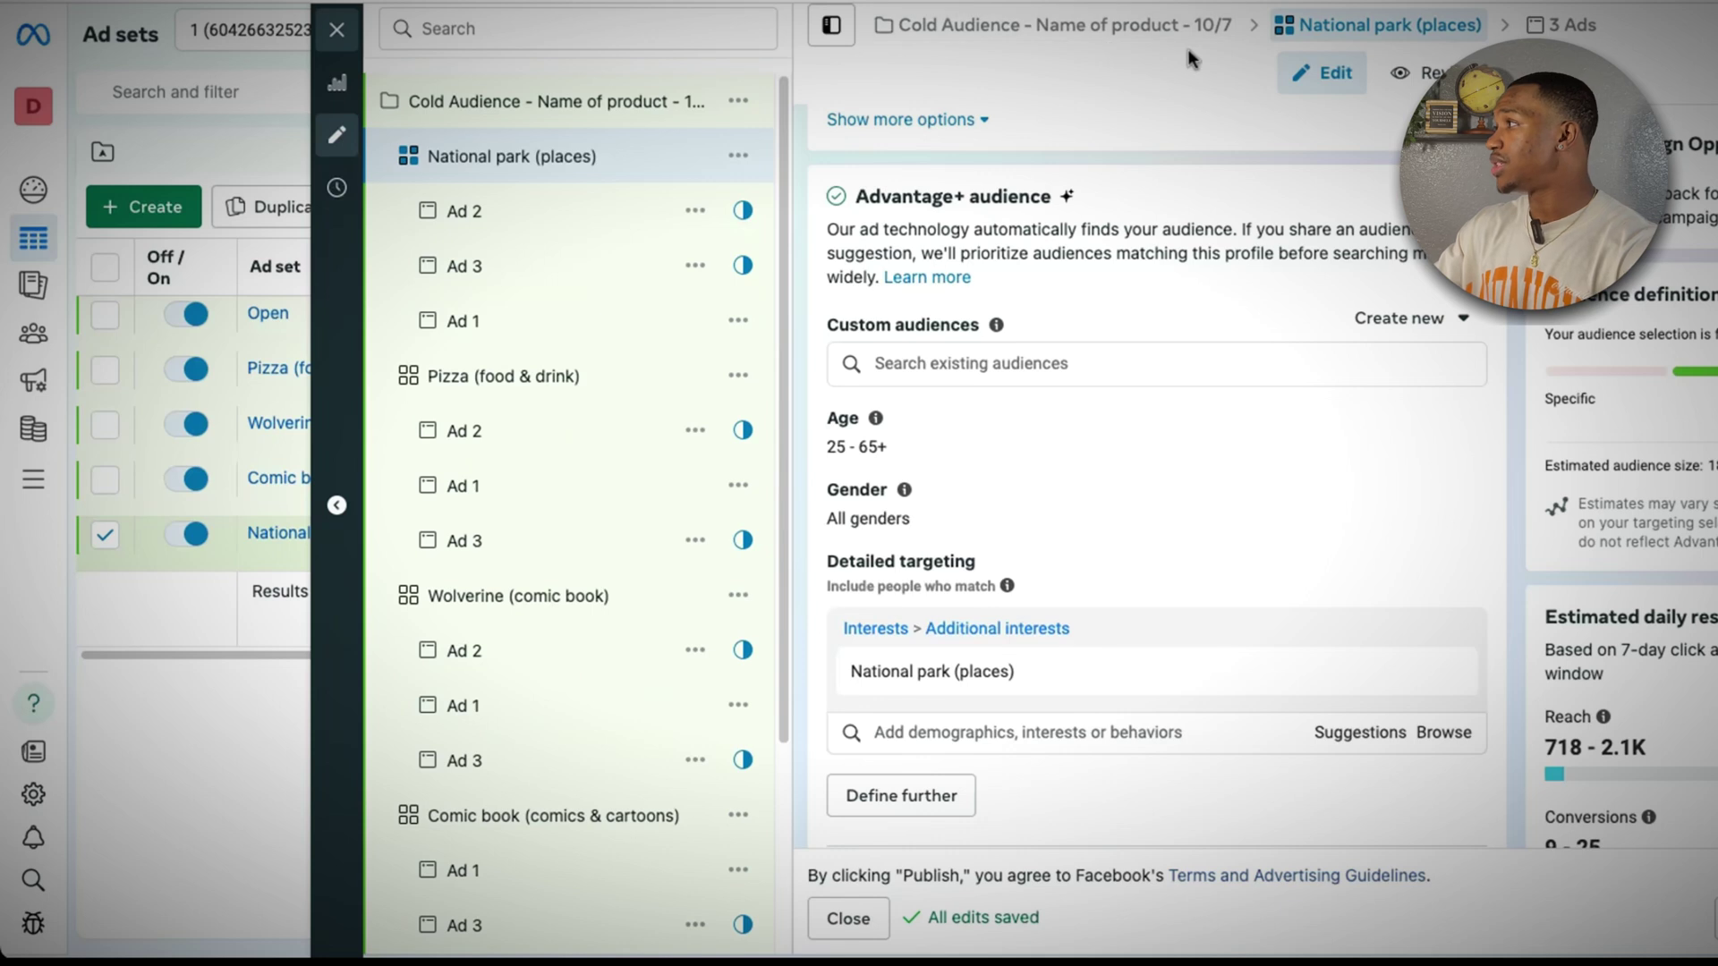
- Open the campaign's settings and rename the campaign as Cold Audience - Deadpool Mask - 10/7
click(1065, 25)
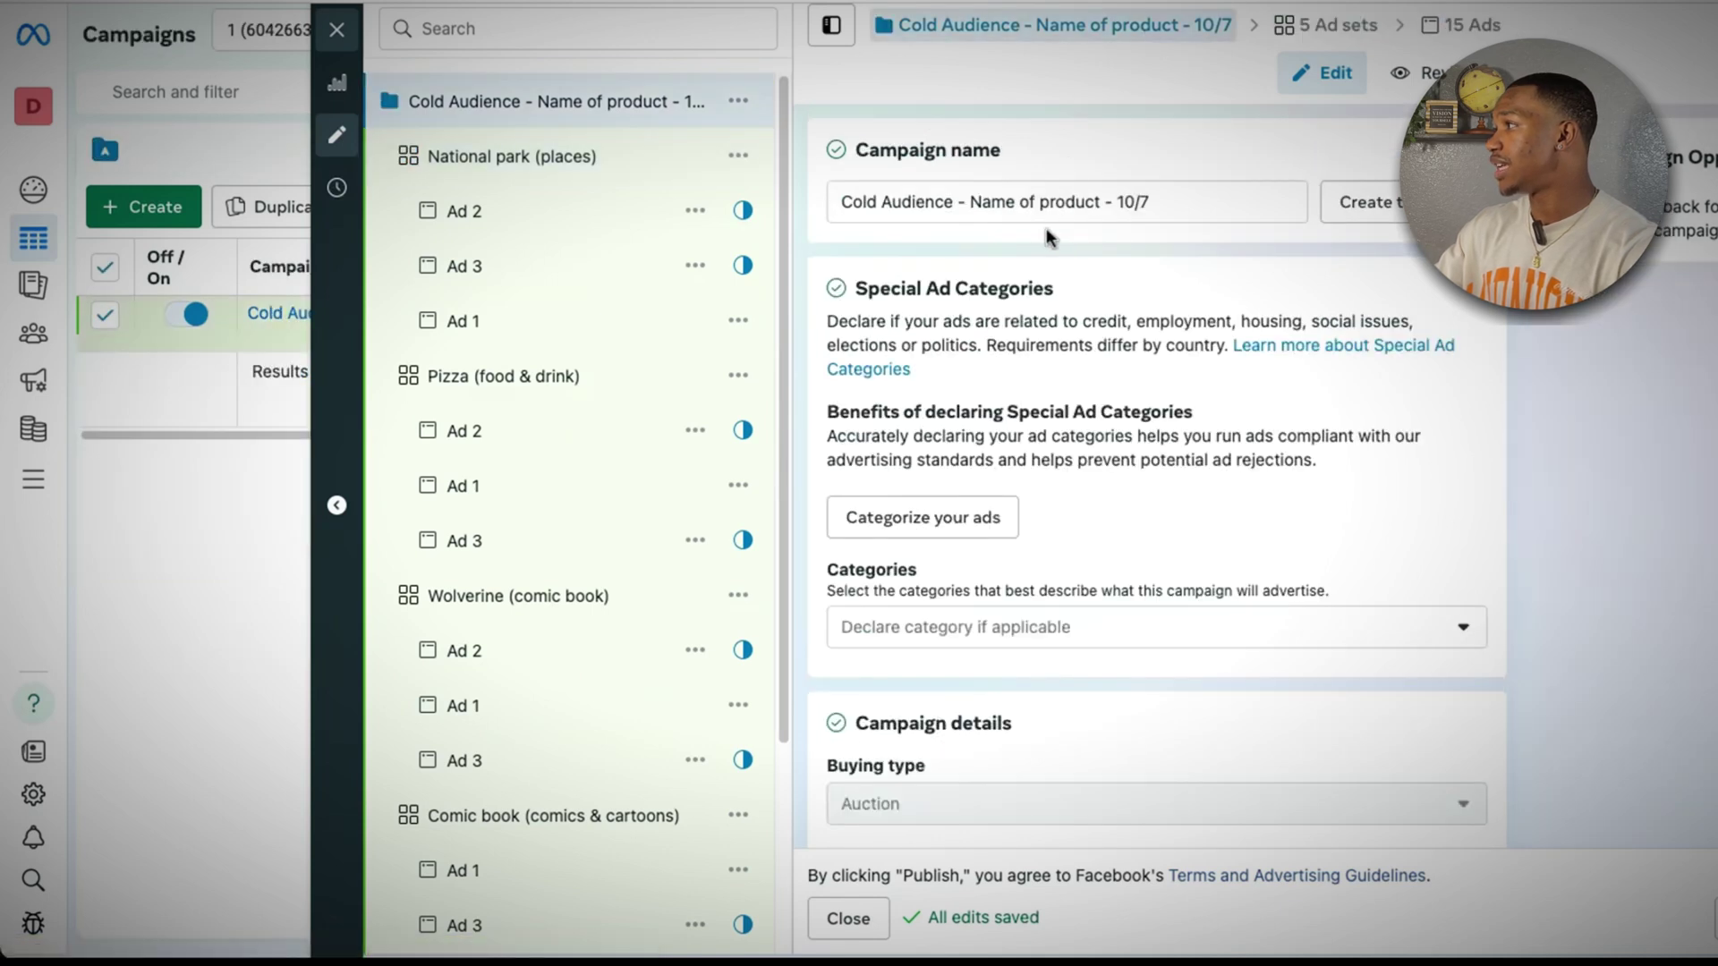
double_click(976, 203)
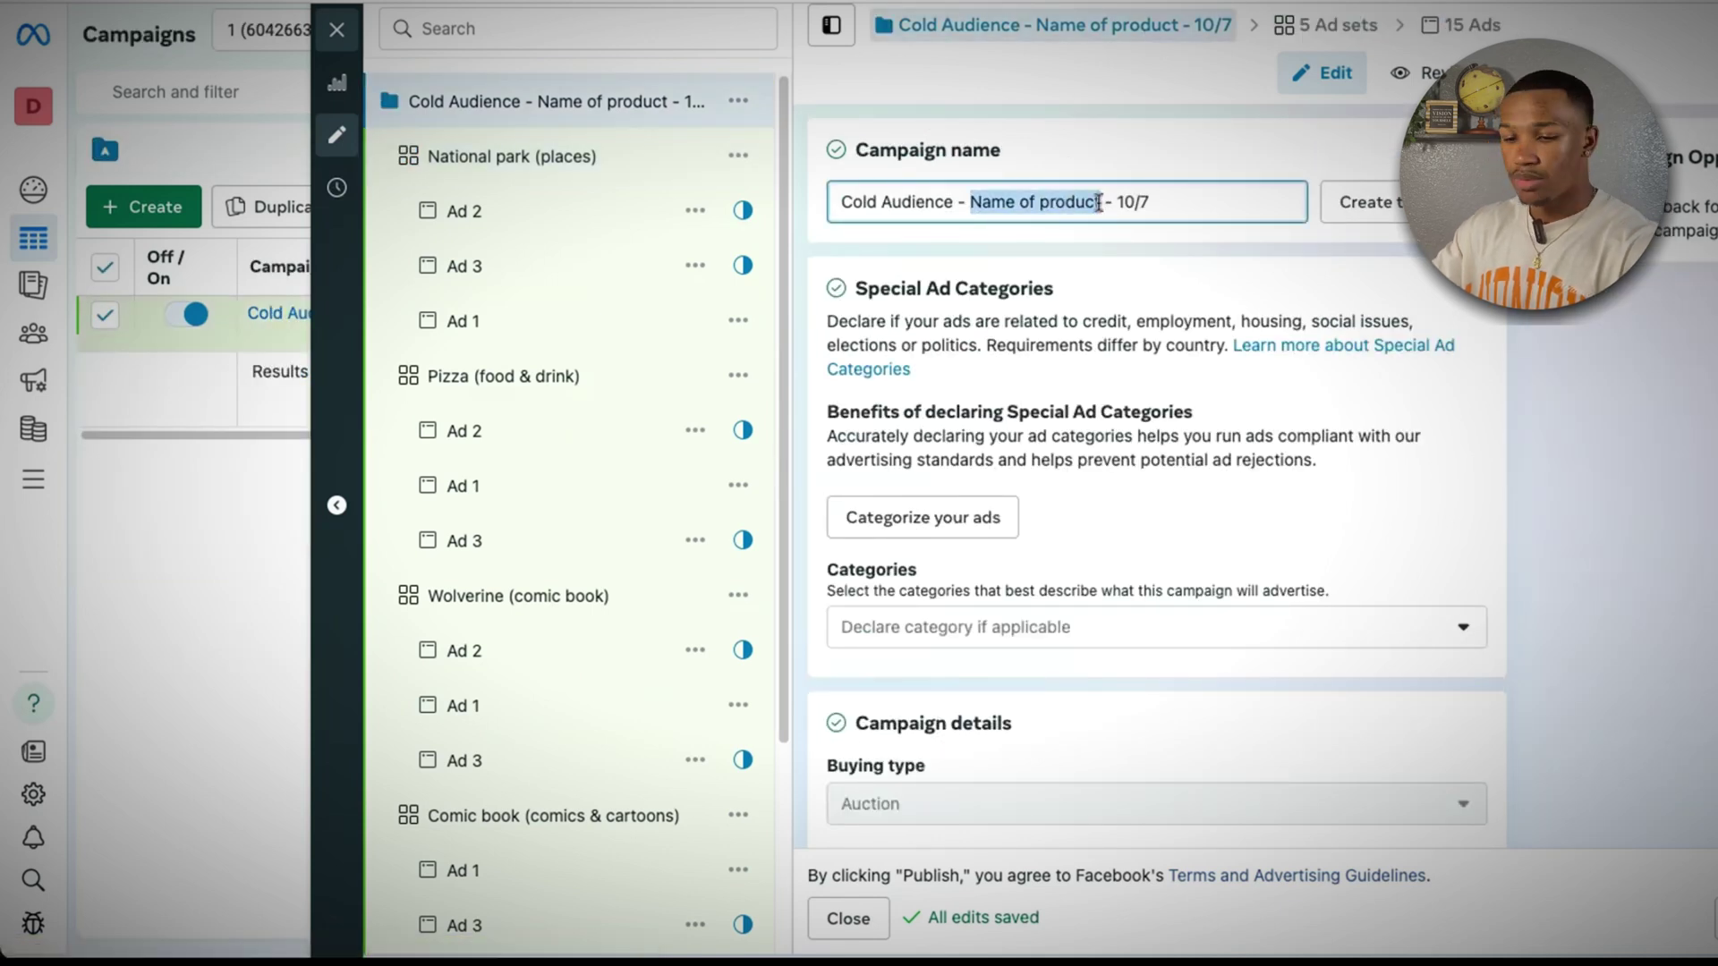
text(Deadpool)
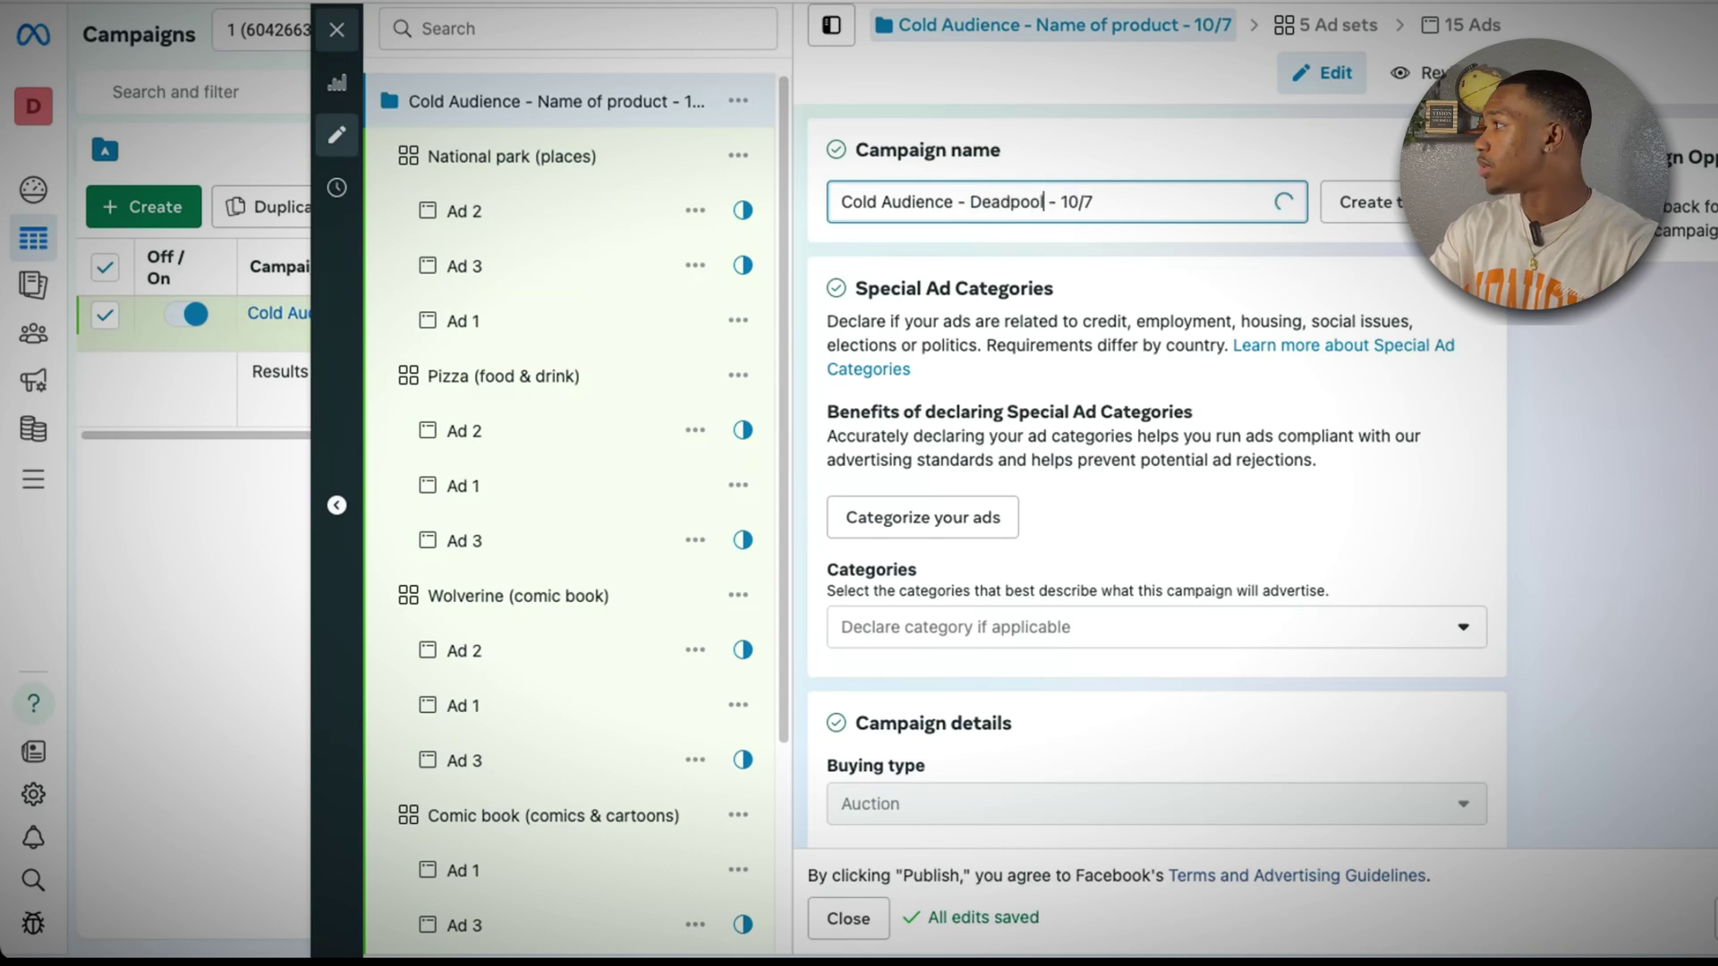
text( Mas )
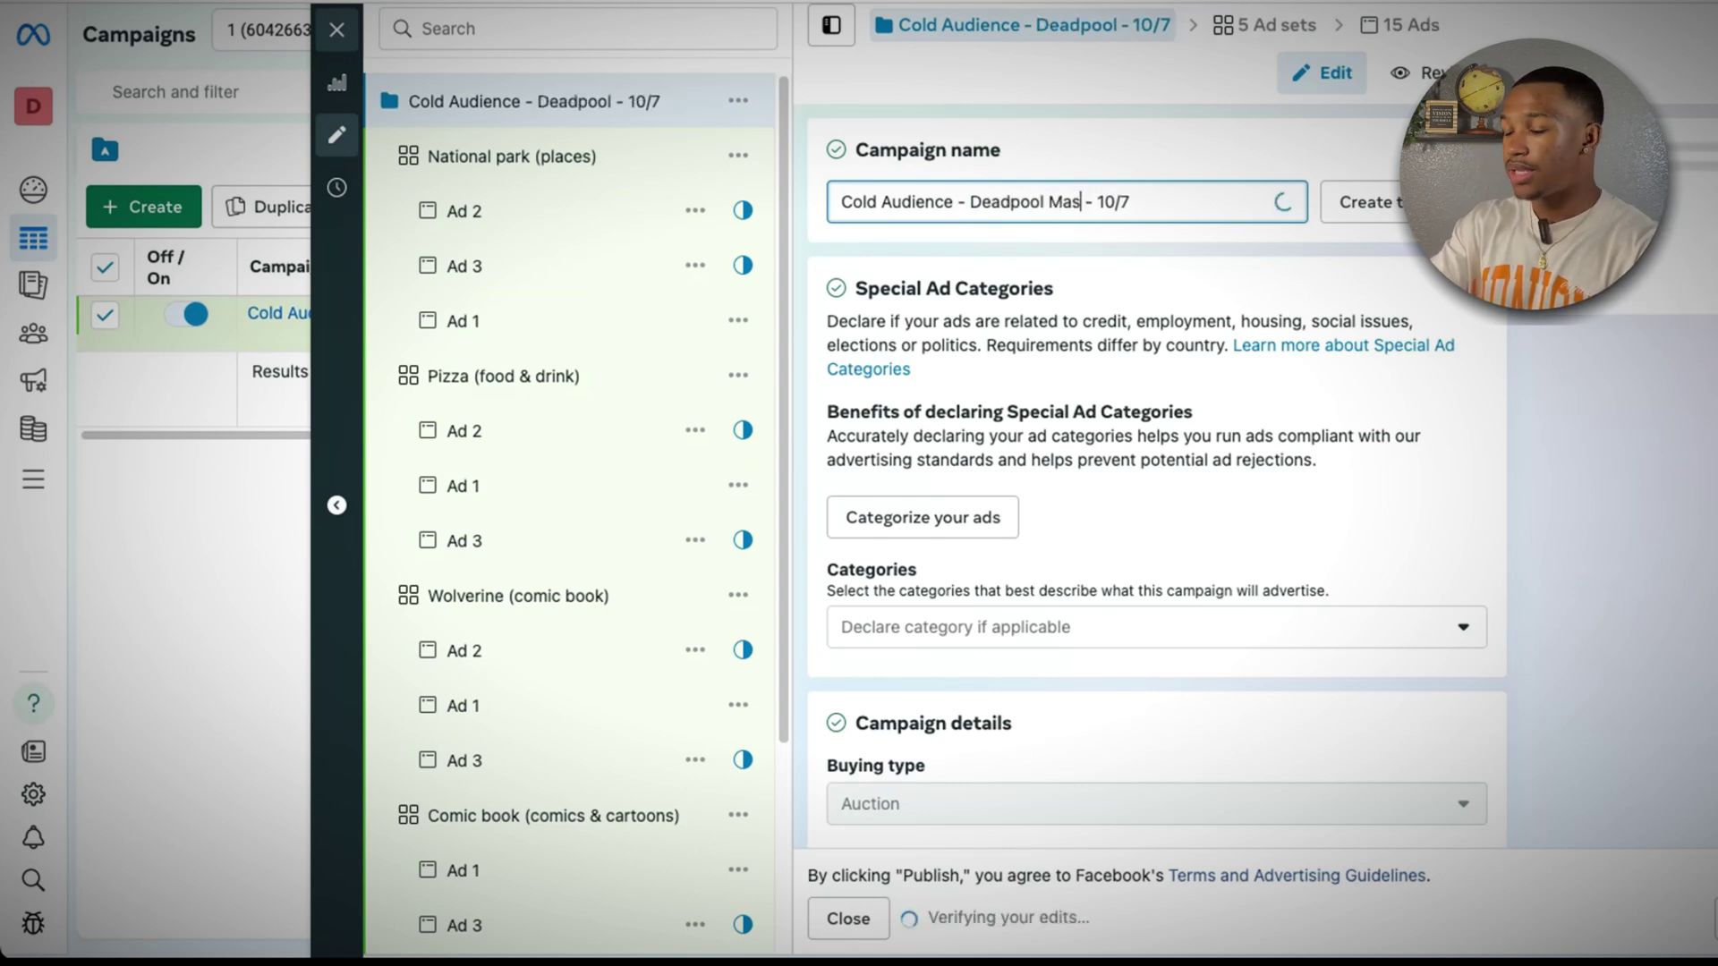
text(k)
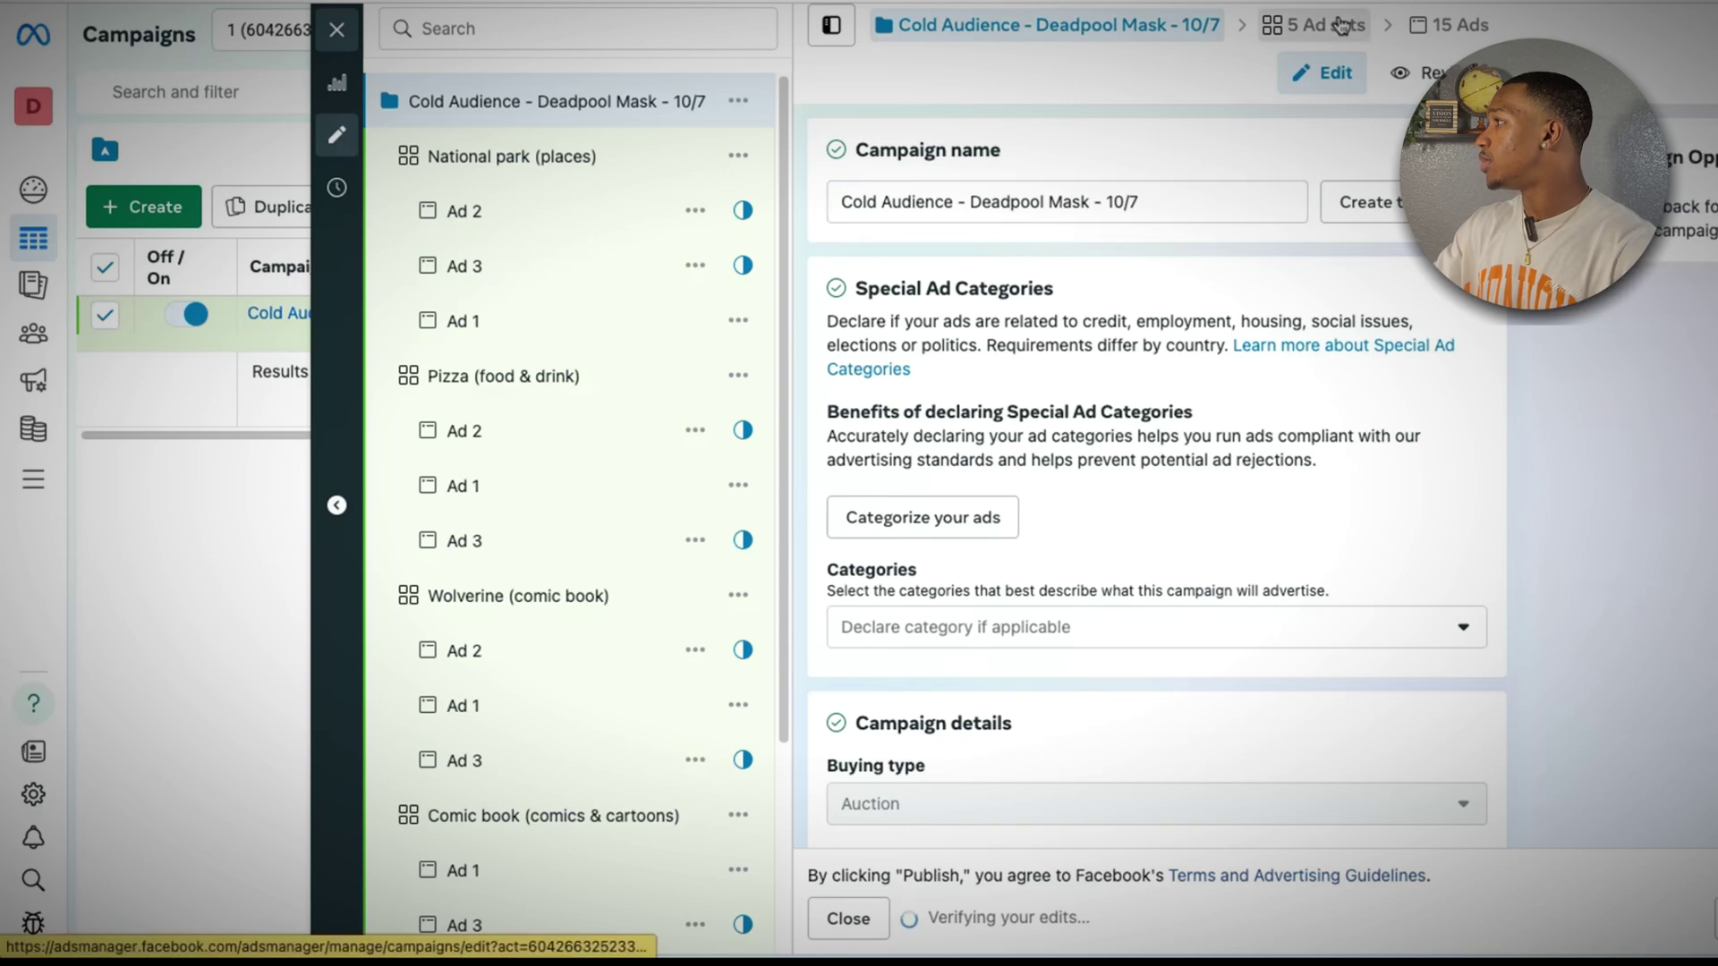
- Open all five ad sets together, review their shared settings, and close the editor
click(1340, 25)
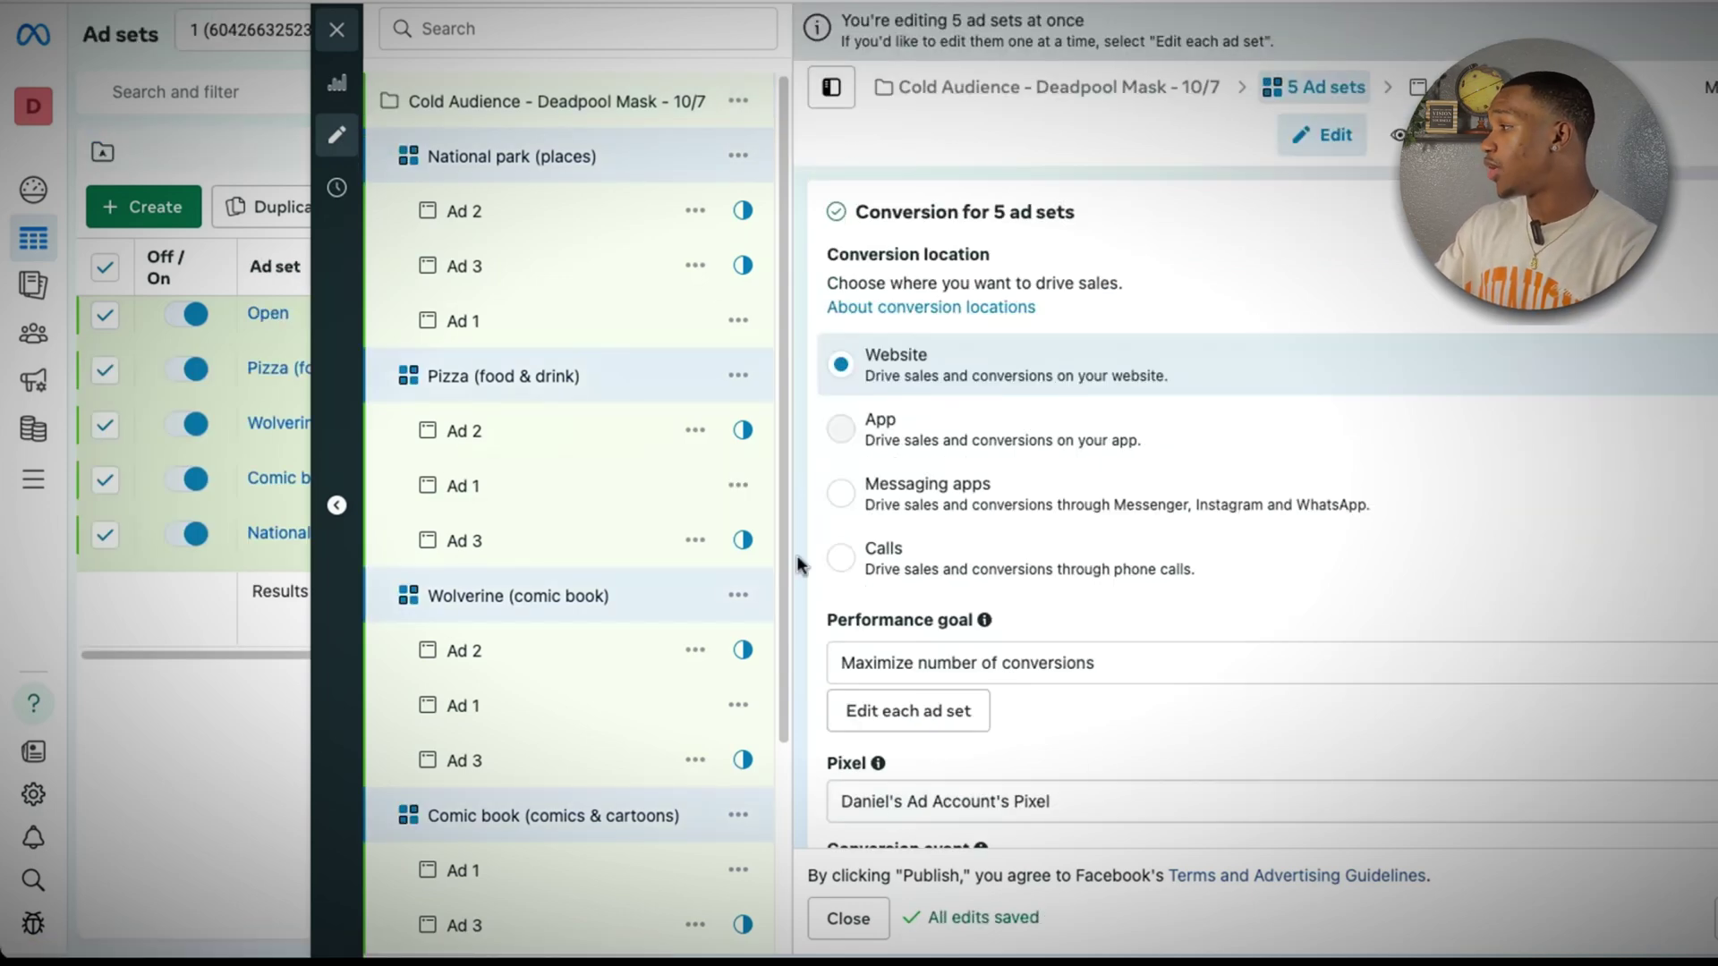
scroll(1399, 675, down, 15)
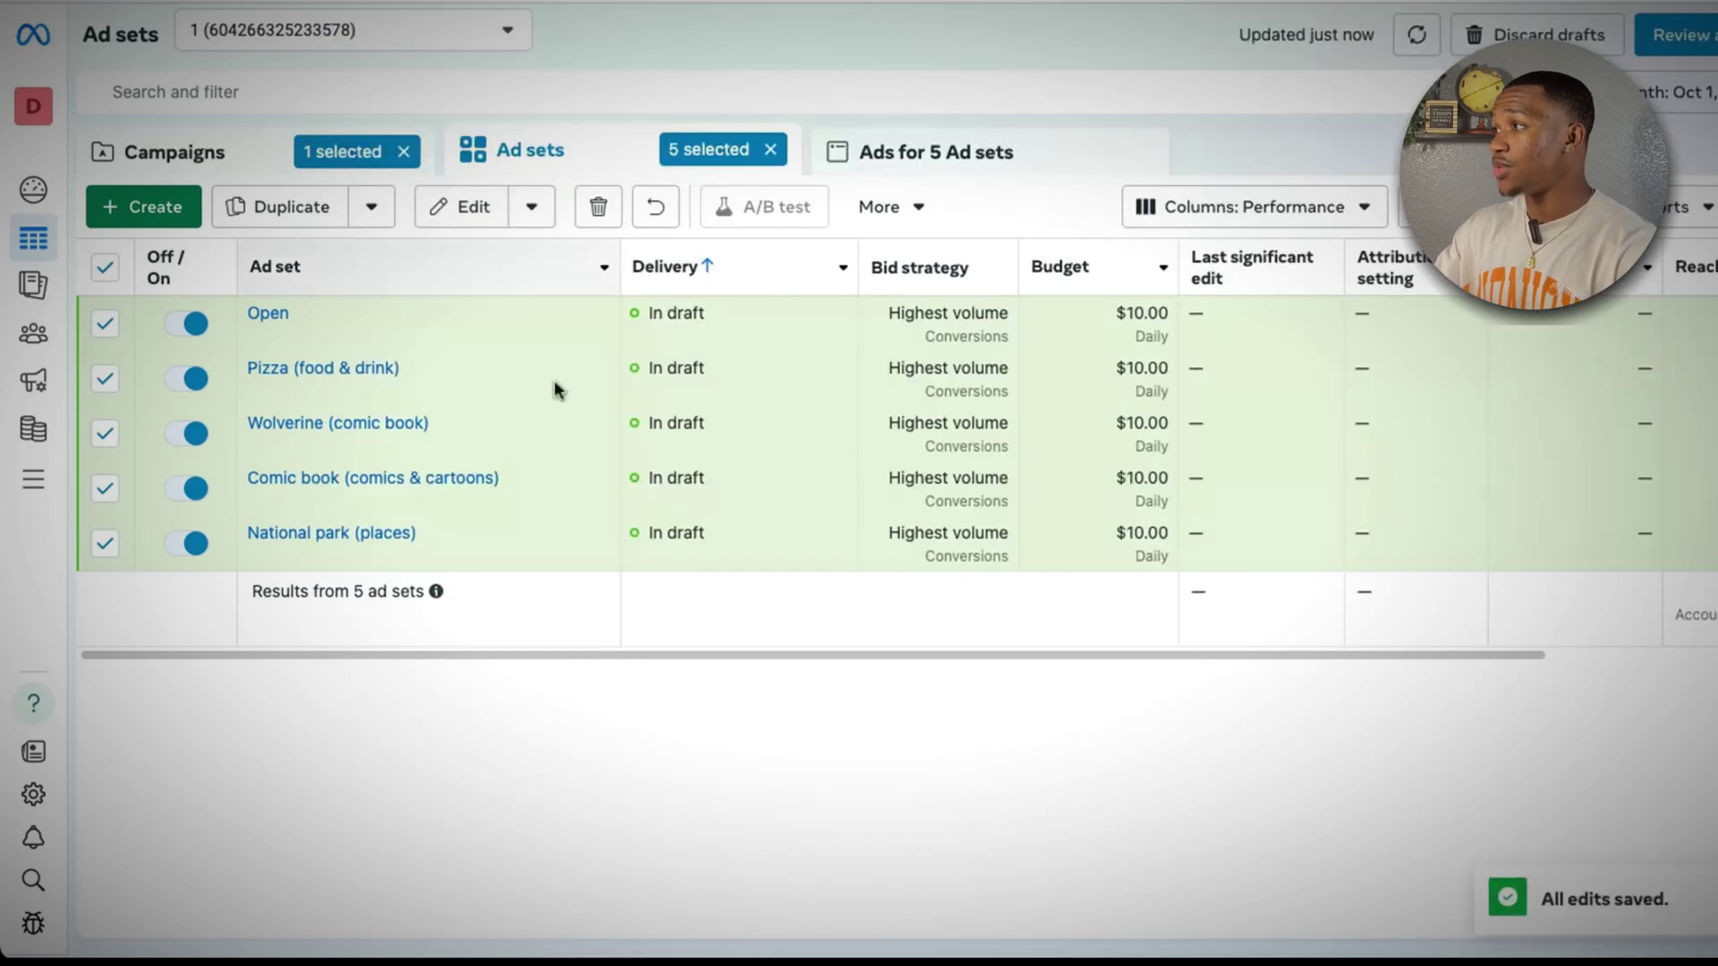
click(336, 30)
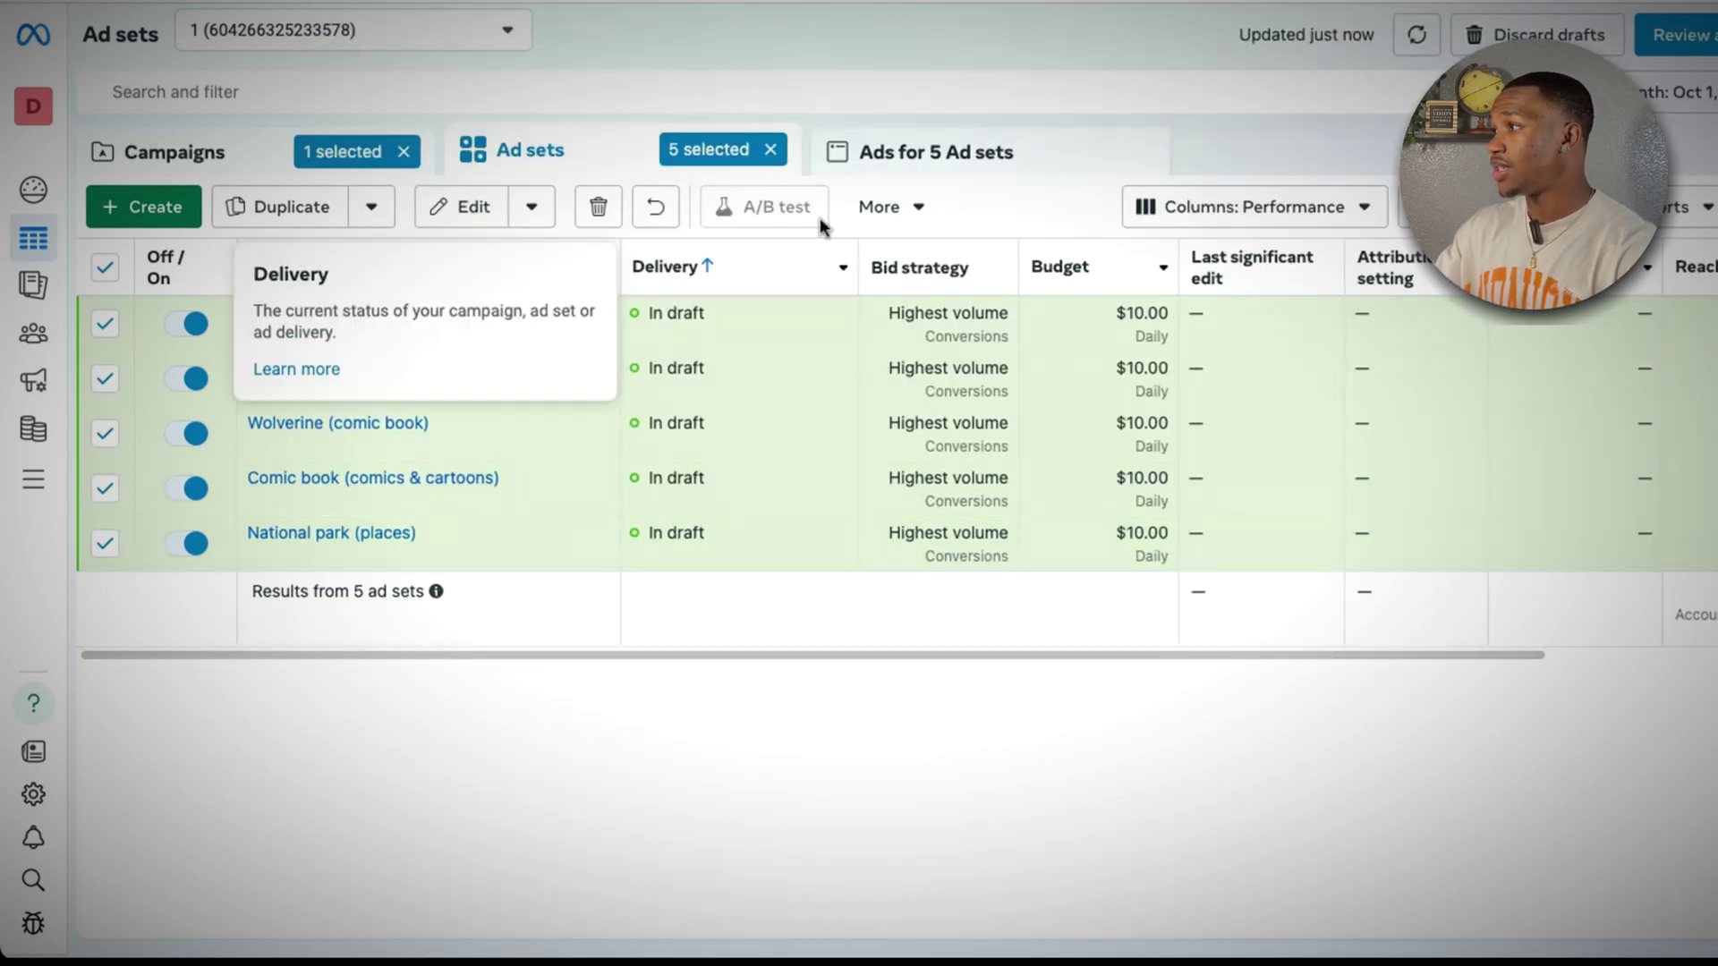
- Check the ads across all ad sets, limit the selection to the Open ad set to view its ads, and return to the ad sets
click(937, 166)
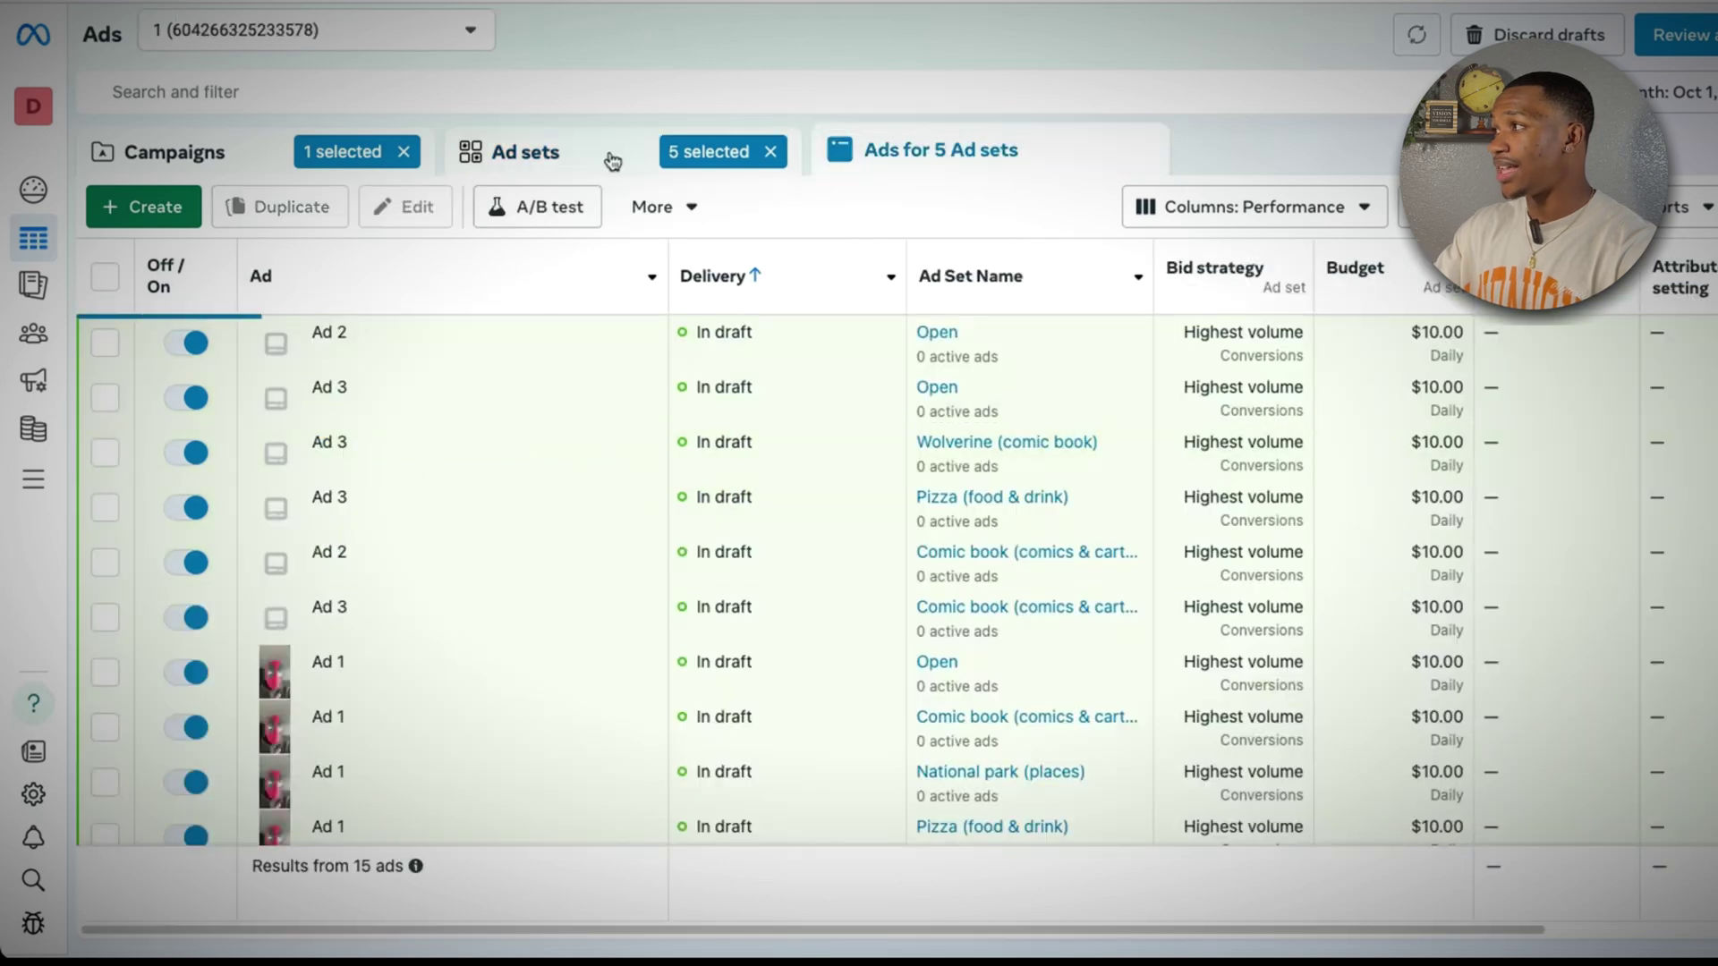
click(609, 165)
click(105, 266)
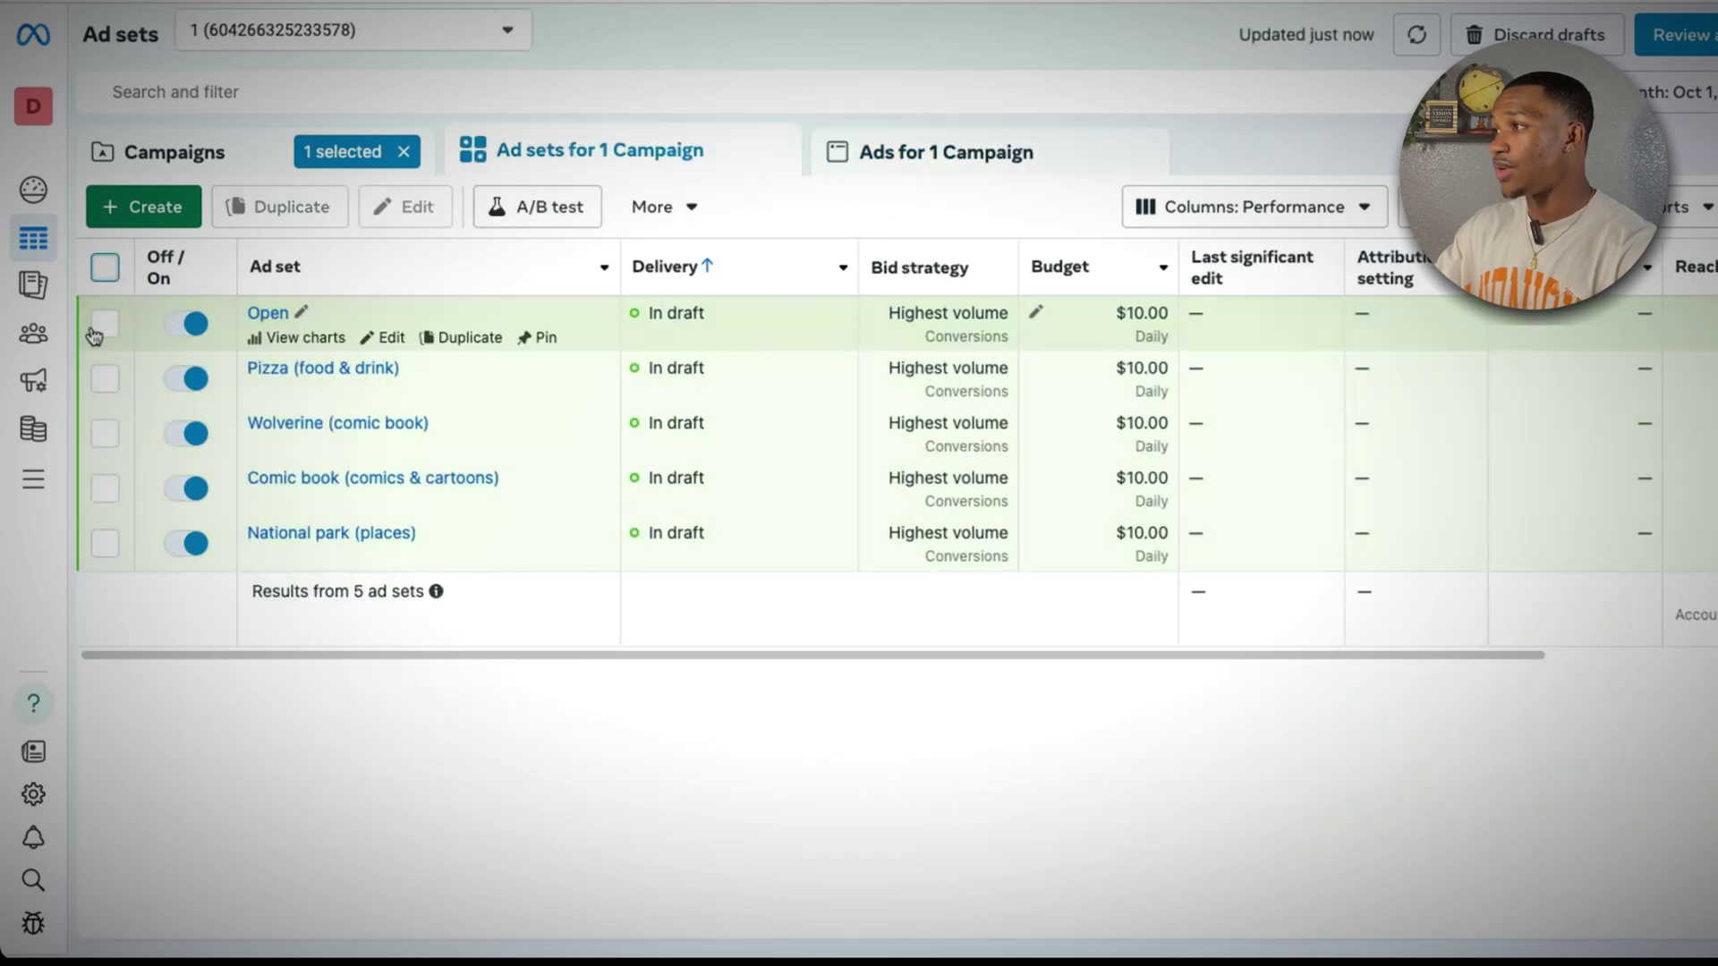
click(105, 323)
click(931, 154)
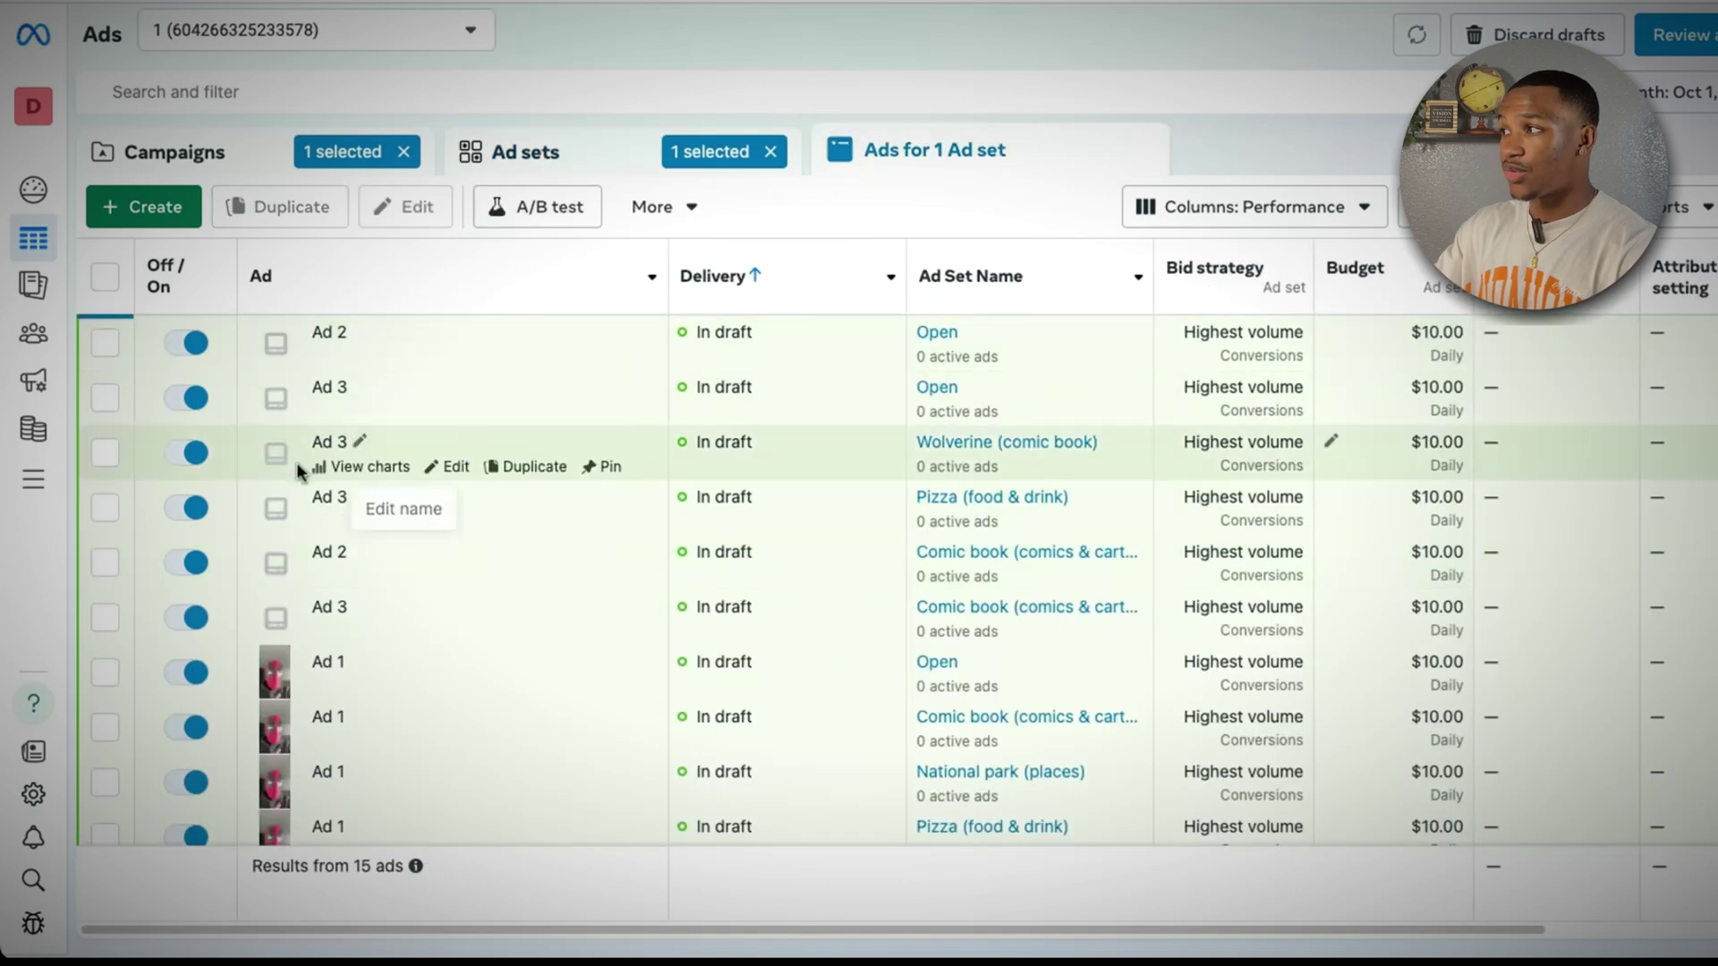
click(629, 177)
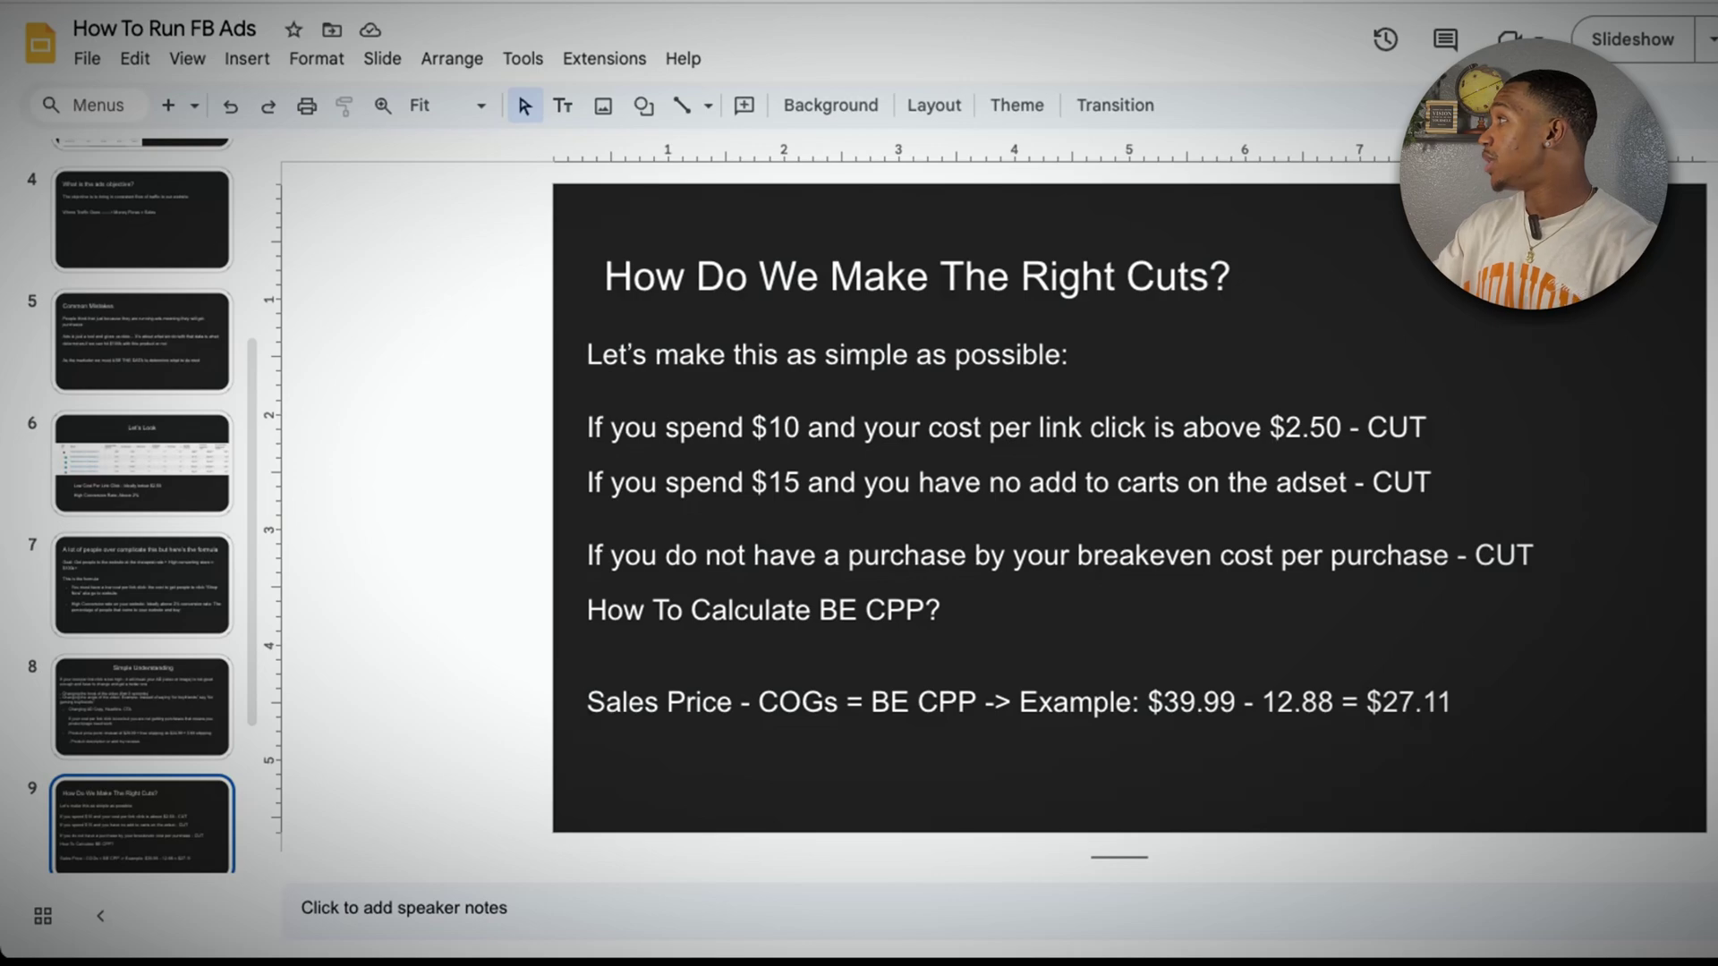
- Switch to the How To Run FB Ads presentation in Google Slides and present the "How Do We Make The Right Cuts?" slide
click(1627, 48)
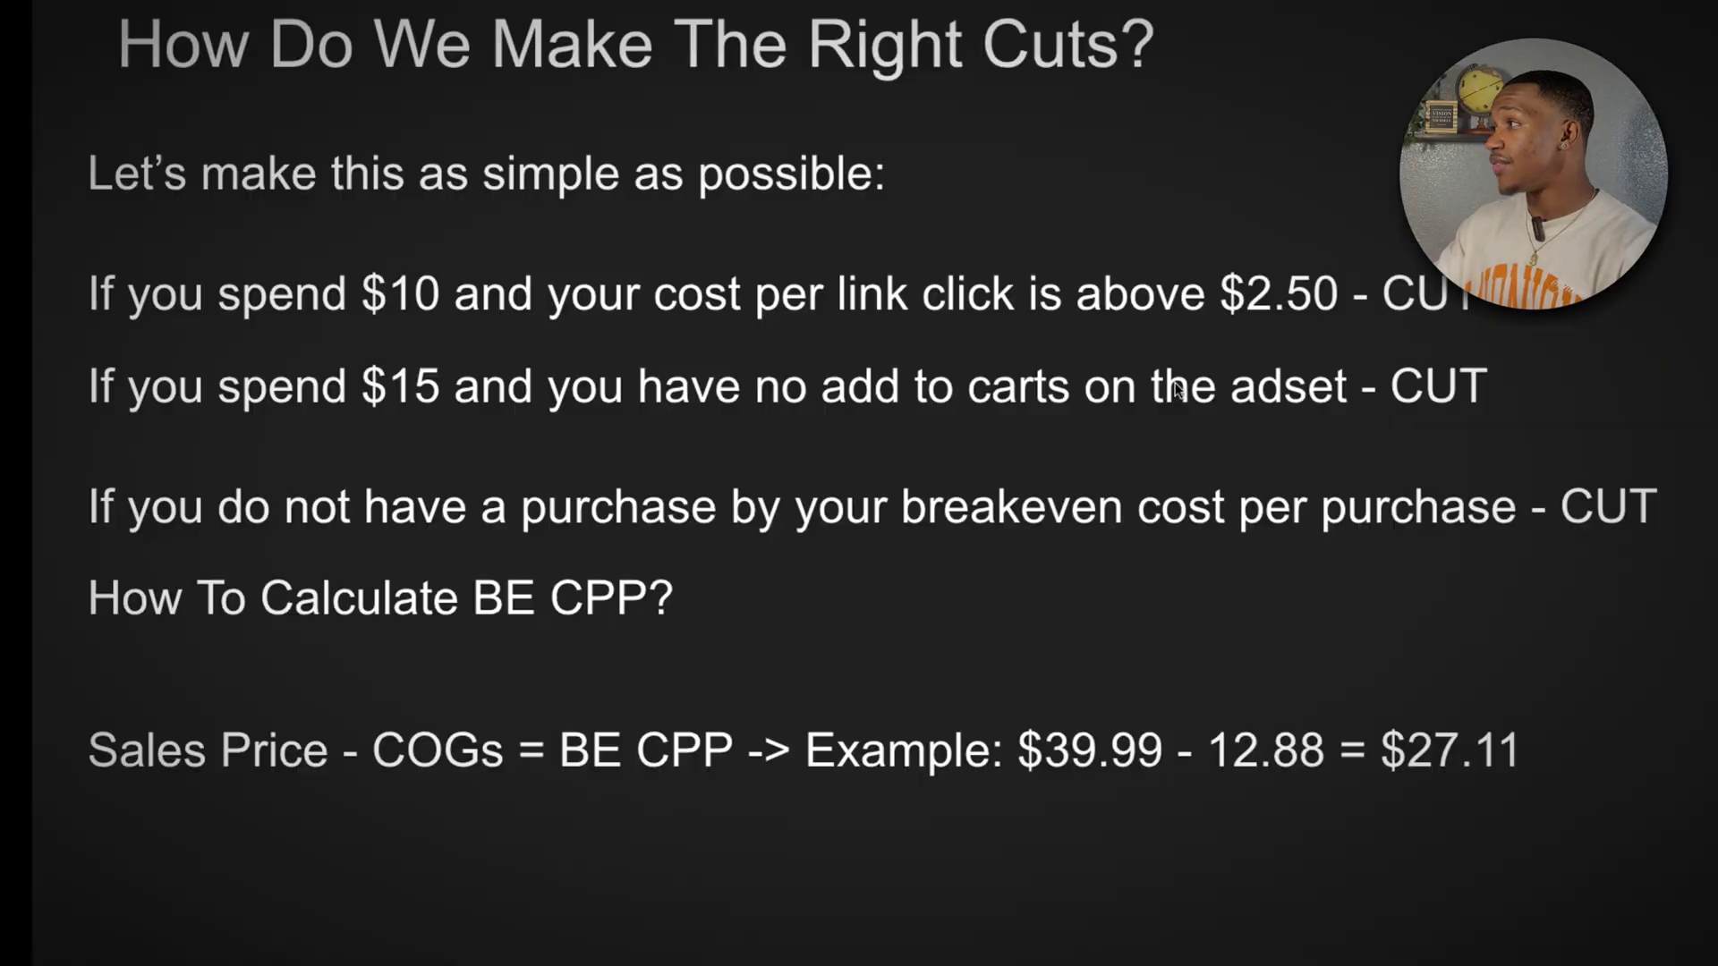